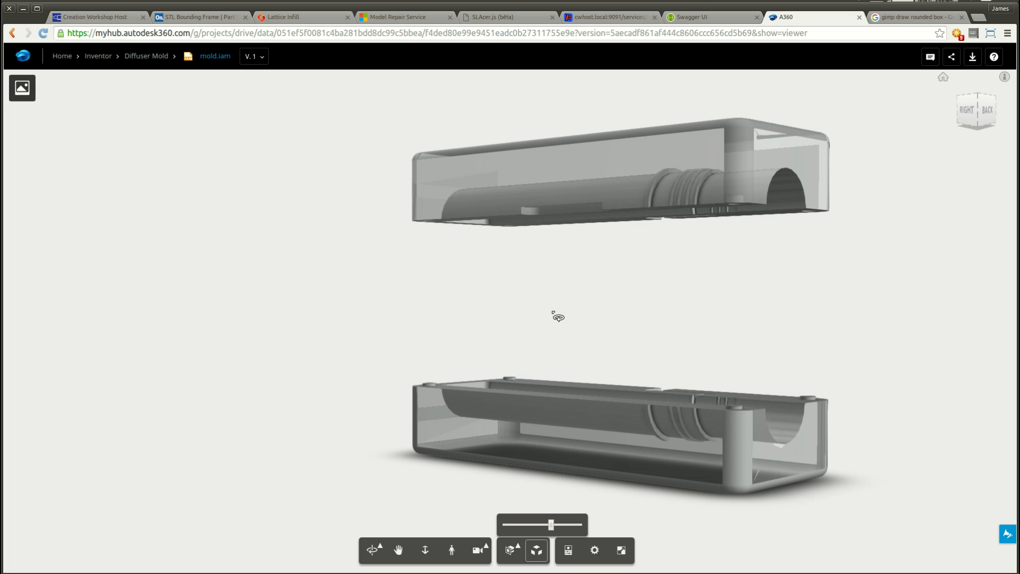
# Examine both halves of the exploded diffuser mold assembly from several sides, spreading them slightly further apart.
pyautogui.moveTo(556, 312); pyautogui.dragTo(564, 487)
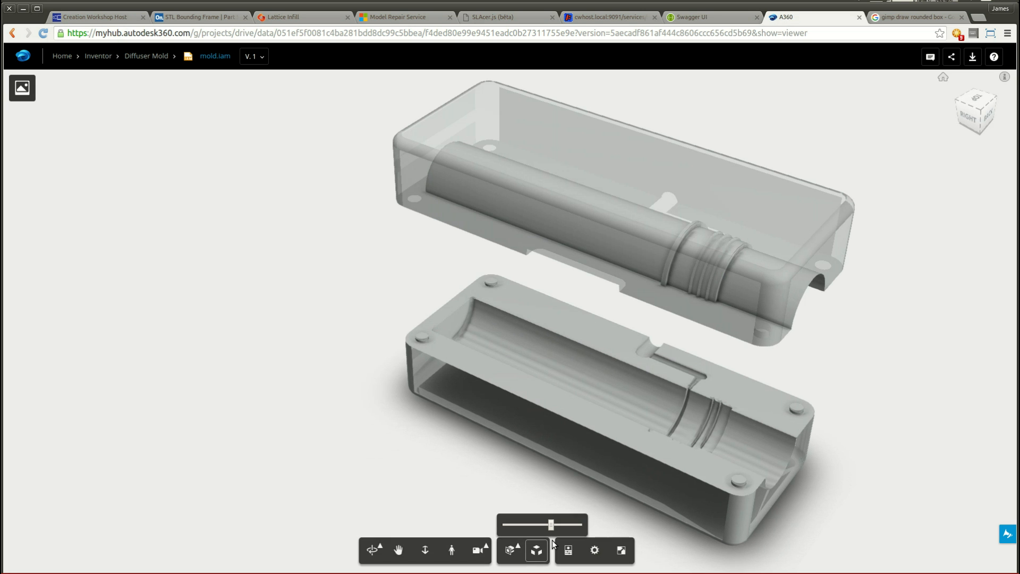
pyautogui.moveTo(553, 528)
pyautogui.mouseDown()
pyautogui.moveTo(518, 527)
pyautogui.moveTo(558, 522)
pyautogui.mouseUp()
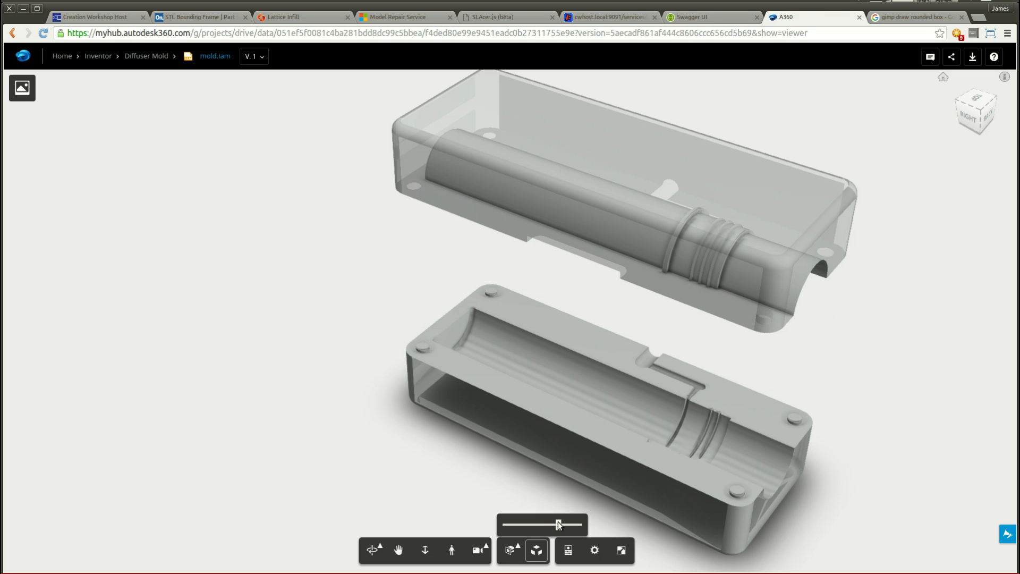
pyautogui.moveTo(441, 431); pyautogui.dragTo(436, 340)
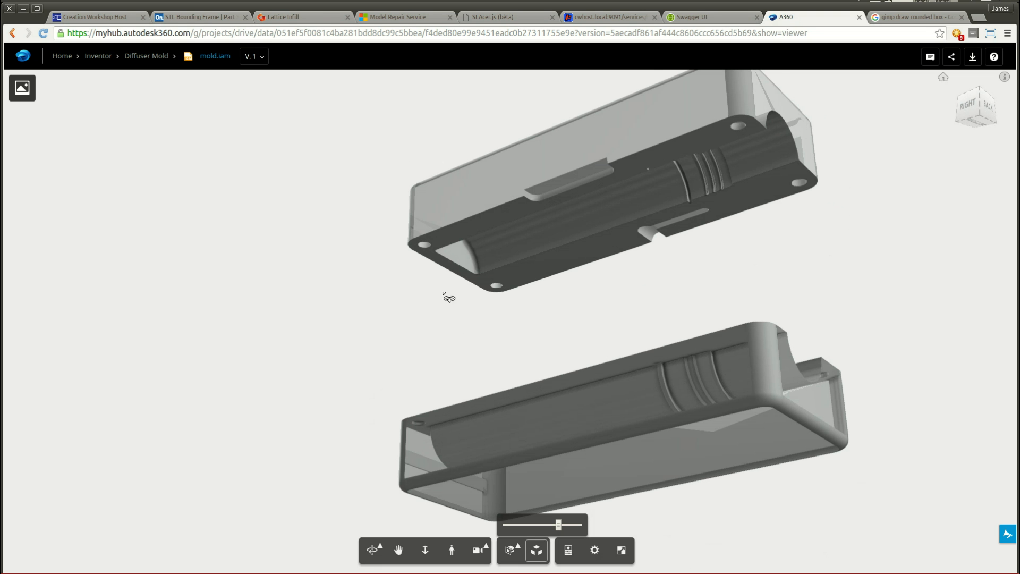
pyautogui.moveTo(592, 269); pyautogui.dragTo(660, 359)
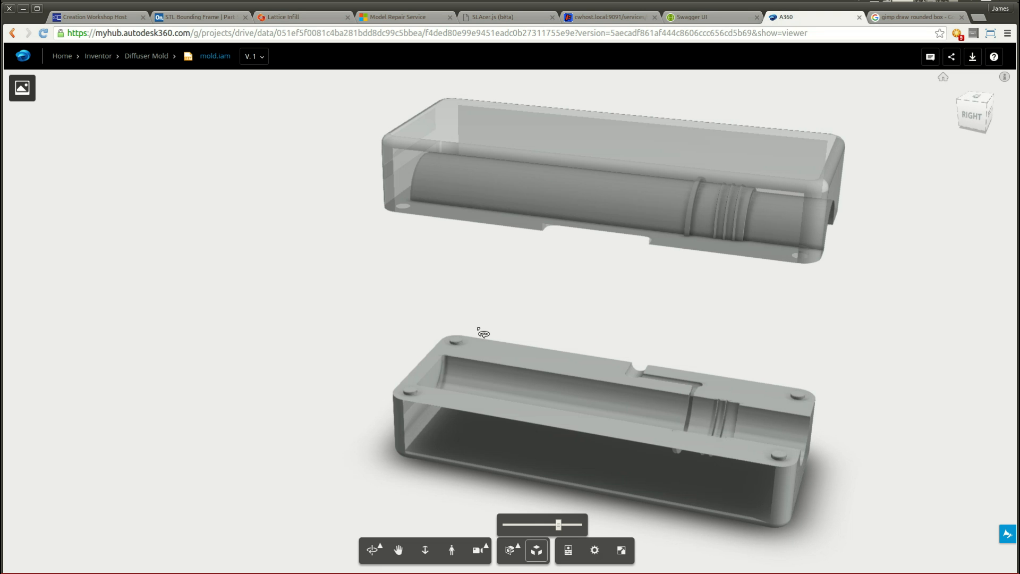
pyautogui.moveTo(358, 414)
pyautogui.mouseDown()
pyautogui.moveTo(373, 323)
pyautogui.moveTo(316, 337)
pyautogui.moveTo(361, 397)
pyautogui.moveTo(358, 412)
pyautogui.mouseUp()
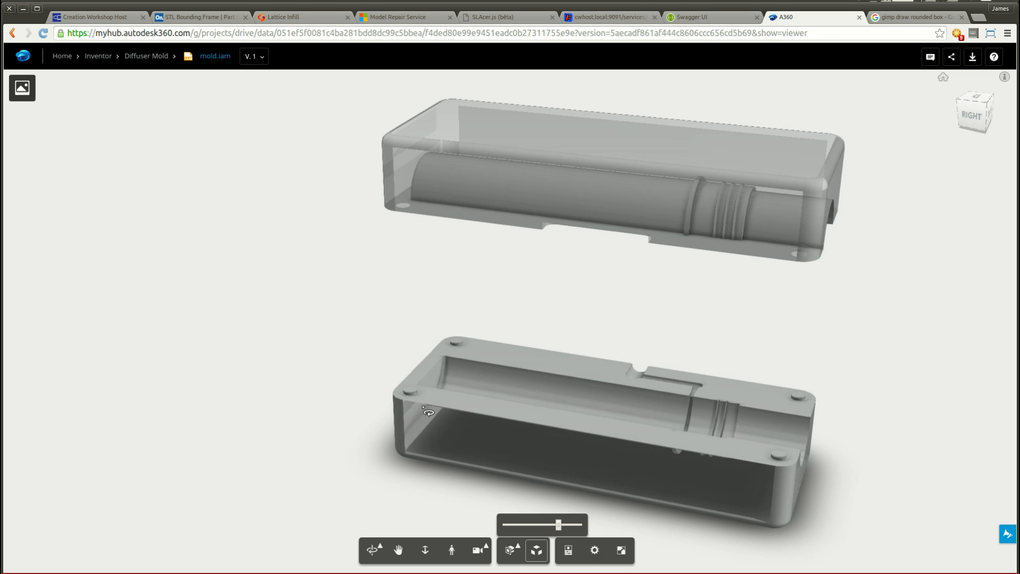
pyautogui.moveTo(262, 348); pyautogui.dragTo(273, 342)
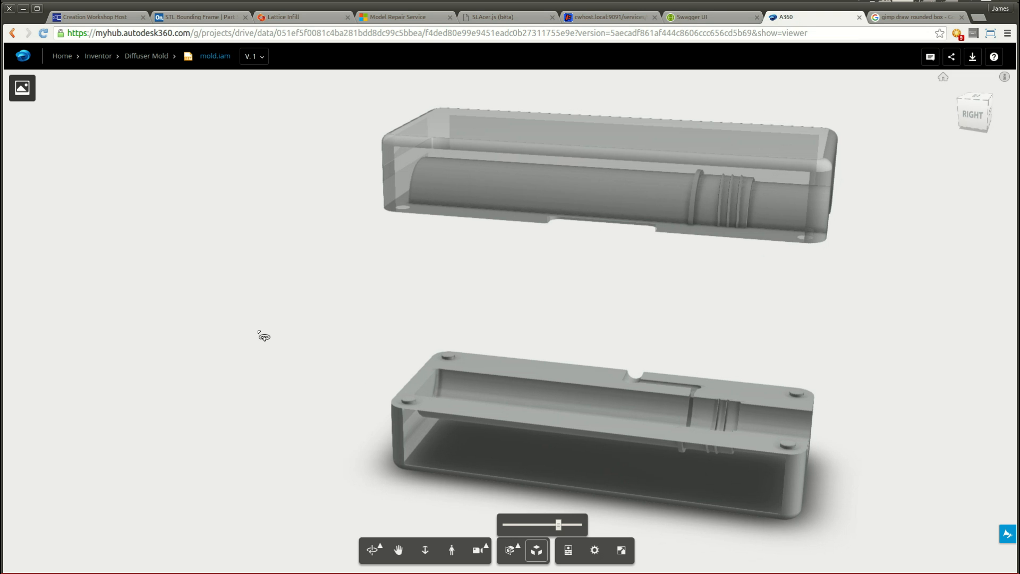
pyautogui.moveTo(282, 371); pyautogui.dragTo(907, 362)
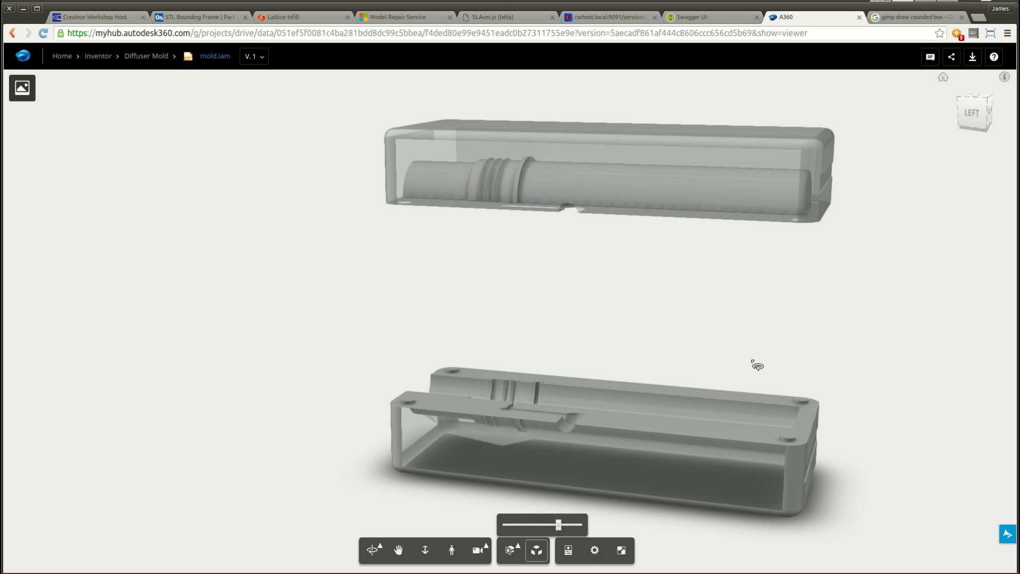
pyautogui.moveTo(683, 324); pyautogui.dragTo(680, 348)
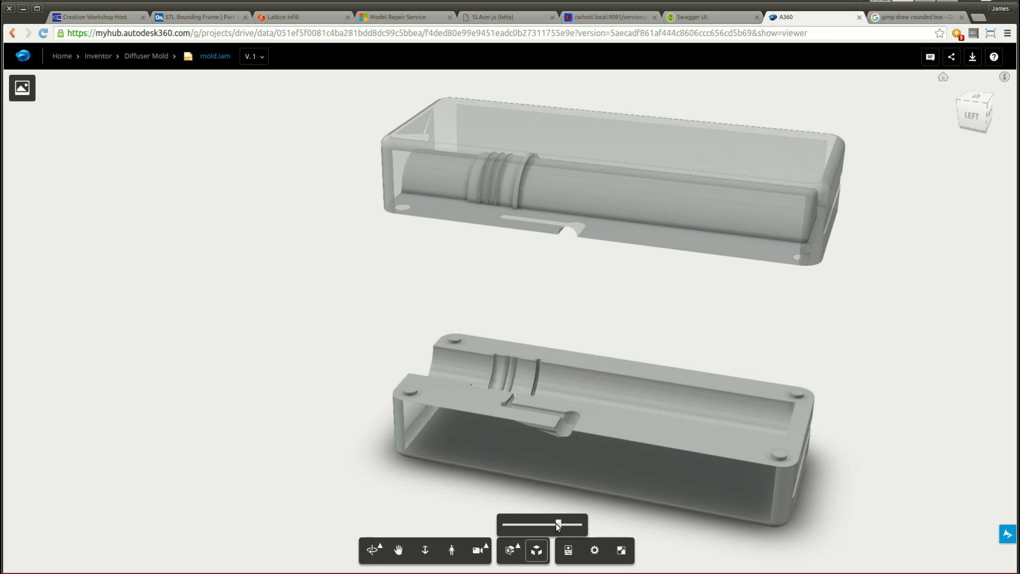
# Bring the exploded mold halves closer together and examine the assembly from its end, top and long sides.
pyautogui.moveTo(557, 525); pyautogui.dragTo(535, 530)
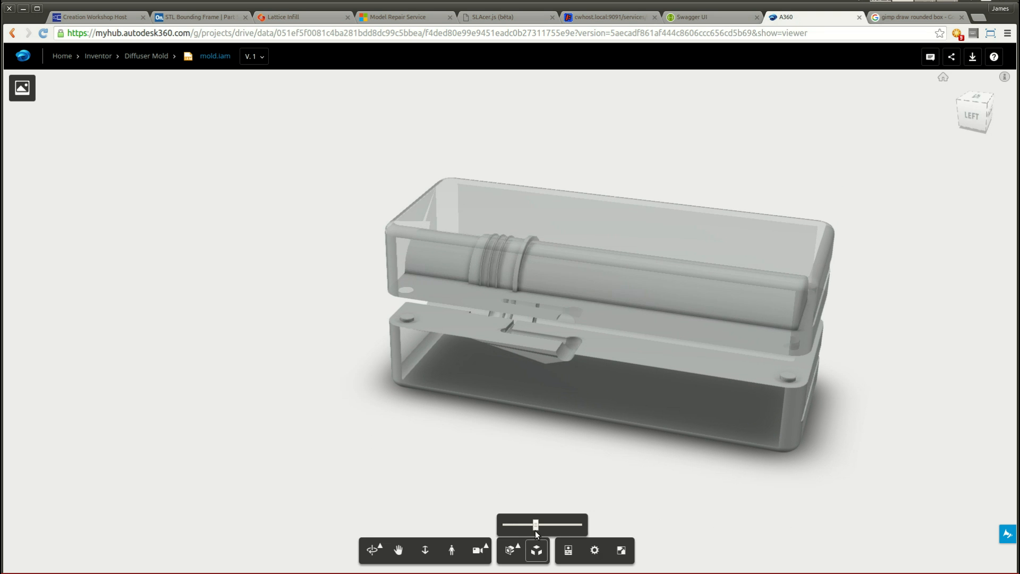
pyautogui.moveTo(819, 342); pyautogui.dragTo(653, 281)
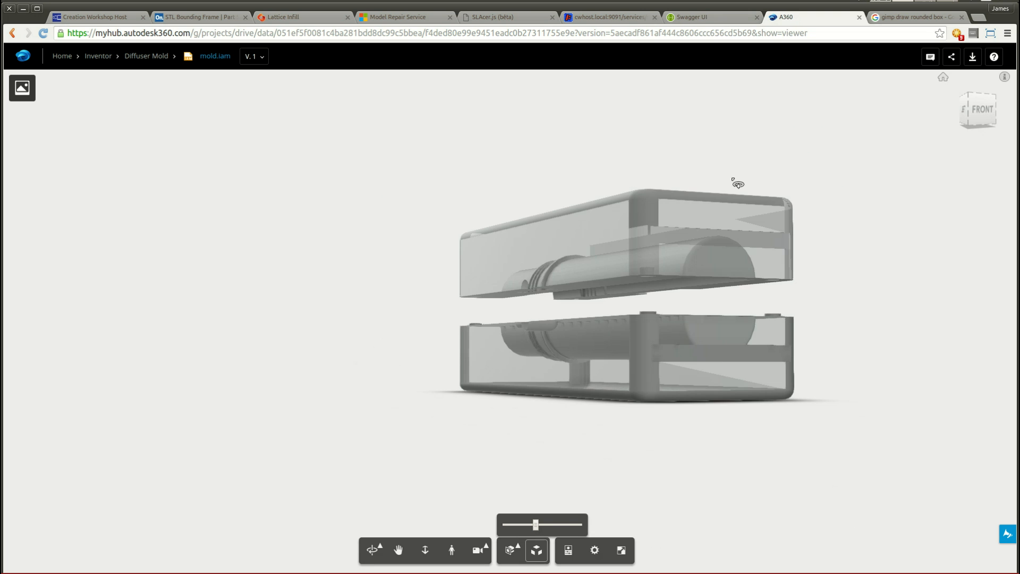
pyautogui.moveTo(735, 182); pyautogui.dragTo(829, 374)
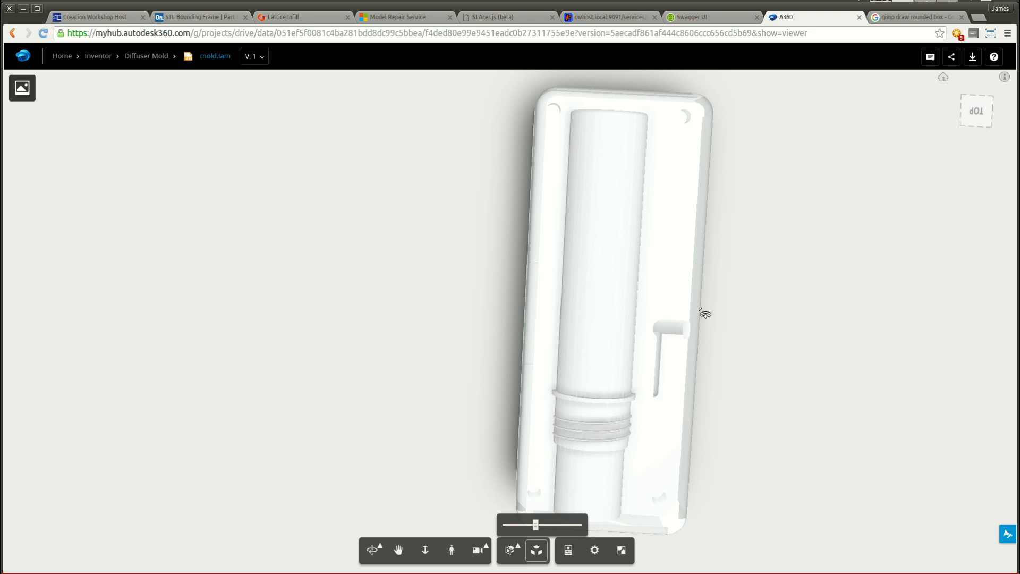
pyautogui.moveTo(565, 226); pyautogui.dragTo(647, 200)
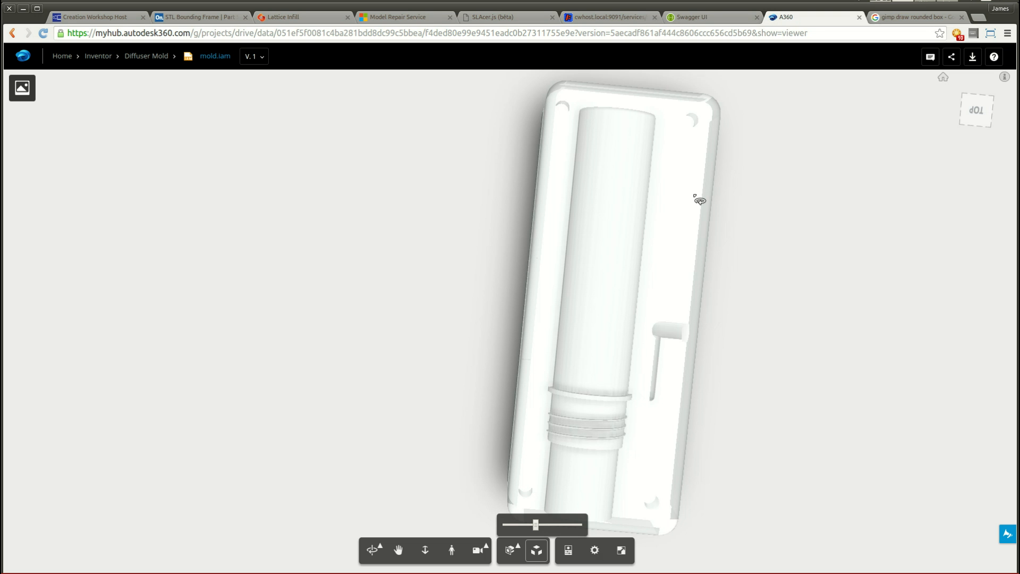
pyautogui.moveTo(680, 179); pyautogui.dragTo(581, 178)
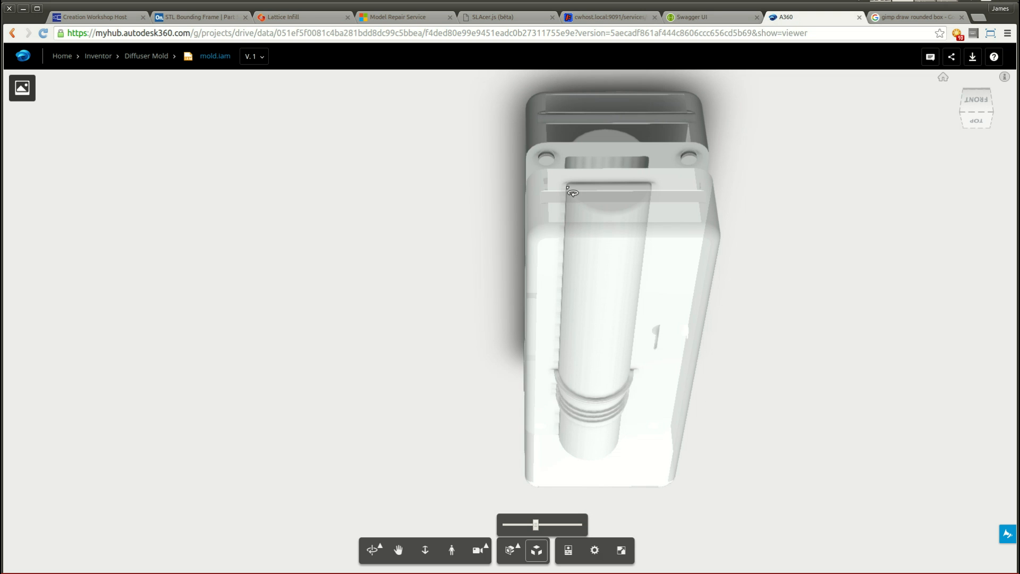
pyautogui.moveTo(615, 303); pyautogui.dragTo(615, 227)
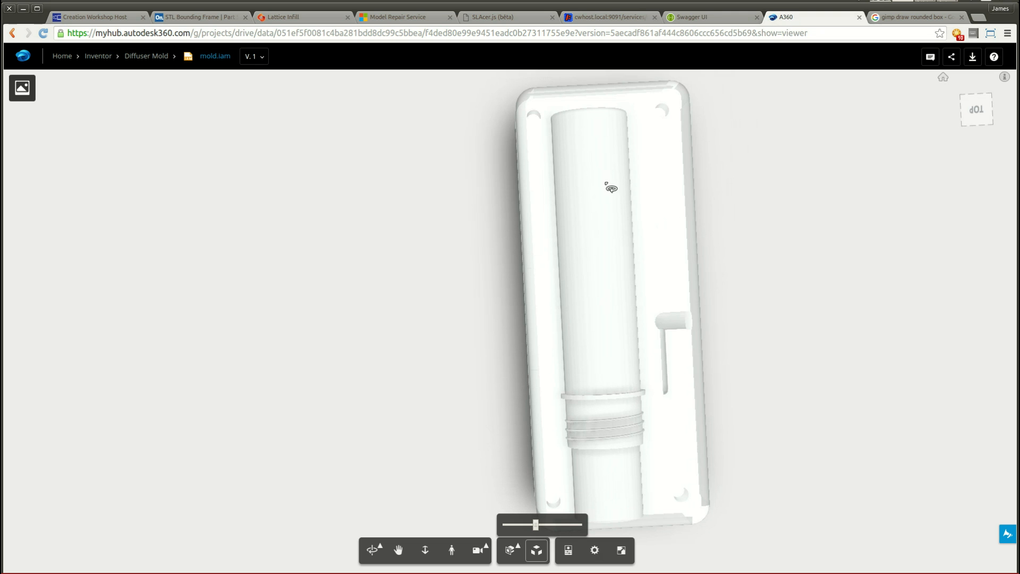
pyautogui.moveTo(610, 188); pyautogui.dragTo(618, 183)
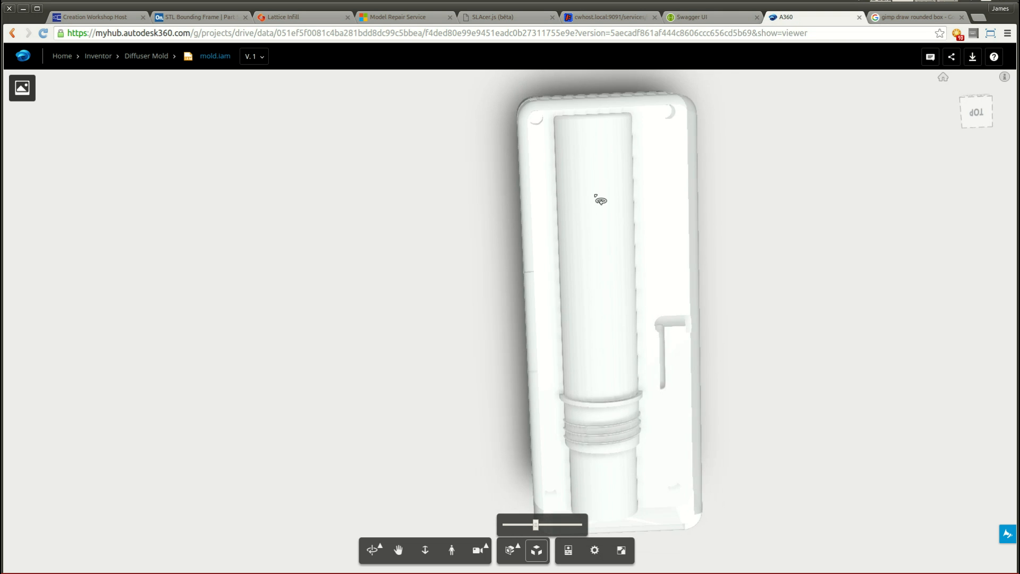
pyautogui.moveTo(599, 198); pyautogui.dragTo(626, 285)
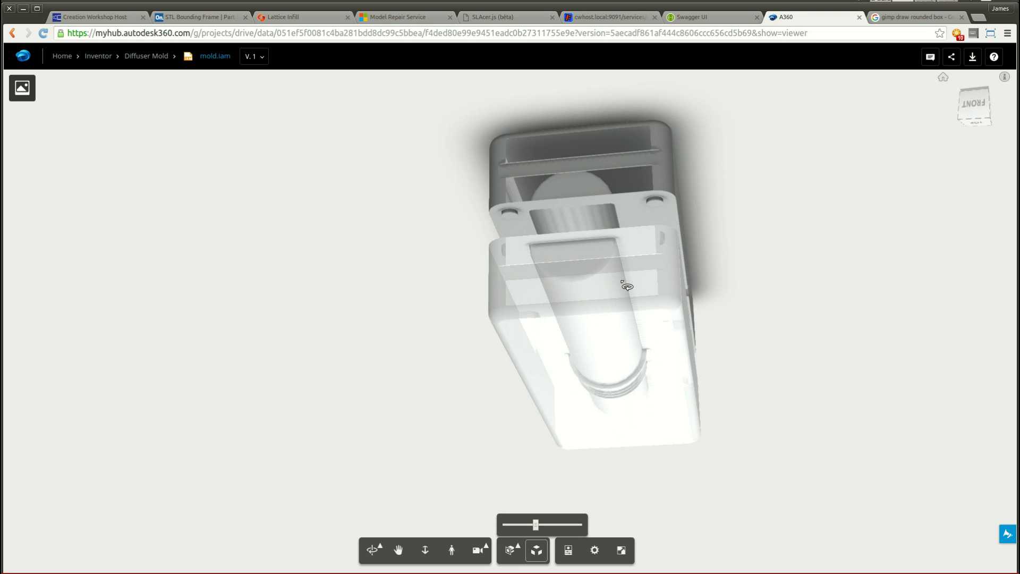
pyautogui.moveTo(566, 295); pyautogui.dragTo(862, 340)
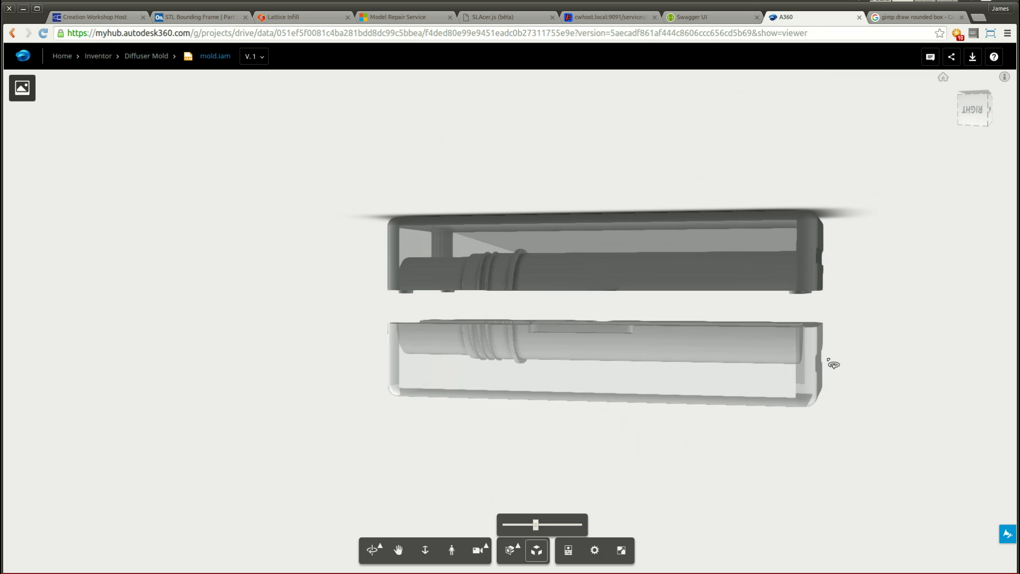
pyautogui.moveTo(827, 378); pyautogui.dragTo(595, 355)
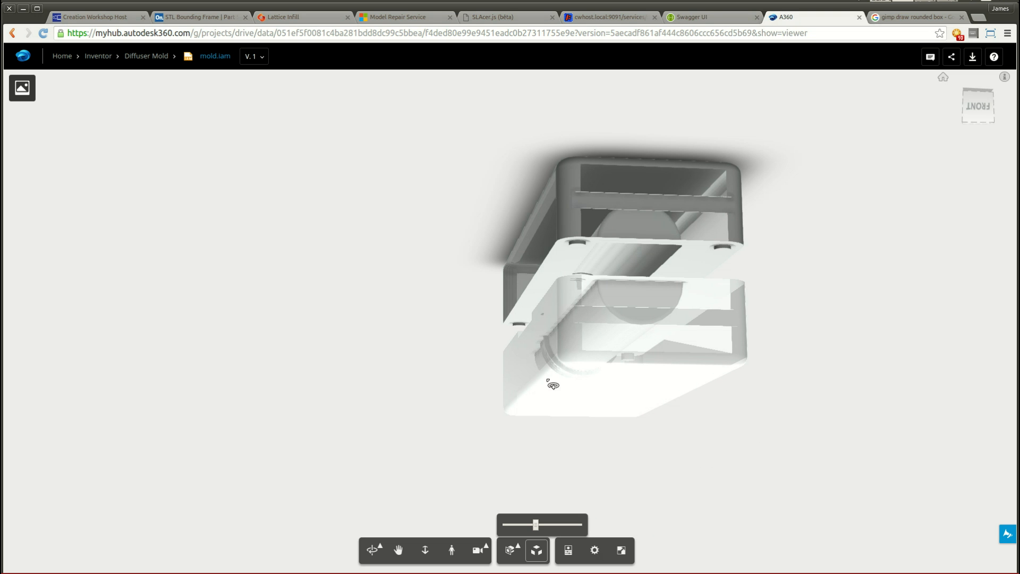
pyautogui.moveTo(607, 386); pyautogui.dragTo(617, 319)
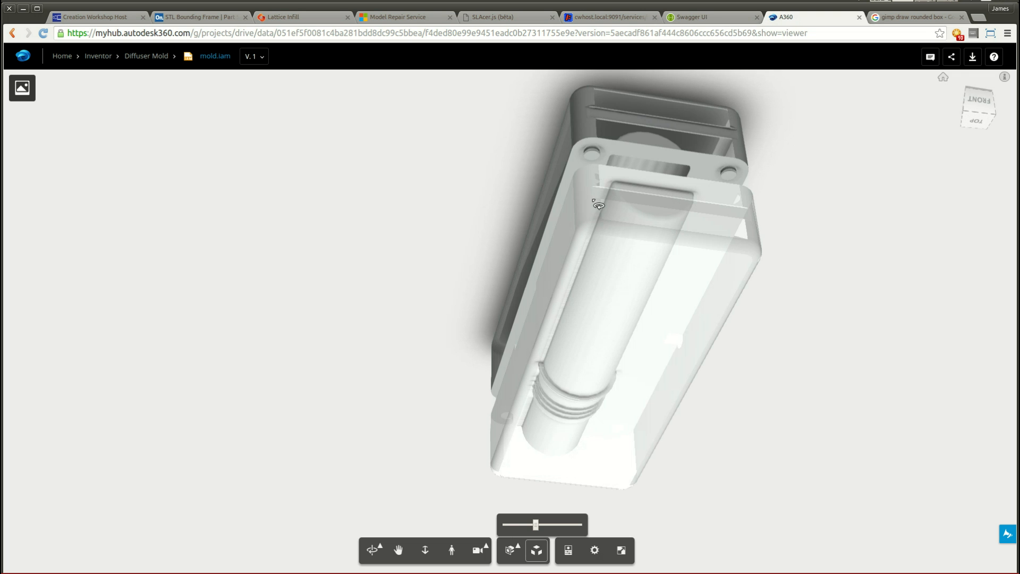
pyautogui.moveTo(657, 266); pyautogui.dragTo(832, 358)
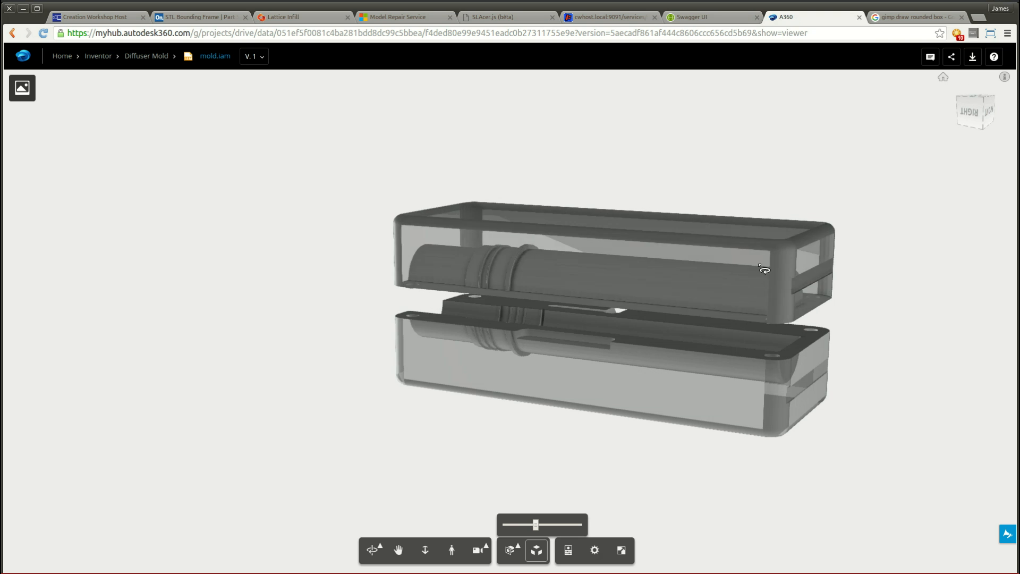
# Switch to the Lattice Infill page, inspect the mold half's end holes, and raise the lattice opacity to 0.7.
pyautogui.click(290, 18)
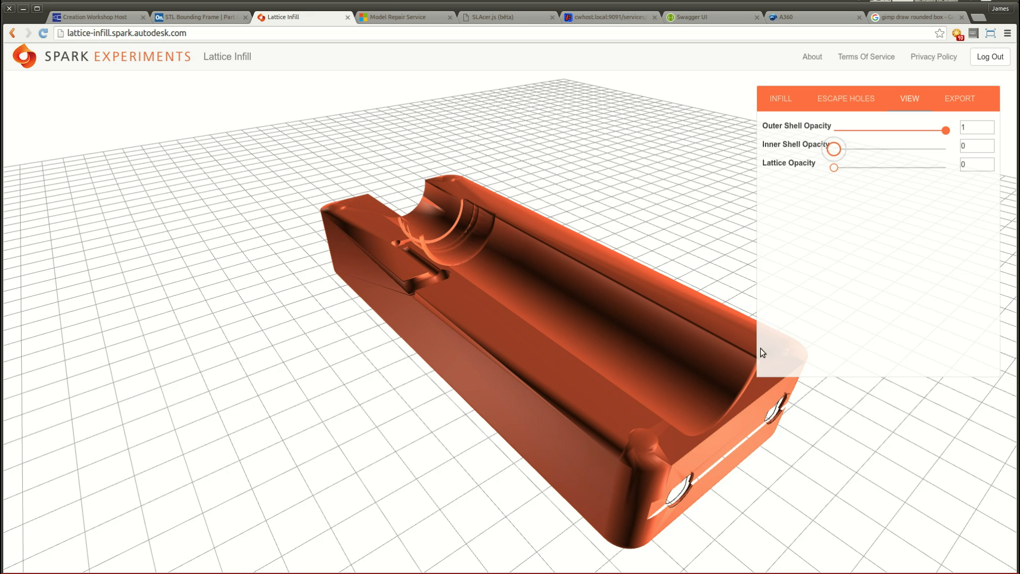
pyautogui.moveTo(639, 499); pyautogui.dragTo(560, 455)
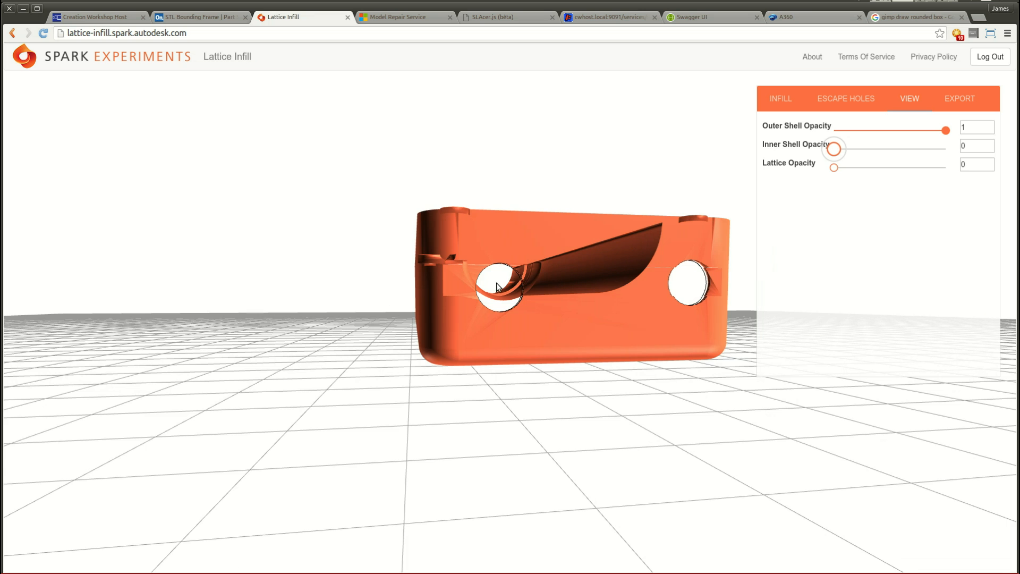
pyautogui.moveTo(496, 283); pyautogui.dragTo(633, 446)
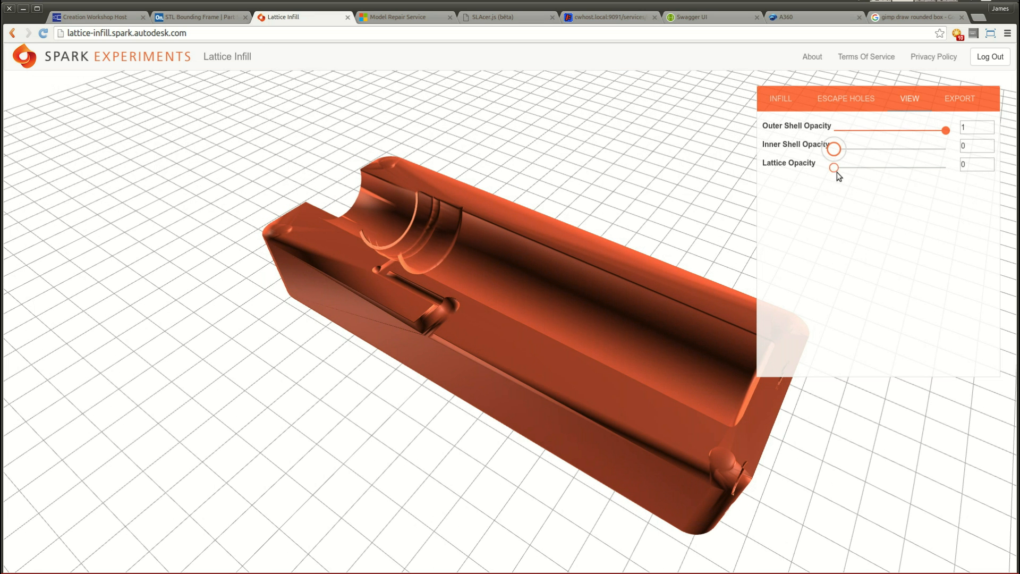
pyautogui.moveTo(837, 173); pyautogui.dragTo(913, 171)
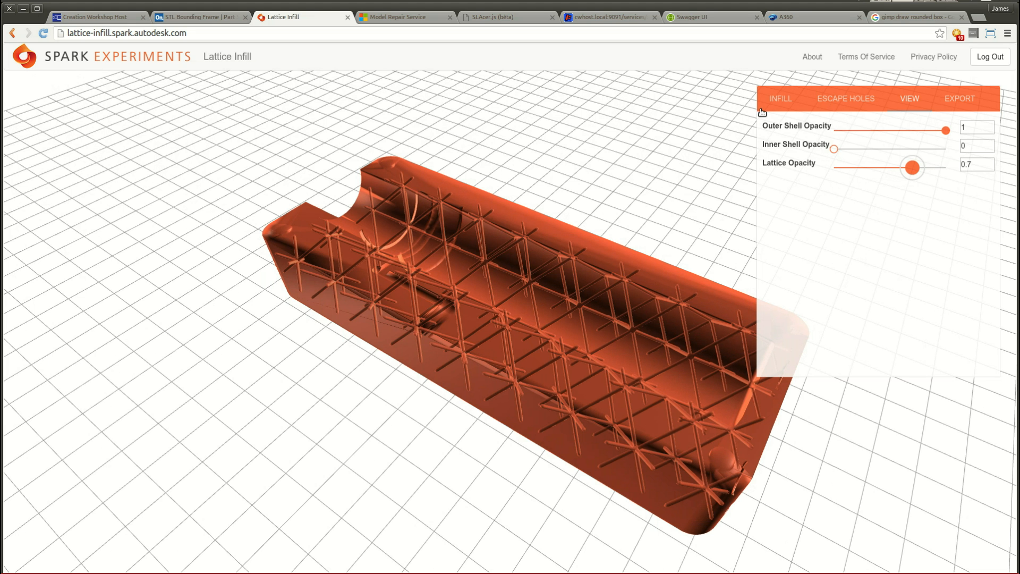
pyautogui.click(782, 101)
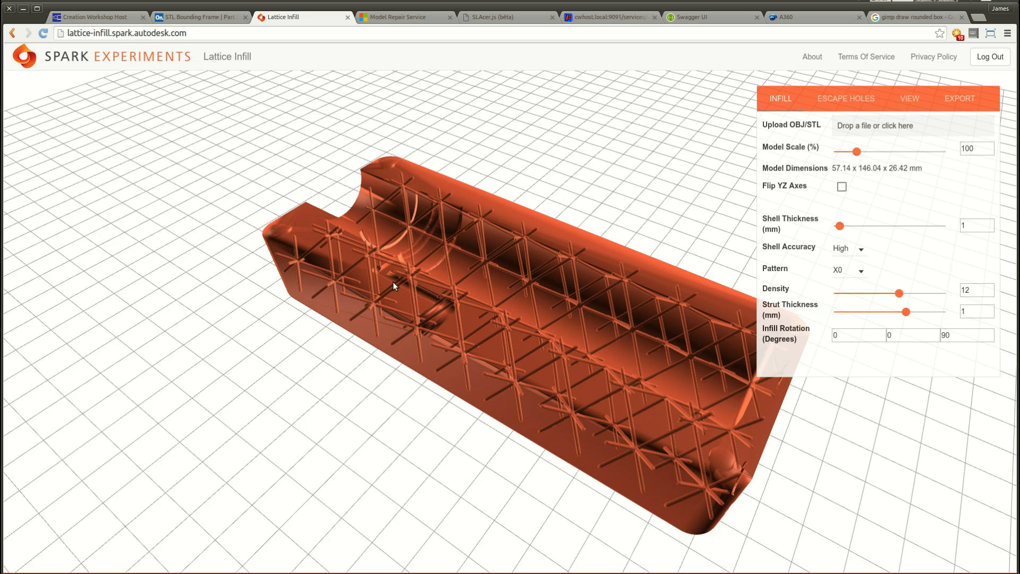
# Reload the Lattice Infill page to start over with its default model and settings.
pyautogui.press('F5')
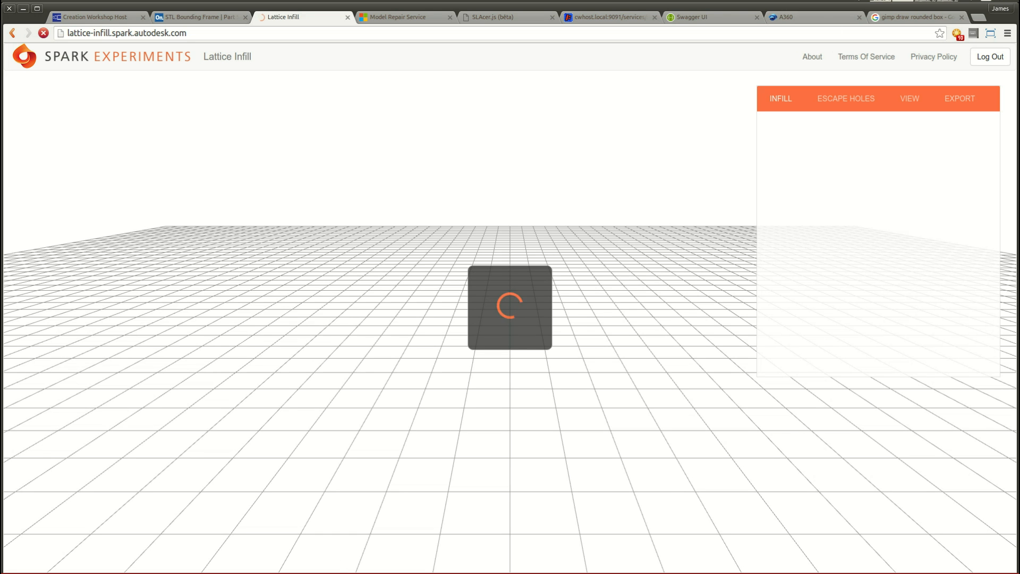
pyautogui.click(838, 2)
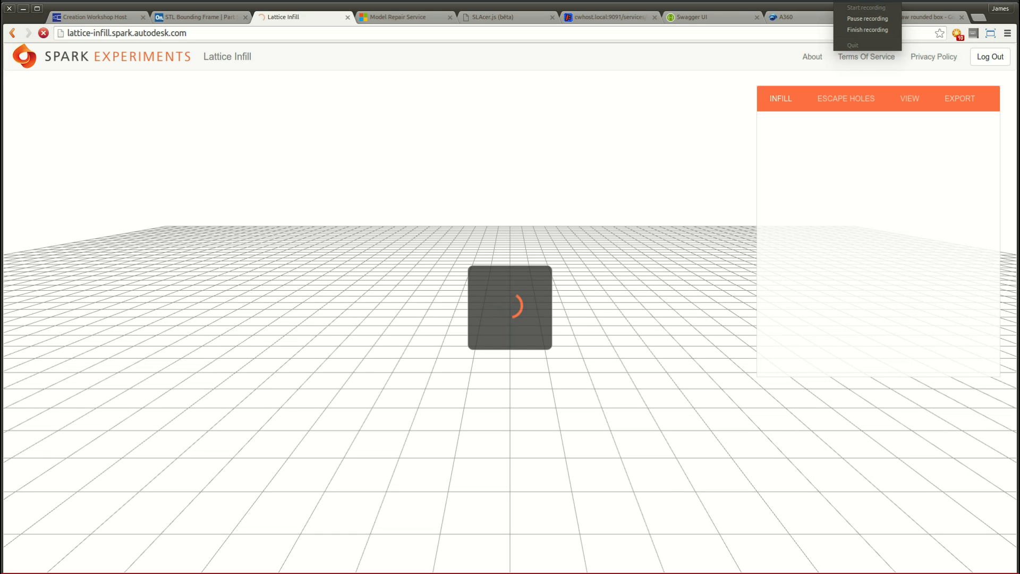
pyautogui.click(850, 17)
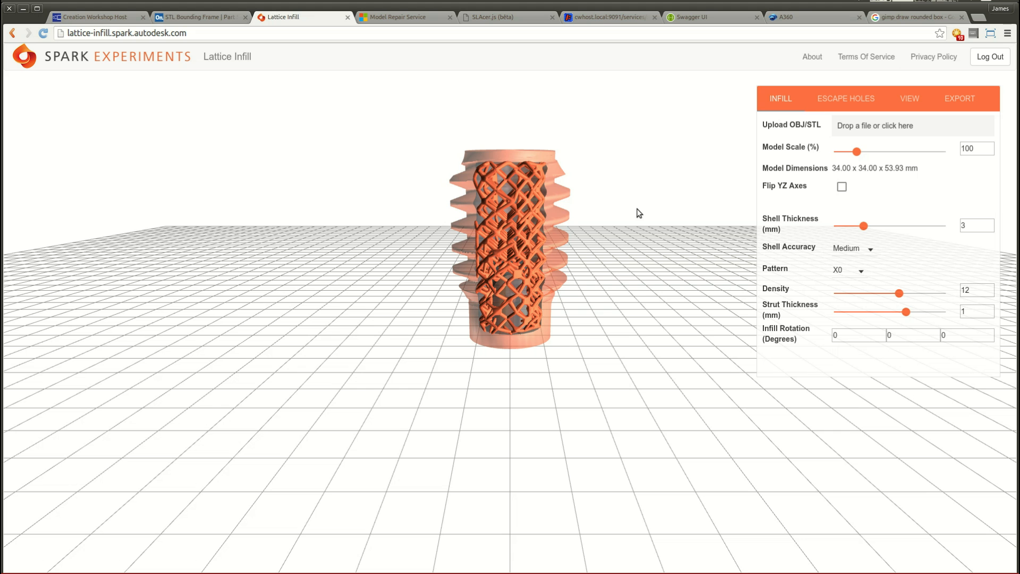
# Set the shell thickness to 1 mm and load Diffuser Mold Core.stl as the model.
pyautogui.click(972, 226)
pyautogui.press('BackSpace')
pyautogui.write('1')
pyautogui.click(871, 135)
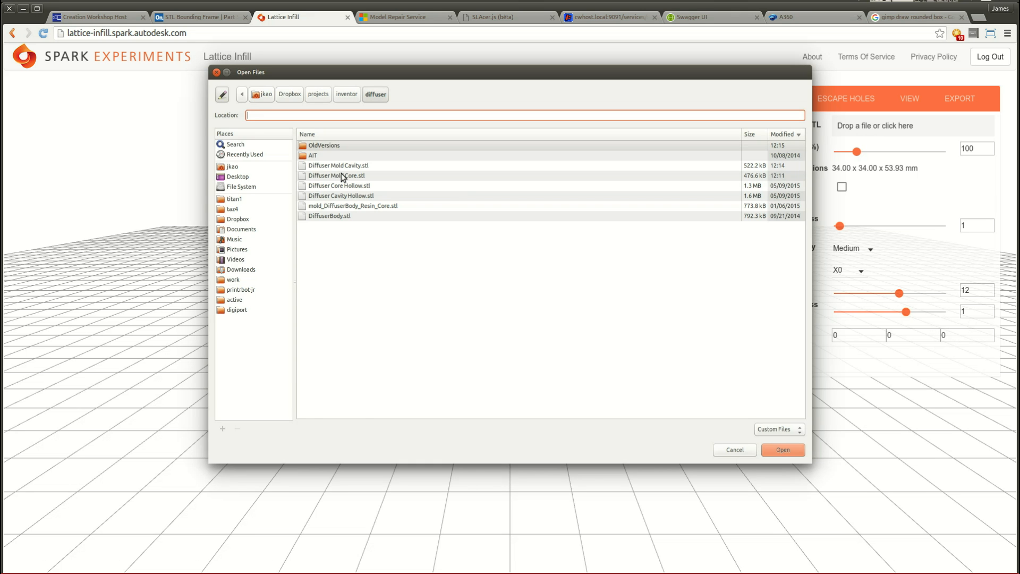
pyautogui.doubleClick(344, 176)
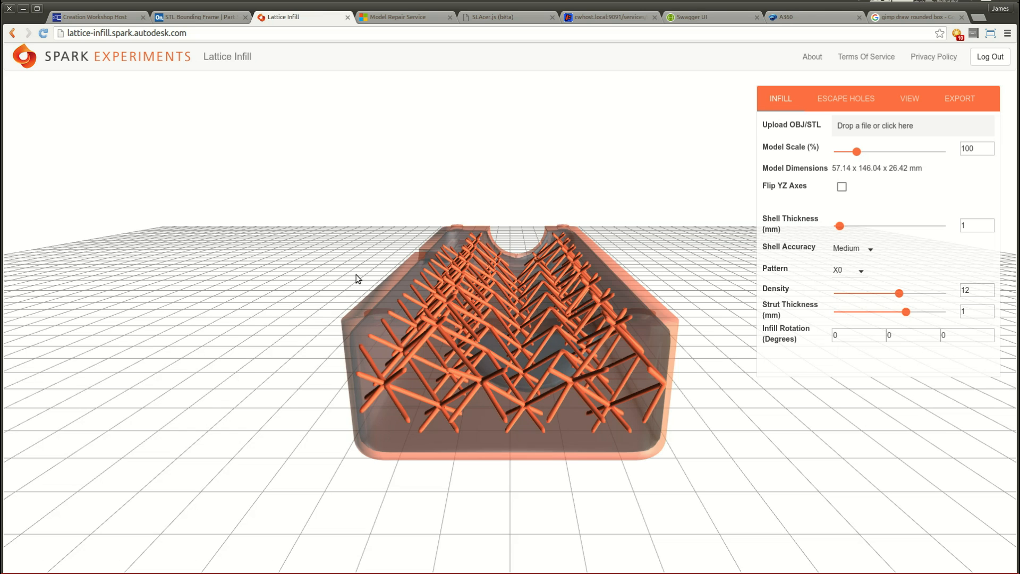
# Examine the lattice inside the mold core from several angles and check the escape hole options.
pyautogui.moveTo(340, 353); pyautogui.dragTo(564, 360)
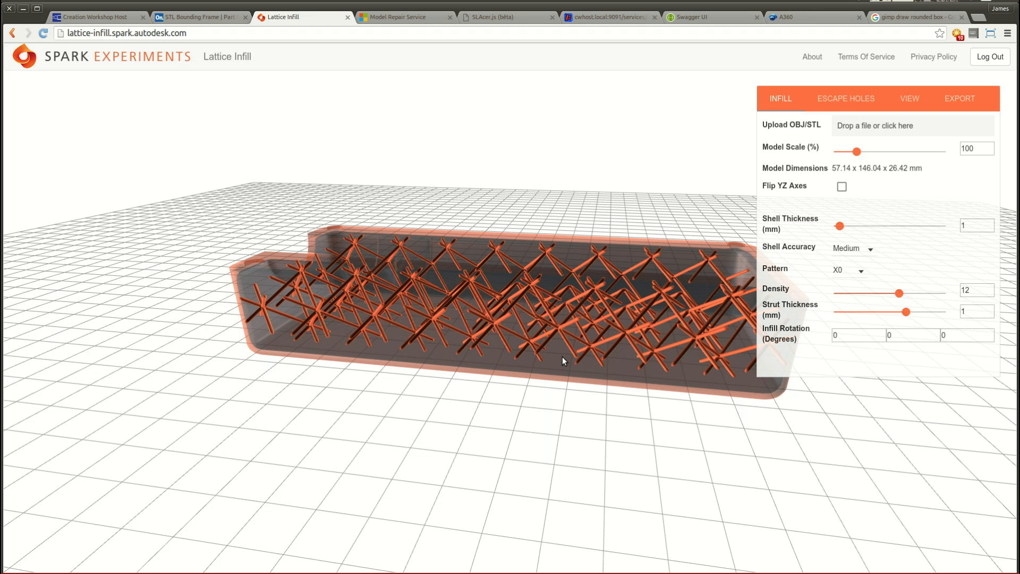
pyautogui.click(846, 101)
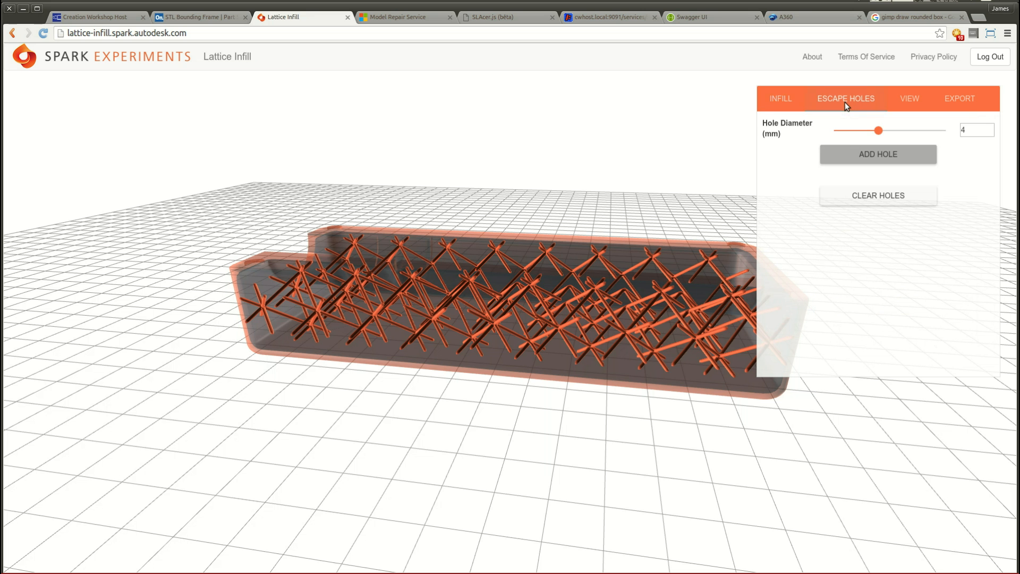
pyautogui.click(787, 97)
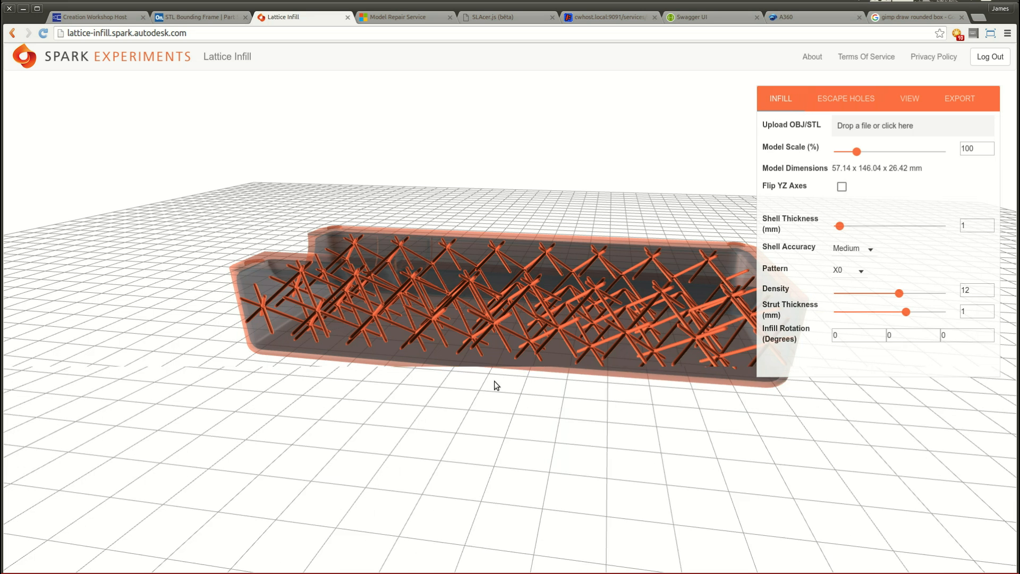
pyautogui.moveTo(494, 381); pyautogui.dragTo(546, 383)
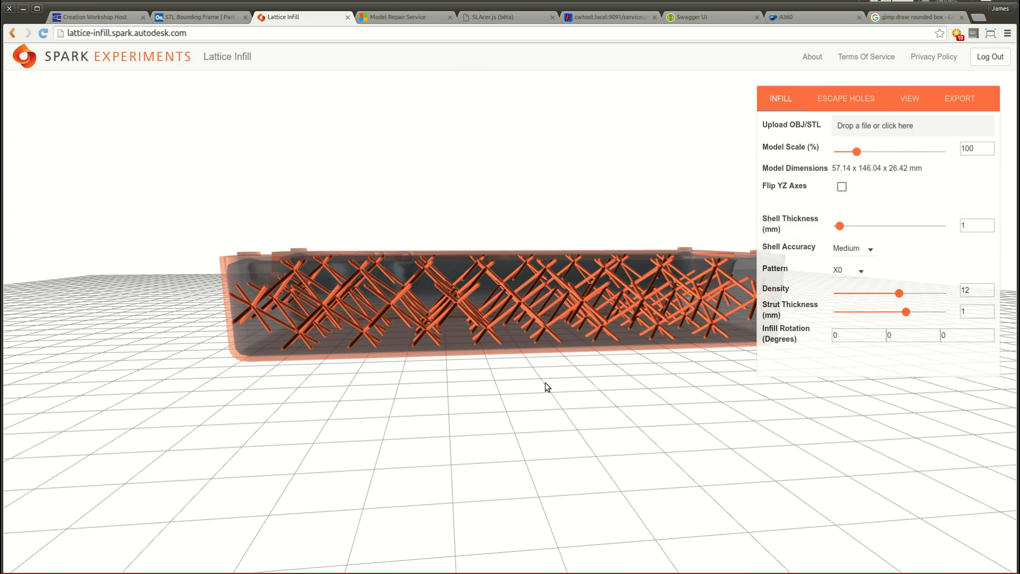
pyautogui.moveTo(551, 438); pyautogui.dragTo(536, 458)
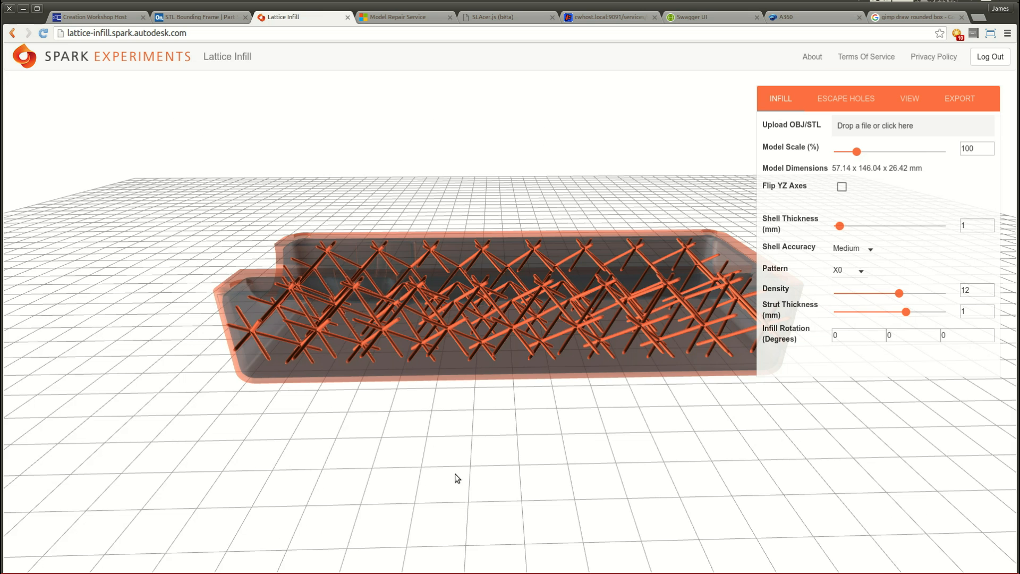
# Set the third infill rotation value of the mold core's lattice to 90 degrees.
pyautogui.moveTo(457, 478); pyautogui.dragTo(454, 330)
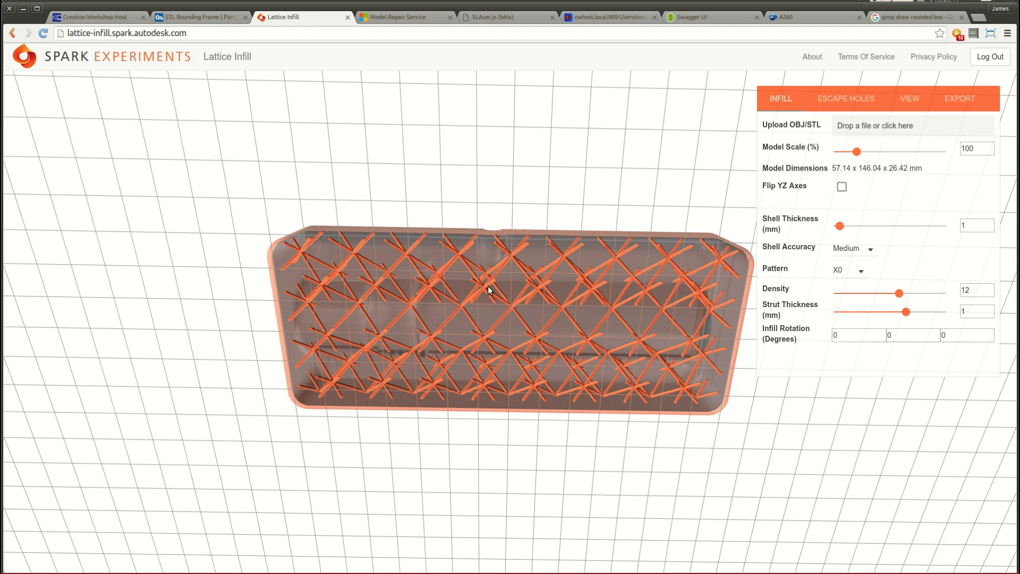
pyautogui.moveTo(487, 286); pyautogui.dragTo(490, 409)
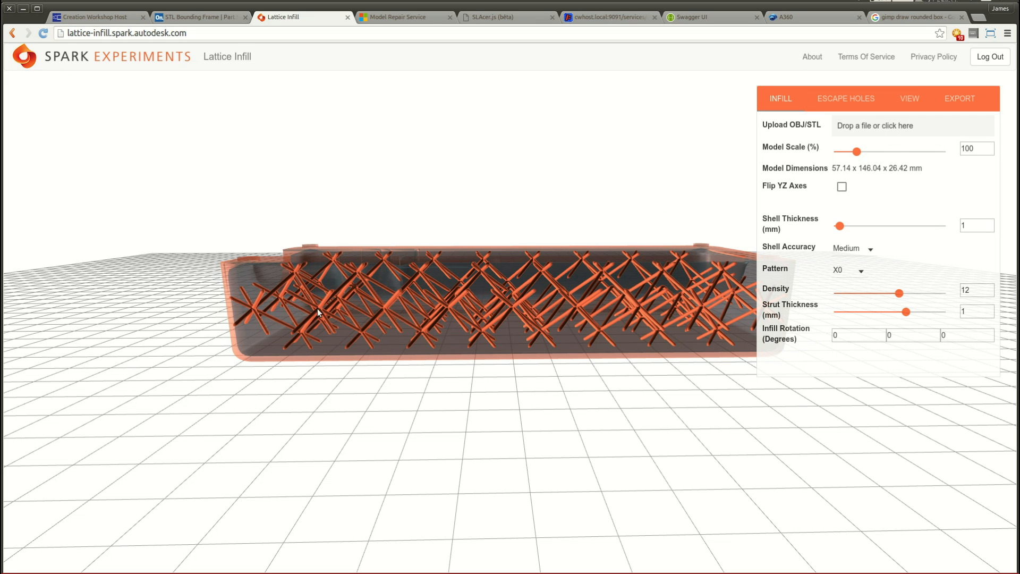
pyautogui.moveTo(593, 321); pyautogui.dragTo(586, 401)
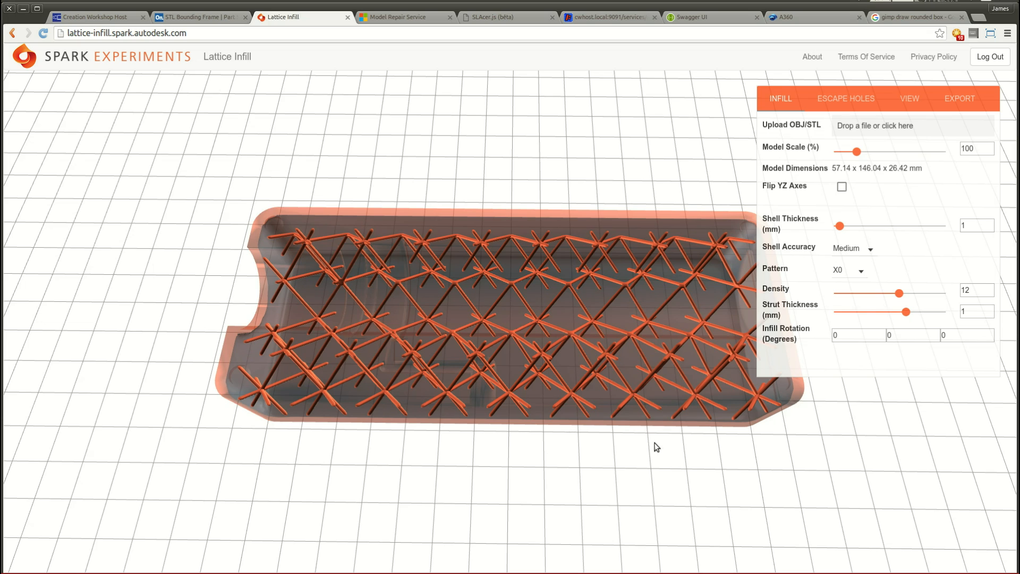
pyautogui.moveTo(656, 447); pyautogui.dragTo(484, 328)
pyautogui.click(963, 338)
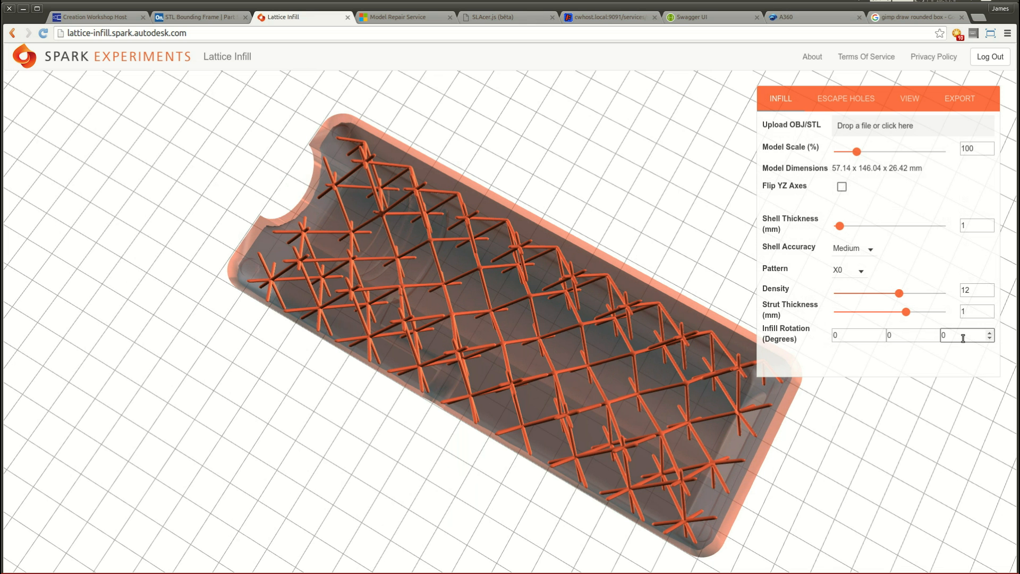
pyautogui.press('BackSpace')
pyautogui.write('90')
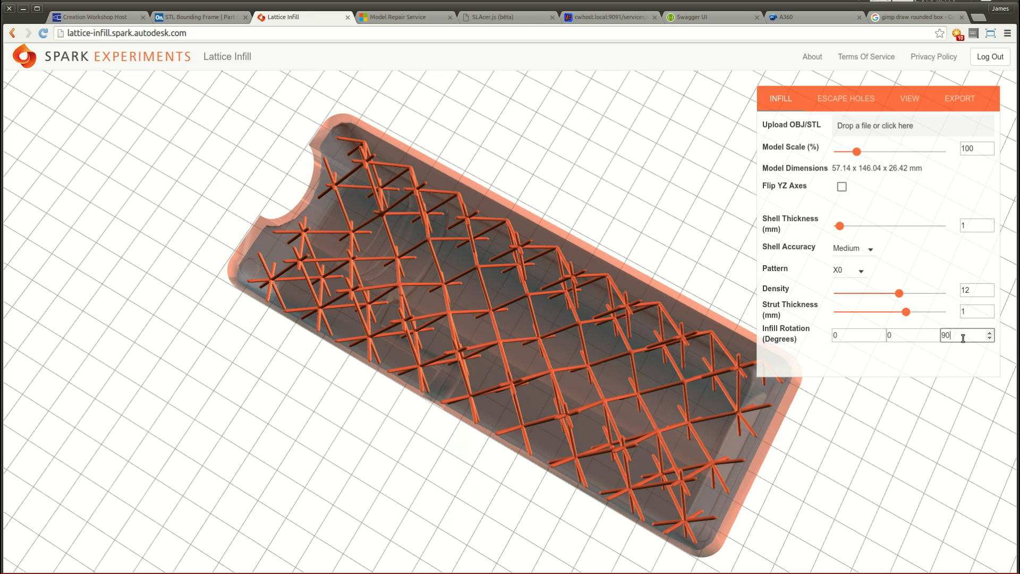
# Examine the mold core's lattice struts from the end and along the long sides.
pyautogui.moveTo(770, 384); pyautogui.dragTo(461, 384)
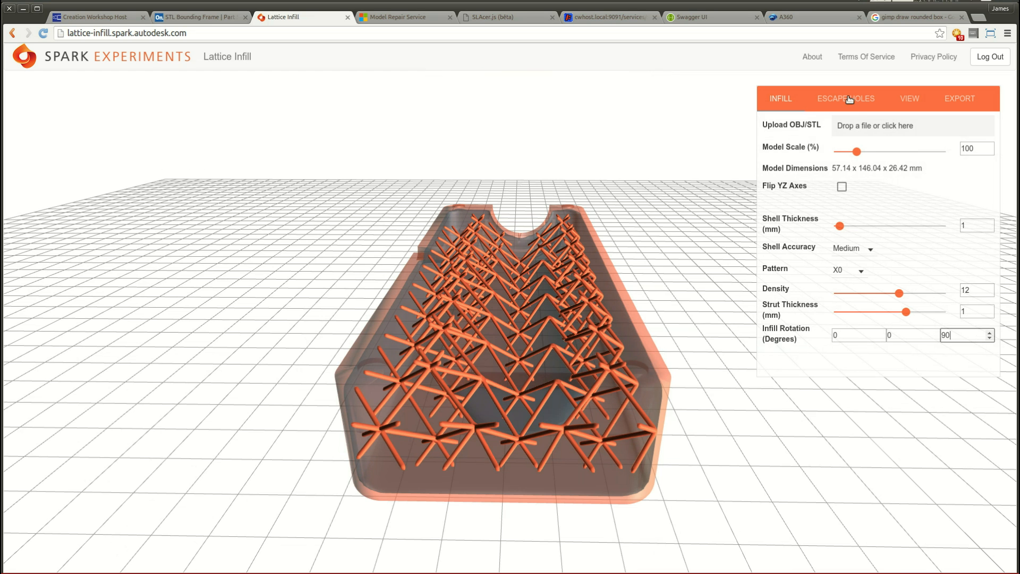
pyautogui.moveTo(544, 420)
pyautogui.mouseDown()
pyautogui.moveTo(537, 393)
pyautogui.moveTo(582, 406)
pyautogui.moveTo(751, 413)
pyautogui.moveTo(684, 396)
pyautogui.moveTo(550, 403)
pyautogui.mouseUp()
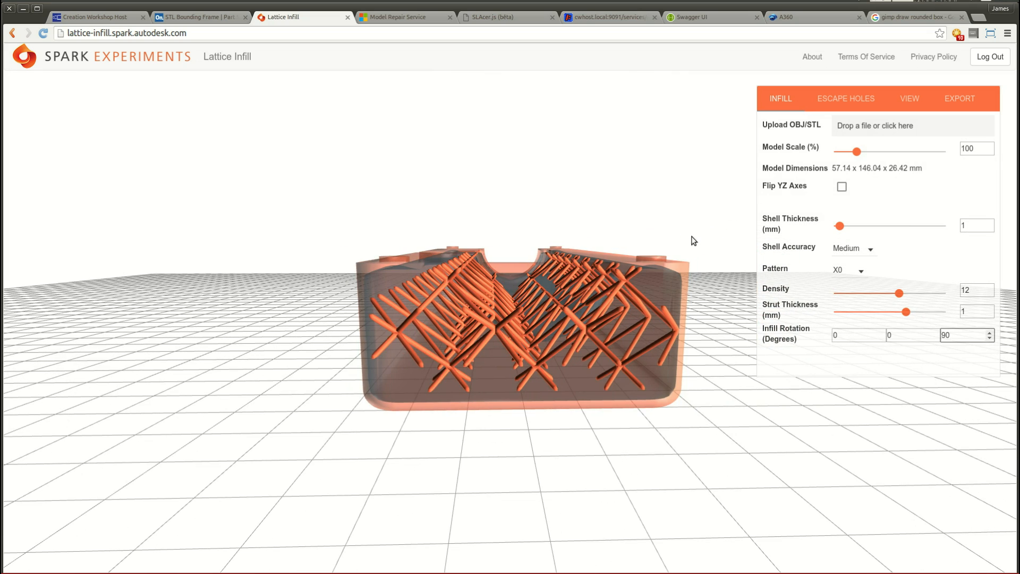
pyautogui.moveTo(346, 461); pyautogui.dragTo(585, 450)
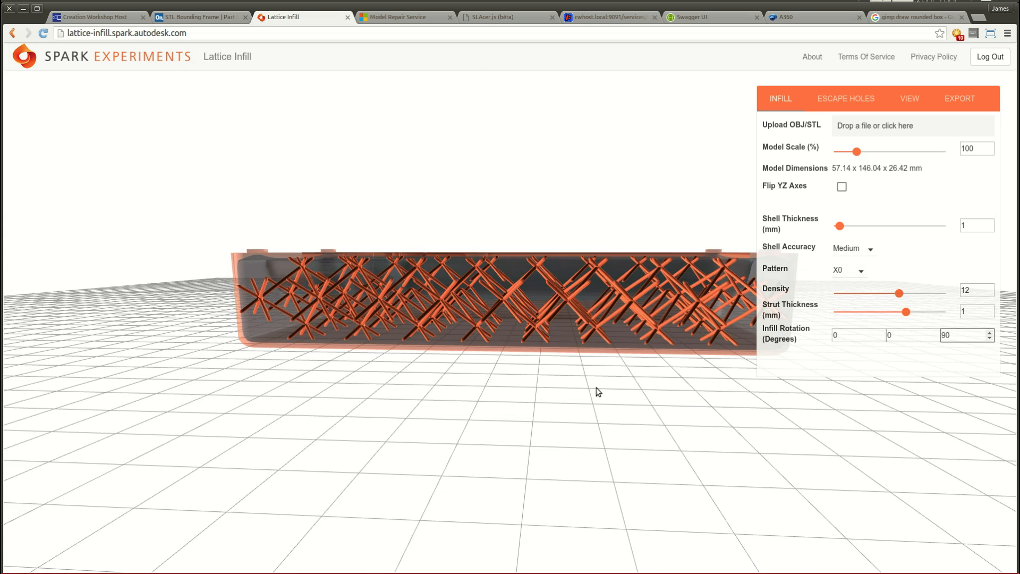
pyautogui.moveTo(596, 392); pyautogui.dragTo(400, 383)
pyautogui.moveTo(500, 380); pyautogui.dragTo(529, 364)
# Add two 8 mm escape holes to the mold core's closed end face, one near each side.
pyautogui.scroll(5, 529, 362)
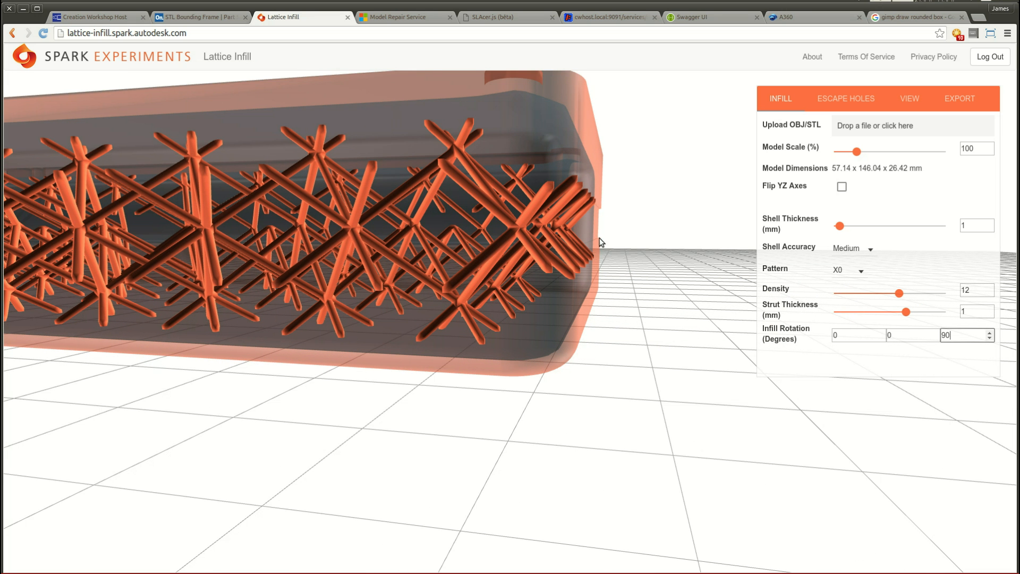
pyautogui.moveTo(591, 244); pyautogui.dragTo(381, 237)
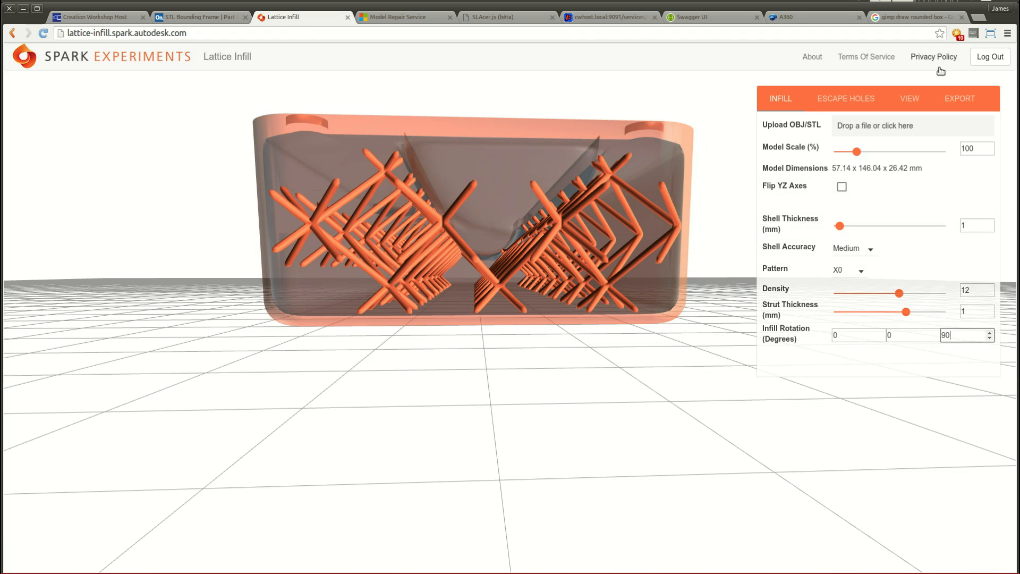
pyautogui.click(865, 98)
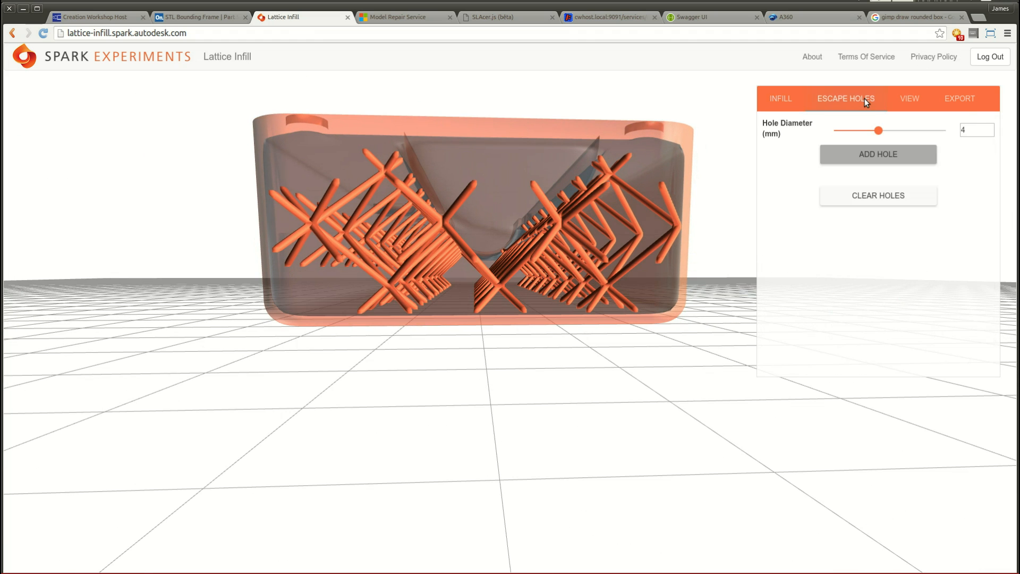
pyautogui.doubleClick(976, 130)
pyautogui.moveTo(900, 136); pyautogui.dragTo(924, 133)
pyautogui.click(865, 155)
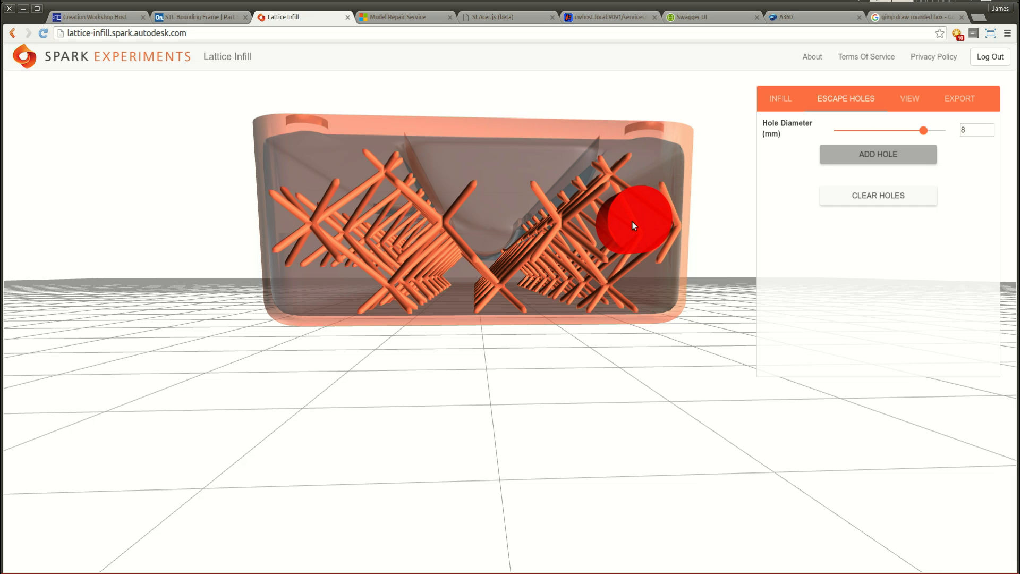
pyautogui.click(626, 229)
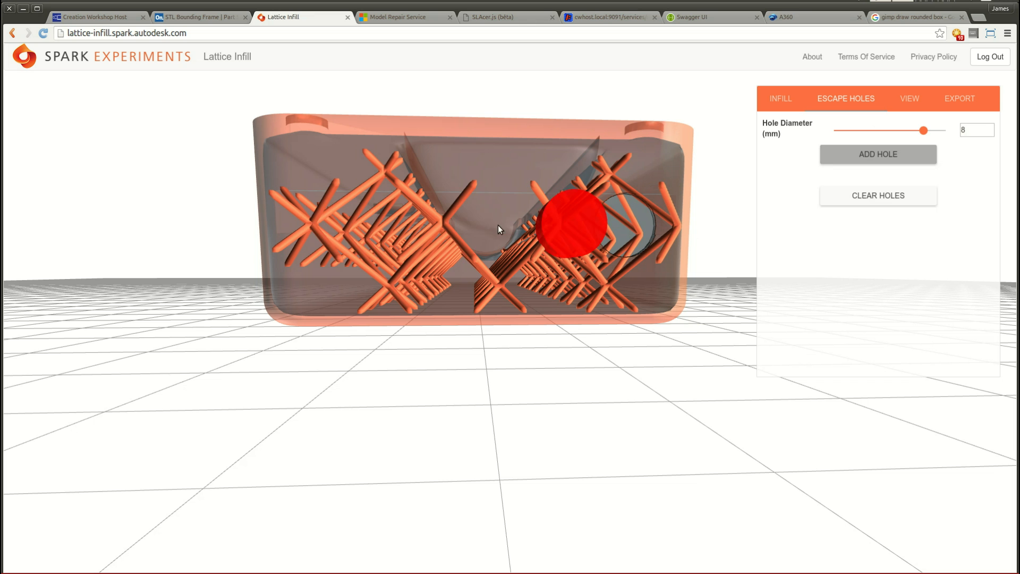
pyautogui.click(348, 217)
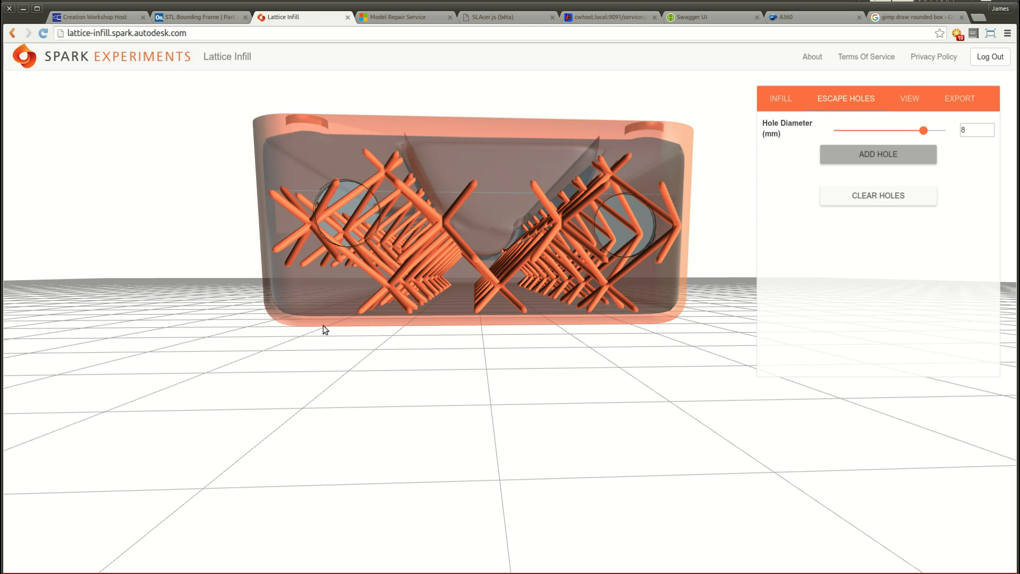
# Inspect the two escape holes and the lattice from the side and from above.
pyautogui.moveTo(195, 427)
pyautogui.mouseDown()
pyautogui.moveTo(264, 425)
pyautogui.moveTo(195, 427)
pyautogui.mouseUp()
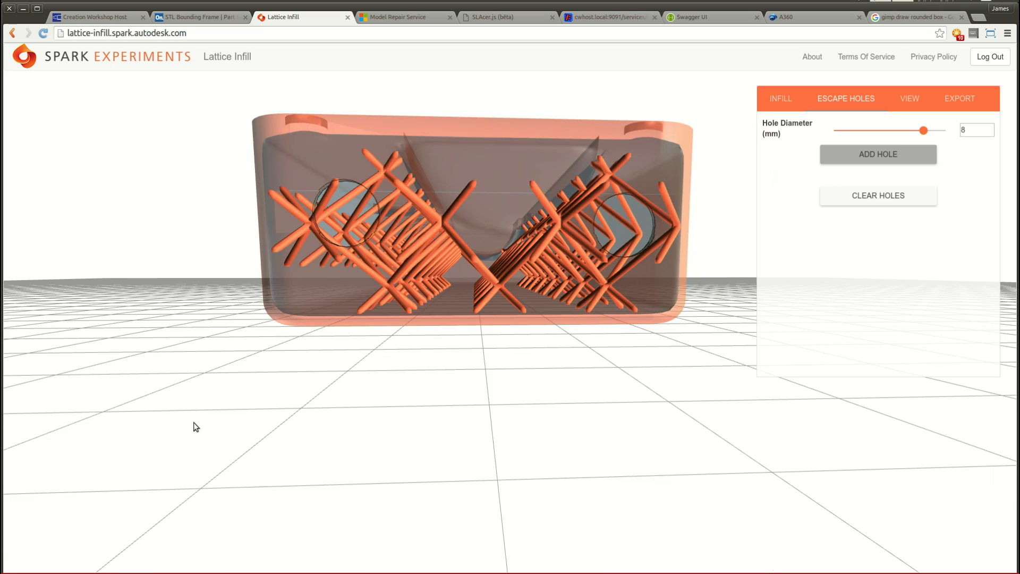
pyautogui.moveTo(275, 425); pyautogui.dragTo(416, 438)
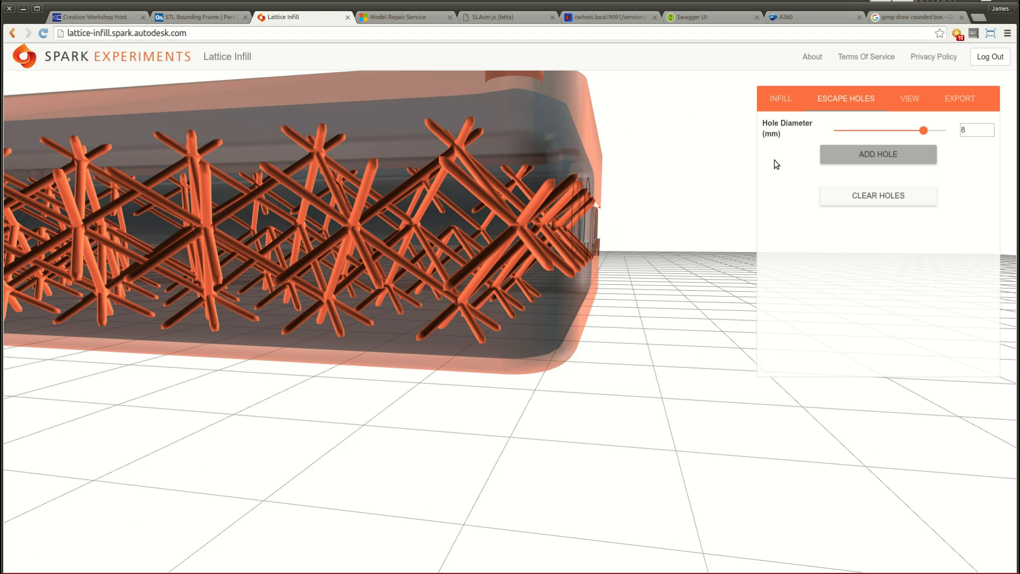
pyautogui.moveTo(625, 296); pyautogui.dragTo(614, 300, button='right')
pyautogui.moveTo(613, 303); pyautogui.dragTo(502, 385)
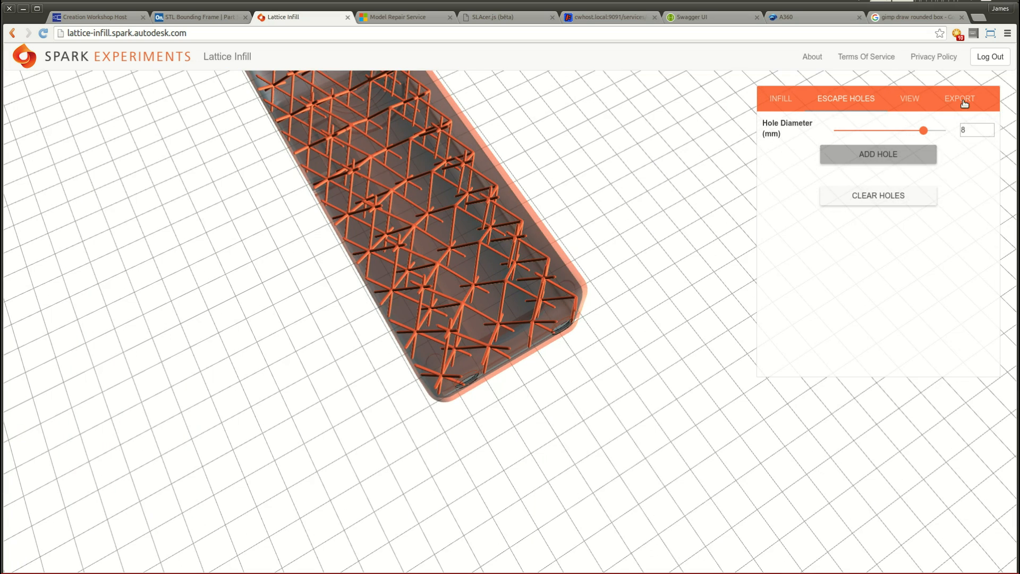
# Start exporting the lattice-filled core as a mesh named Diffuser Mold Core-infill.obj and dismiss the save dialog.
pyautogui.click(963, 100)
pyautogui.click(902, 135)
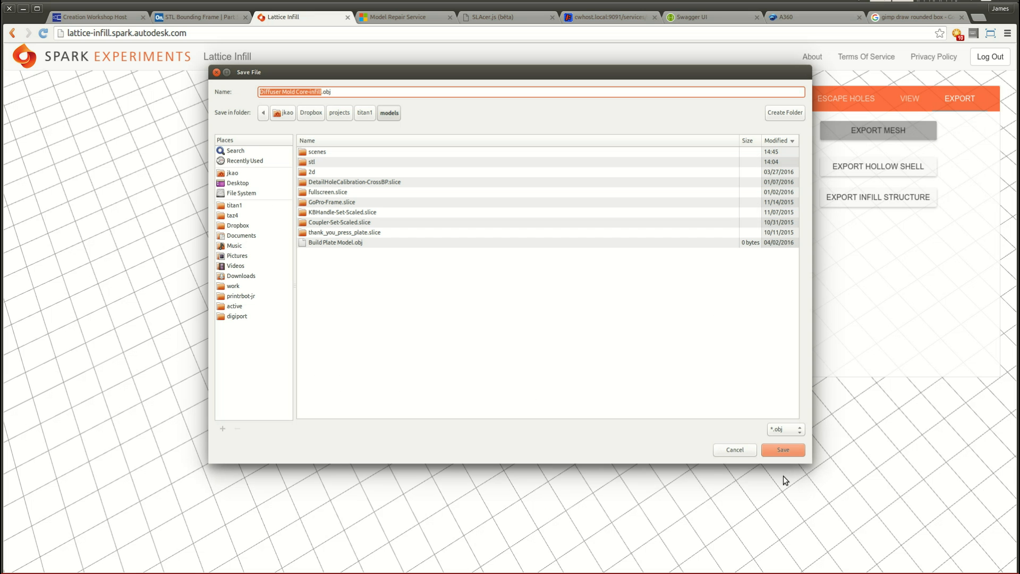
pyautogui.click(741, 447)
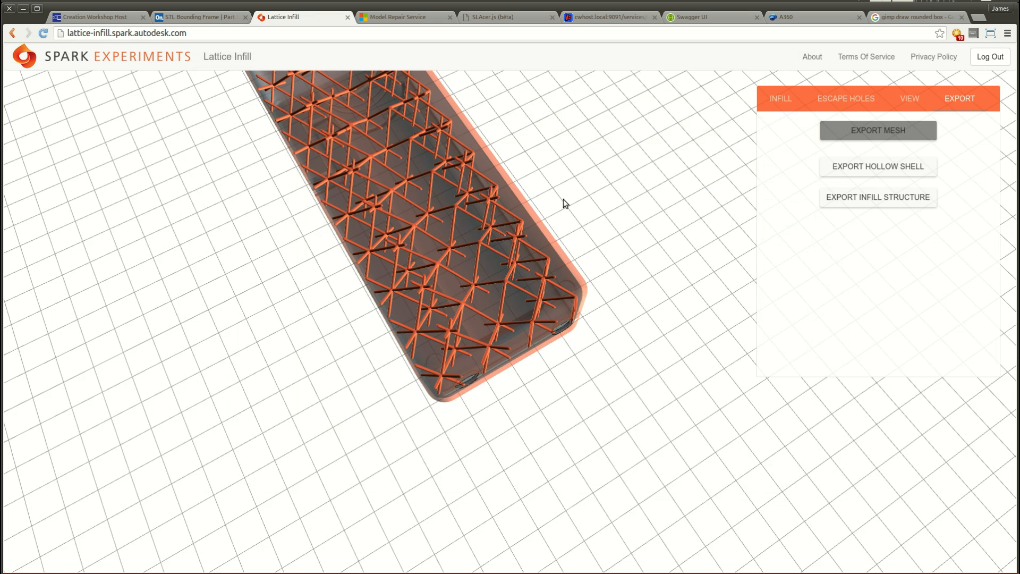
pyautogui.moveTo(566, 204); pyautogui.dragTo(599, 284, button='right')
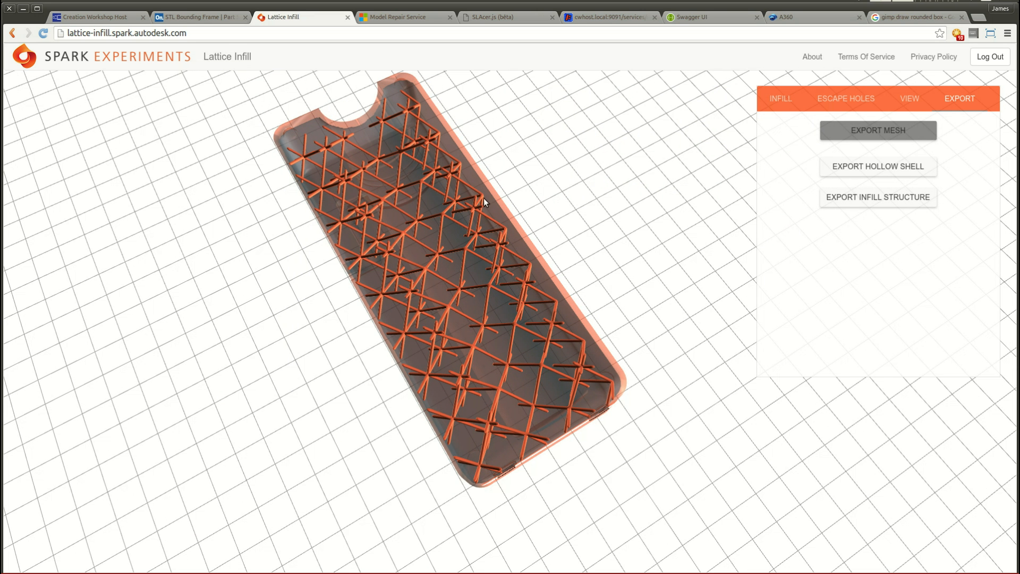
# Switch to the Model Repair Service, leave the activity history, and reset the page for another upload.
pyautogui.click(386, 13)
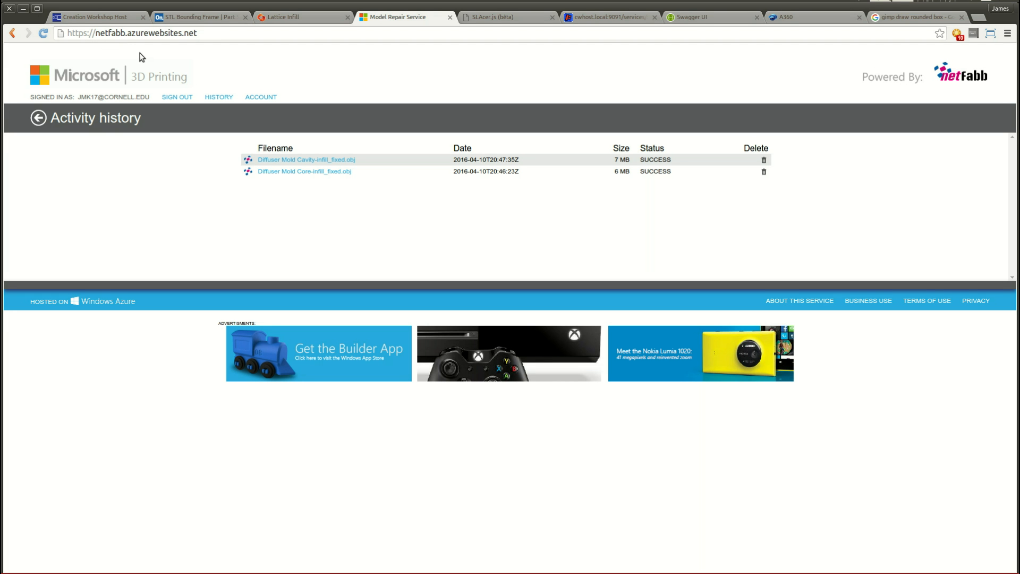
pyautogui.doubleClick(144, 36)
pyautogui.tripleClick(196, 33)
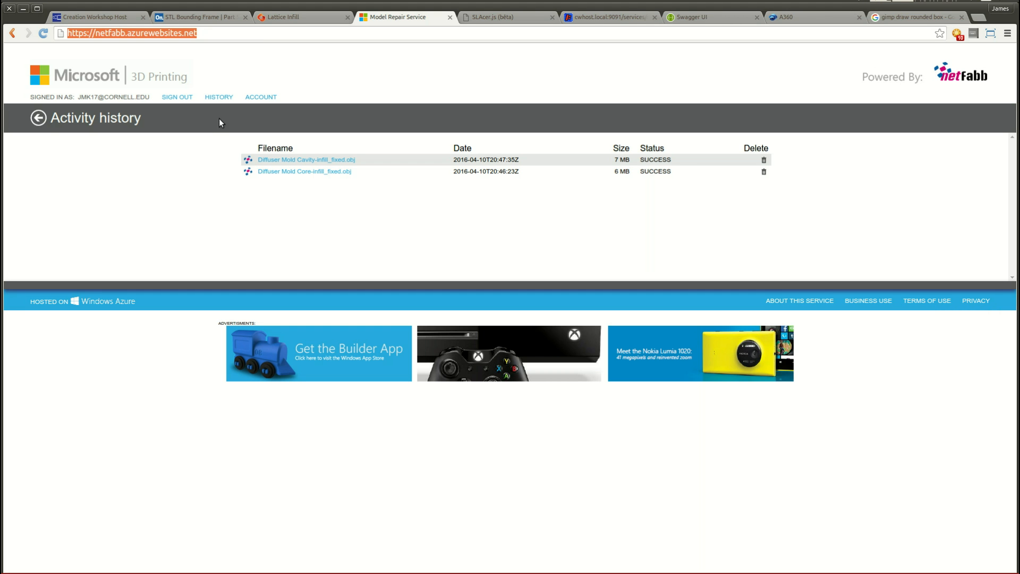
pyautogui.click(38, 117)
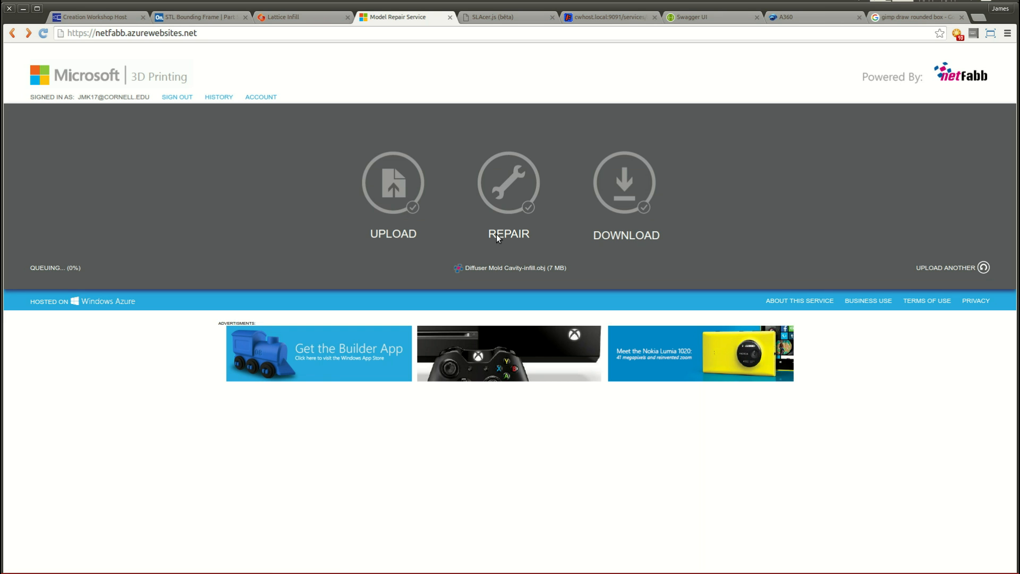
pyautogui.click(983, 267)
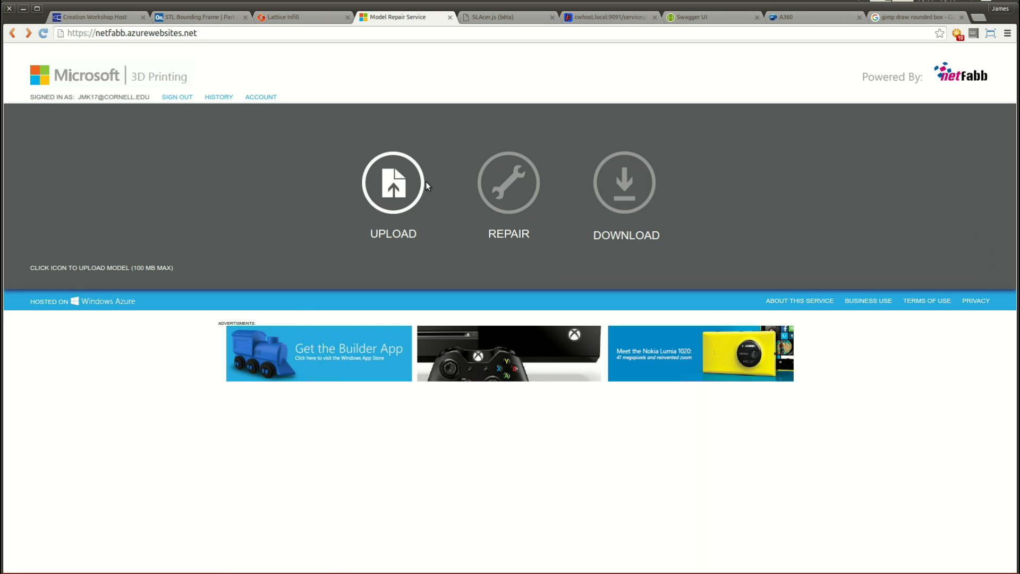
# Choose Diffuser Mold Core-infill.obj from the titan1/models/stl folder for upload and dismiss the file dialog.
pyautogui.click(411, 185)
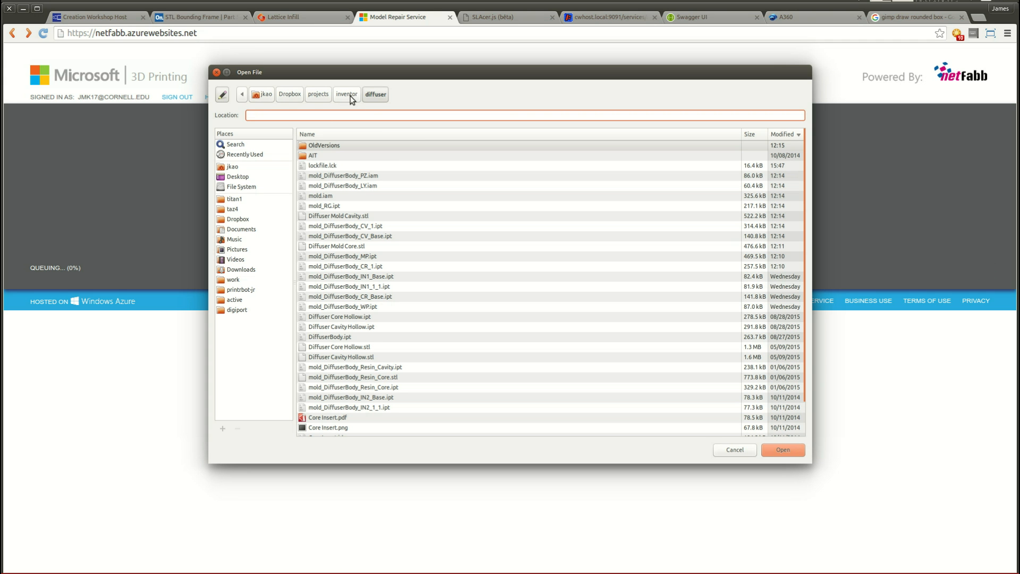
pyautogui.click(248, 201)
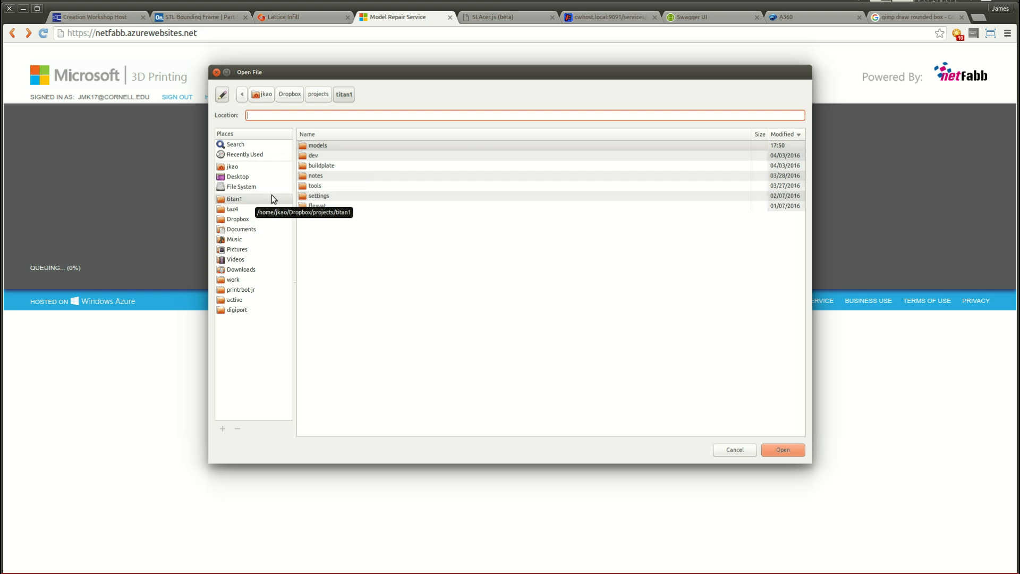
pyautogui.doubleClick(329, 146)
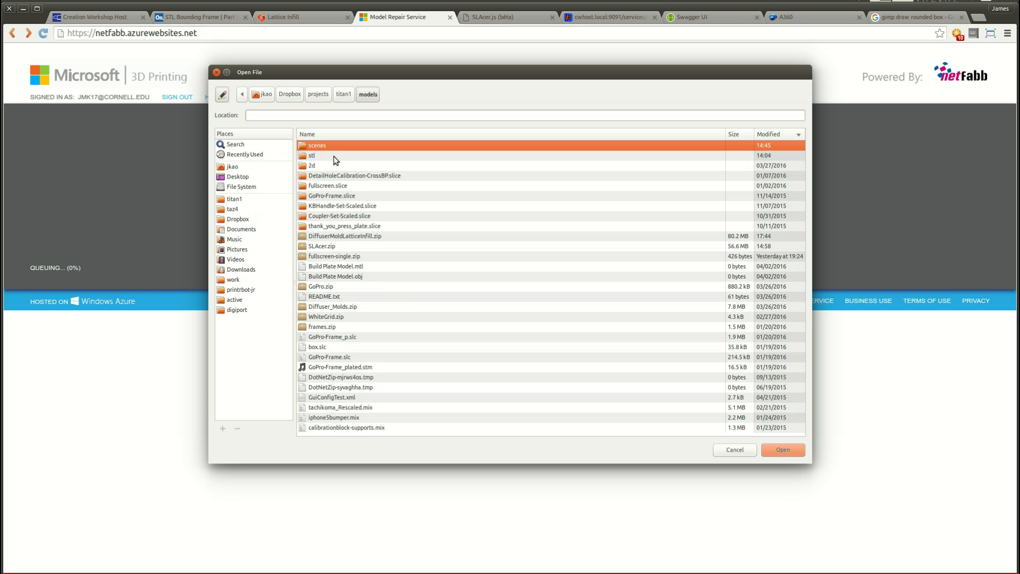
pyautogui.doubleClick(334, 156)
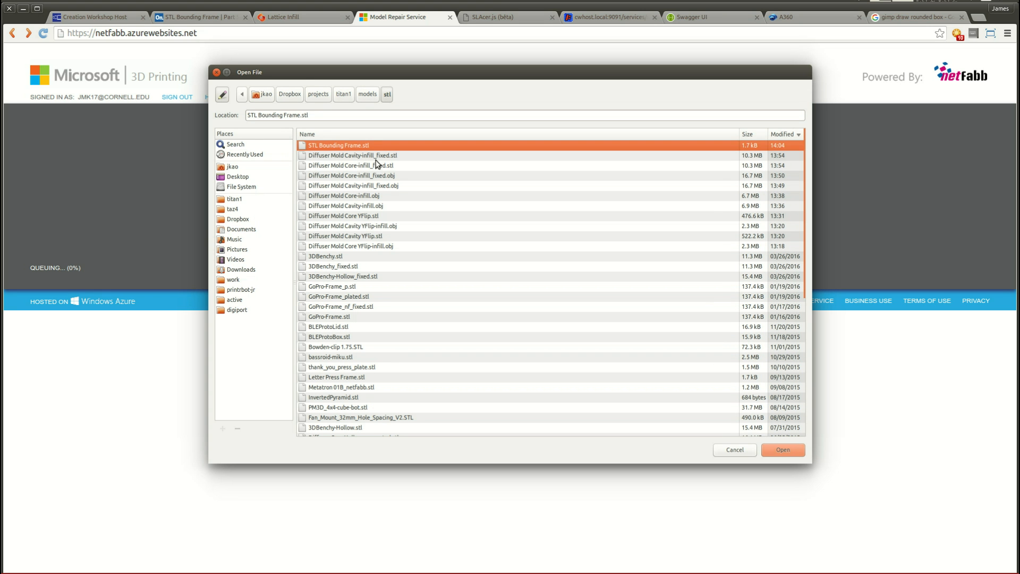
pyautogui.click(379, 228)
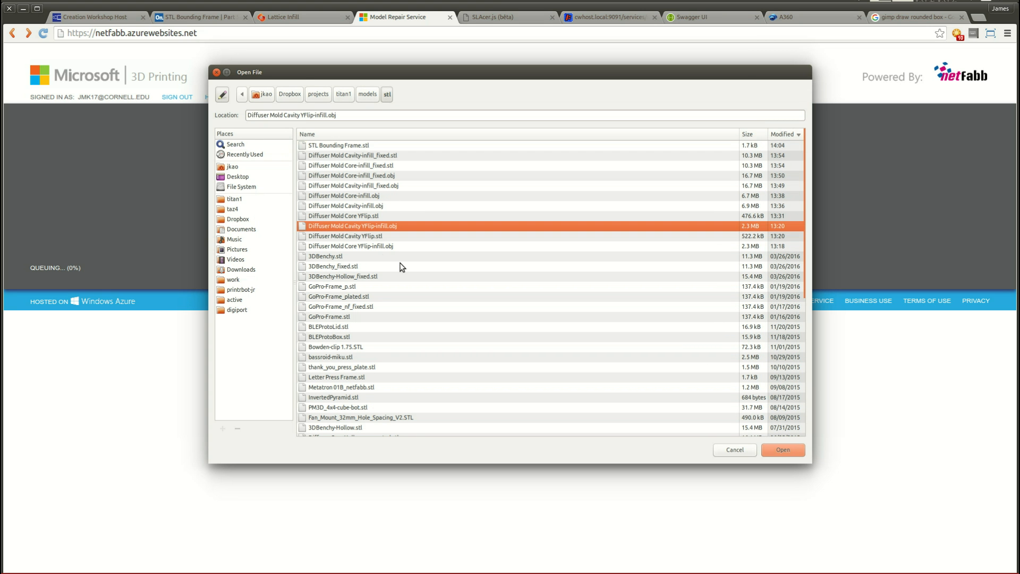
pyautogui.click(405, 197)
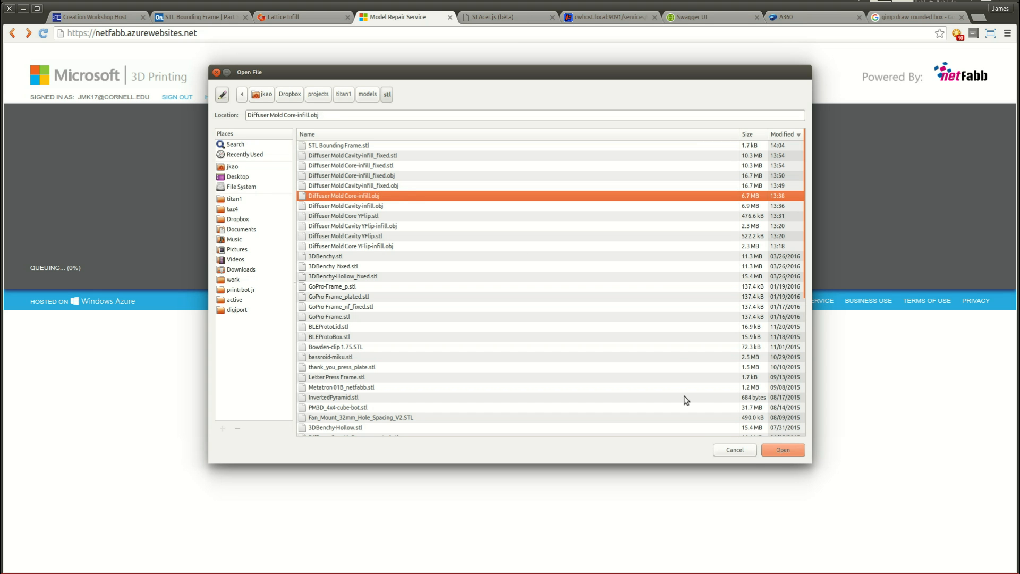
pyautogui.click(748, 452)
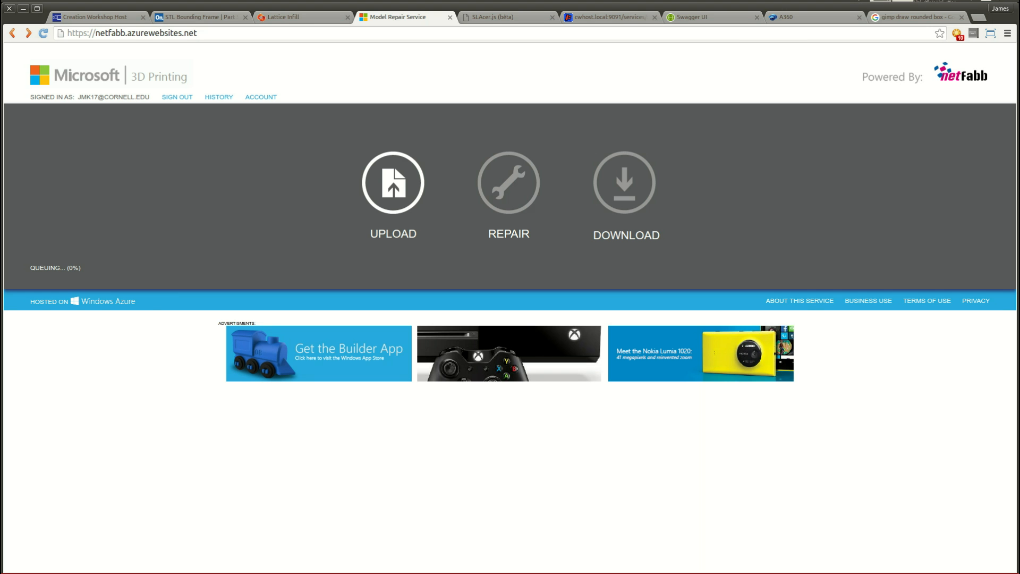
# Switch to Simplify3D, bring its window into full view to review the two mold halves, and move it back down.
pyautogui.hotkey('alt', 'Tab')
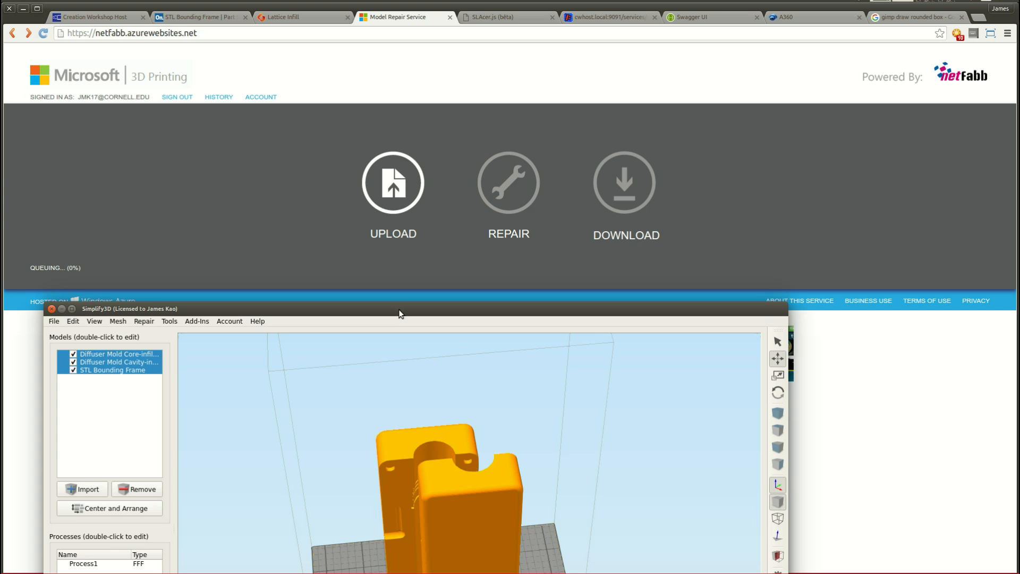
pyautogui.moveTo(402, 312); pyautogui.dragTo(408, 89)
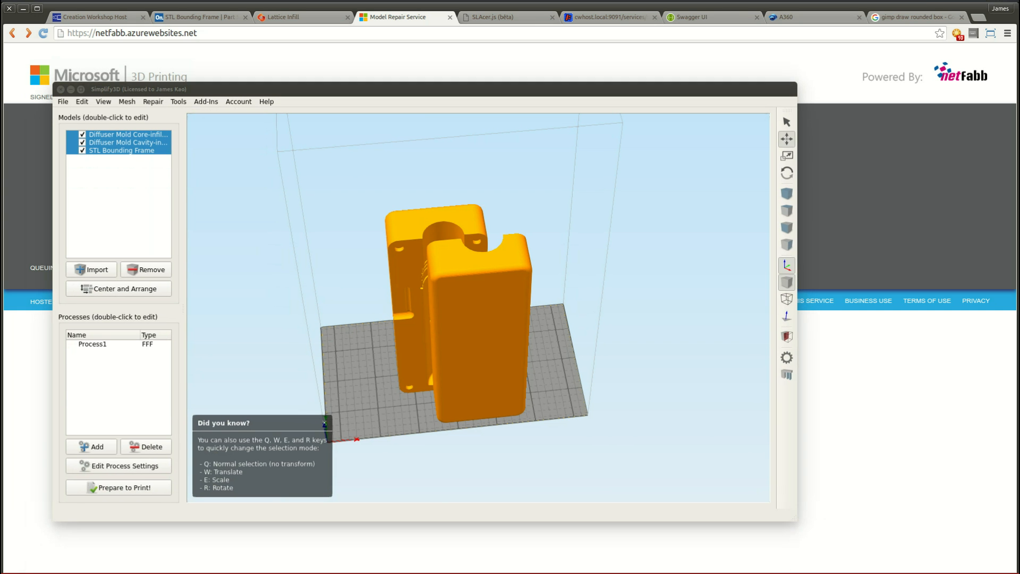
pyautogui.click(406, 142)
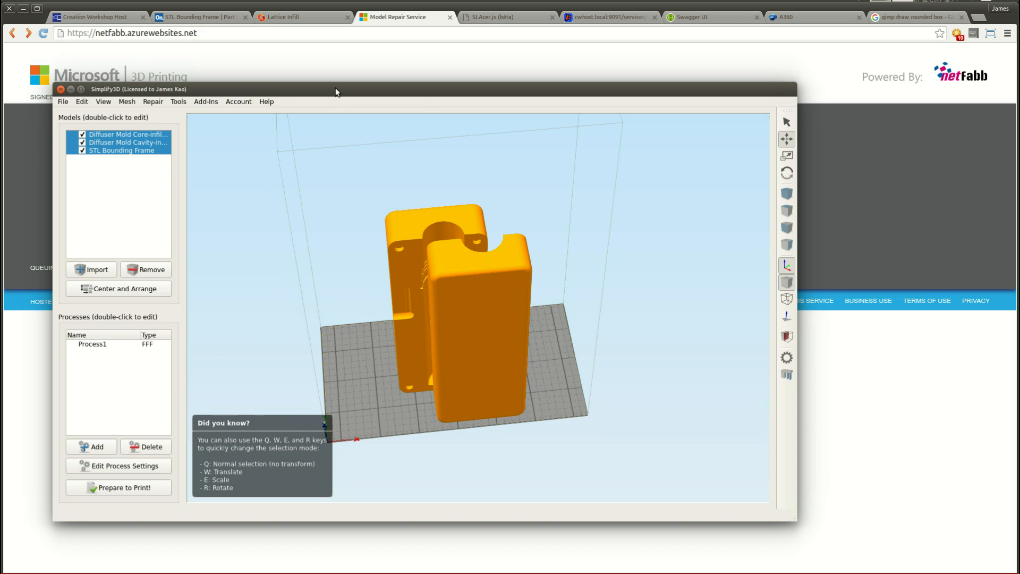
pyautogui.moveTo(336, 91); pyautogui.dragTo(297, 274)
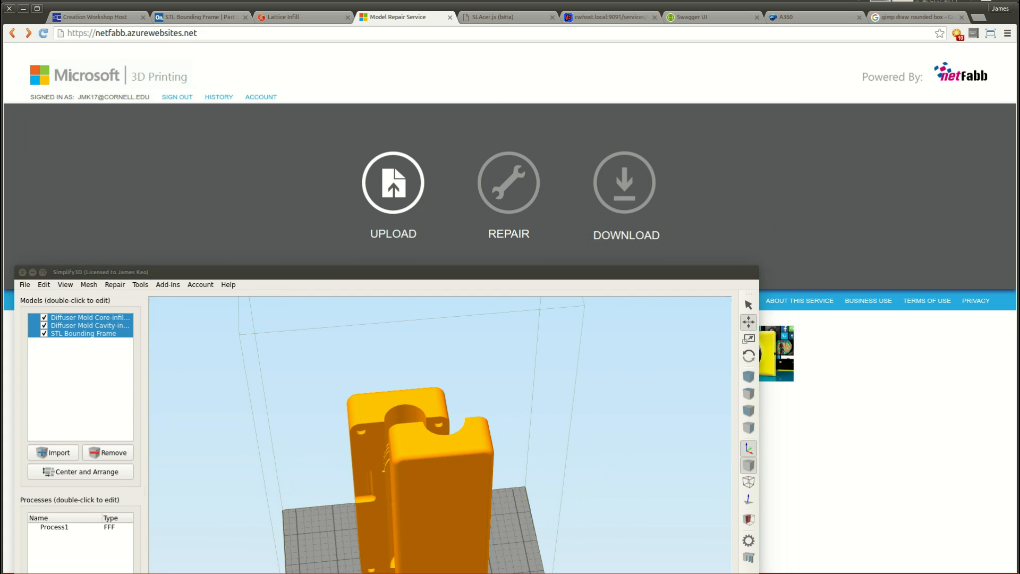
# Switch to Cura and place its window with the empty build plate over the browser.
pyautogui.moveTo(649, 362); pyautogui.dragTo(496, 99)
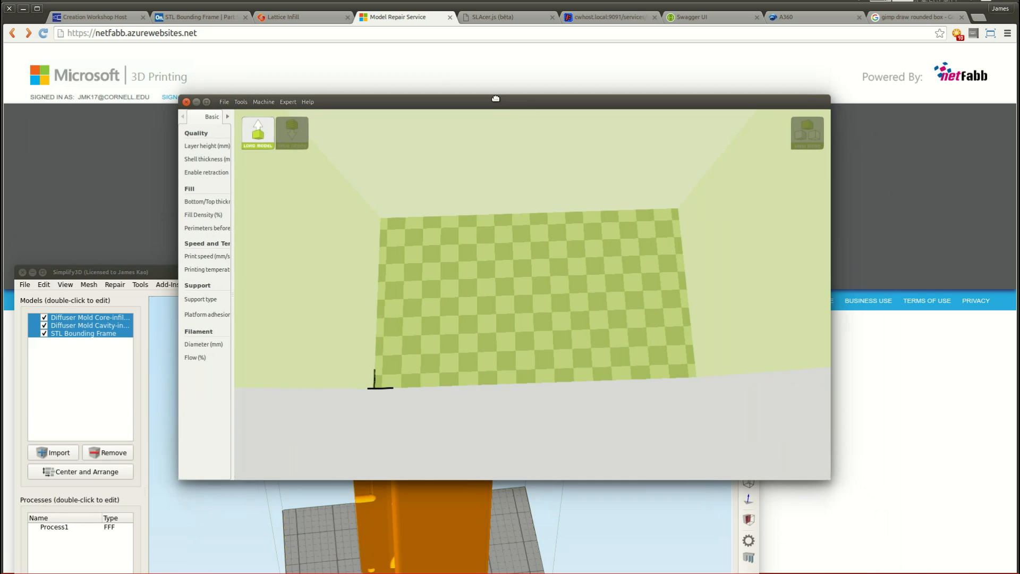
pyautogui.click(946, 171)
pyautogui.hotkey('alt', 'Tab')
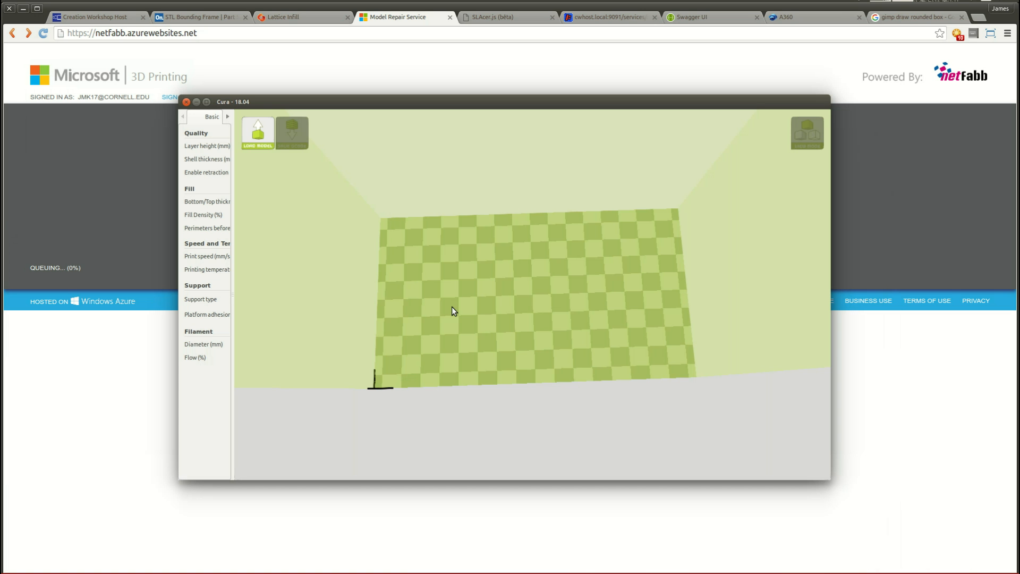
# Check the maximum width, depth and height in the Kudo3D Titan1 machine settings, then dismiss the dialog.
pyautogui.click(258, 101)
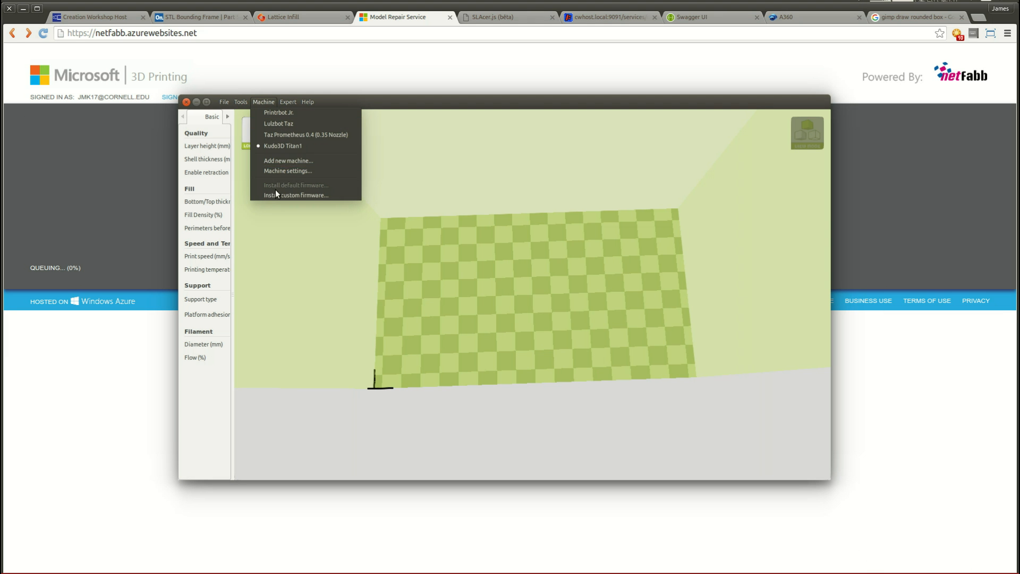
pyautogui.click(278, 171)
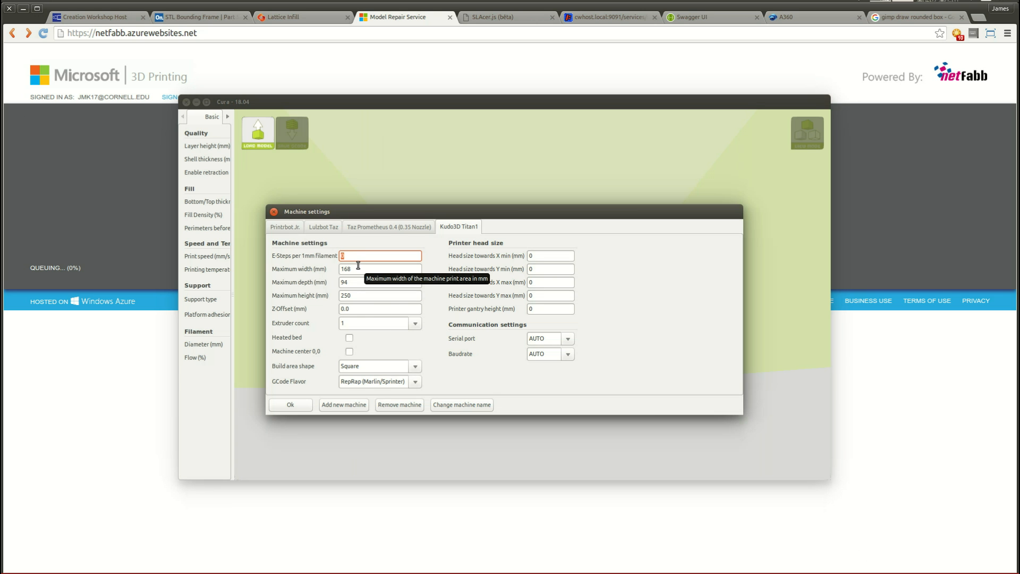
pyautogui.press('Tab')
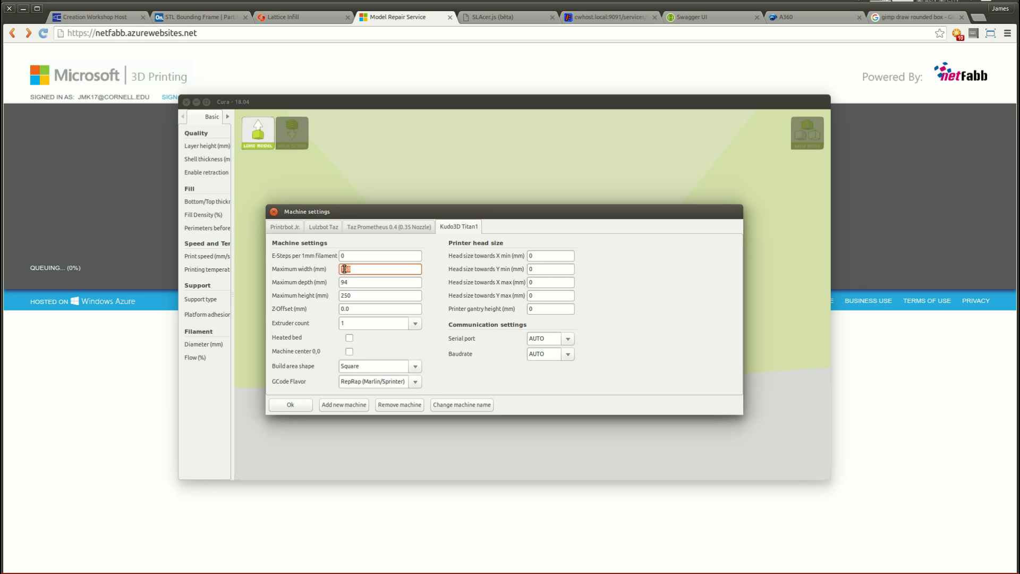
pyautogui.press('Tab')
pyautogui.press('Tab')
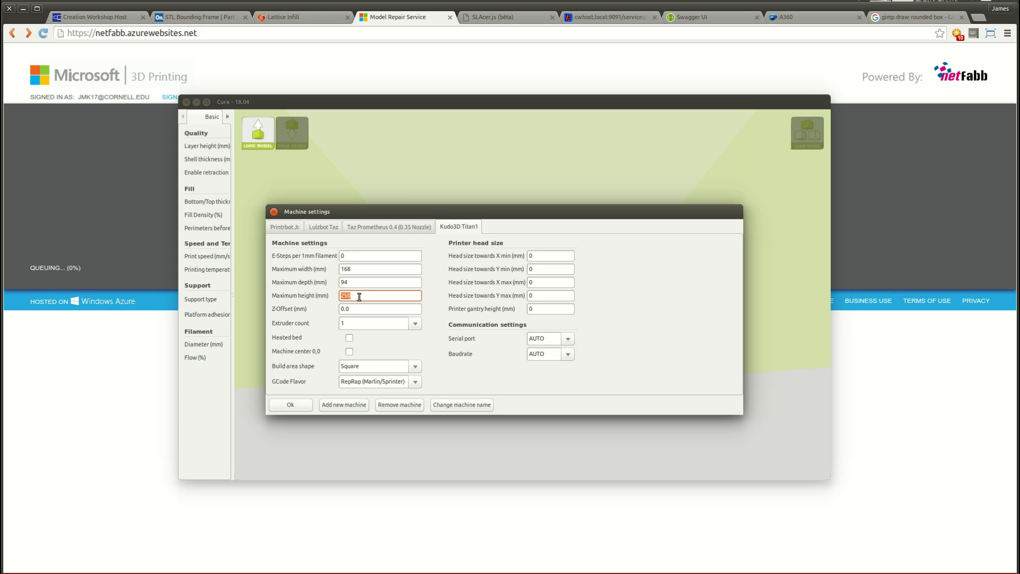
pyautogui.click(357, 270)
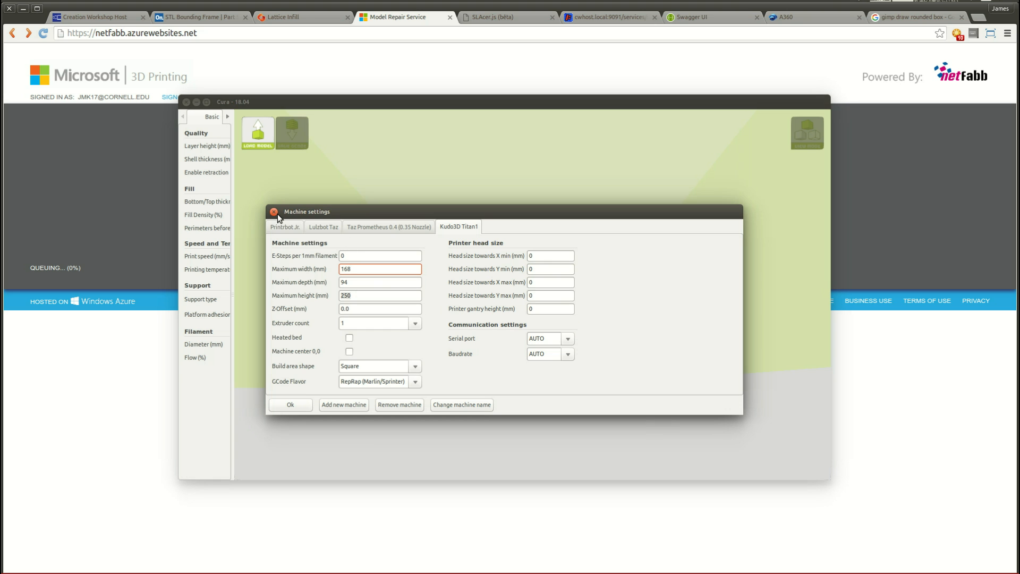
pyautogui.click(274, 212)
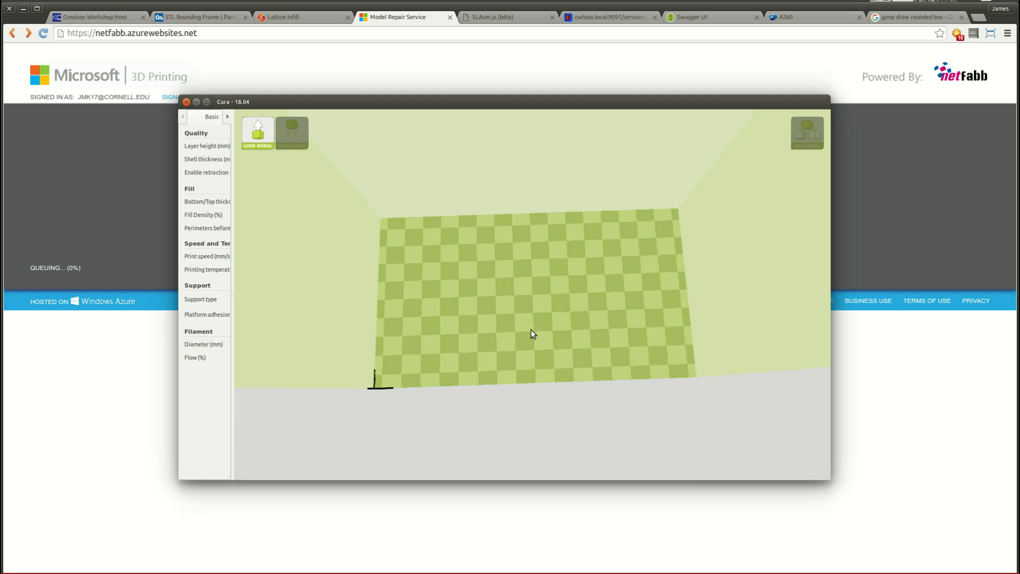
# Load Diffuser Mold Core-infill_fixed.obj and Diffuser Mold Cavity-infill_fixed.obj together from the titan1/models/stl folder.
pyautogui.click(259, 134)
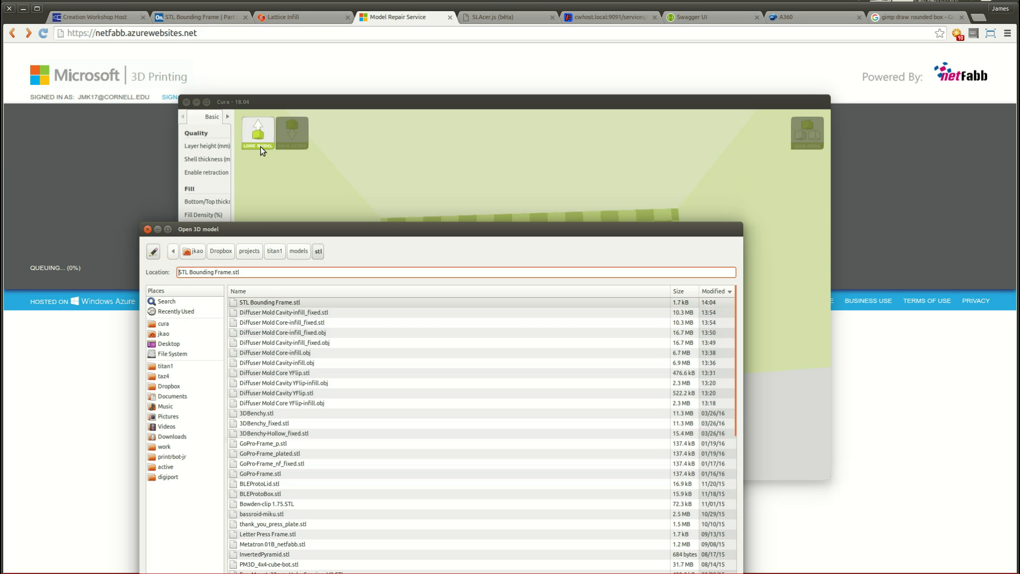
pyautogui.click(314, 313)
pyautogui.keyDown('shift'); pyautogui.click(314, 323); pyautogui.keyUp('shift')
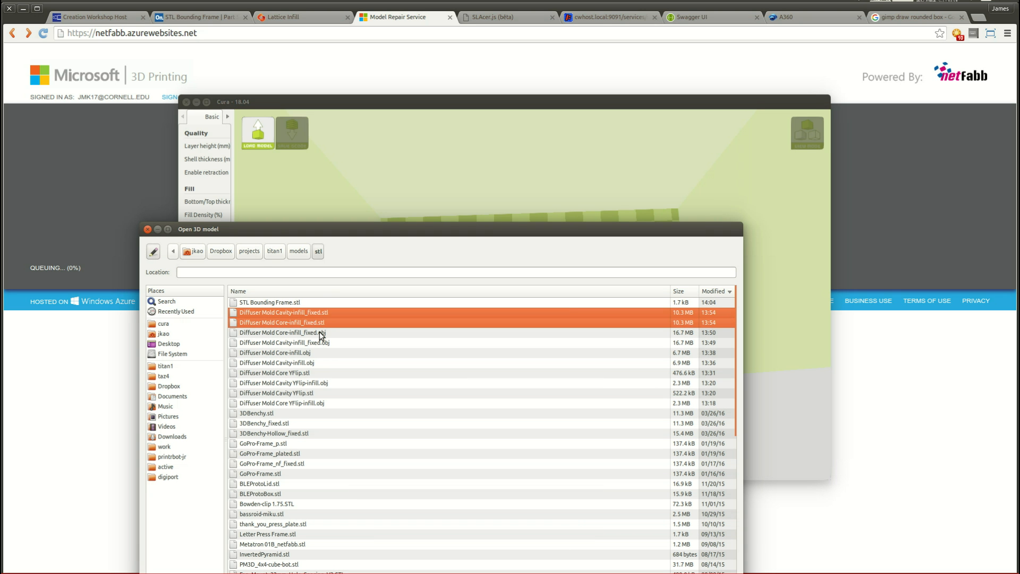
pyautogui.click(320, 332)
pyautogui.keyDown('shift'); pyautogui.click(331, 343); pyautogui.keyUp('shift')
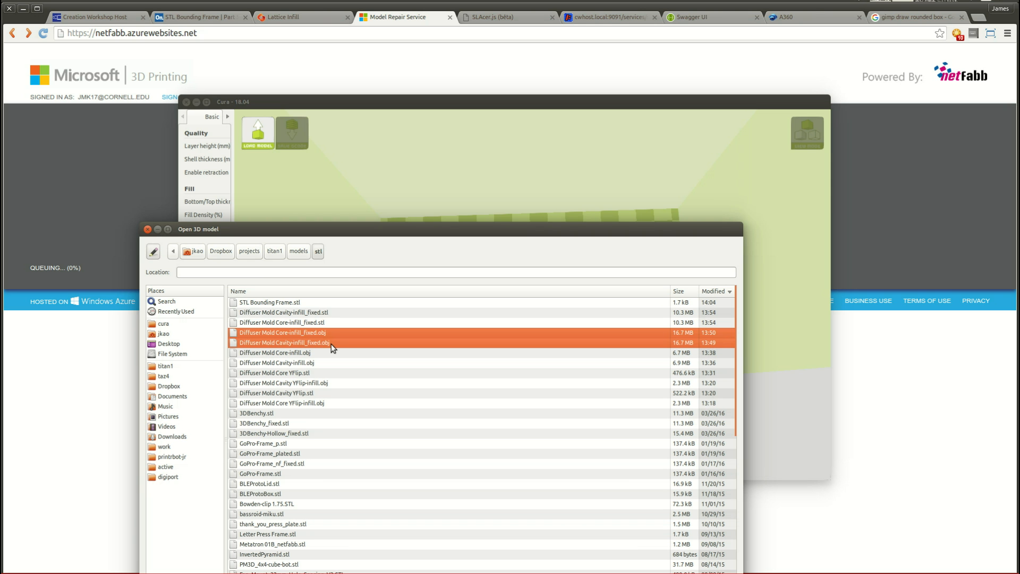
pyautogui.click(714, 573)
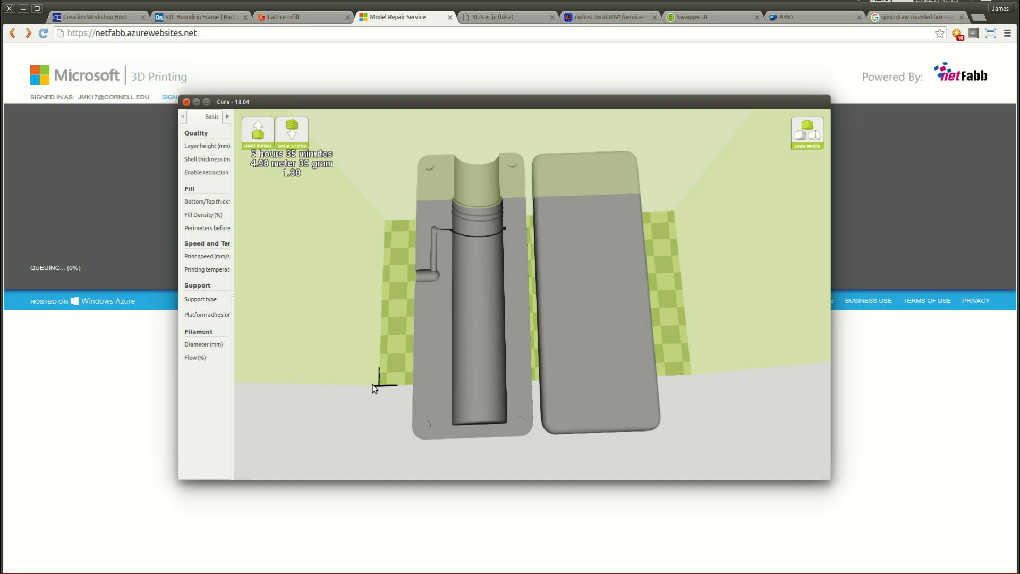
# Rotate the mold half whose channel faces up by 90 degrees so that it stands on end.
pyautogui.click(441, 337)
pyautogui.scroll(-5, 441, 337)
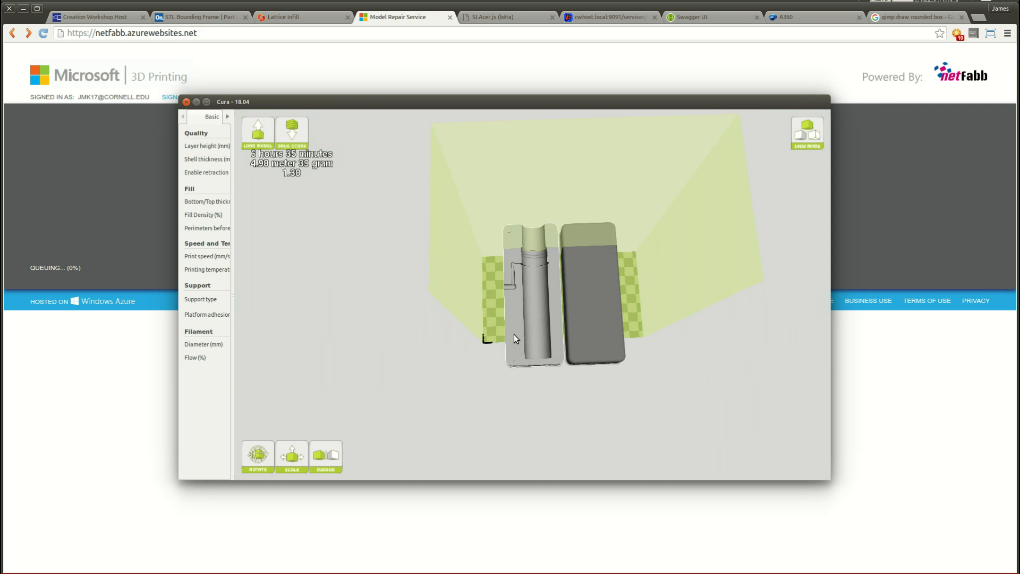
pyautogui.click(267, 454)
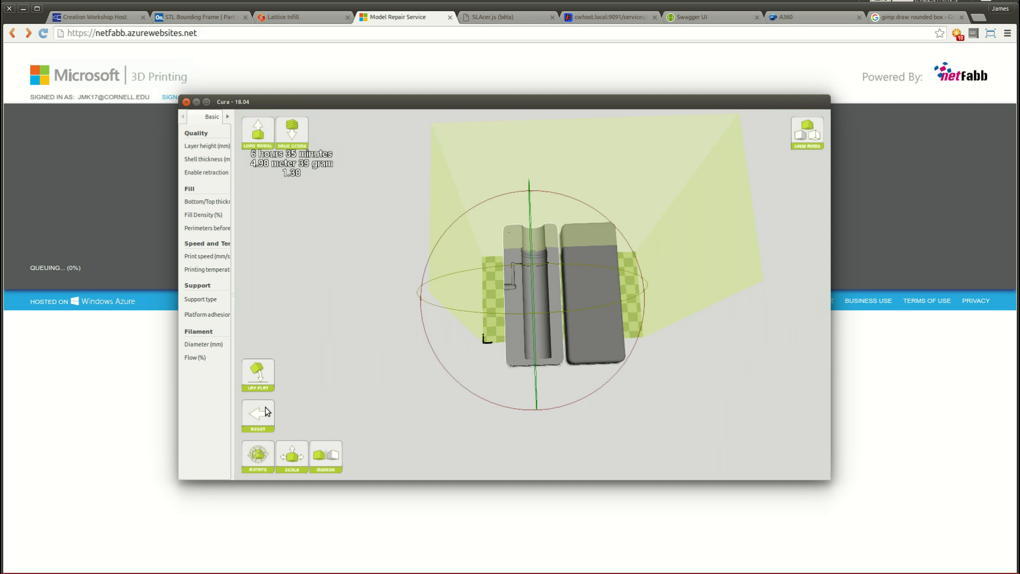
pyautogui.click(529, 209)
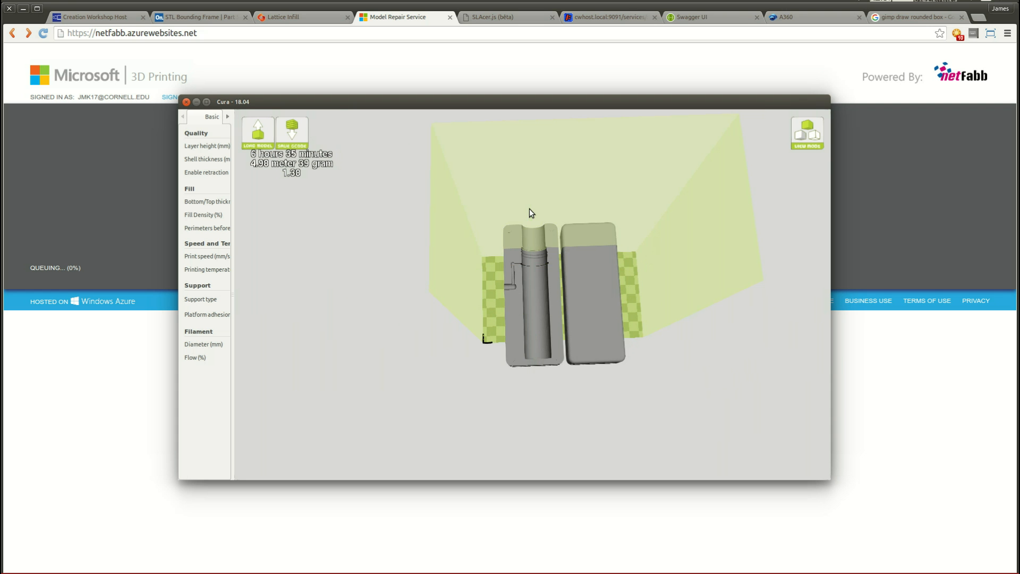
pyautogui.click(527, 315)
pyautogui.moveTo(476, 355); pyautogui.dragTo(517, 321, button='right')
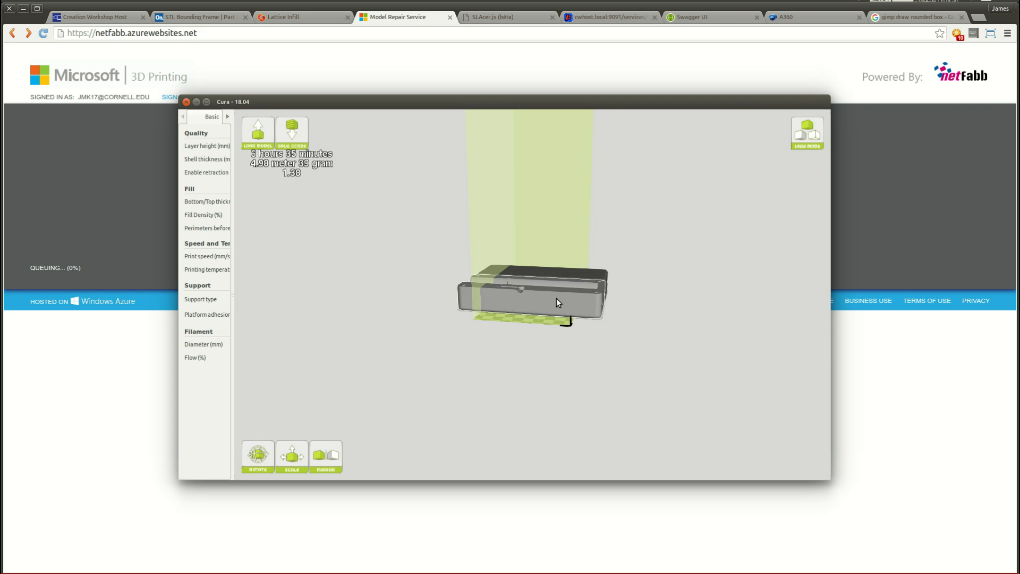
pyautogui.click(258, 456)
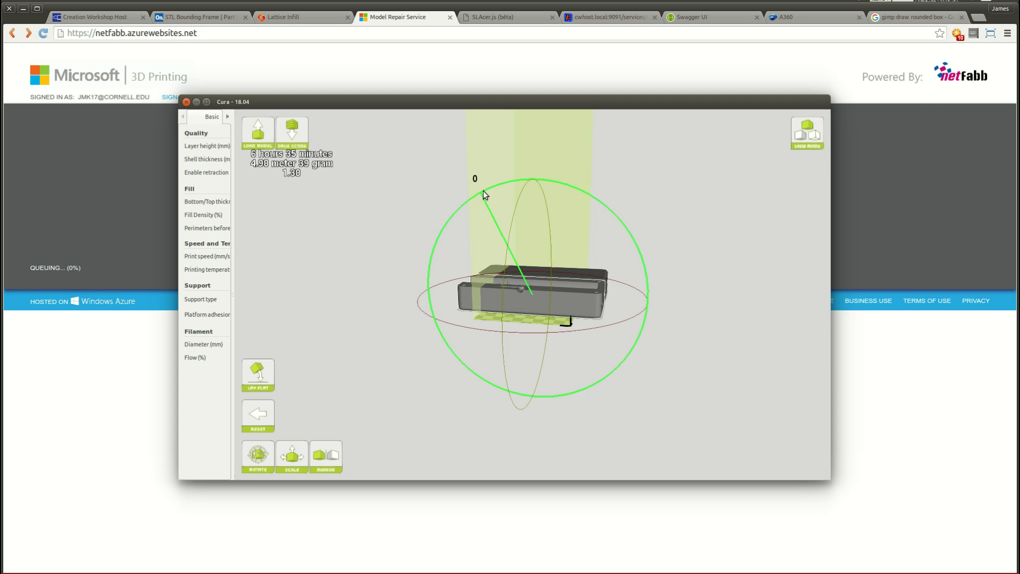
pyautogui.moveTo(483, 191); pyautogui.dragTo(625, 255)
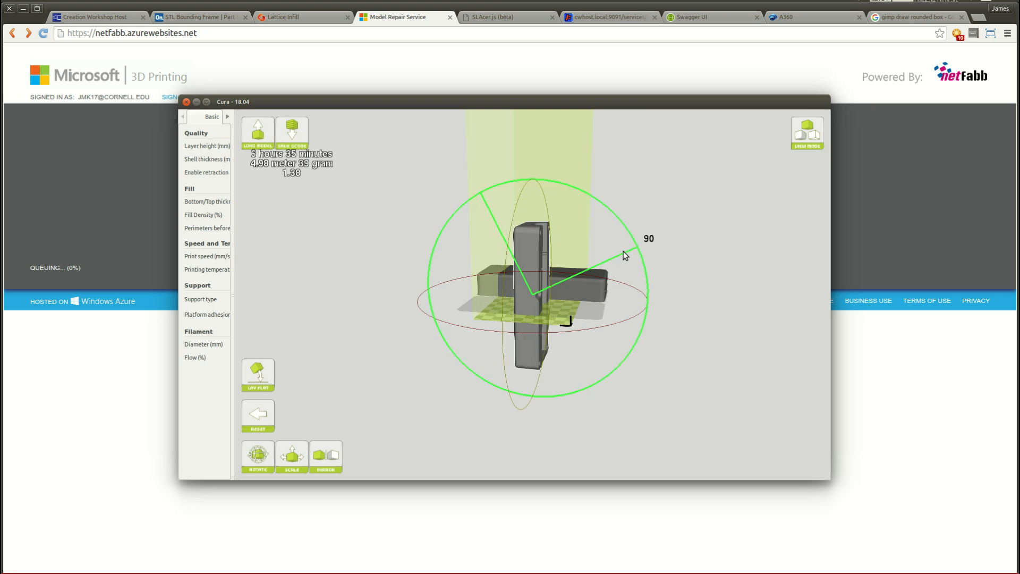
# Rotate the mold half still lying flat so that it stands on end as well.
pyautogui.moveTo(737, 396); pyautogui.dragTo(544, 380, button='right')
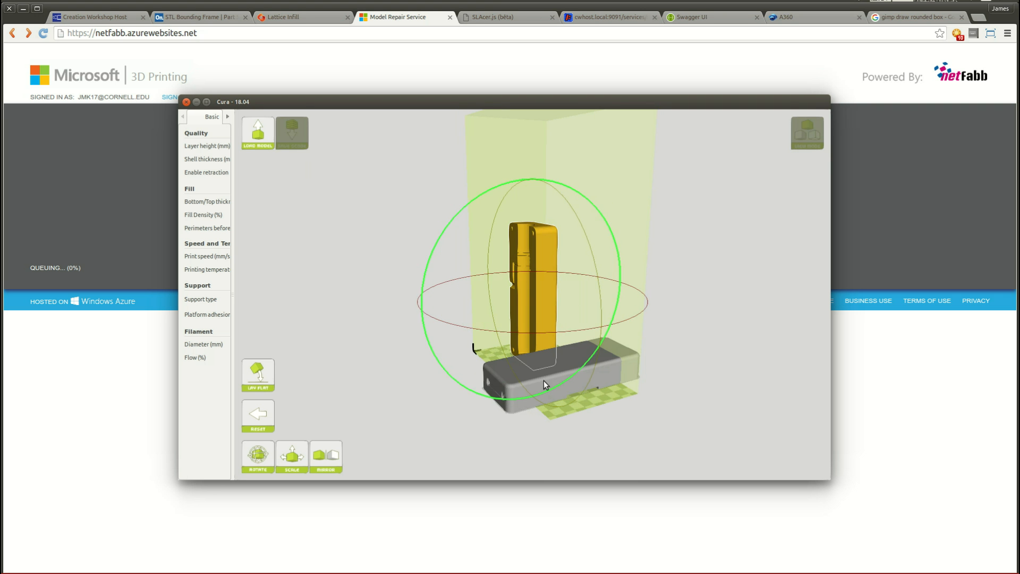
pyautogui.moveTo(634, 371); pyautogui.dragTo(513, 167, button='right')
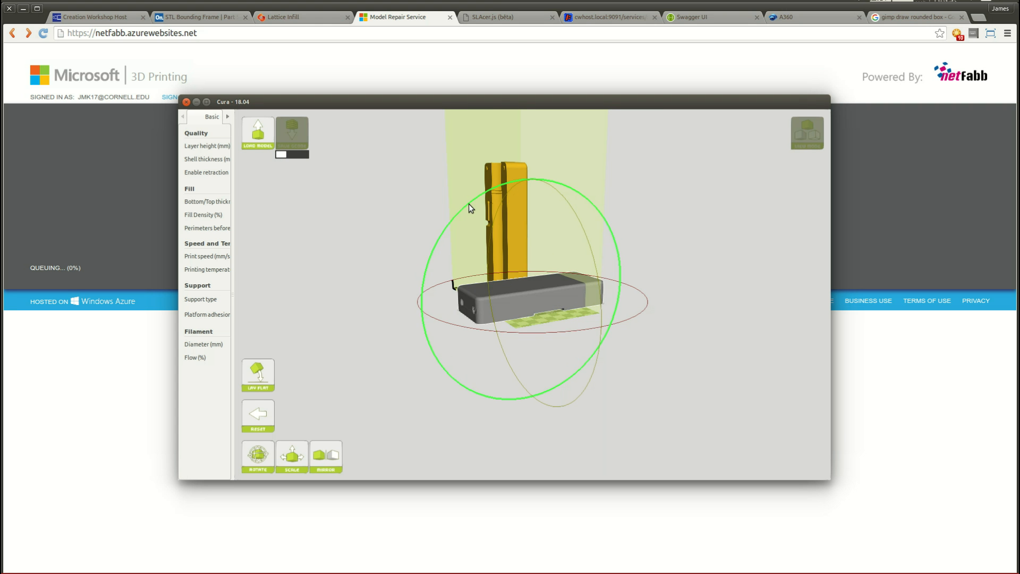
pyautogui.moveTo(469, 207); pyautogui.dragTo(459, 380)
# Move the two upright mold halves close together on the build plate, offset with their channels facing each other.
pyautogui.moveTo(297, 342); pyautogui.dragTo(338, 312, button='right')
pyautogui.moveTo(521, 288); pyautogui.dragTo(503, 315)
pyautogui.moveTo(485, 275); pyautogui.dragTo(515, 269)
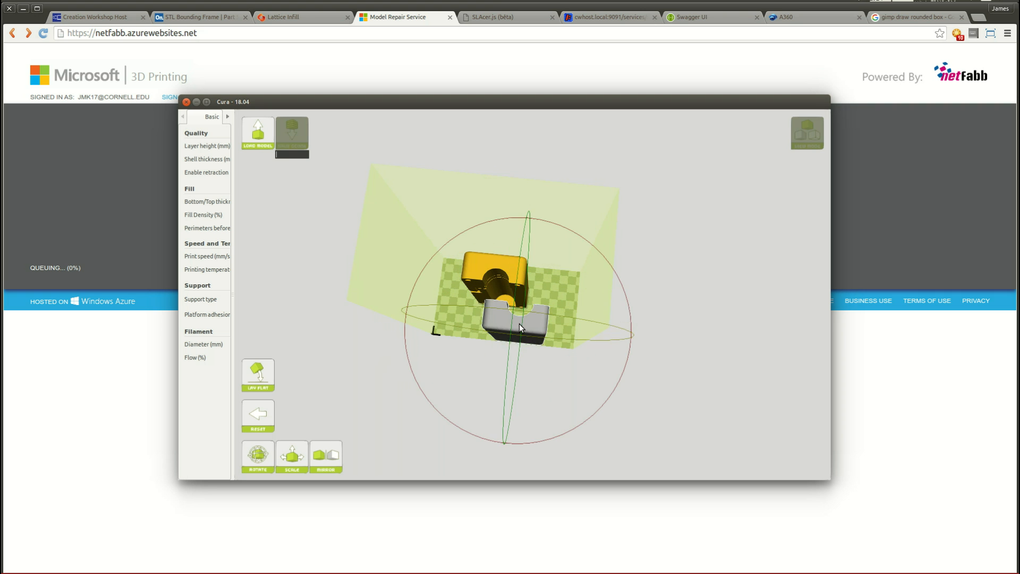
pyautogui.click(492, 263)
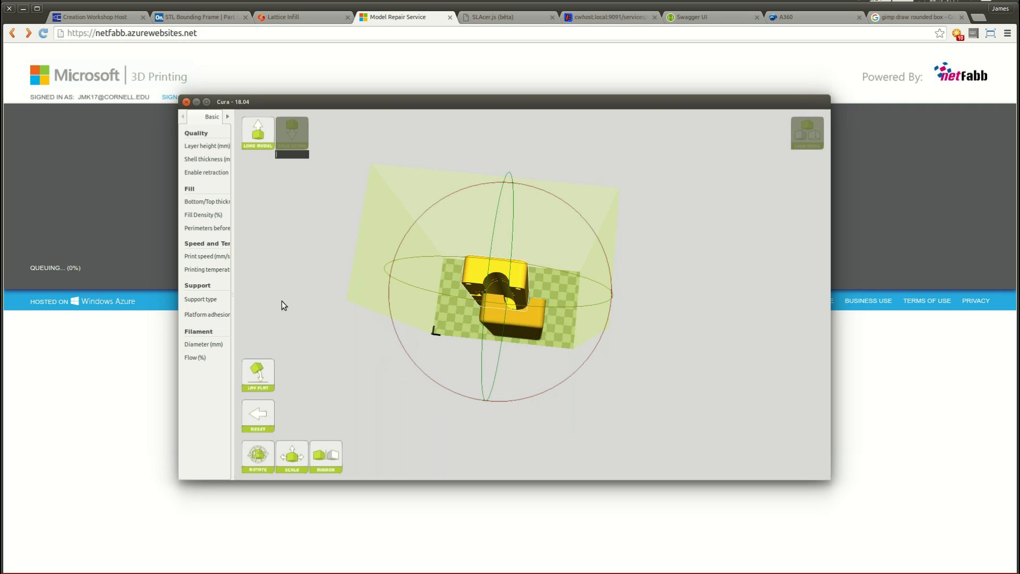
# Inspect the placement of the upright mold halves within the build volume from above and from the side.
pyautogui.moveTo(281, 304); pyautogui.dragTo(282, 320, button='right')
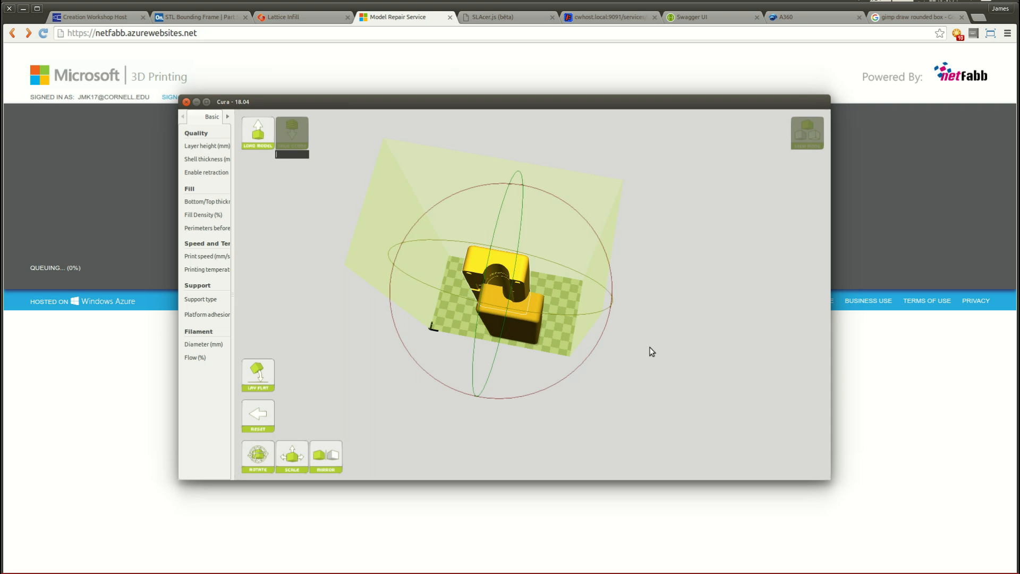
pyautogui.moveTo(594, 399); pyautogui.dragTo(604, 418, button='right')
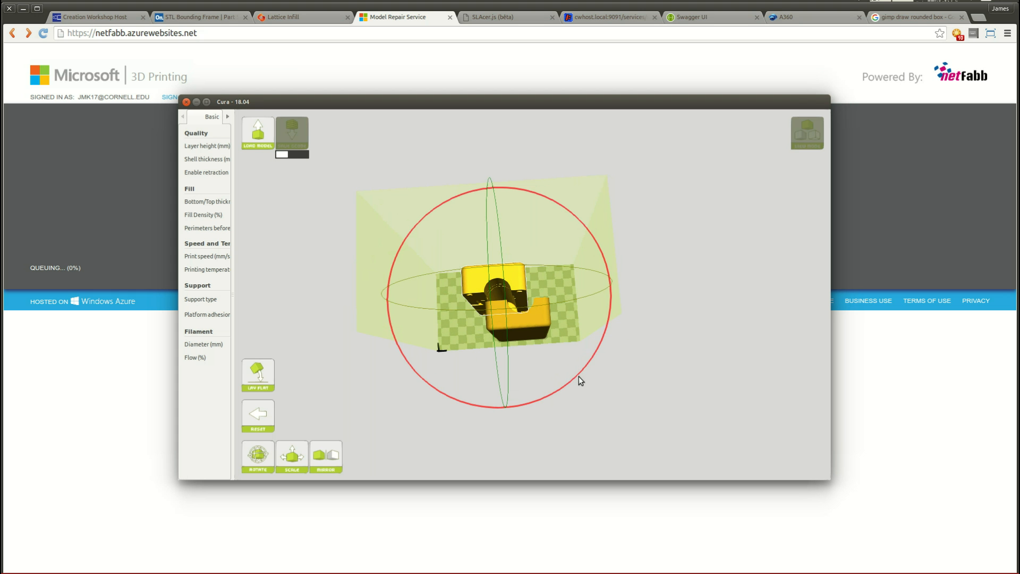
pyautogui.click(533, 318)
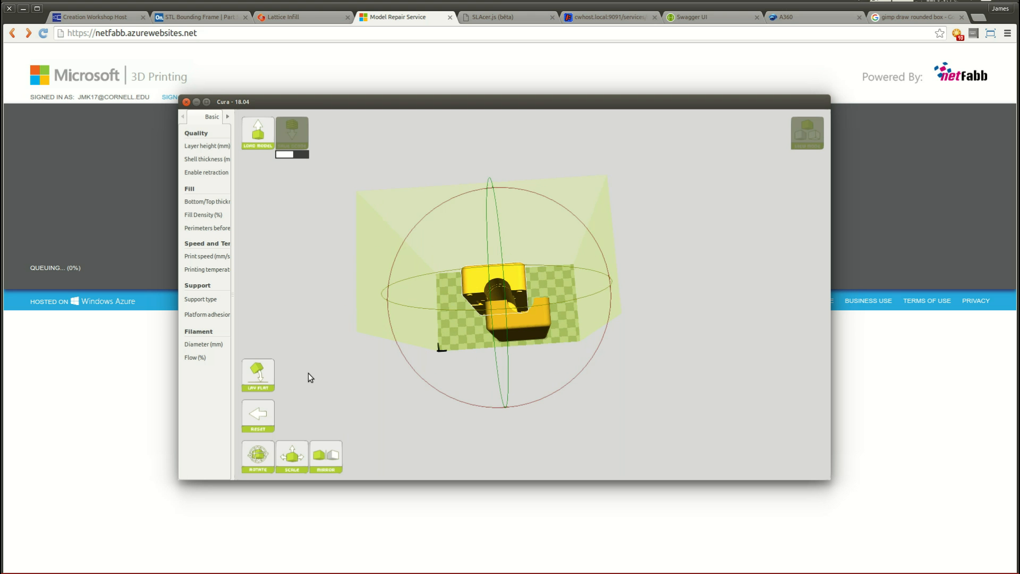
pyautogui.moveTo(310, 377); pyautogui.dragTo(622, 394, button='right')
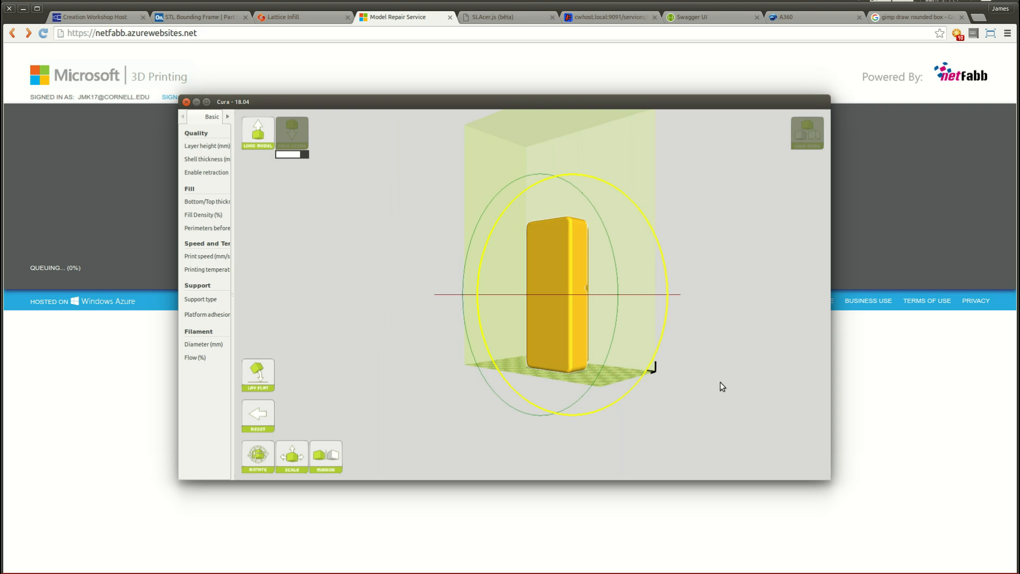
pyautogui.moveTo(735, 400); pyautogui.dragTo(645, 448, button='right')
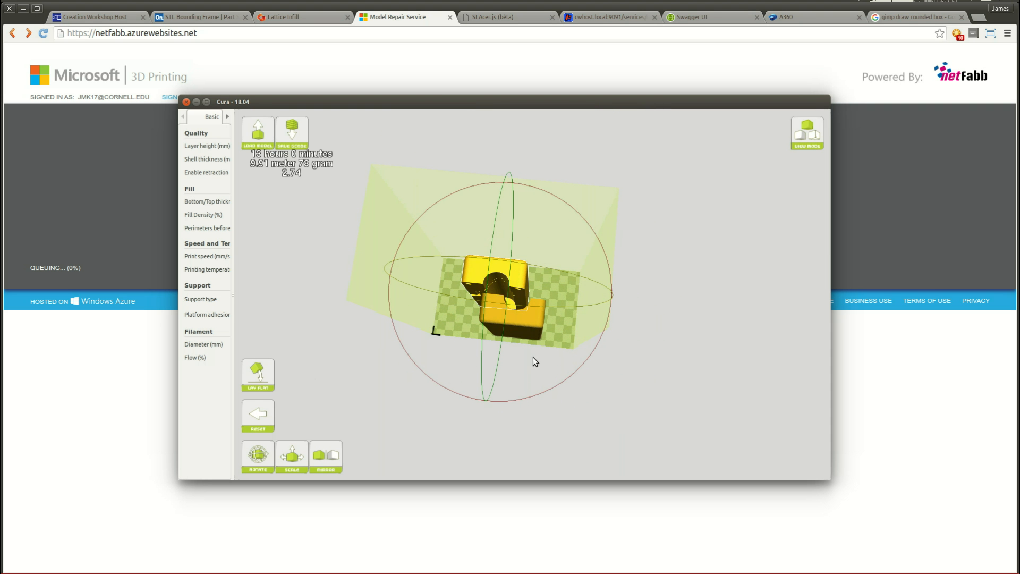
# Switch to SLAcer.js, review its slicer and build volume settings, and inspect the sliced mold halves from several angles.
pyautogui.click(492, 17)
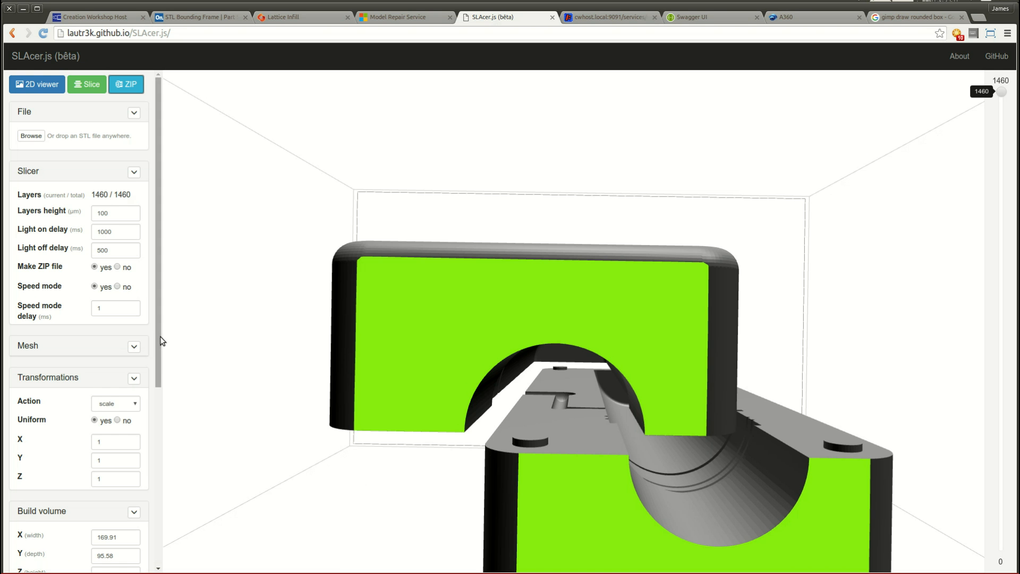
pyautogui.scroll(-5, 161, 337)
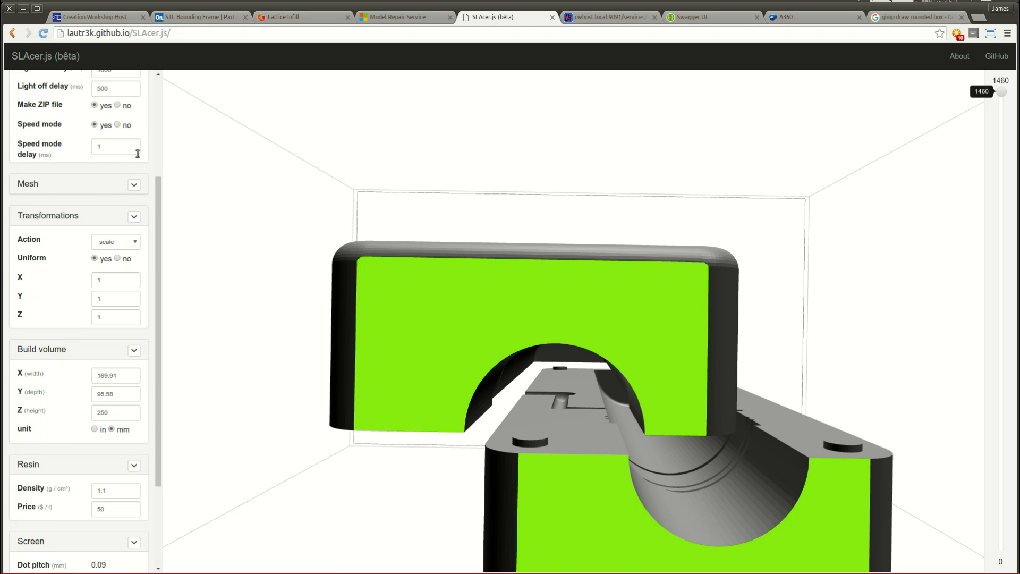
pyautogui.scroll(5, 158, 110)
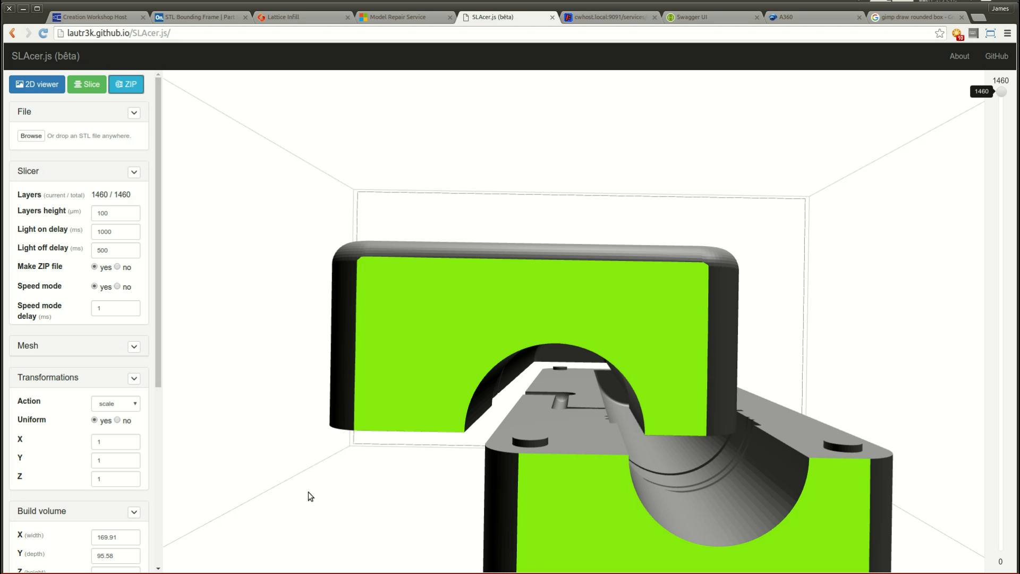
pyautogui.scroll(-3, 309, 492)
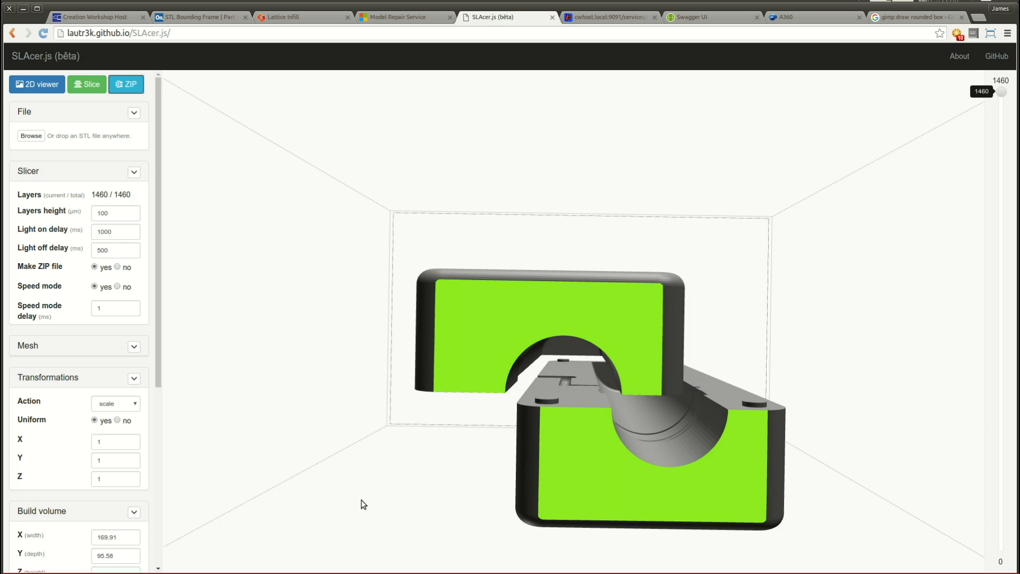
pyautogui.moveTo(364, 504); pyautogui.dragTo(394, 421)
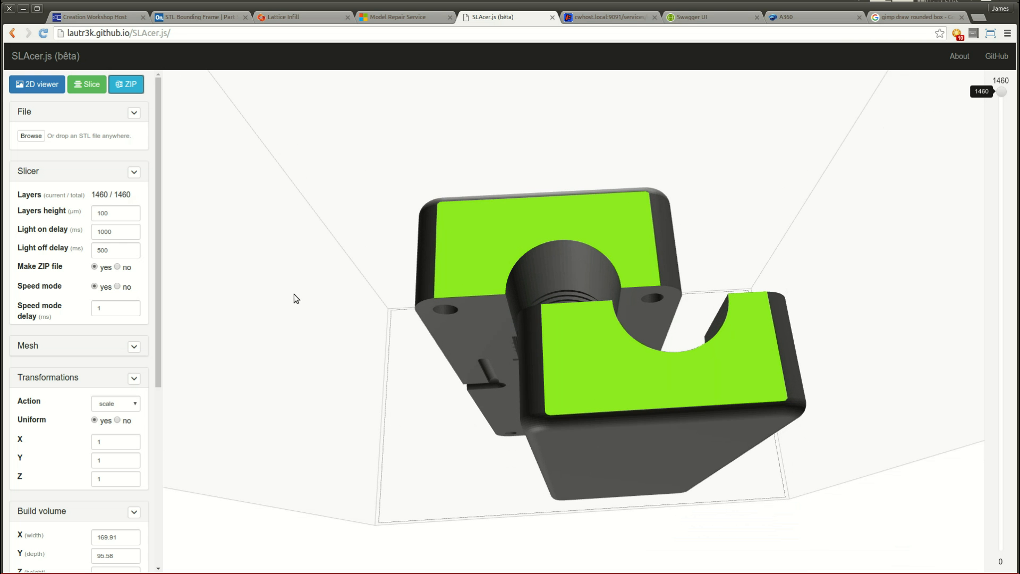
pyautogui.moveTo(296, 298); pyautogui.dragTo(298, 344)
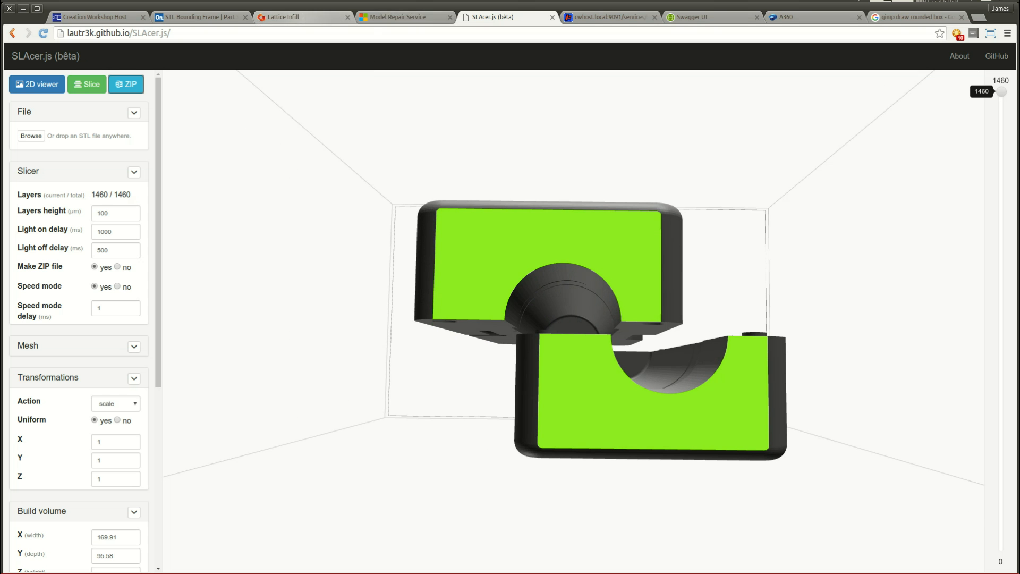
# Switch back to Cura with the arranged mold halves, passing over Simplify3D.
pyautogui.hotkey('alt', 'Tab')
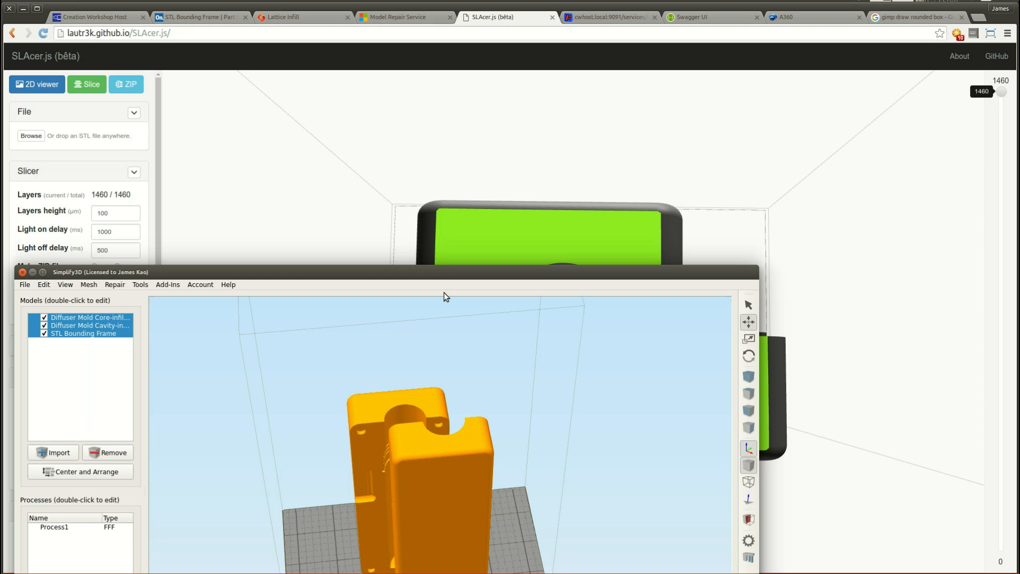
pyautogui.hotkey('alt', 'Tab')
pyautogui.hotkey('alt', 'Tab')
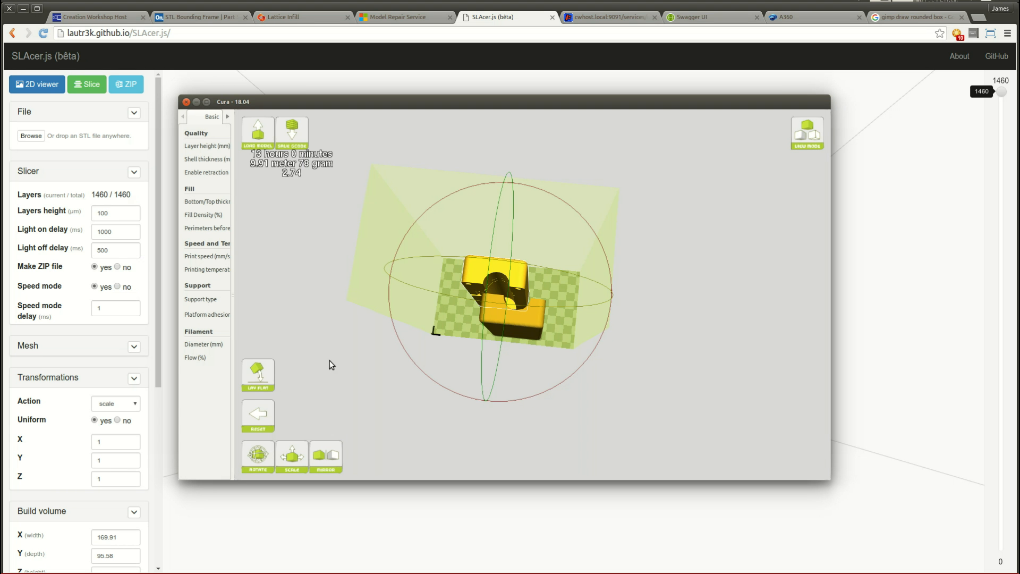
# Check the arranged mold halves from a steeper angle, and switch to the STL Bounding Frame document in Onshape.
pyautogui.moveTo(332, 362); pyautogui.dragTo(336, 383, button='right')
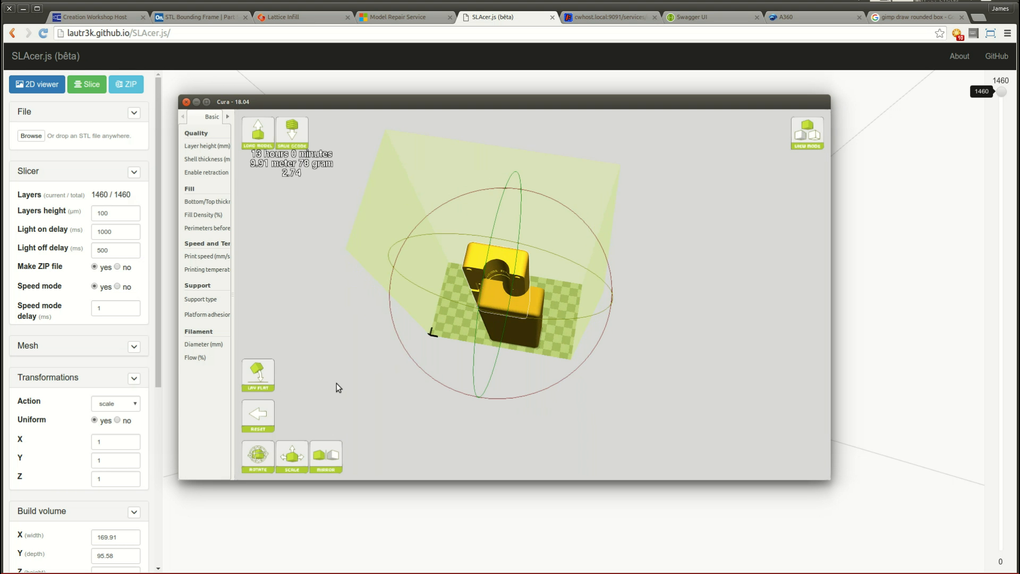
pyautogui.click(349, 366)
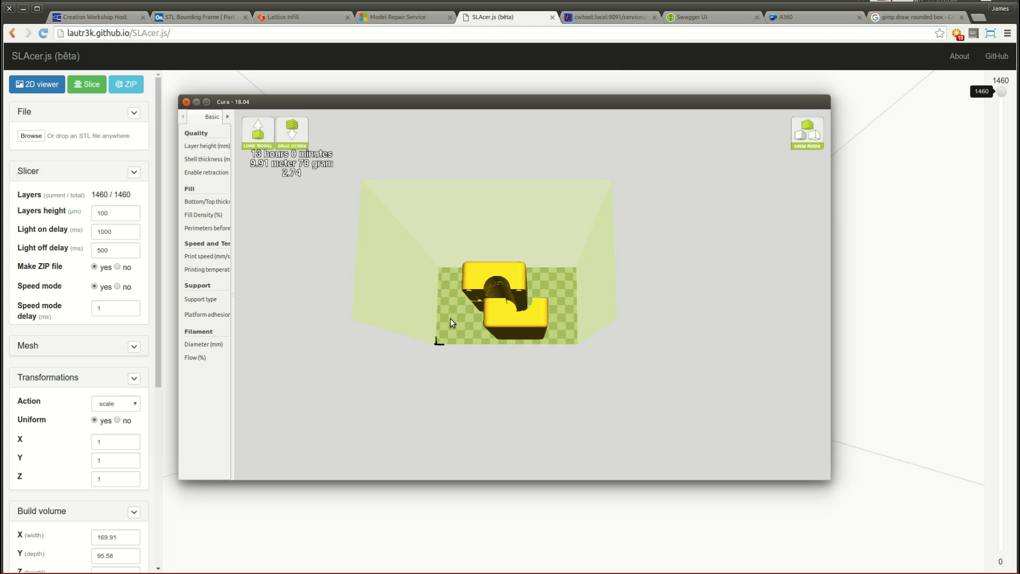
pyautogui.click(328, 91)
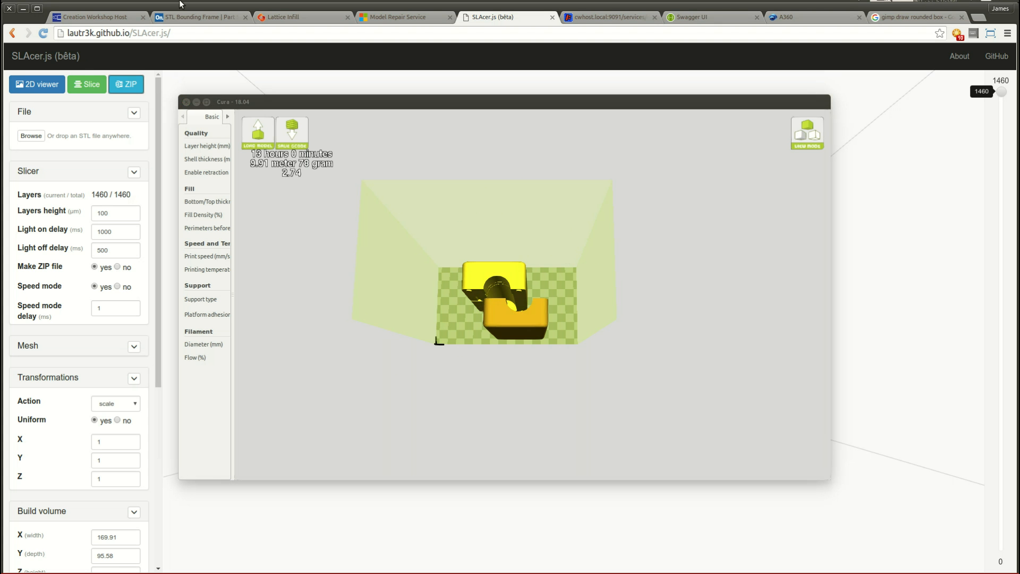
pyautogui.click(176, 17)
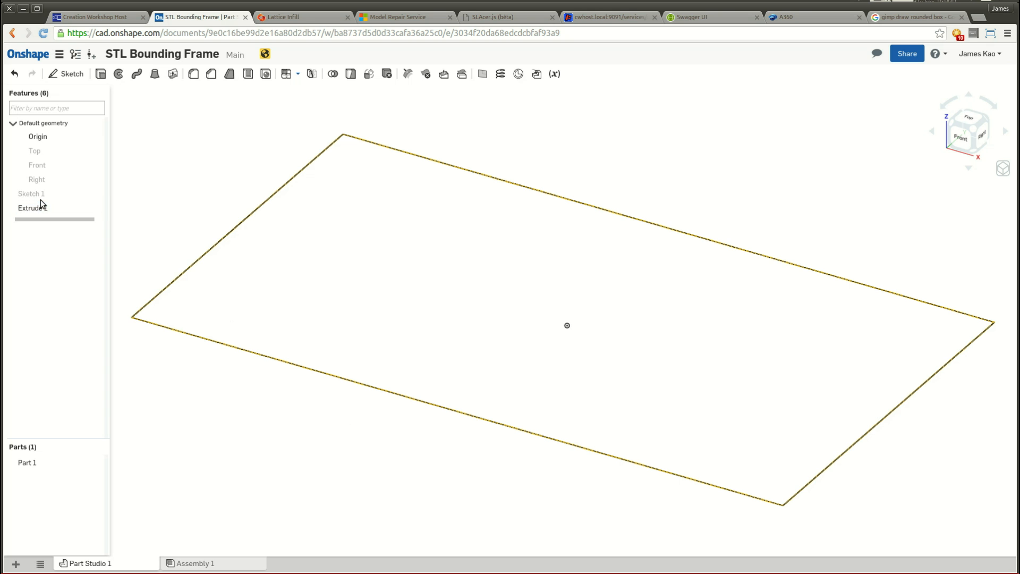
# Open Sketch 1 and Extrude 1 of the bounding frame in turn to review their dimensions and extrusion depth.
pyautogui.click(88, 198)
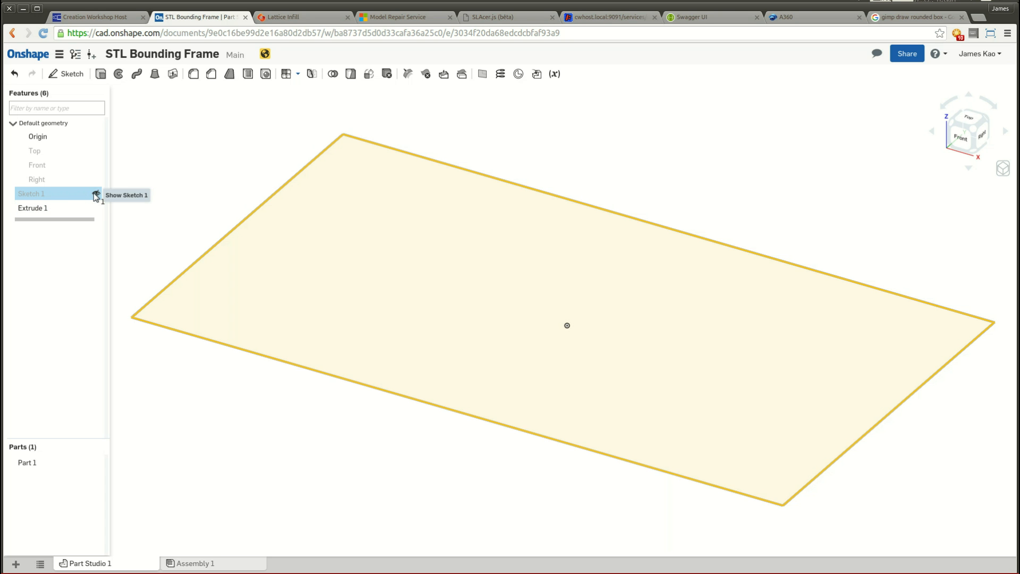
pyautogui.doubleClick(63, 189)
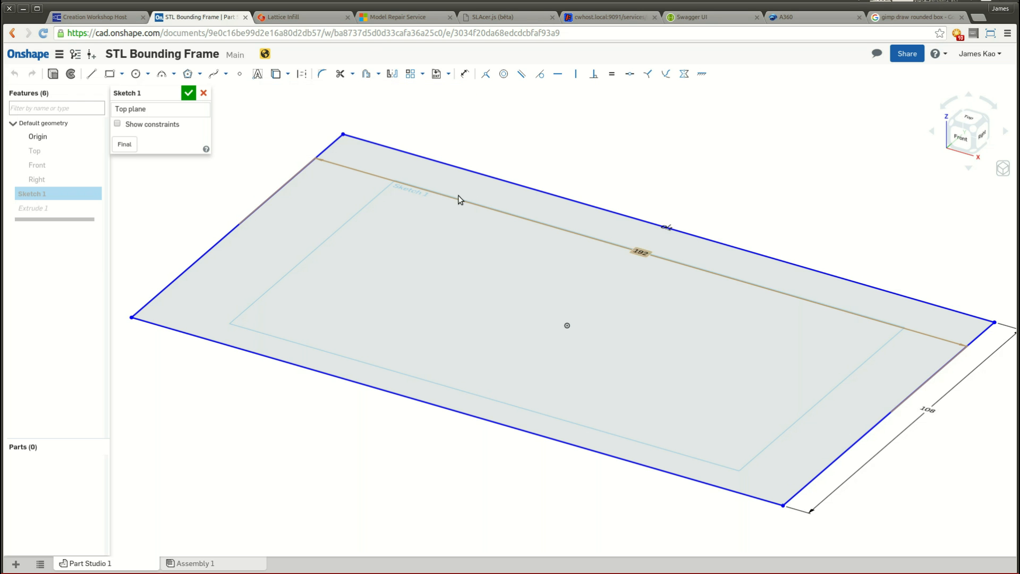
pyautogui.click(203, 93)
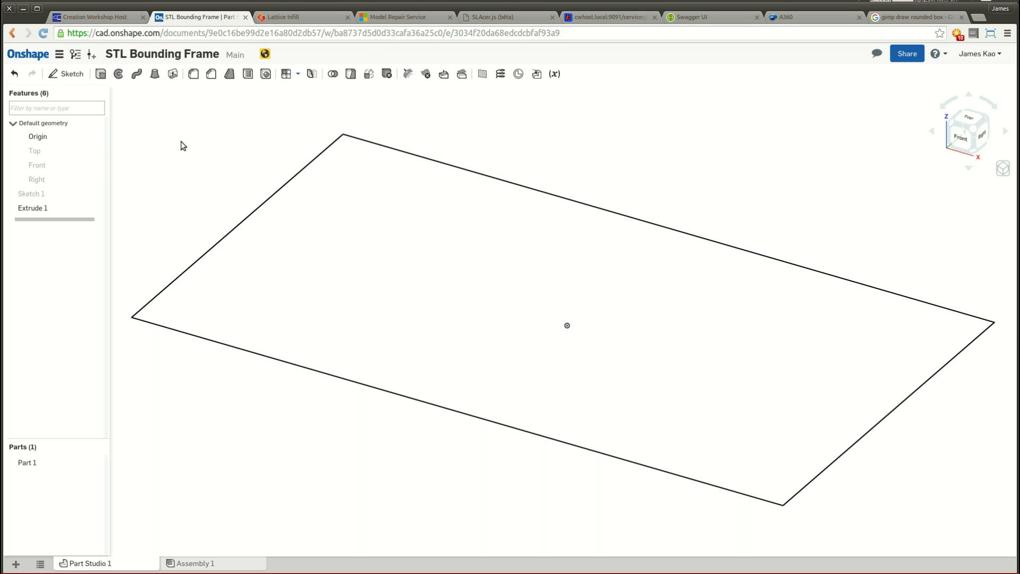
pyautogui.doubleClick(31, 208)
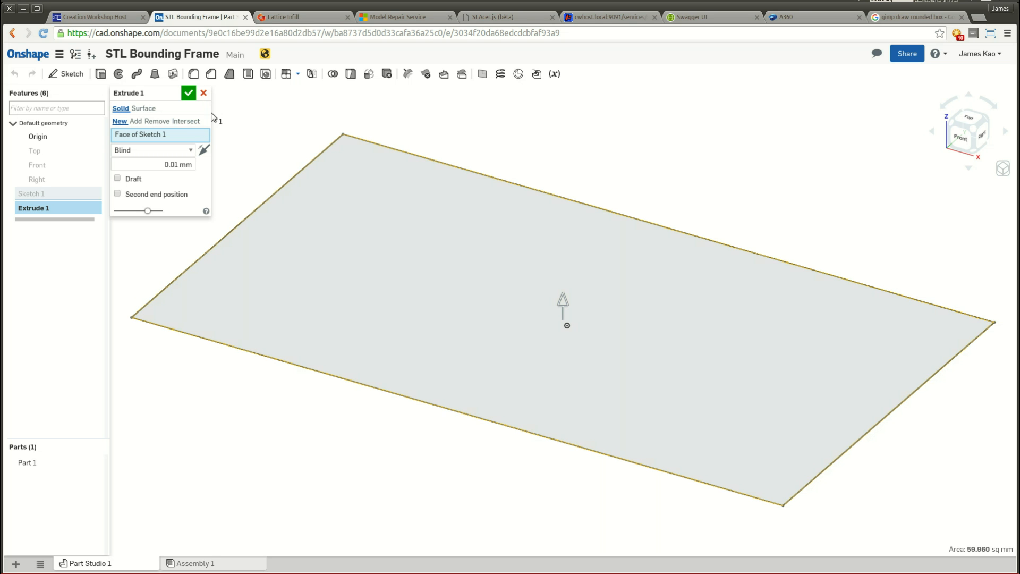
pyautogui.click(204, 93)
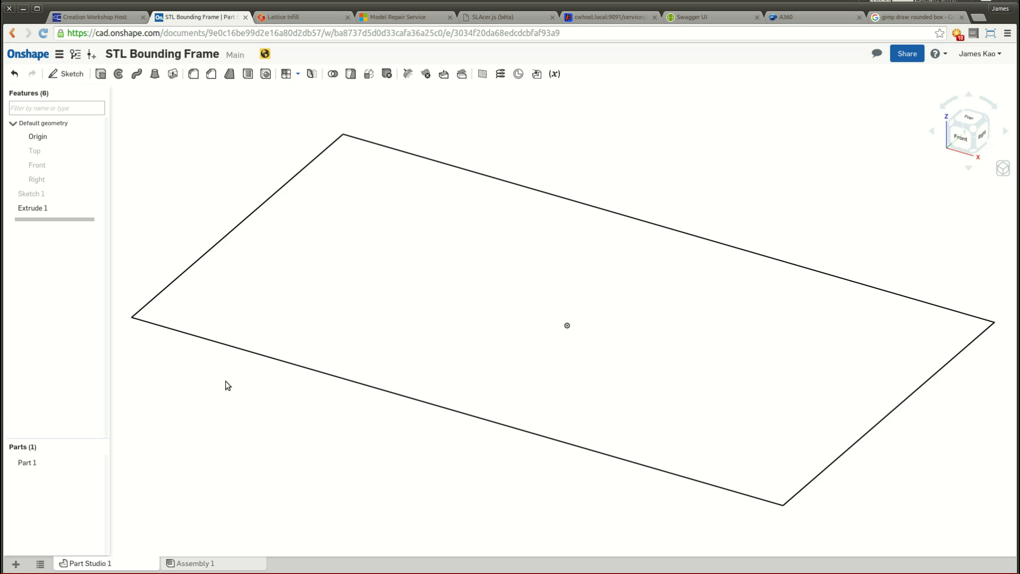
pyautogui.hotkey('alt', 'Tab')
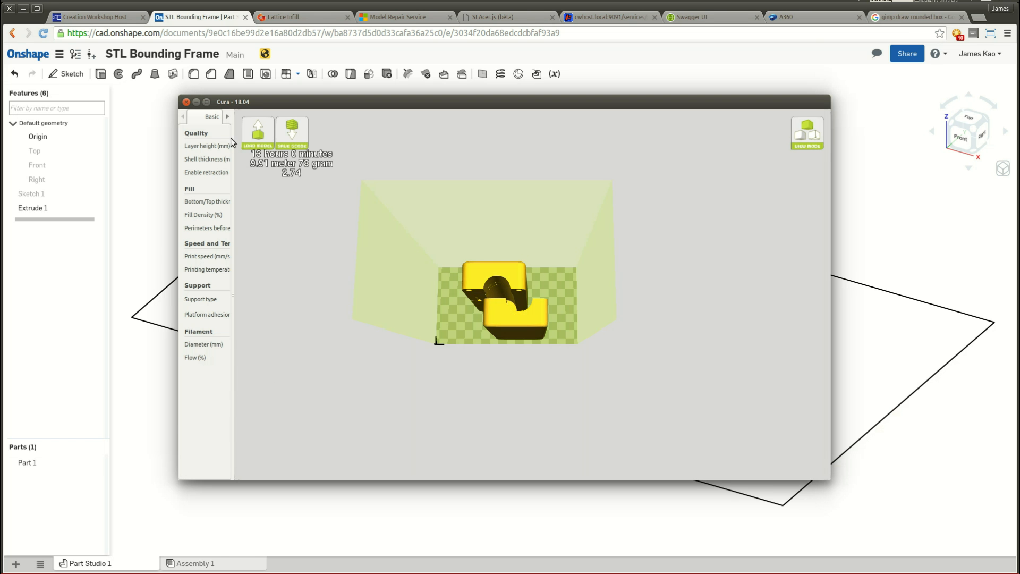
pyautogui.click(258, 139)
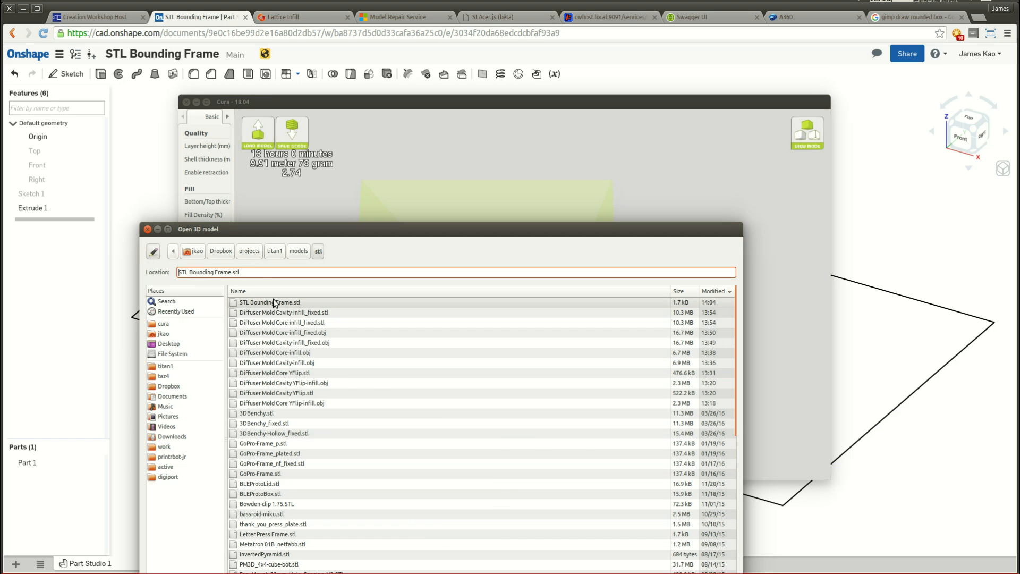
pyautogui.click(120, 305)
# Review the export options for Part 1 in Onshape with the STL format chosen, and cancel the export.
pyautogui.rightClick(50, 464)
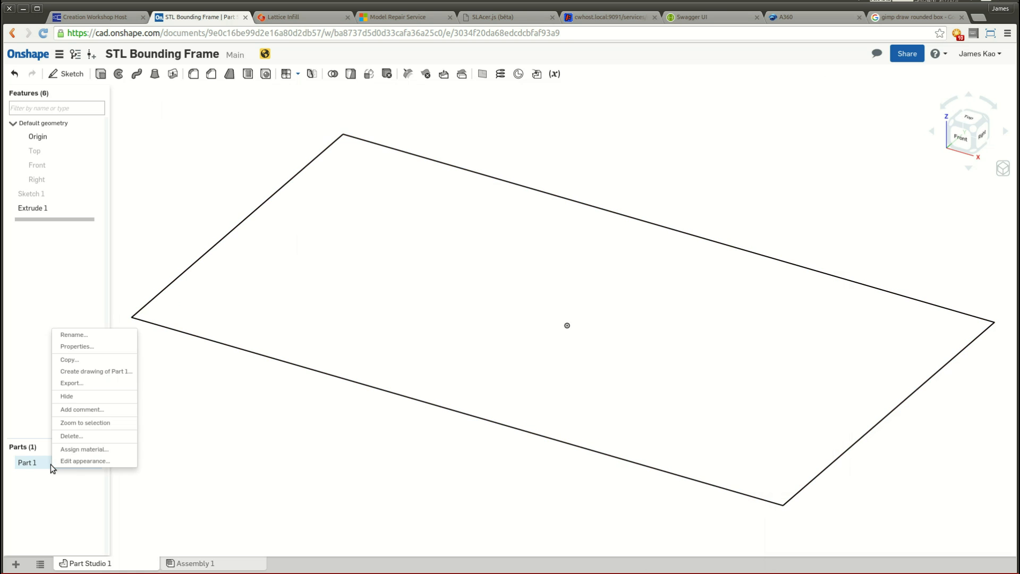
pyautogui.click(71, 383)
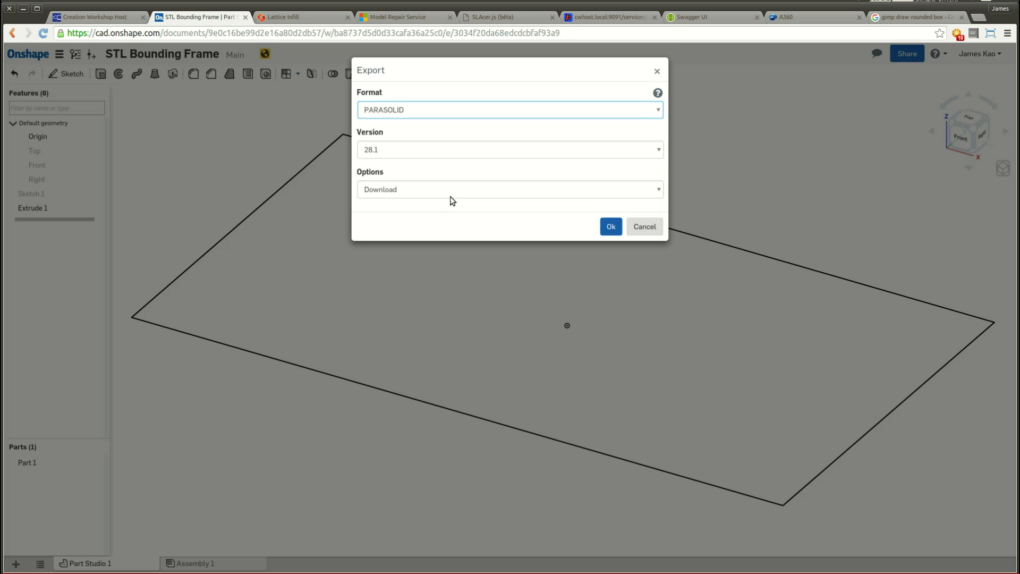
pyautogui.click(454, 114)
pyautogui.click(437, 190)
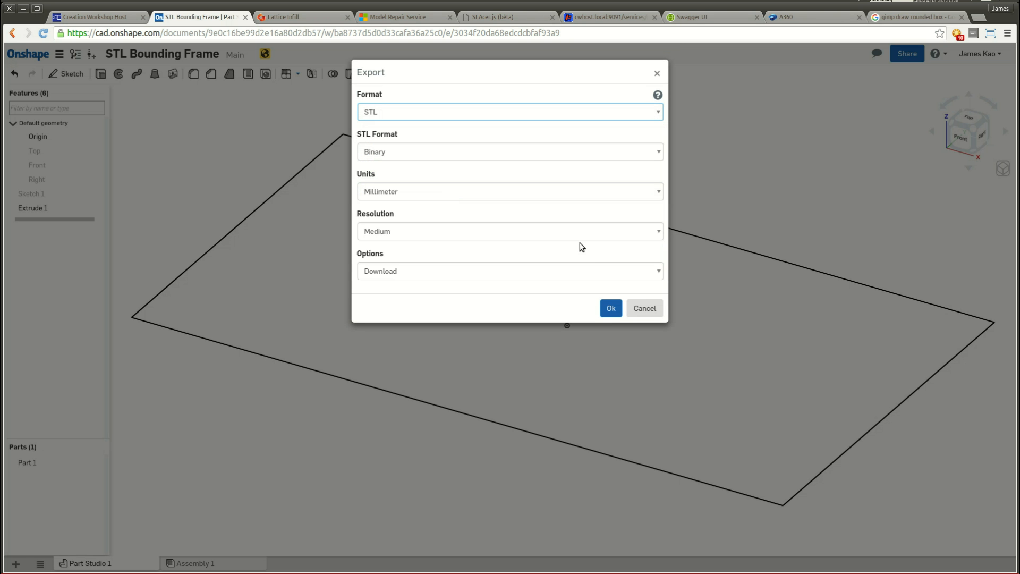
pyautogui.click(646, 306)
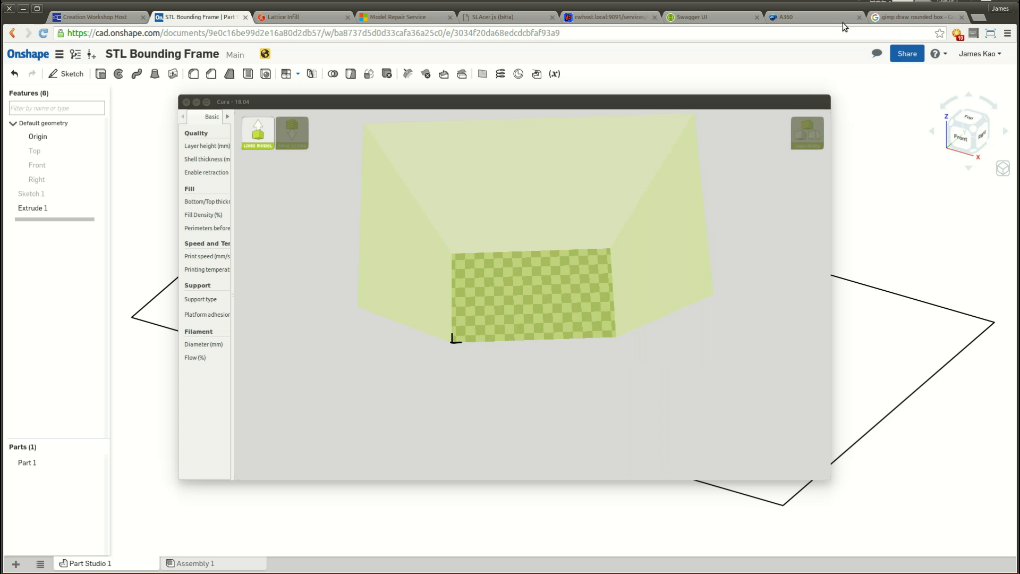
# Load STL Bounding Frame.stl onto the empty build plate in Cura and inspect it from slightly different angles.
pyautogui.click(394, 295)
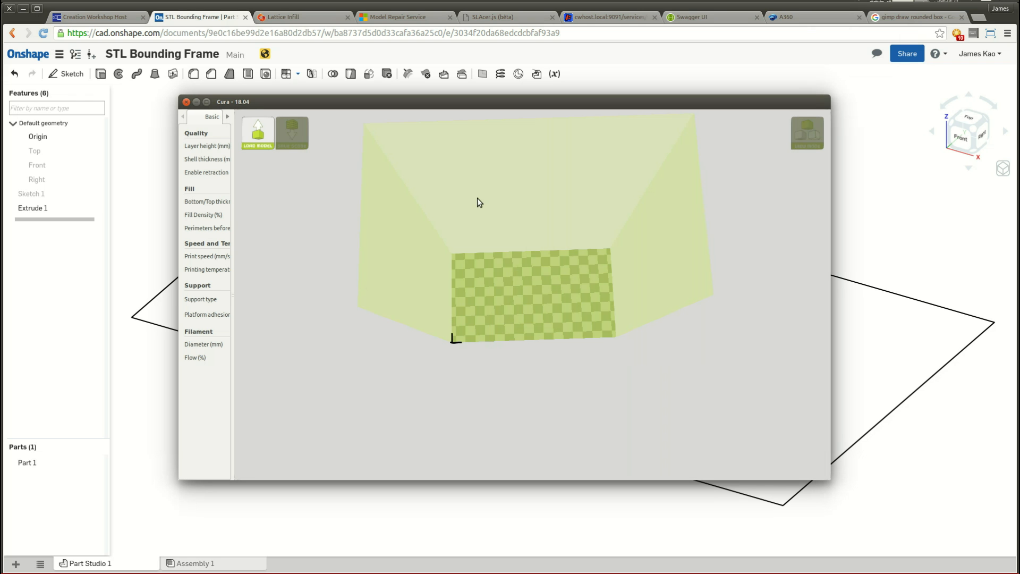
pyautogui.click(264, 139)
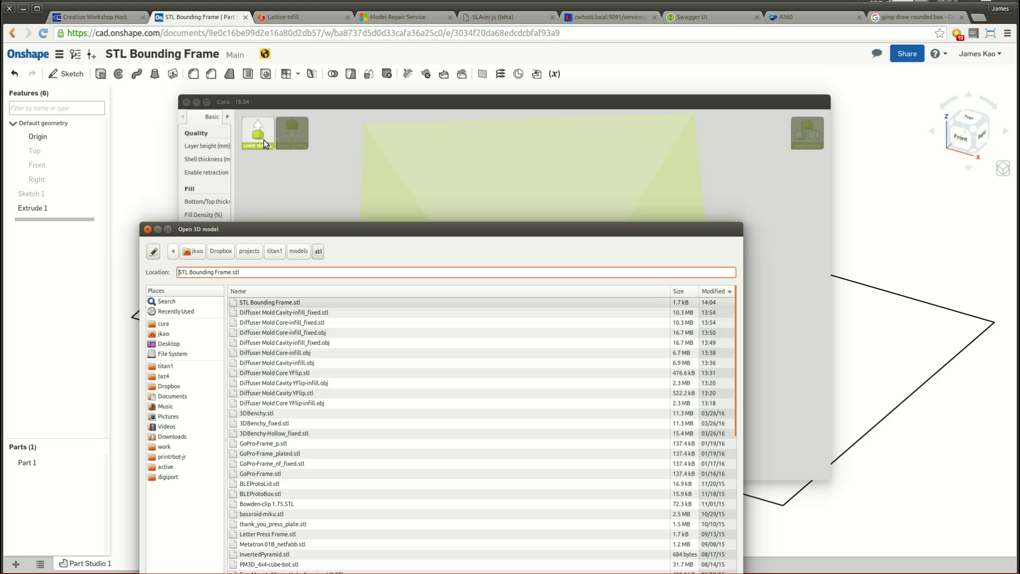
pyautogui.doubleClick(271, 301)
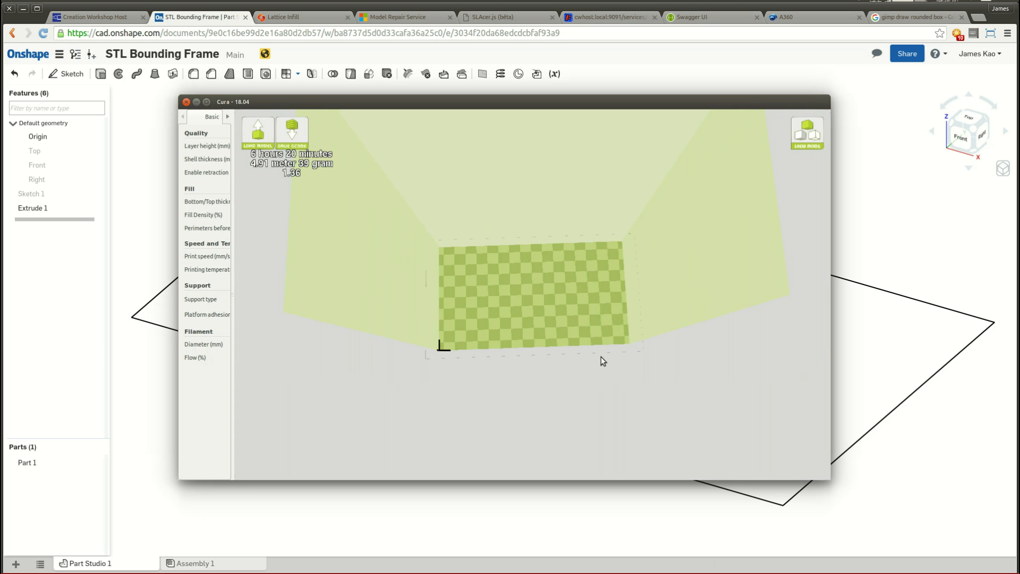
pyautogui.moveTo(670, 407)
pyautogui.mouseDown(button='right')
pyautogui.moveTo(679, 414)
pyautogui.moveTo(667, 418)
pyautogui.mouseUp(button='right')
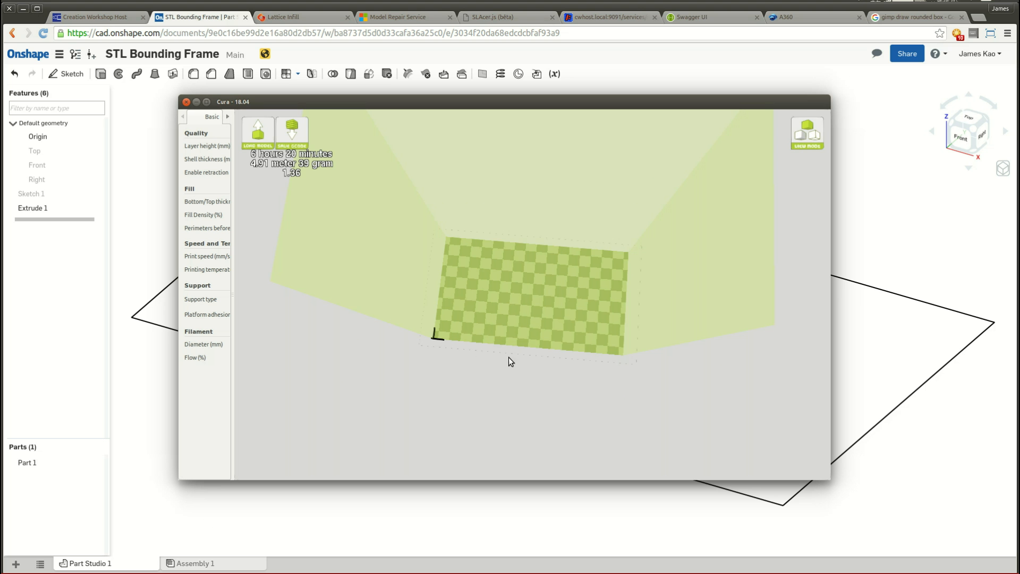
pyautogui.moveTo(377, 374); pyautogui.dragTo(379, 382, button='right')
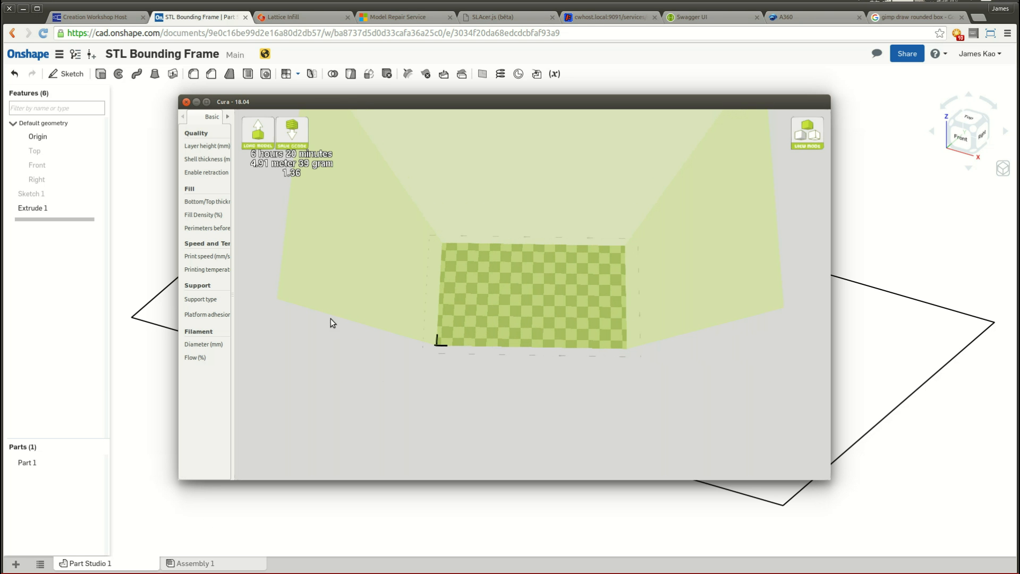
# Load Diffuser Mold Core-infill_fixed.obj and Diffuser Mold Cavity-infill_fixed.obj together into the scene with the bounding frame.
pyautogui.click(258, 127)
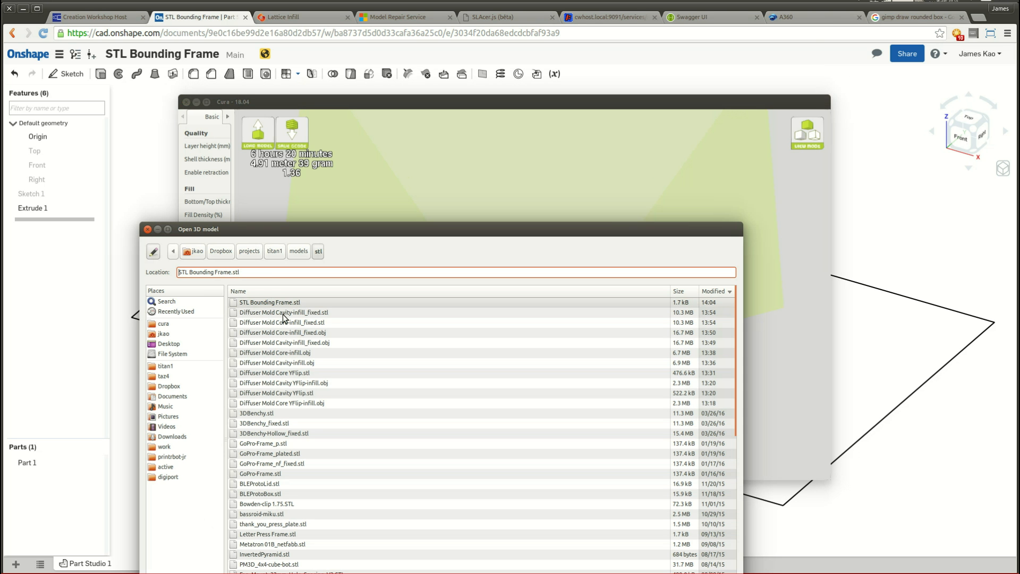
pyautogui.click(306, 332)
pyautogui.keyDown('shift'); pyautogui.click(320, 343); pyautogui.keyUp('shift')
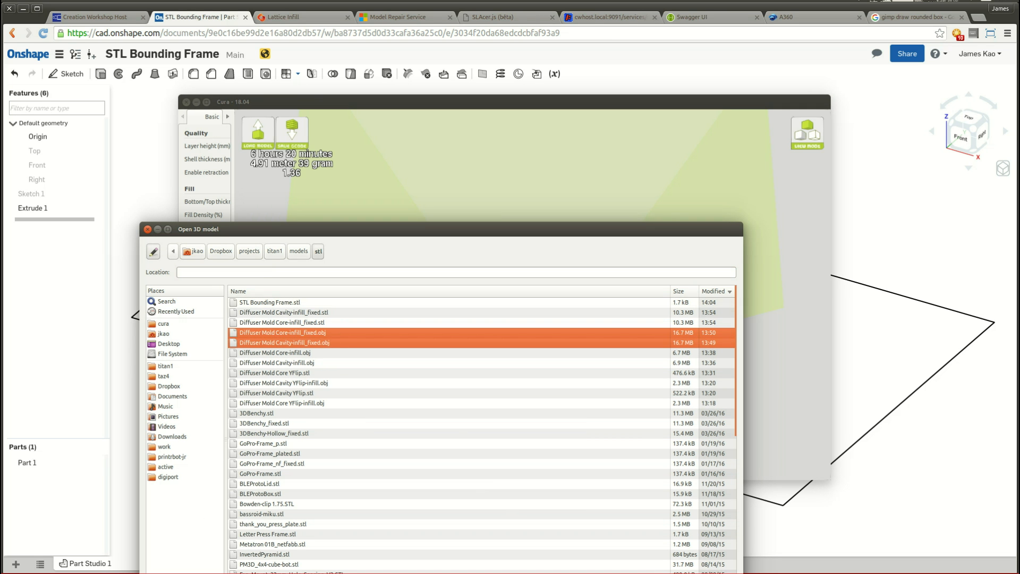
pyautogui.press('Return')
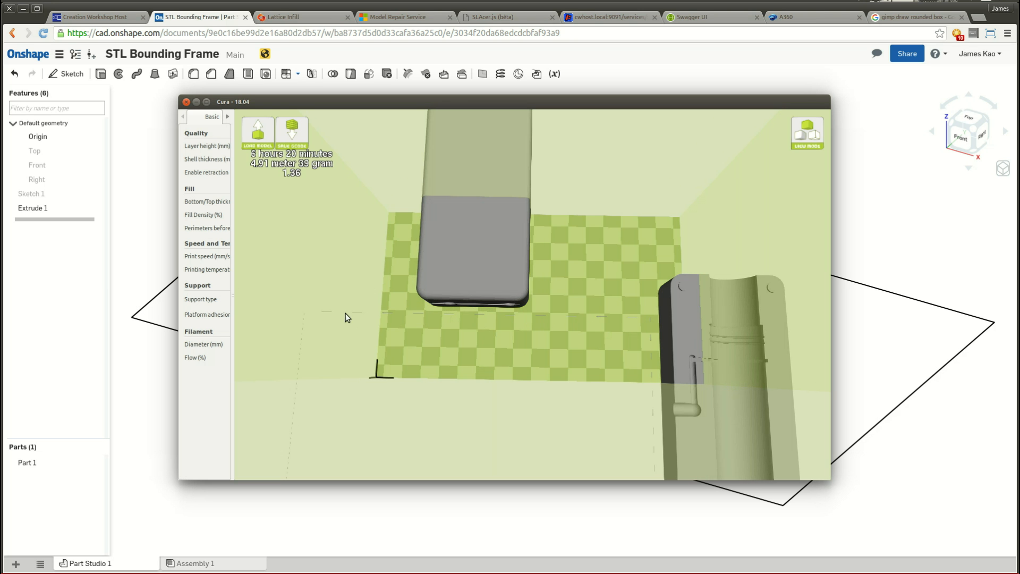
# Reset the transformations of all objects and inspect the bounding frame and the mold halves lying beside the build plate.
pyautogui.rightClick(637, 224)
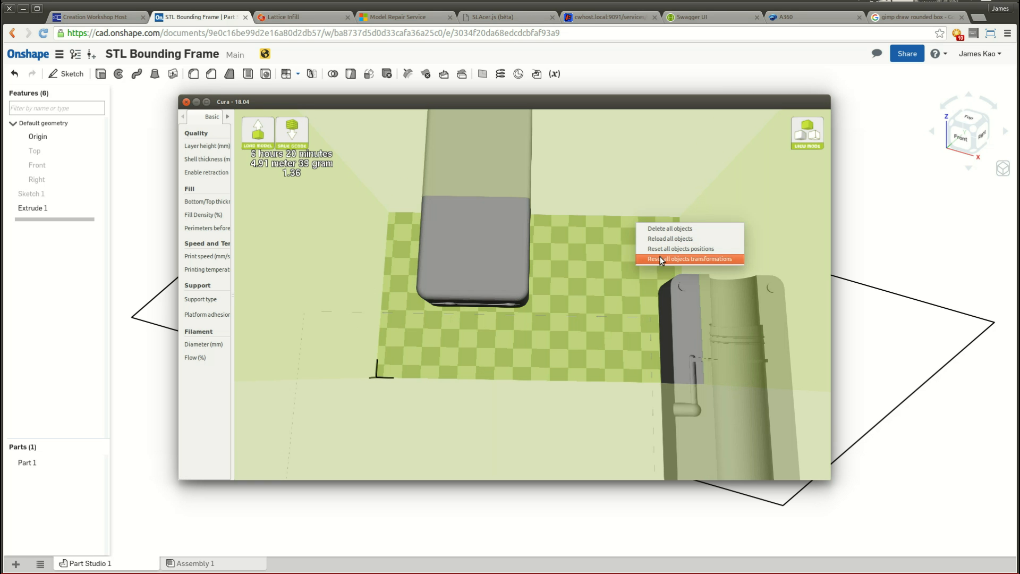
pyautogui.click(660, 259)
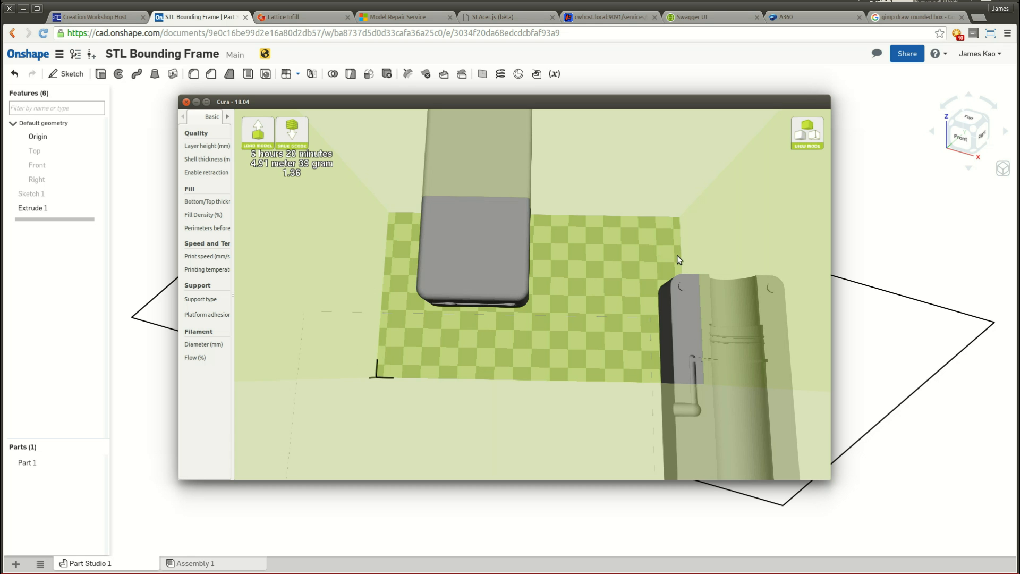
pyautogui.rightClick(677, 256)
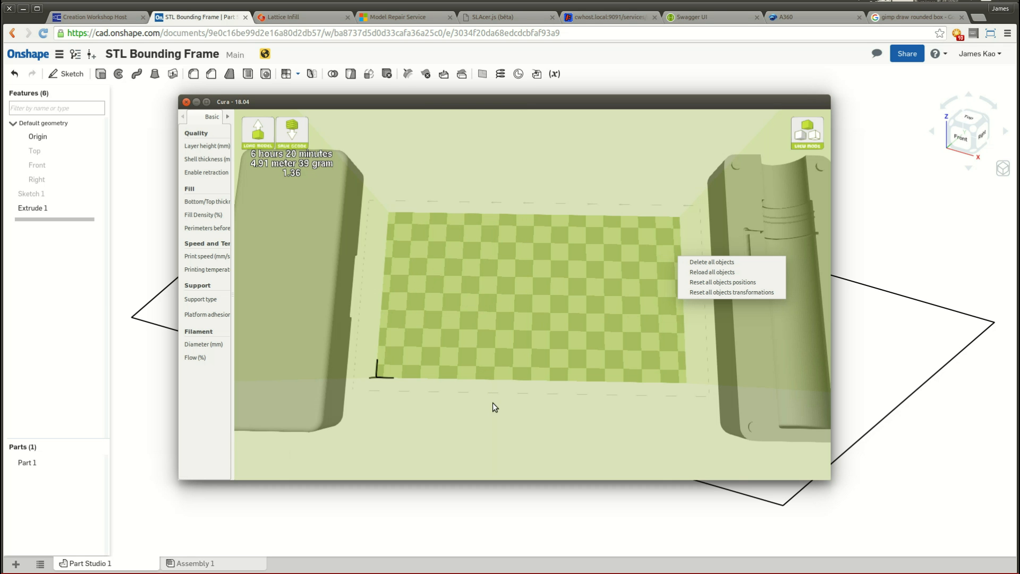
pyautogui.click(475, 447)
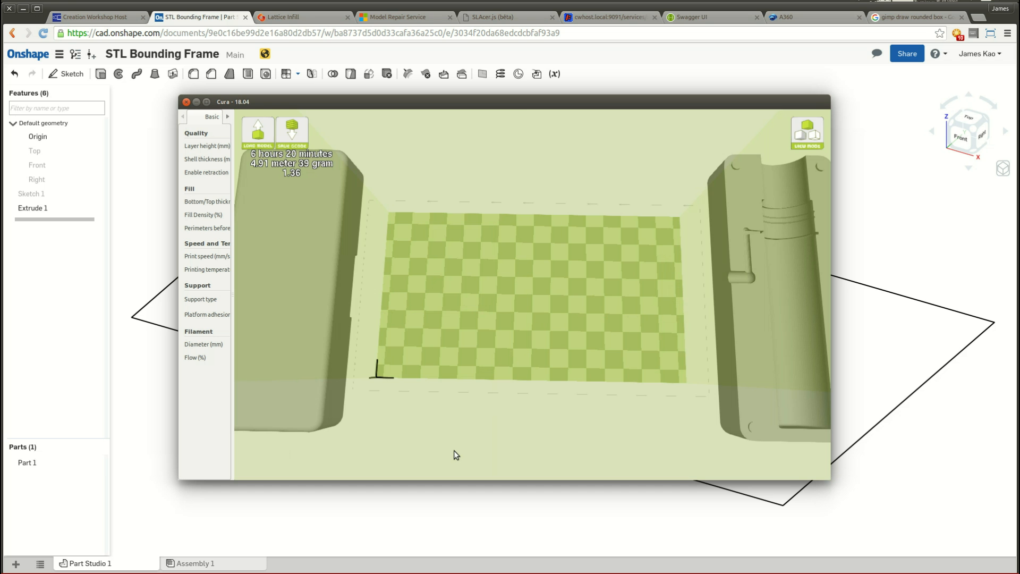
pyautogui.moveTo(444, 428); pyautogui.dragTo(447, 436, button='right')
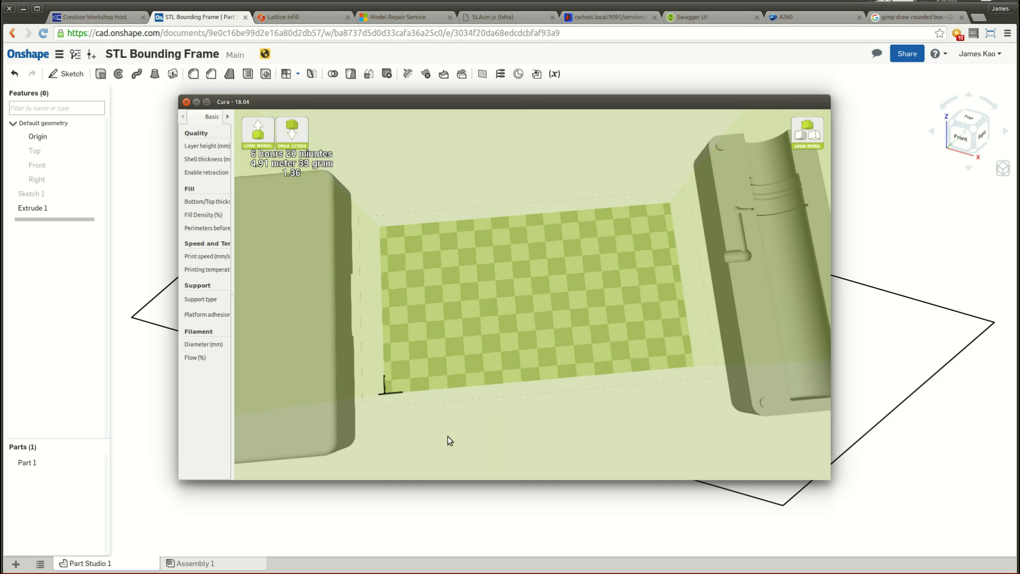
pyautogui.scroll(-3, 470, 440)
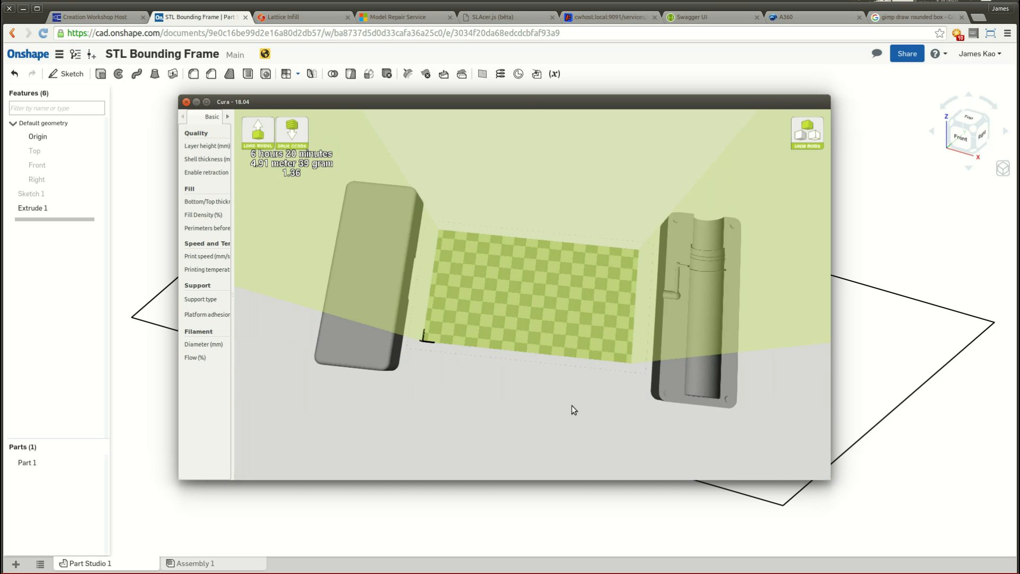
pyautogui.moveTo(571, 406); pyautogui.dragTo(576, 413, button='right')
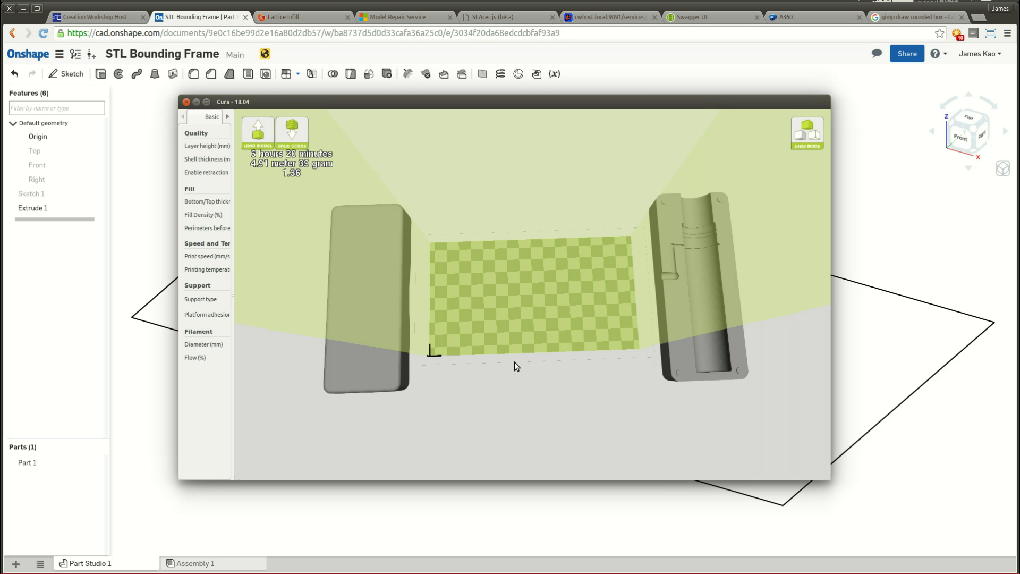
# Stand both mold halves upright inside the bounding frame, offset with their channels facing each other, and inspect the arrangement from above and below.
pyautogui.click(690, 370)
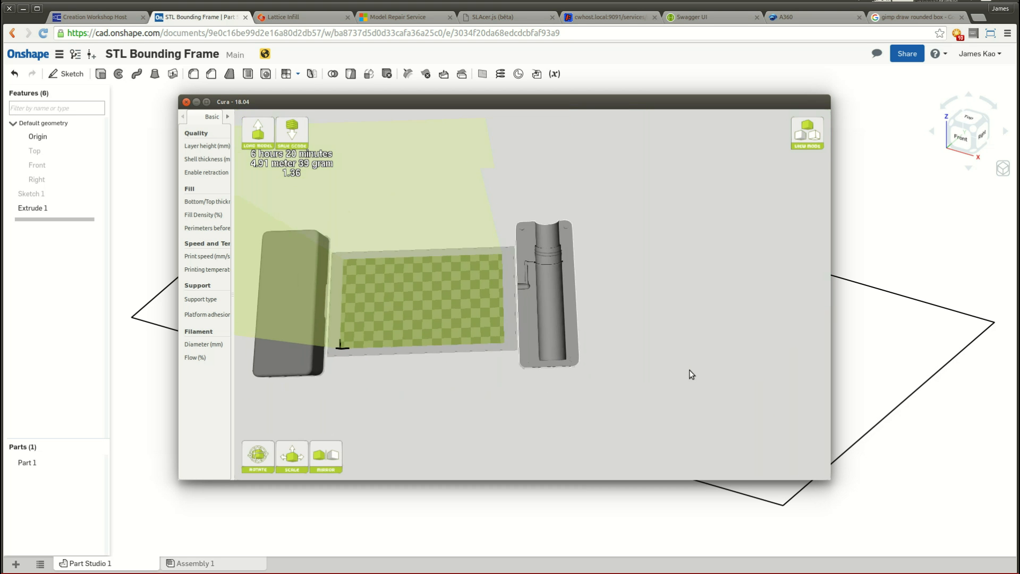
pyautogui.click(257, 455)
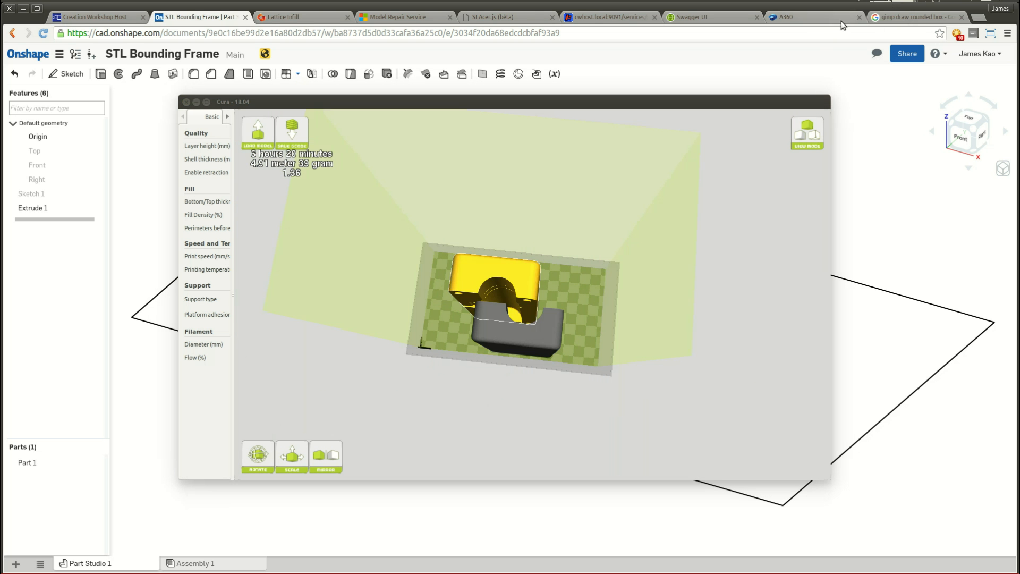
pyautogui.click(445, 372)
pyautogui.moveTo(445, 374); pyautogui.dragTo(517, 234, button='right')
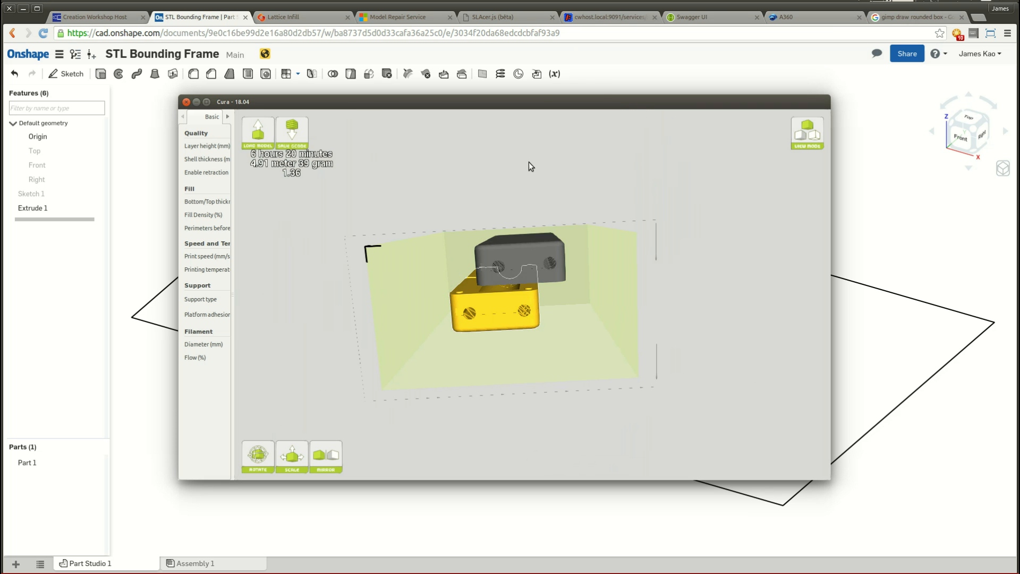
pyautogui.moveTo(529, 163); pyautogui.dragTo(457, 296, button='right')
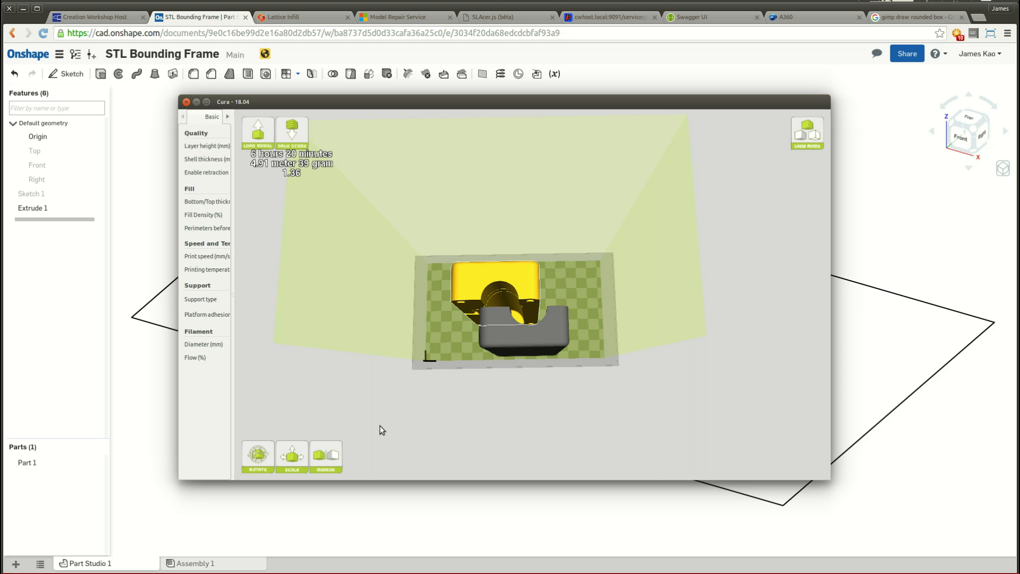
# Mirror both diffuser mold halves along the Y axis.
pyautogui.click(323, 458)
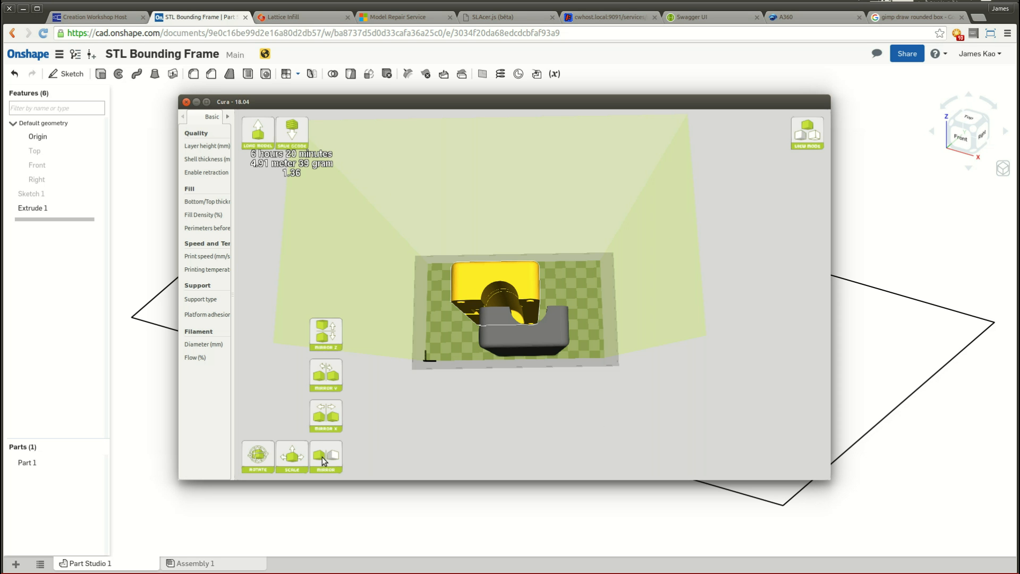
pyautogui.click(514, 444)
pyautogui.click(467, 290)
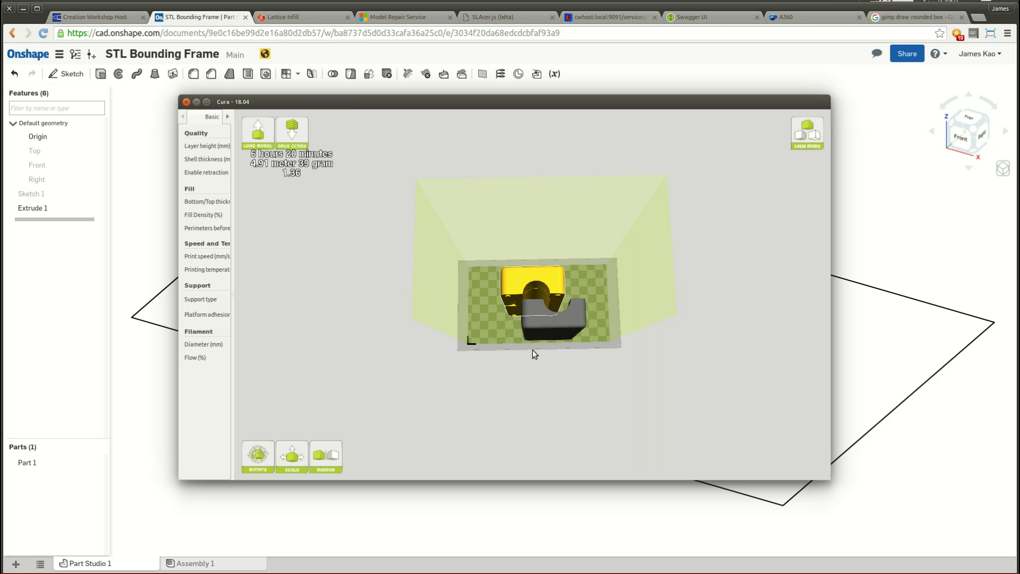
pyautogui.click(325, 463)
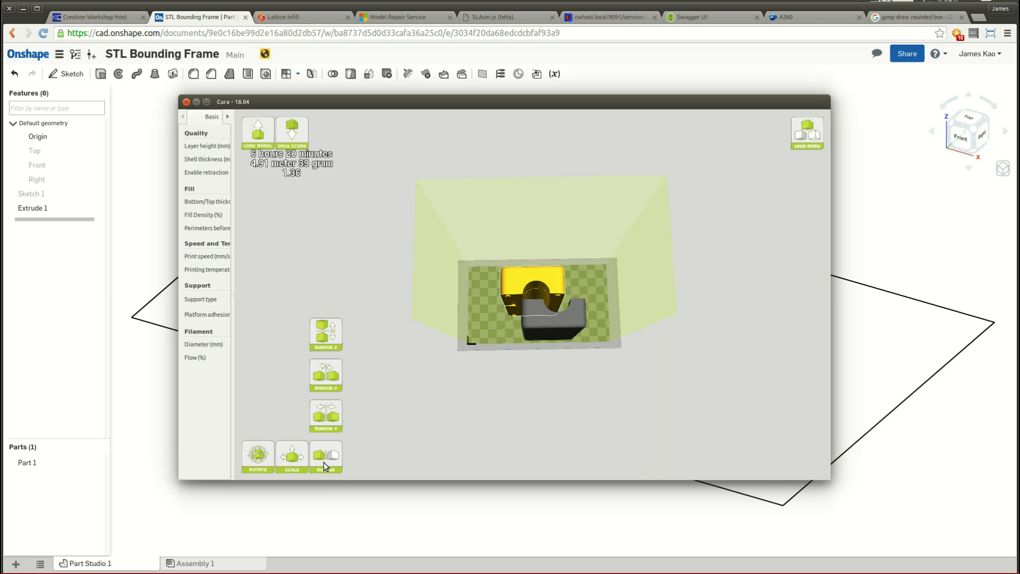
pyautogui.click(325, 382)
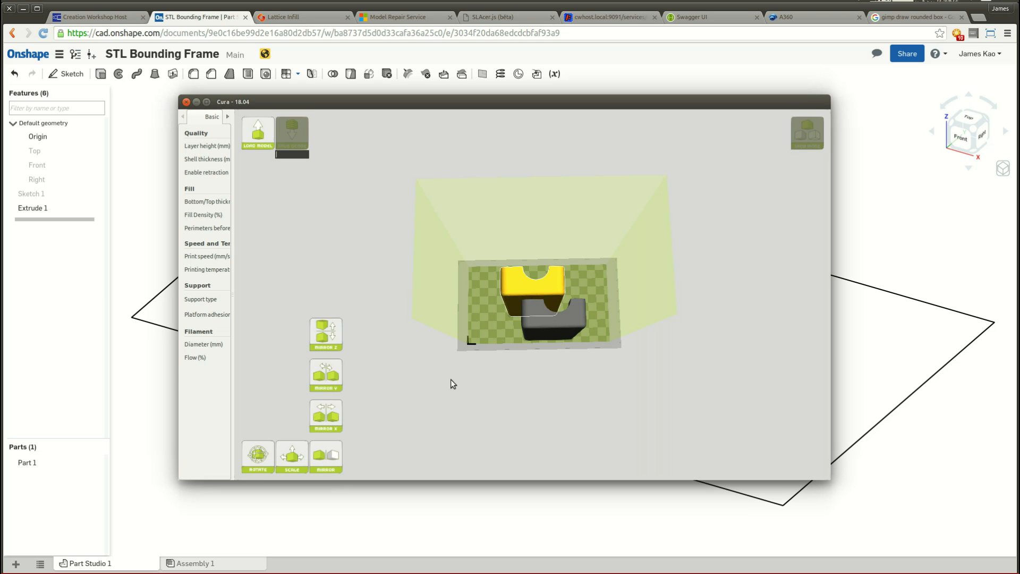
pyautogui.click(560, 323)
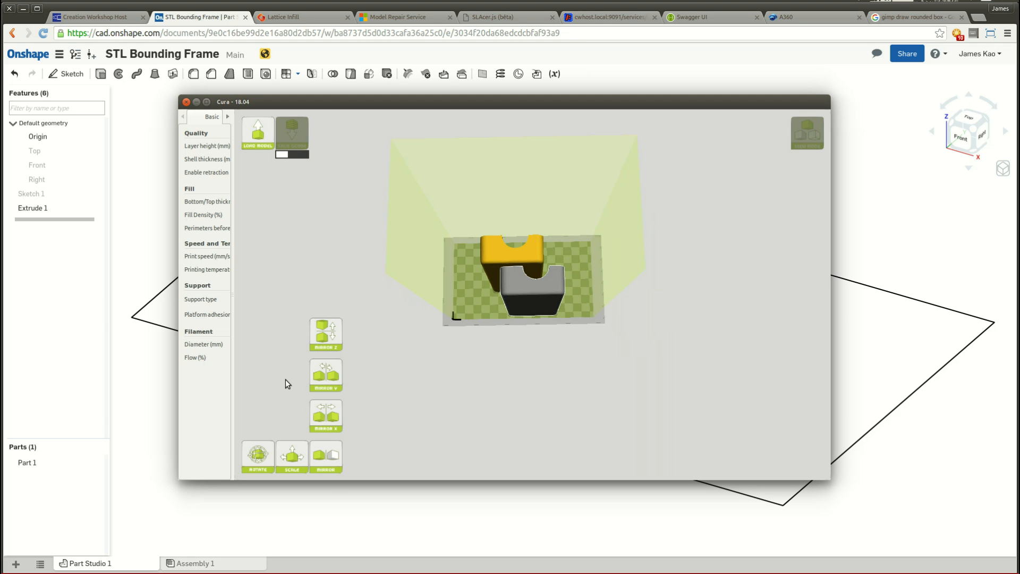
pyautogui.click(326, 386)
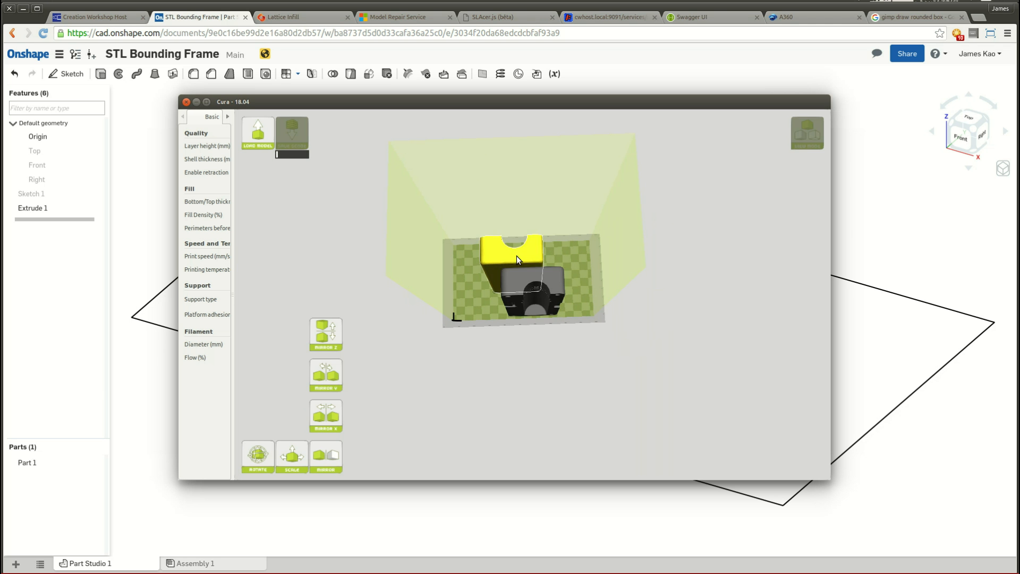
# Rearrange the mirrored mold halves inside the bounding frame, offset one behind the other with their channels facing each other.
pyautogui.moveTo(519, 257); pyautogui.dragTo(490, 262)
pyautogui.moveTo(558, 292); pyautogui.dragTo(547, 285)
pyautogui.moveTo(430, 360); pyautogui.dragTo(528, 282, button='right')
pyautogui.moveTo(528, 282); pyautogui.dragTo(528, 285)
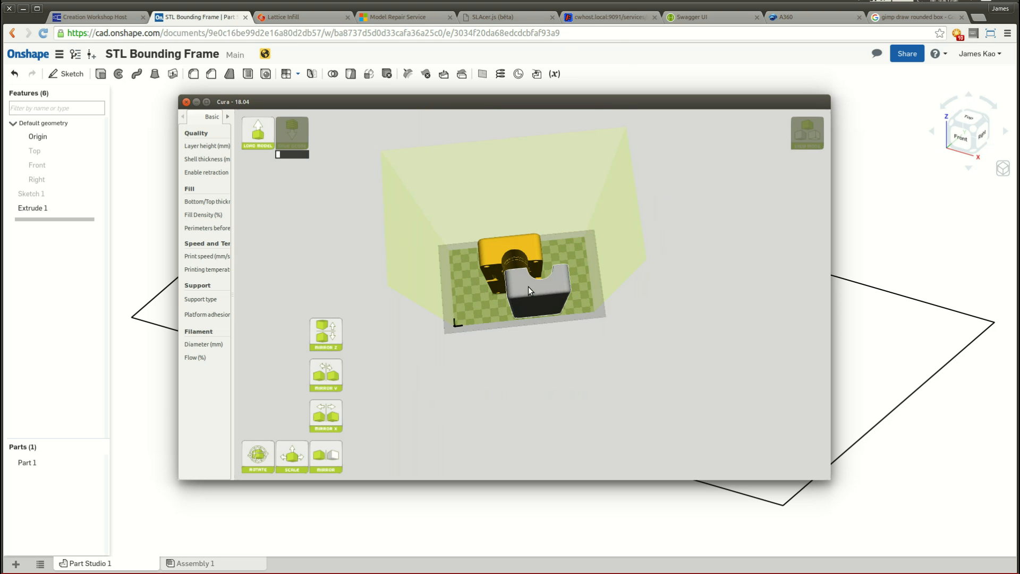
# Save the scene as Diffuser Mold YFlip Infill Cura.stl in models/scenes, replacing the existing file, and look closely at the internal lattice.
pyautogui.click(227, 100)
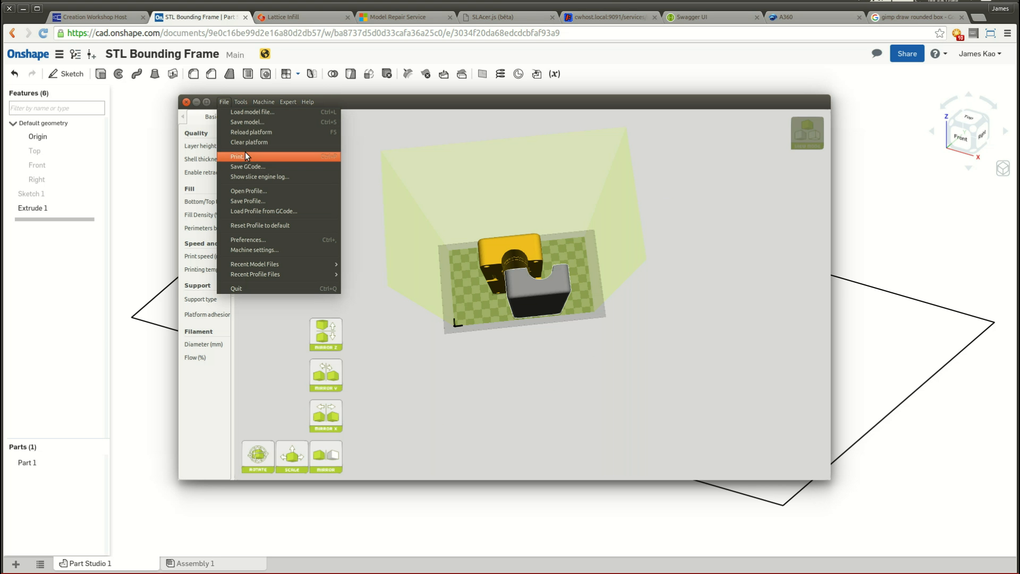
pyautogui.click(247, 123)
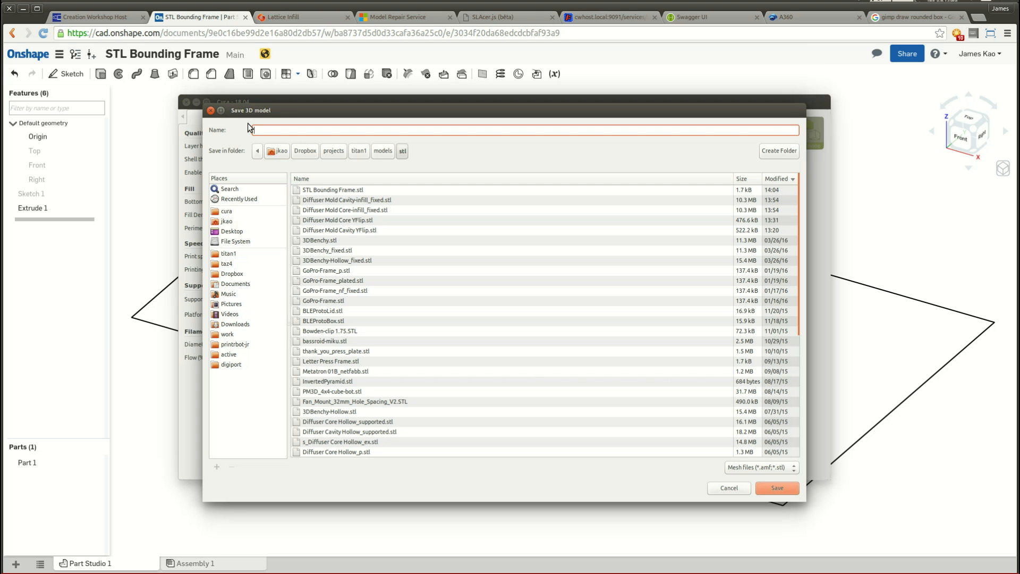
pyautogui.click(382, 152)
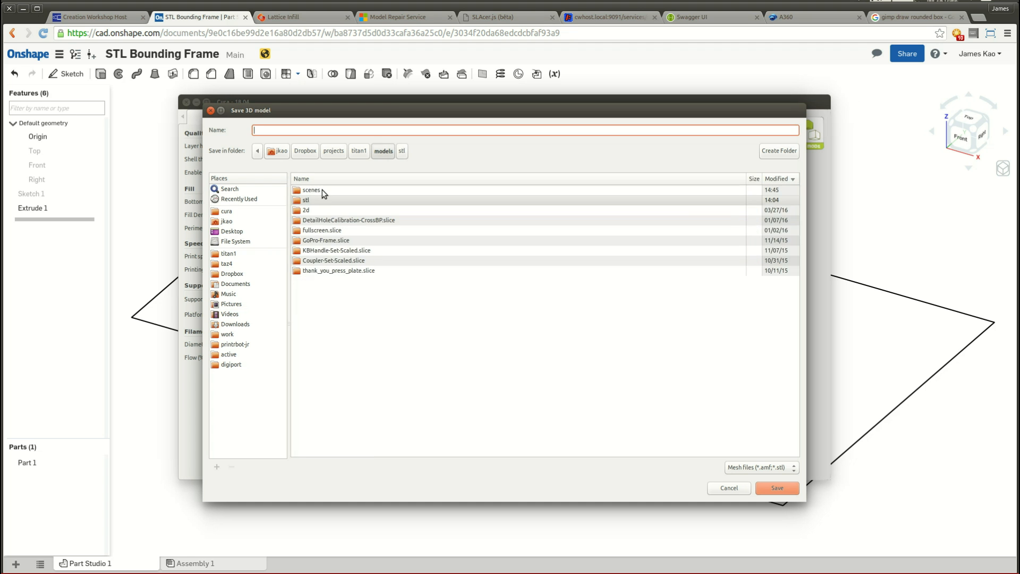
pyautogui.doubleClick(322, 191)
pyautogui.click(361, 191)
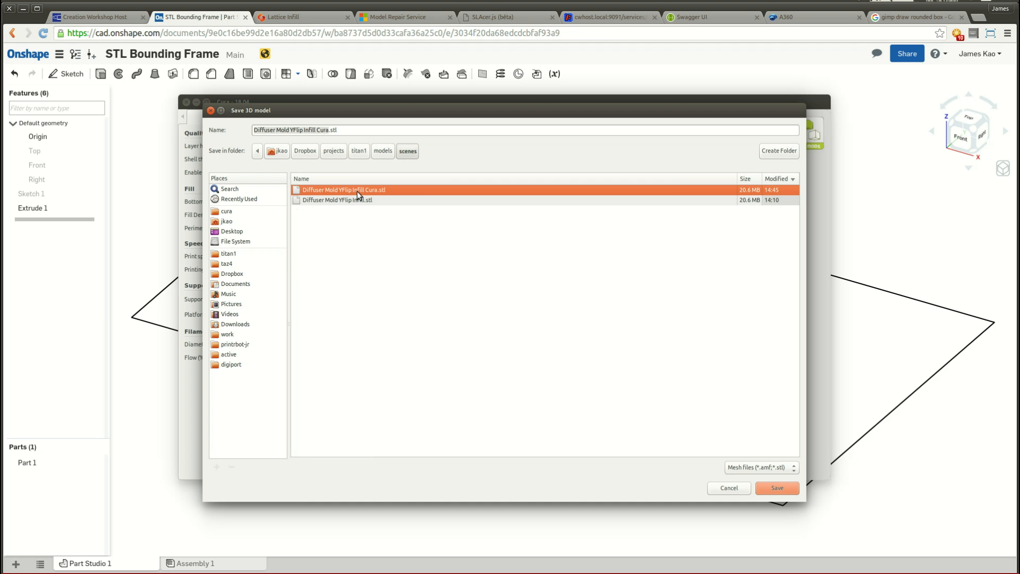
pyautogui.click(760, 484)
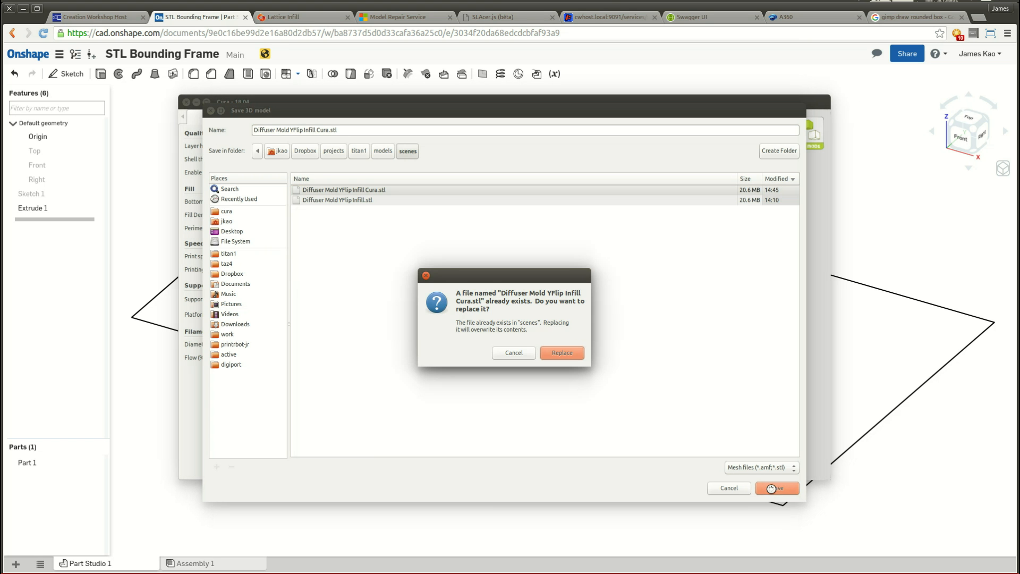
pyautogui.click(578, 354)
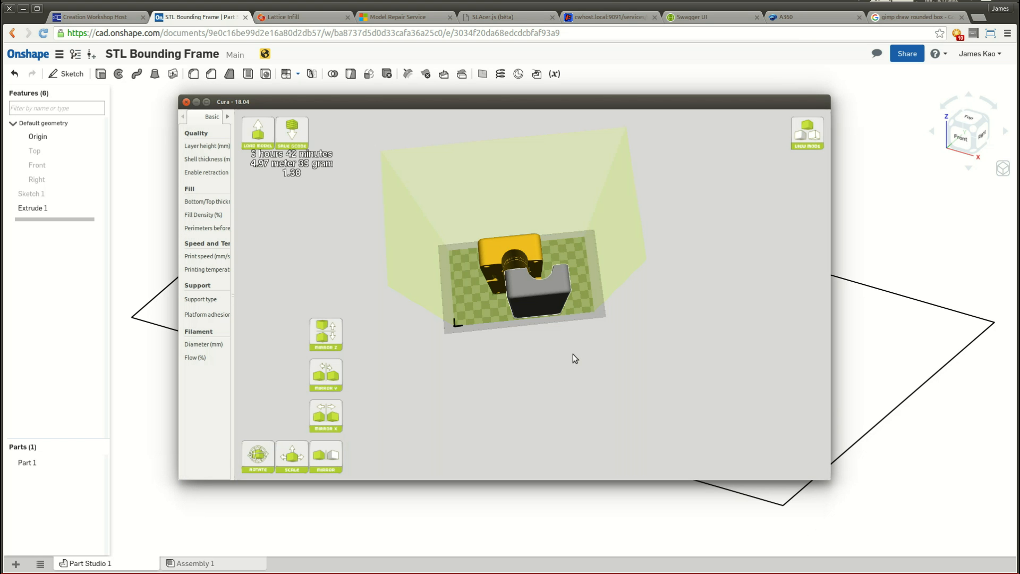
pyautogui.scroll(10, 553, 310)
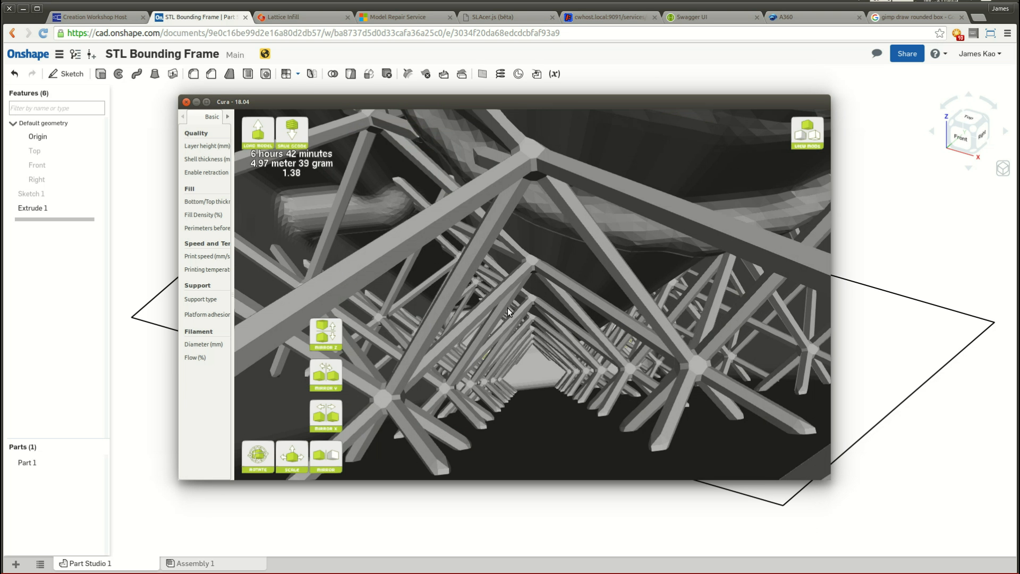
# Switch to SLAcer.js, show layer 99 of the already loaded mold and inspect its cross-section from several angles.
pyautogui.moveTo(440, 104)
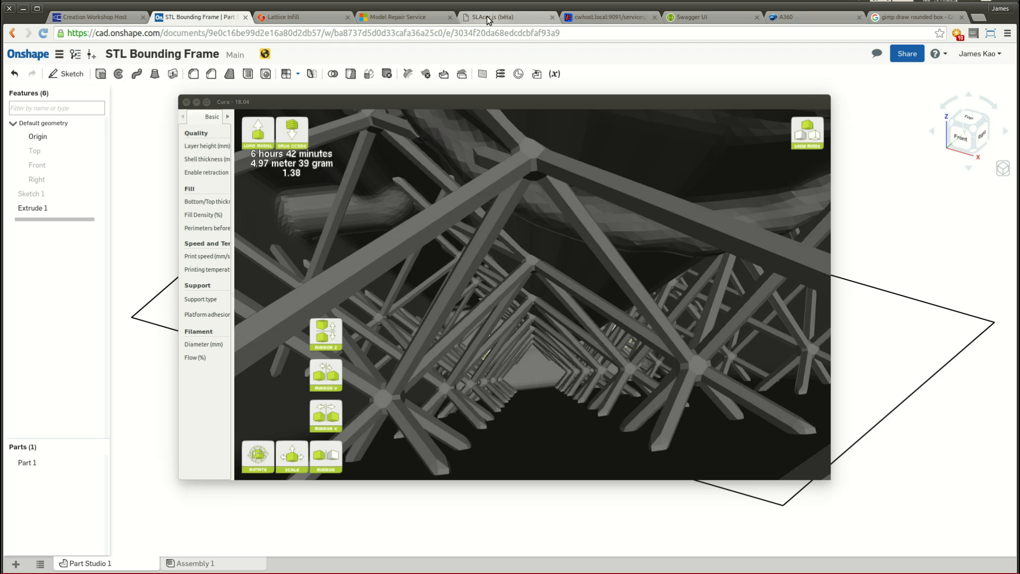
pyautogui.click(487, 18)
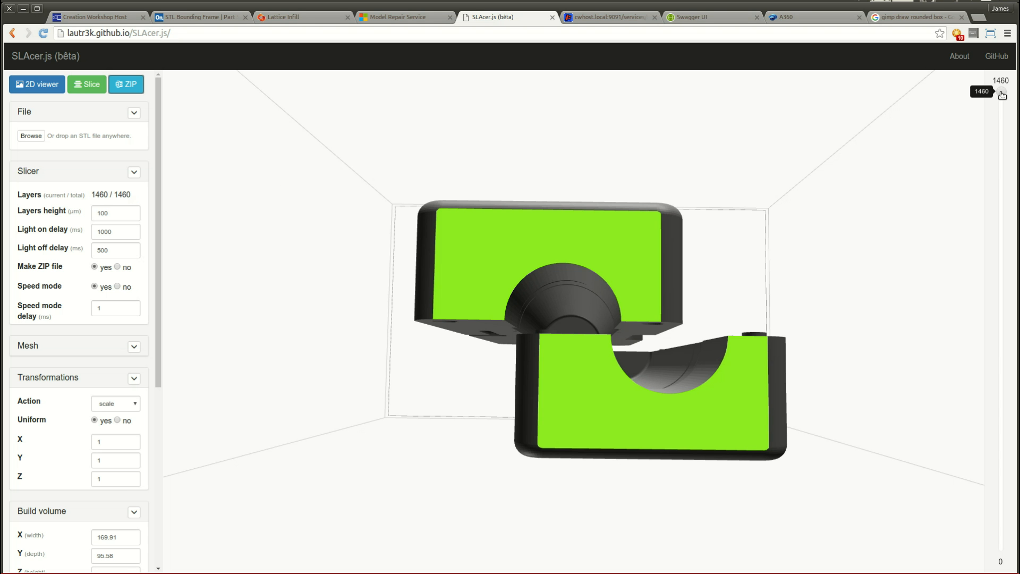
pyautogui.moveTo(1002, 94); pyautogui.dragTo(1002, 520)
pyautogui.scroll(-5, 418, 426)
pyautogui.moveTo(420, 433); pyautogui.dragTo(590, 293)
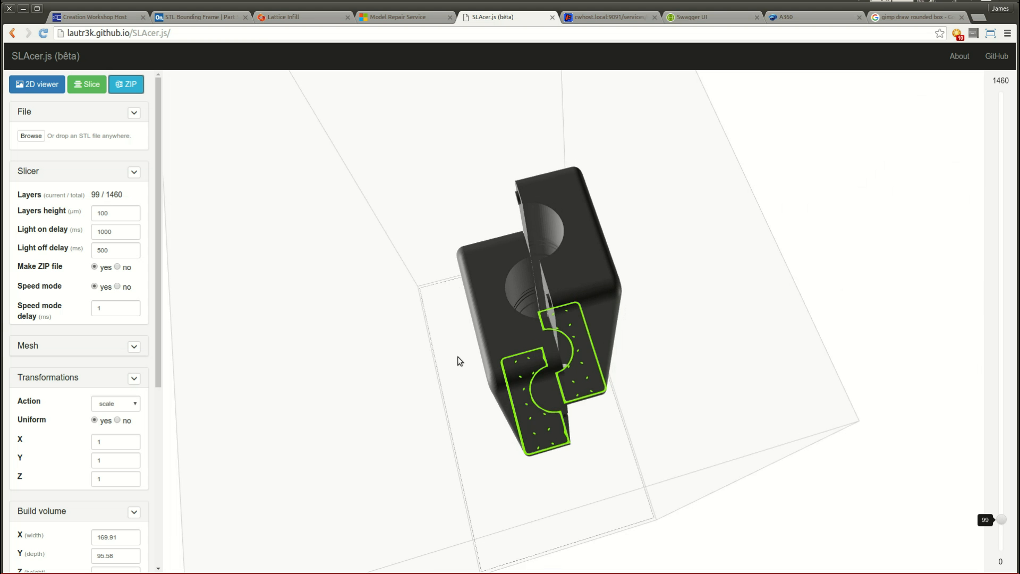
pyautogui.moveTo(754, 408); pyautogui.dragTo(495, 446)
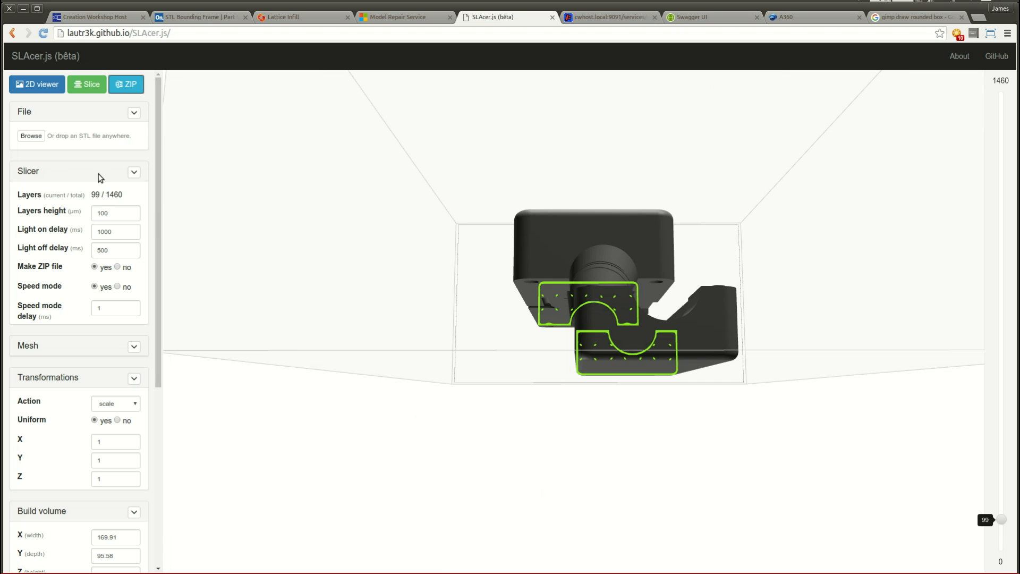
# Load Diffuser Mold YFlip Infill Cura.stl from titan1/models/scenes into the slicer and inspect it within the build volume.
pyautogui.click(31, 136)
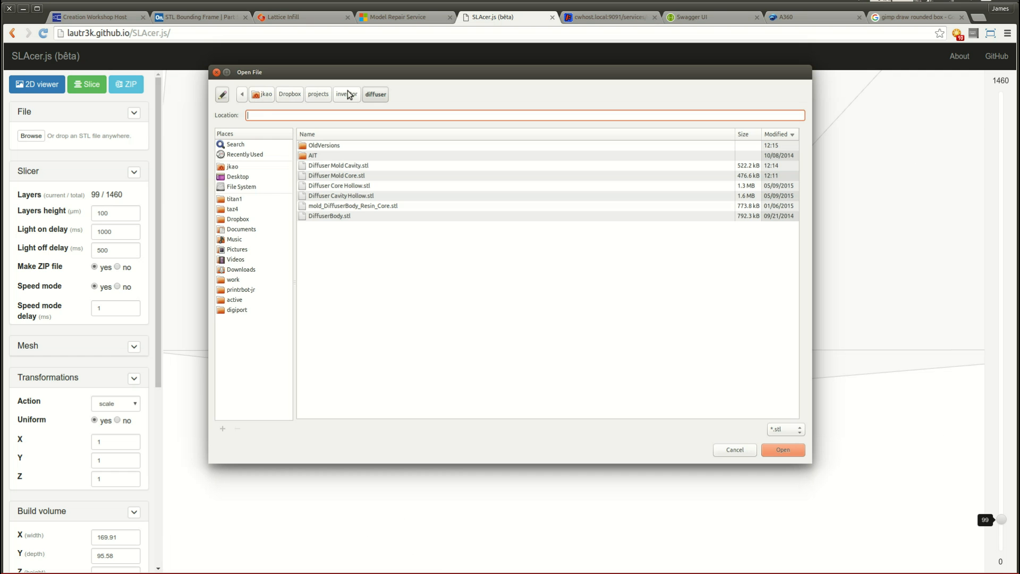
pyautogui.click(239, 199)
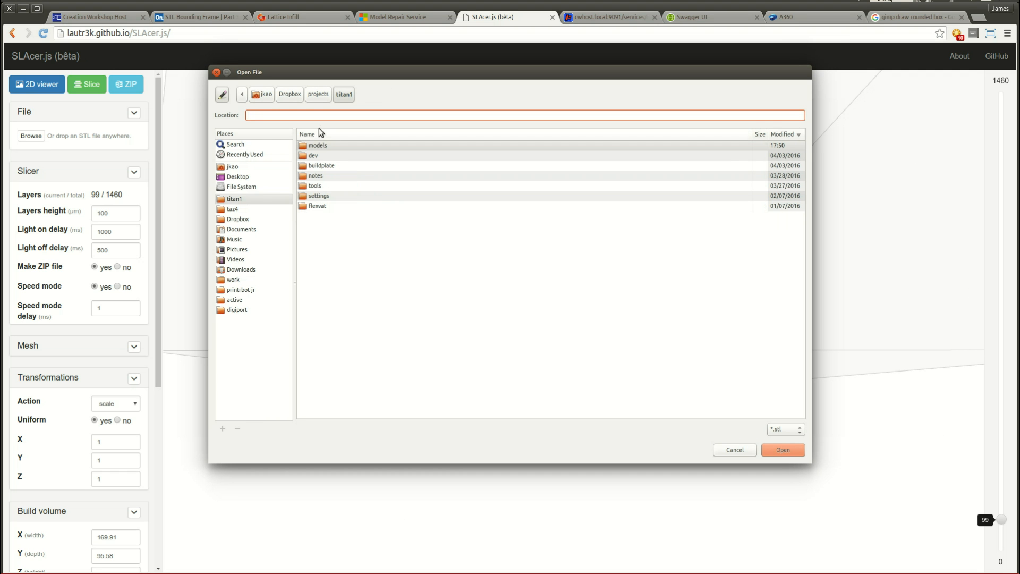
pyautogui.click(338, 149)
pyautogui.doubleClick(338, 149)
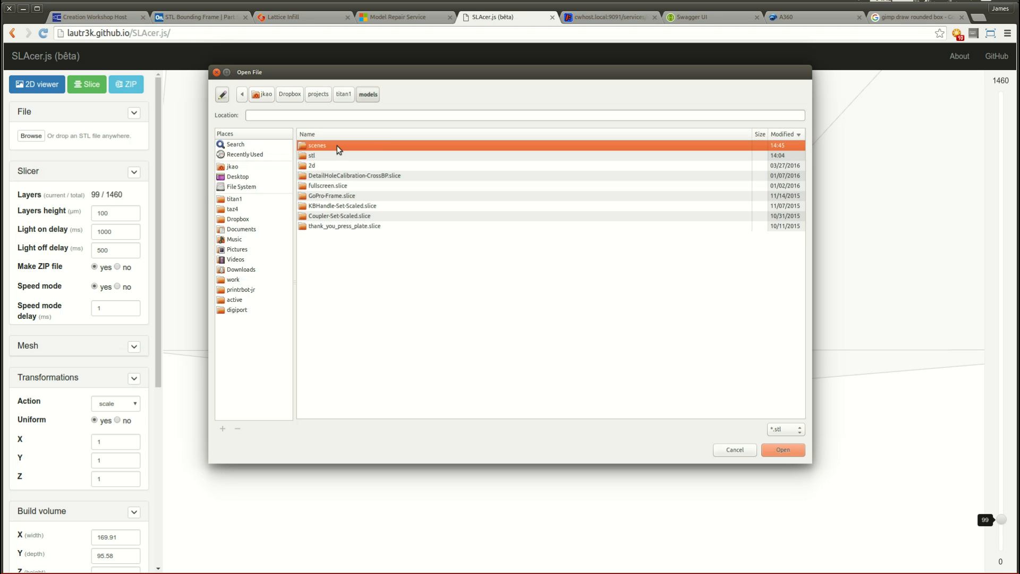
pyautogui.doubleClick(338, 147)
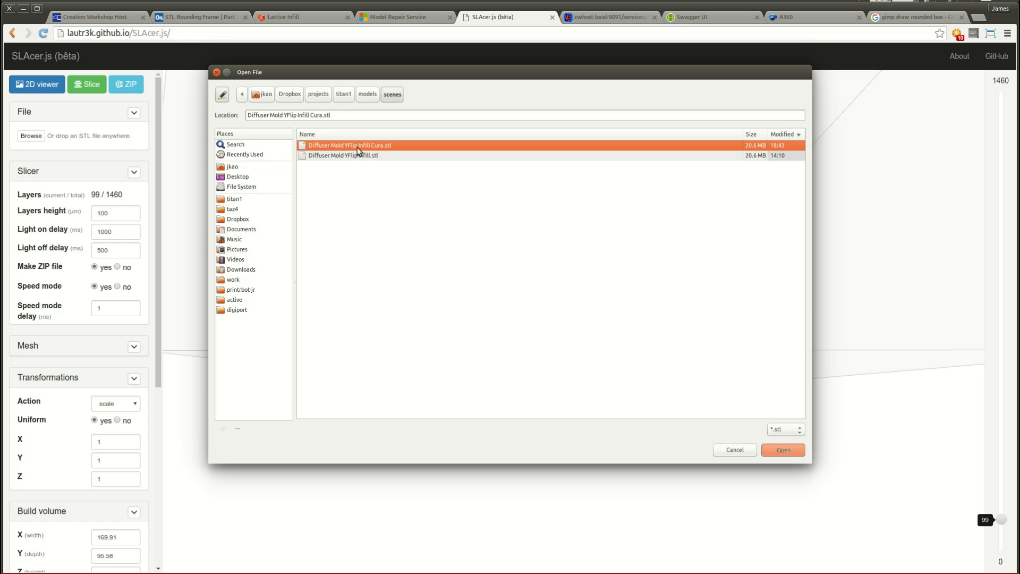
pyautogui.doubleClick(357, 151)
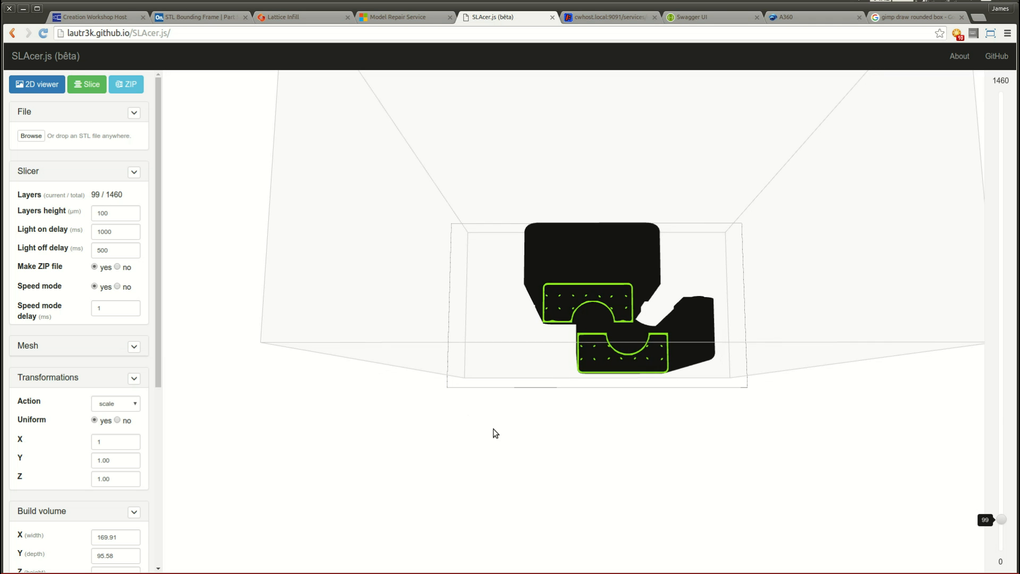
pyautogui.moveTo(492, 430); pyautogui.dragTo(516, 491)
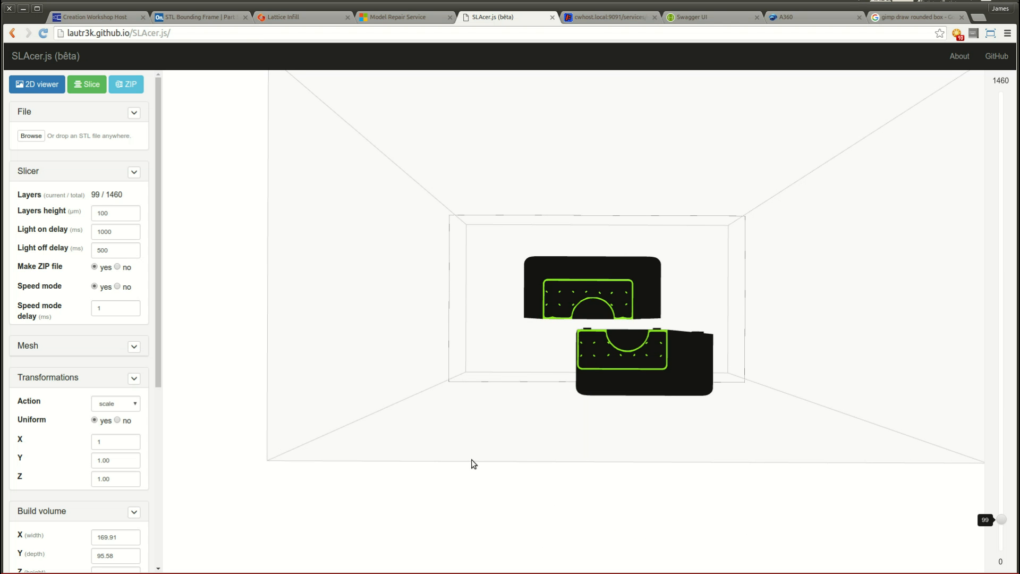
pyautogui.moveTo(301, 317); pyautogui.dragTo(452, 375)
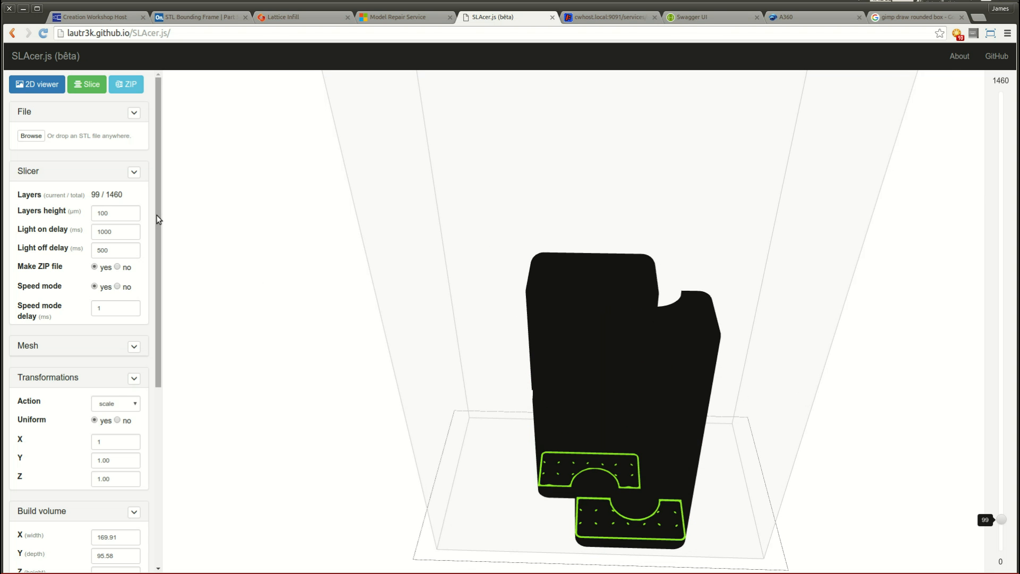
# Check the build volume height and the screen width, height and diagonal size in the slicer settings.
pyautogui.moveTo(158, 219); pyautogui.dragTo(160, 416)
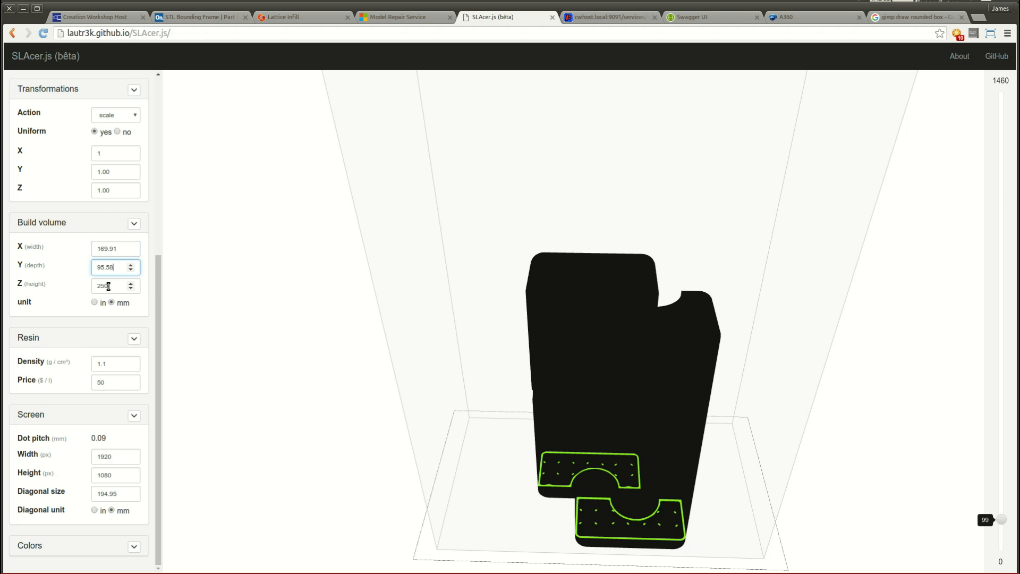
pyautogui.click(109, 286)
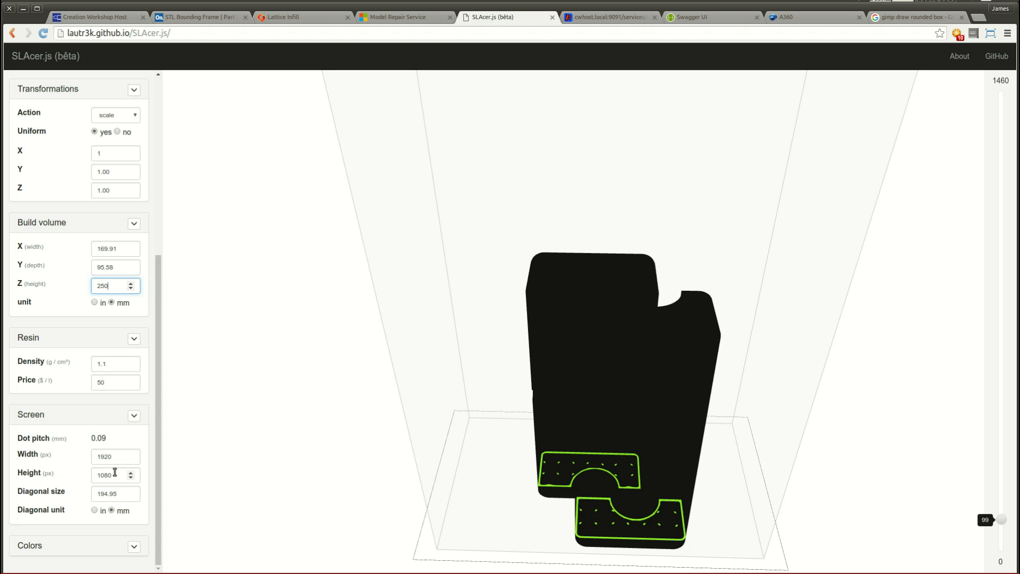
pyautogui.click(114, 456)
pyautogui.click(113, 474)
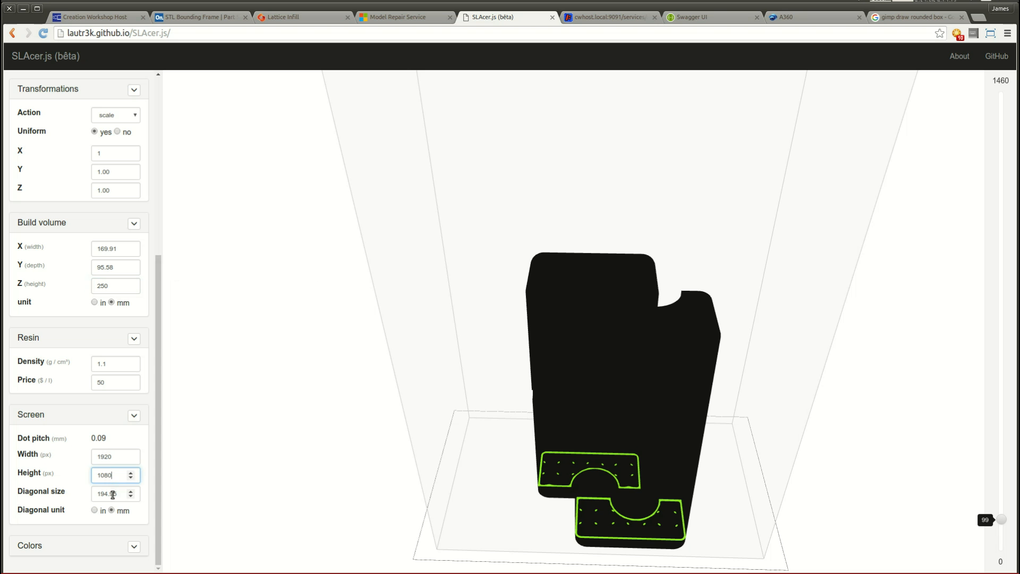
pyautogui.click(113, 493)
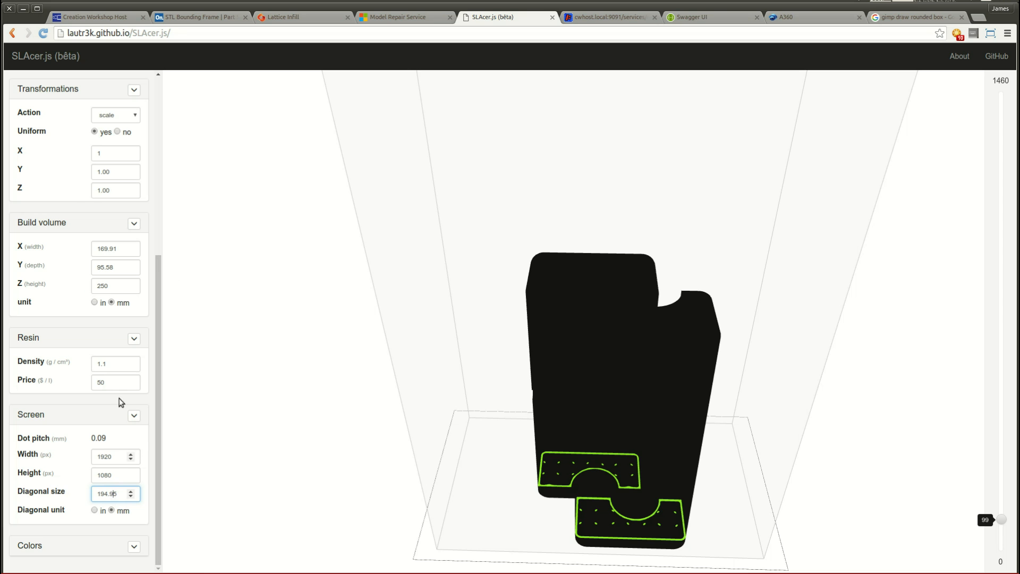
# Switch to Creation Workshop Host and open the Titan 1 printer's controls from its setup details.
pyautogui.click(82, 18)
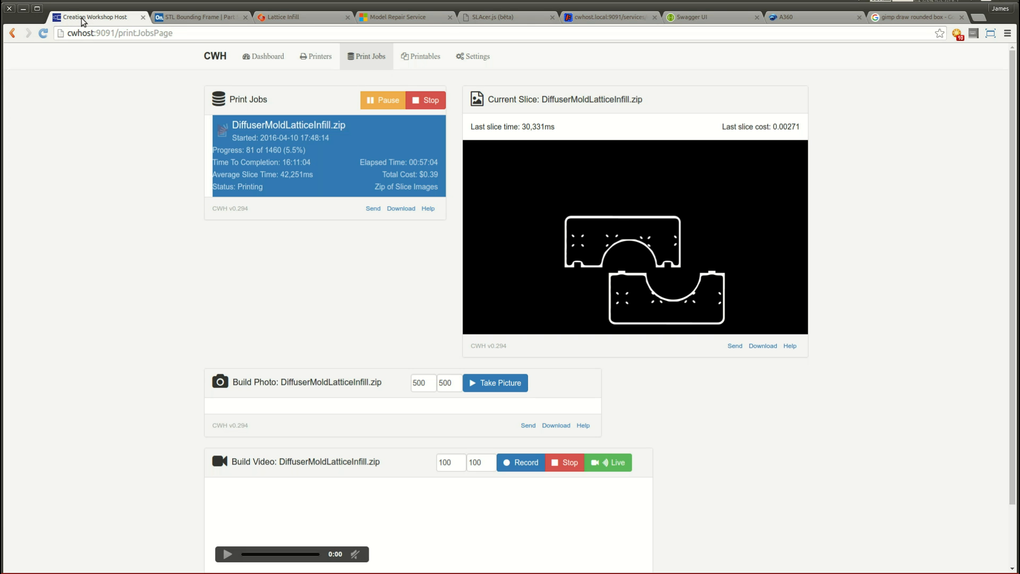
pyautogui.click(325, 56)
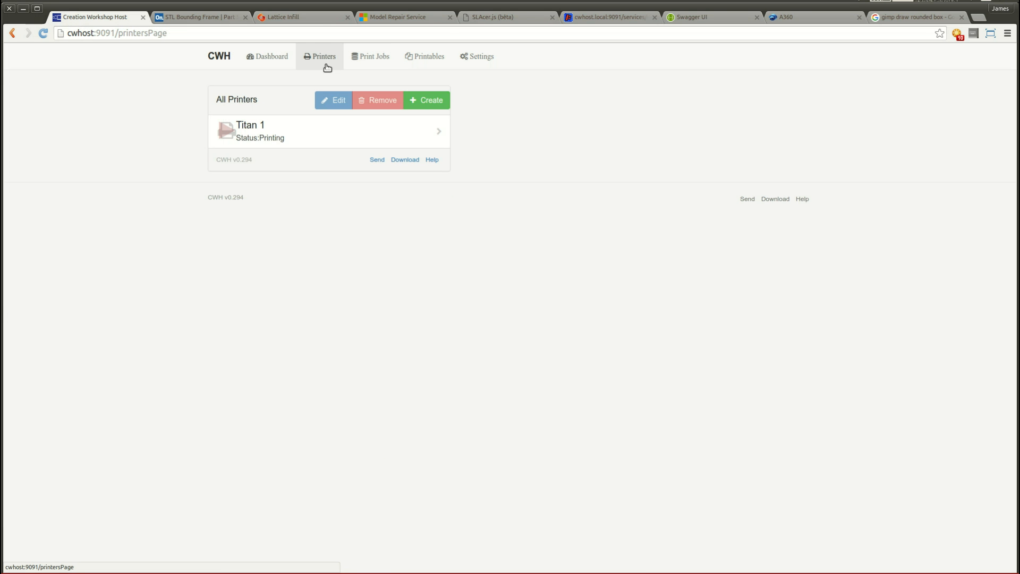
pyautogui.click(303, 137)
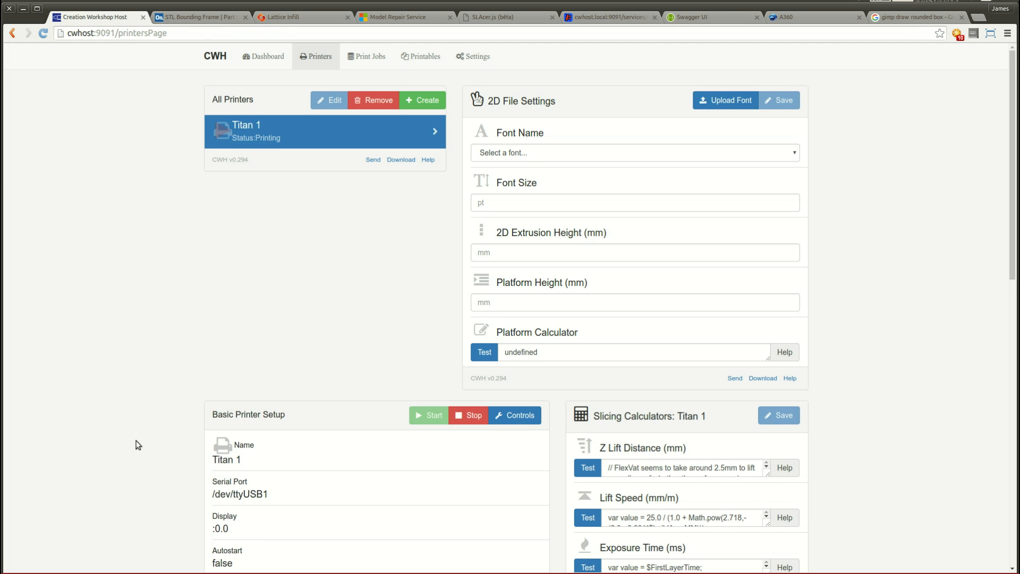
pyautogui.scroll(-1, 335, 392)
pyautogui.click(523, 387)
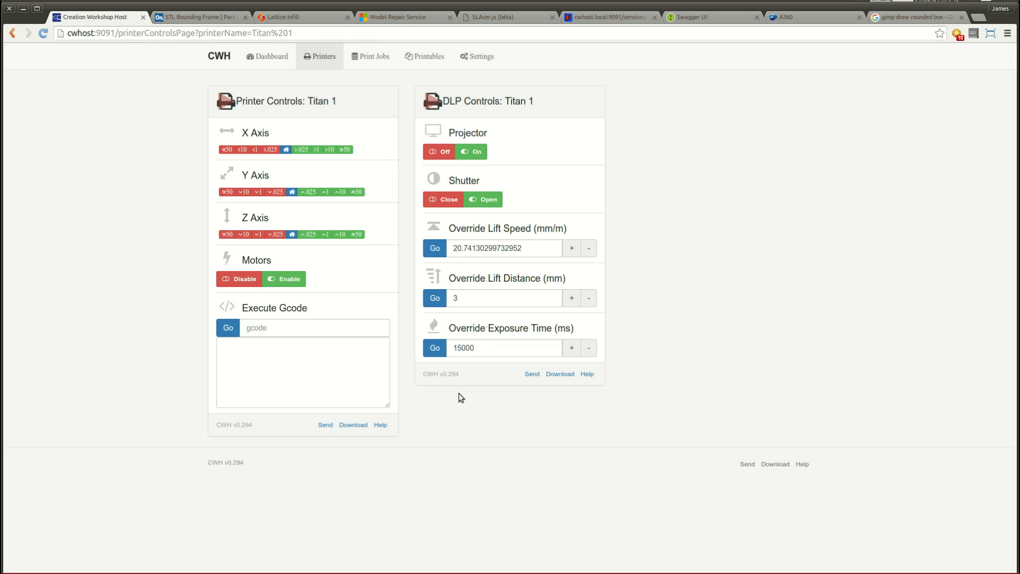
# Go back through the dashboard to the printers and show the Titan 1's setup and slicing calculators again.
pyautogui.click(265, 57)
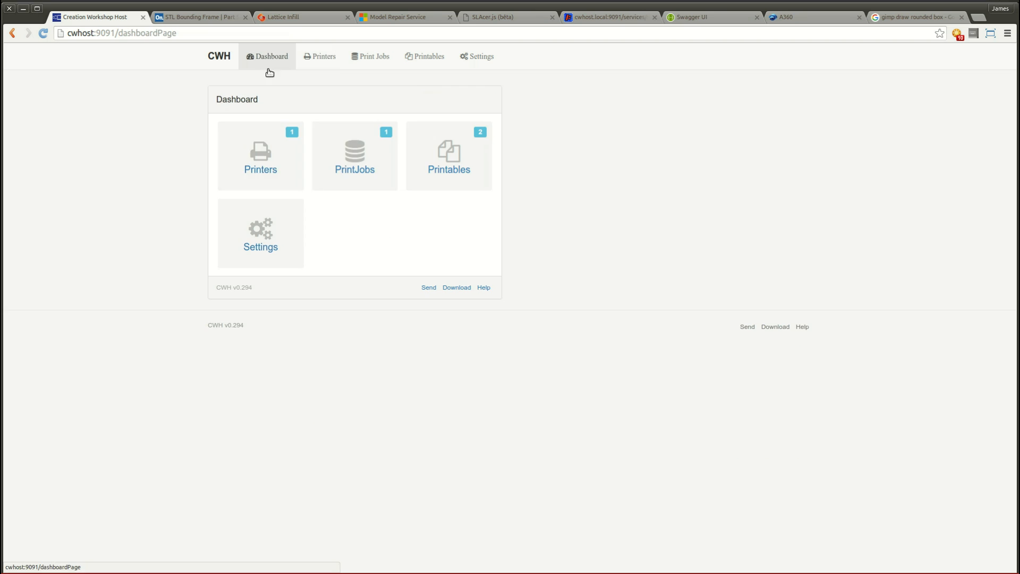
pyautogui.click(259, 153)
pyautogui.click(300, 143)
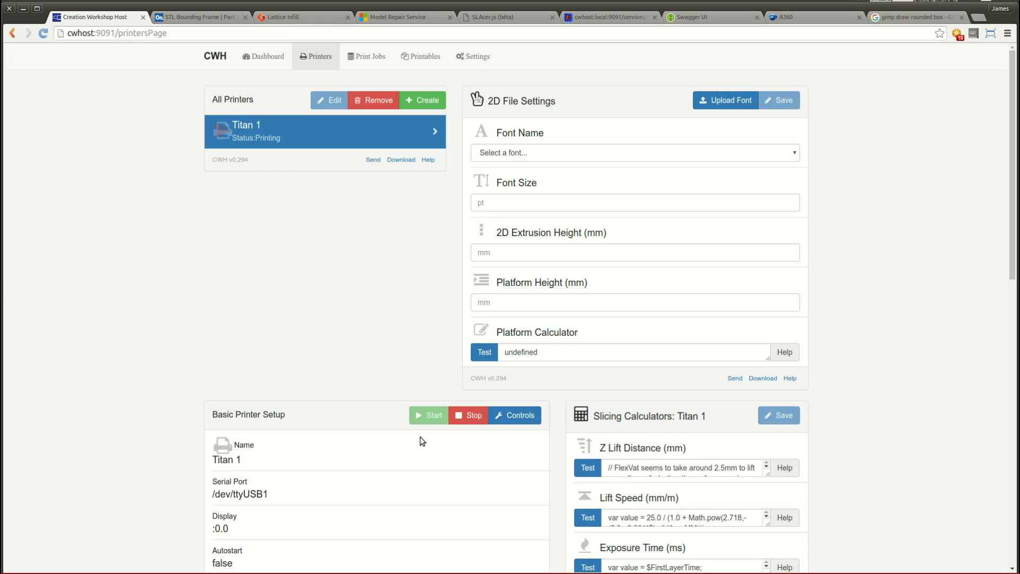
# Show the Titan 1's printer and DLP controls, and check the running DiffuserMoldLatticeInfill.zip print job.
pyautogui.scroll(-2, 420, 445)
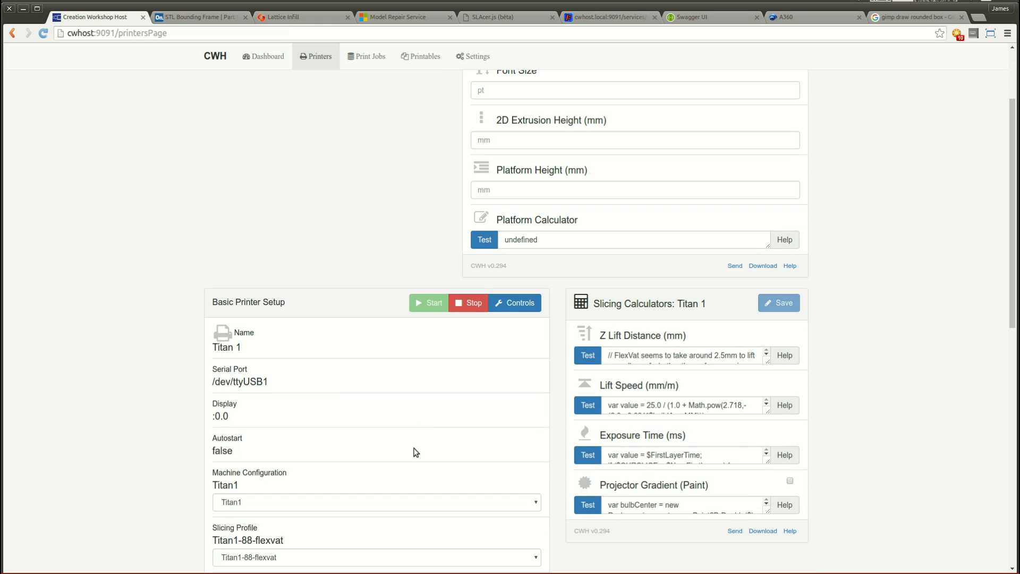
pyautogui.click(513, 301)
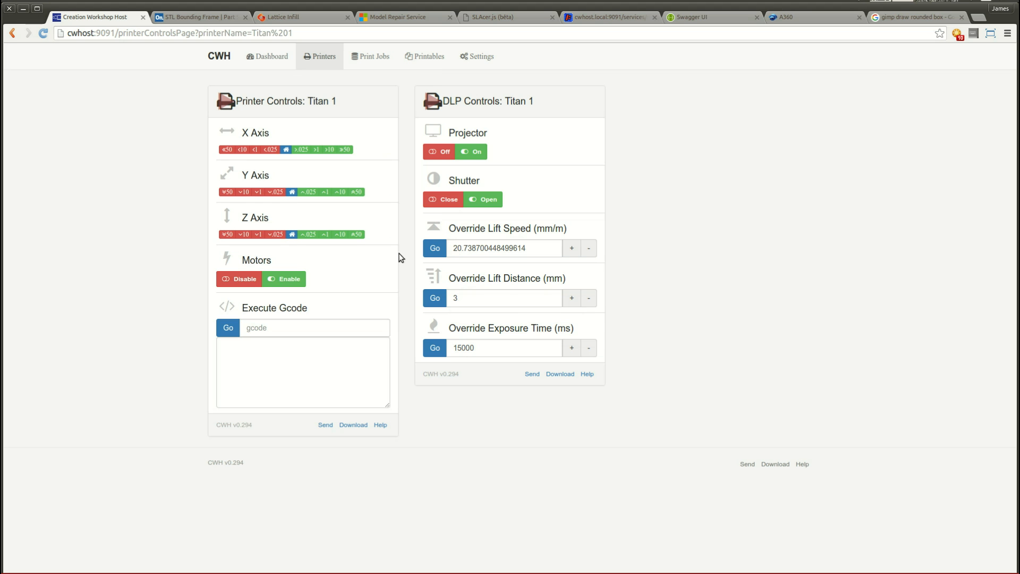
pyautogui.click(366, 60)
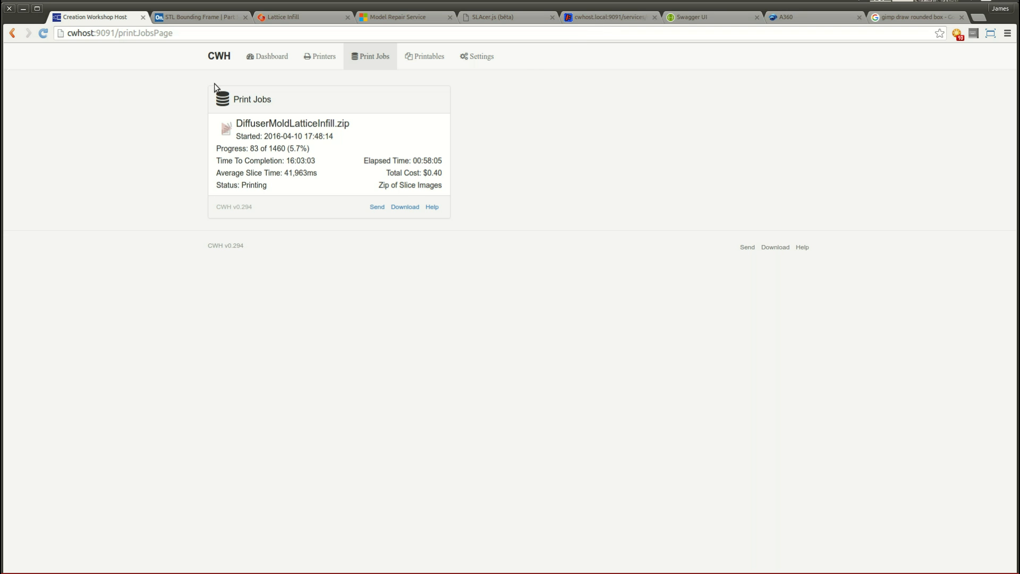
# Return to the Titan 1's basic printer setup and view the available slicing profiles without changing the selection.
pyautogui.click(605, 16)
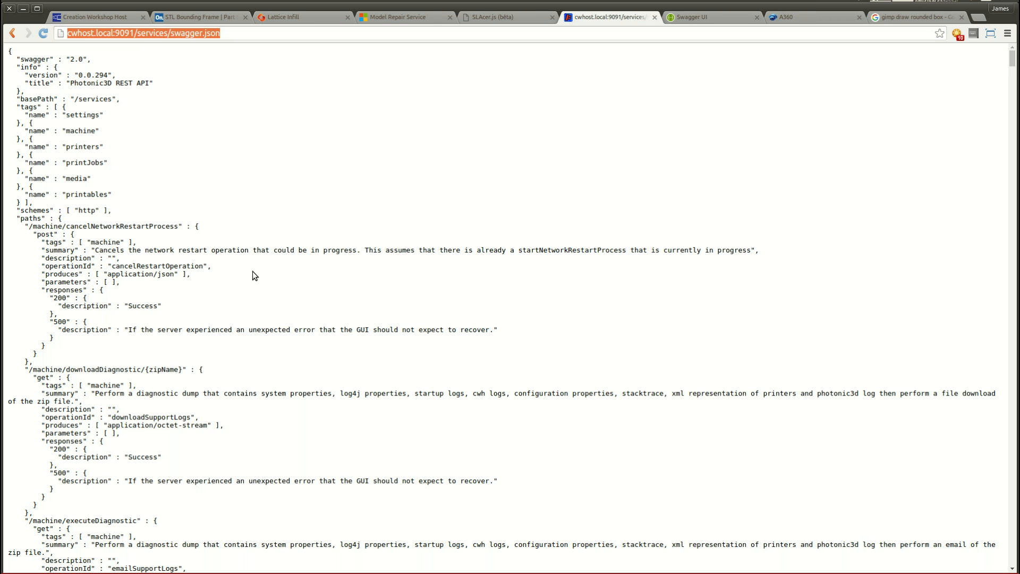
pyautogui.click(130, 17)
pyautogui.click(264, 55)
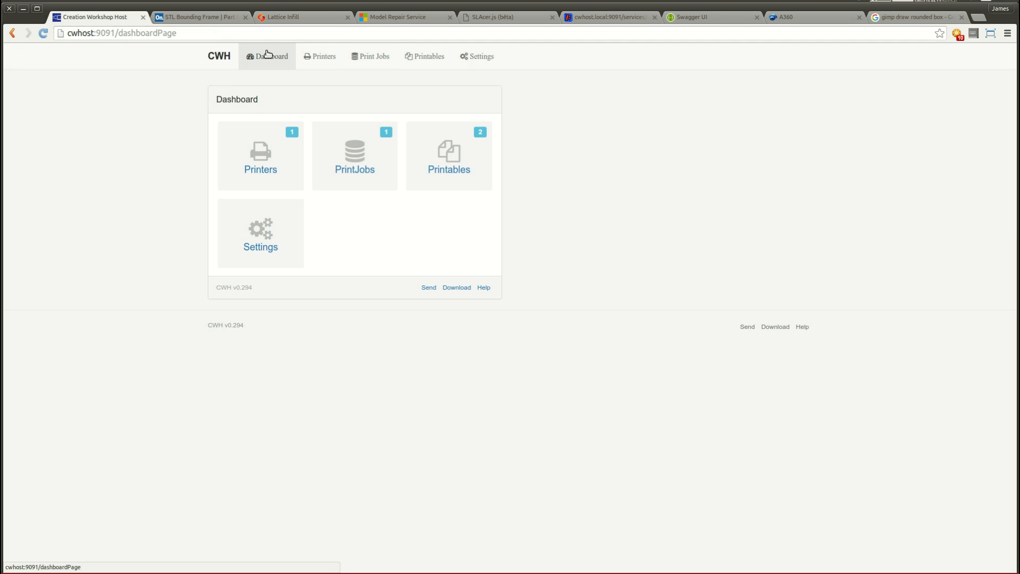
pyautogui.click(312, 56)
pyautogui.click(256, 134)
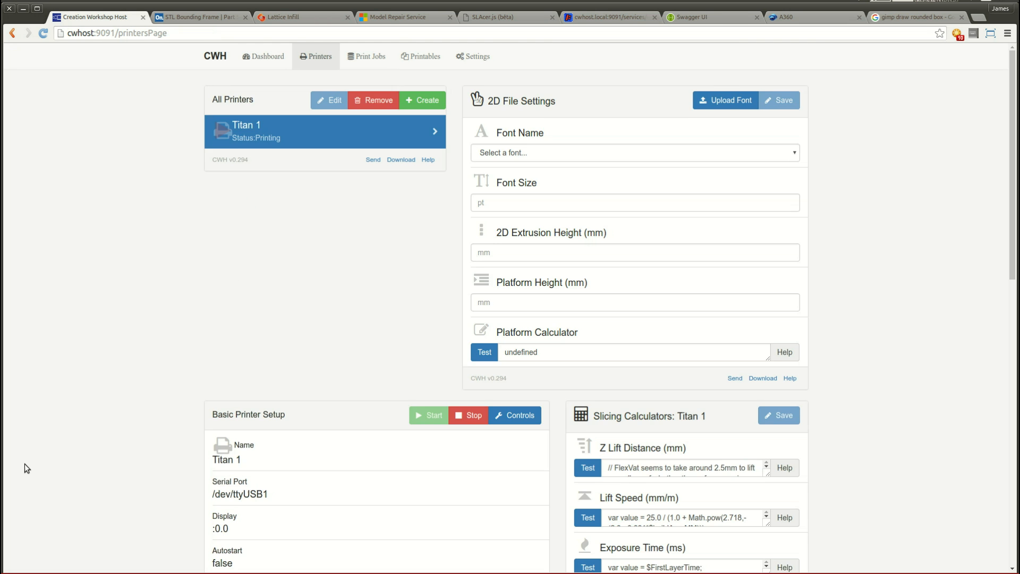
pyautogui.scroll(-11, 23, 464)
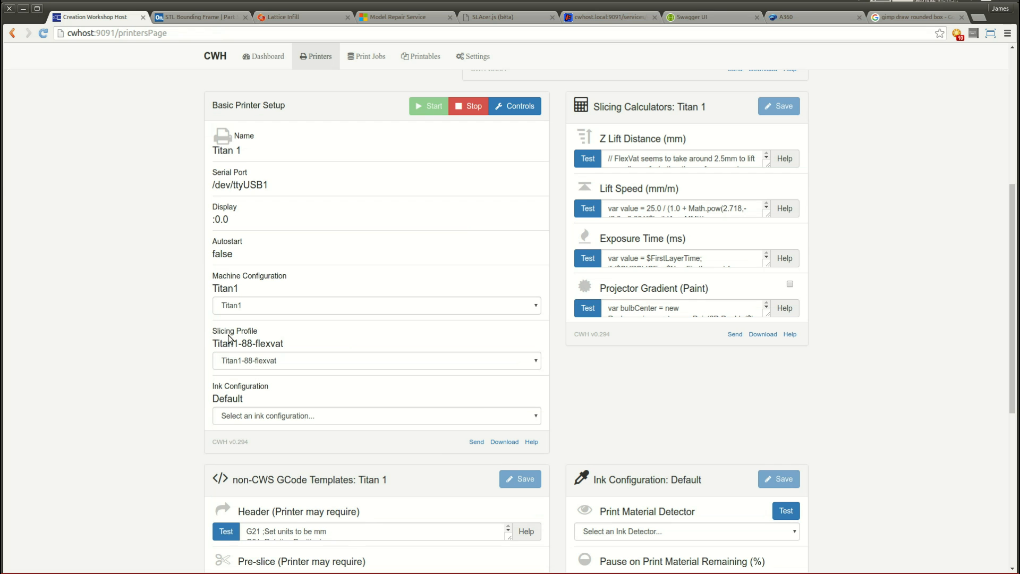
pyautogui.click(253, 362)
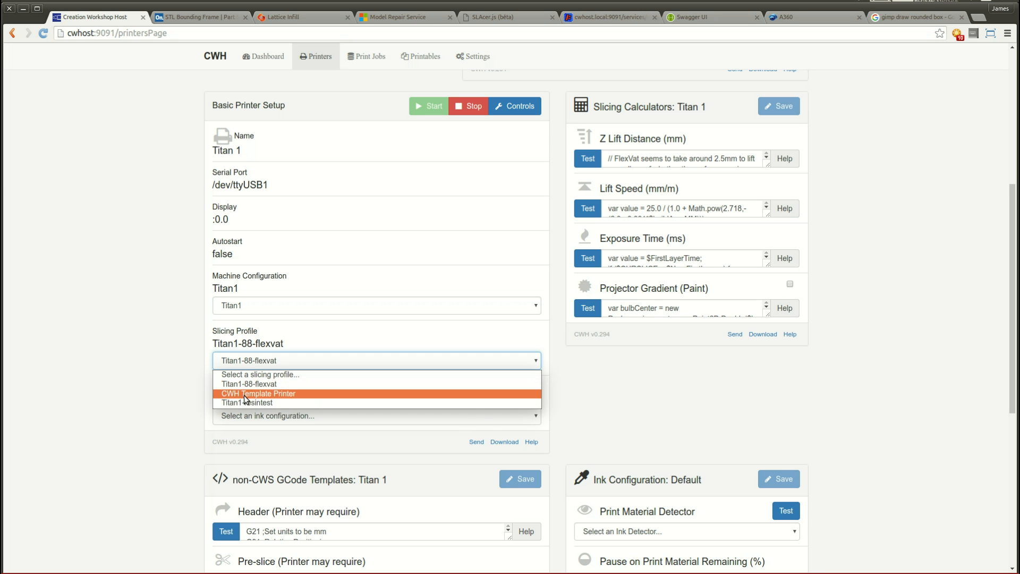
pyautogui.click(155, 361)
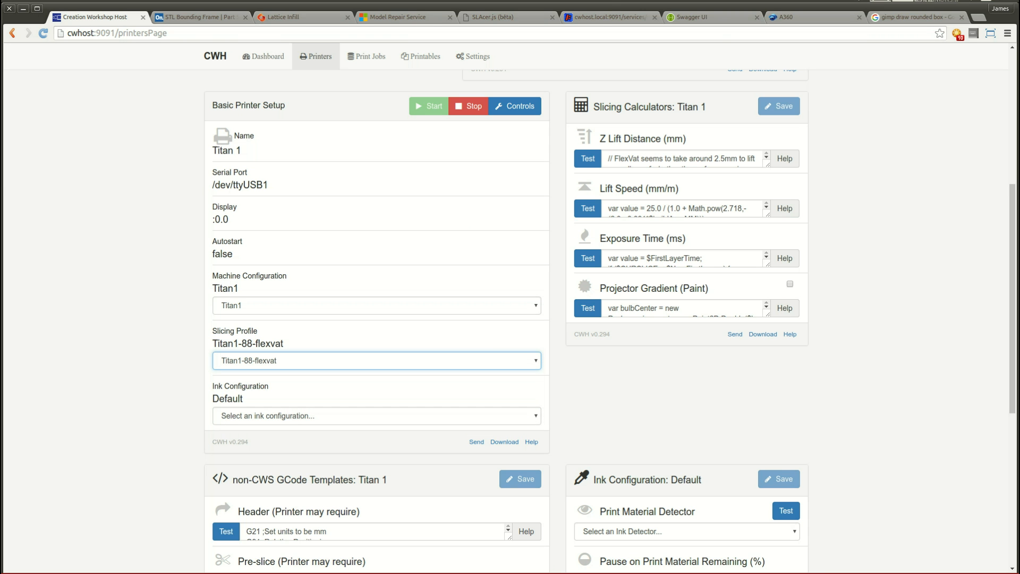
# Show the address of the host's swagger.json service description and return to the start of the Photonic3D REST API in Swagger UI.
pyautogui.click(619, 17)
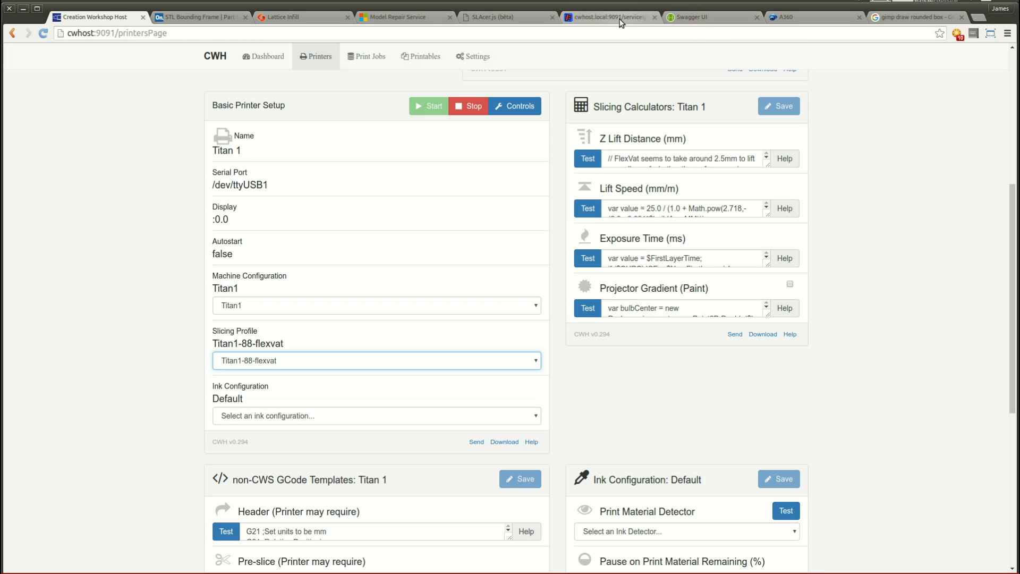
pyautogui.click(686, 17)
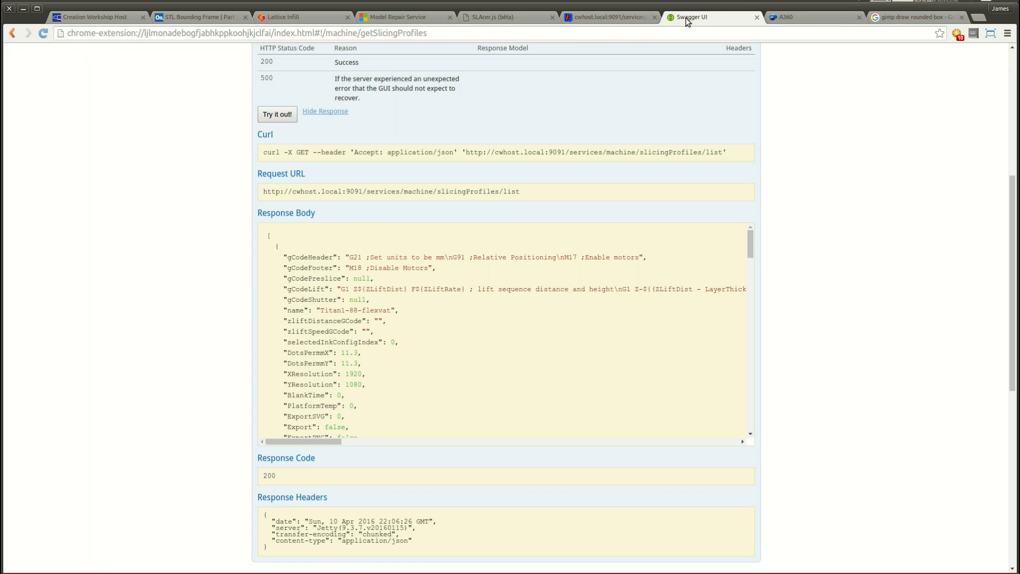
pyautogui.click(603, 17)
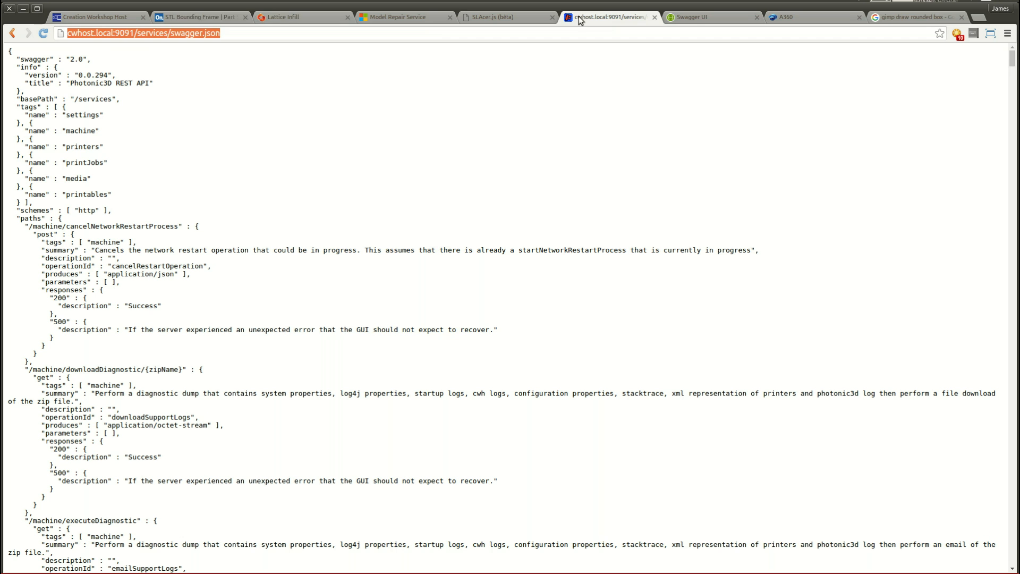
pyautogui.click(238, 34)
pyautogui.moveTo(239, 34); pyautogui.dragTo(10, 33)
pyautogui.hotkey('ctrl', 'Tab')
pyautogui.scroll(10, 867, 269)
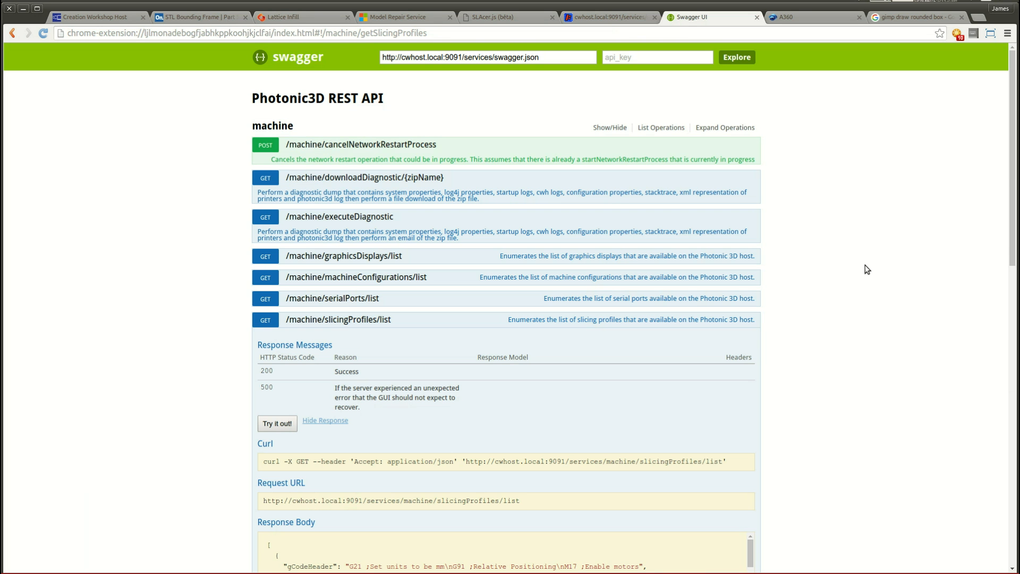
pyautogui.click(740, 58)
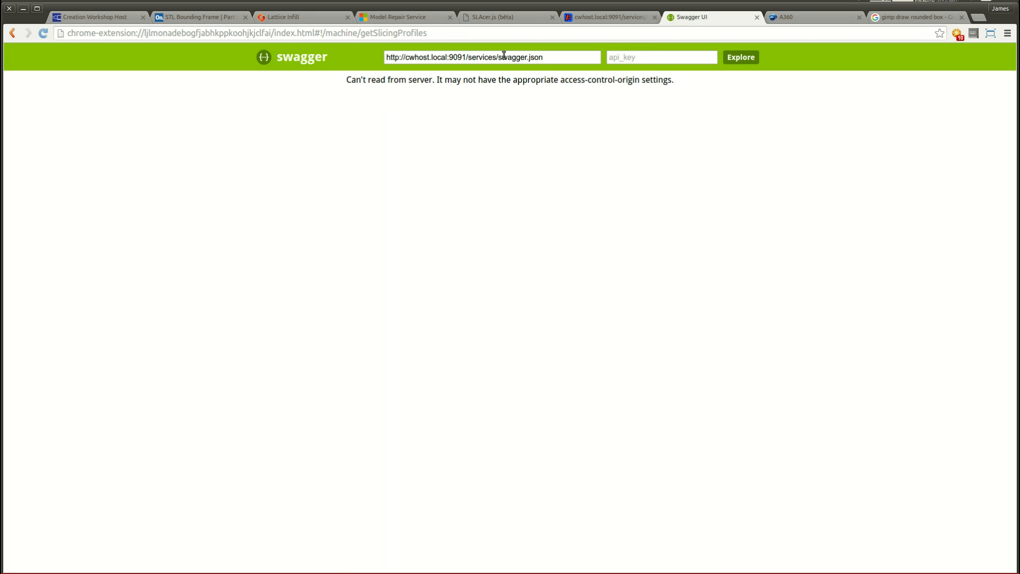
pyautogui.click(565, 60)
pyautogui.hotkey('ctrl', 'a')
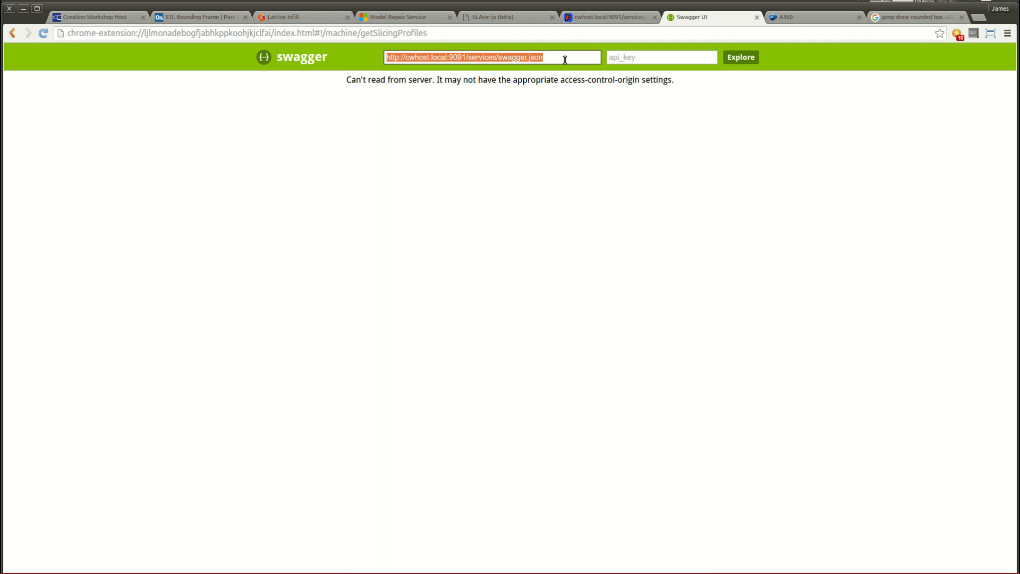
pyautogui.click(565, 59)
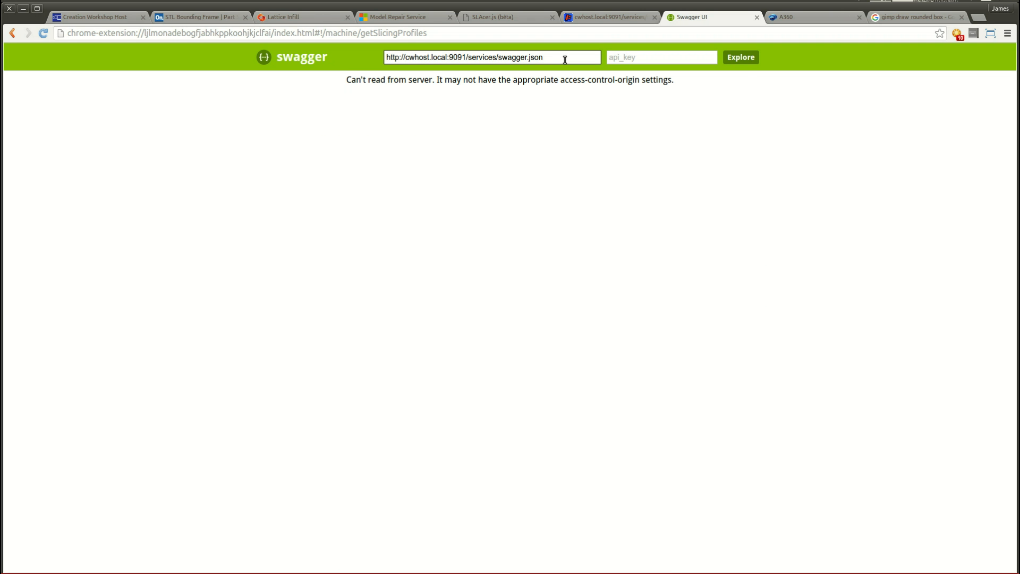
pyautogui.click(747, 57)
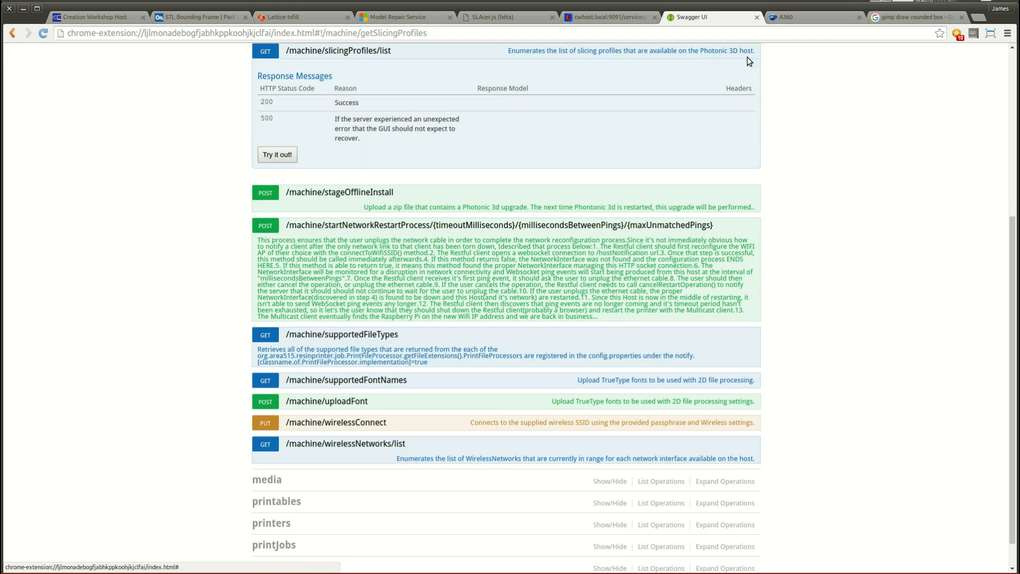
pyautogui.scroll(5, 857, 341)
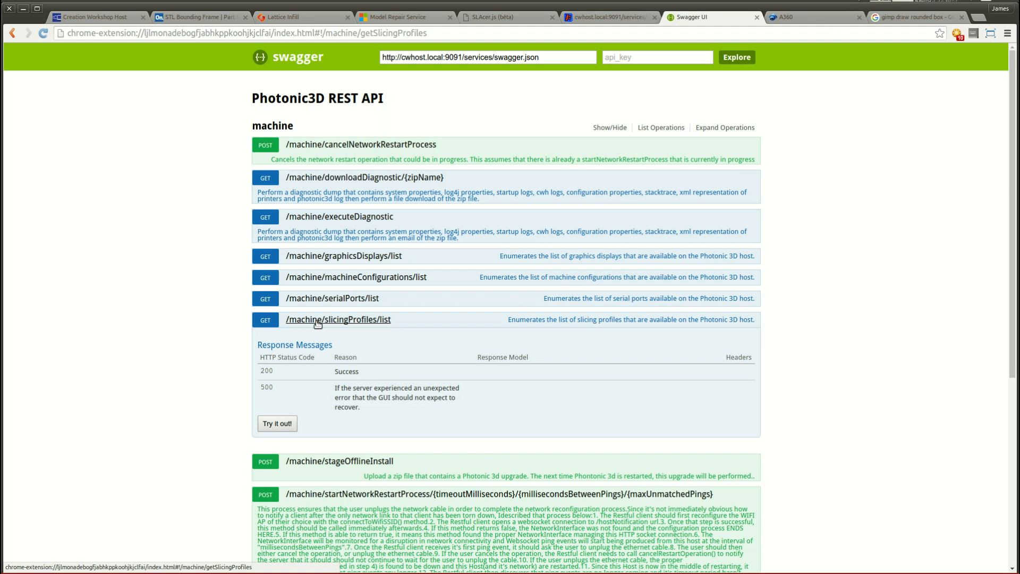
# Run the /machine/slicingProfiles/list request and examine the Titan1-88-flexvat profile's DotsPermmX and DotsPermmY values in the response.
pyautogui.click(266, 424)
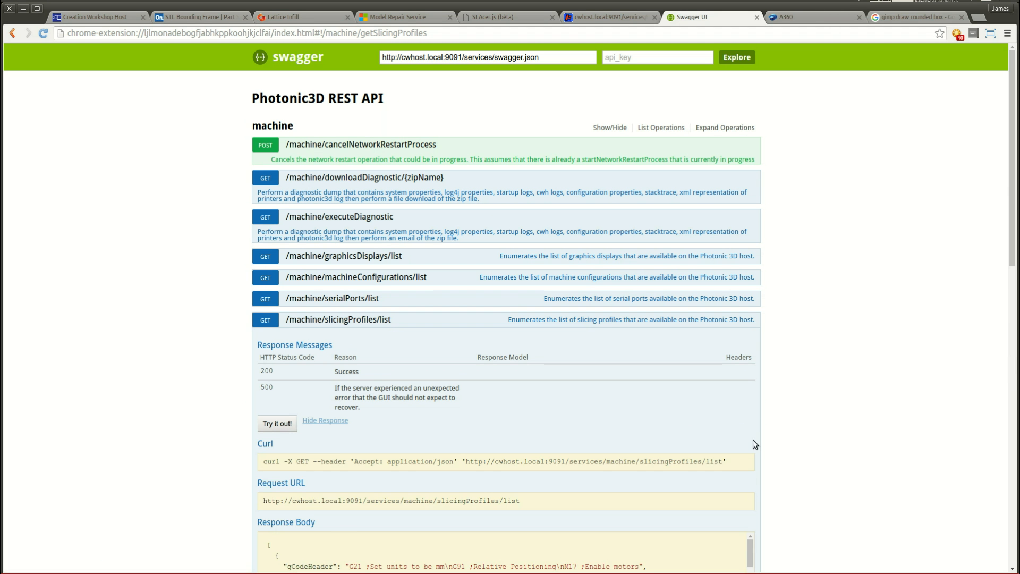
pyautogui.scroll(-5, 757, 441)
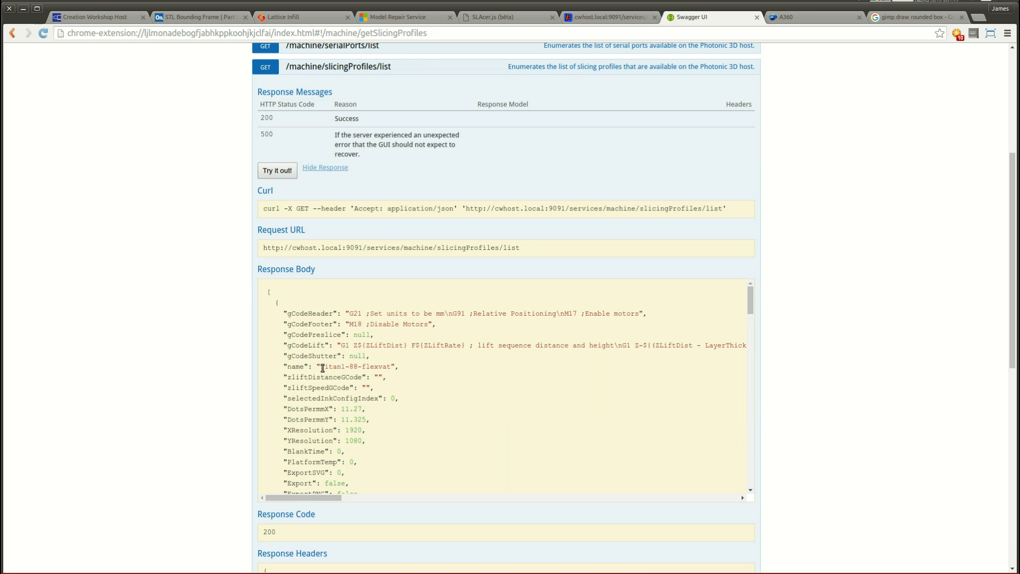
pyautogui.moveTo(321, 367); pyautogui.dragTo(391, 367)
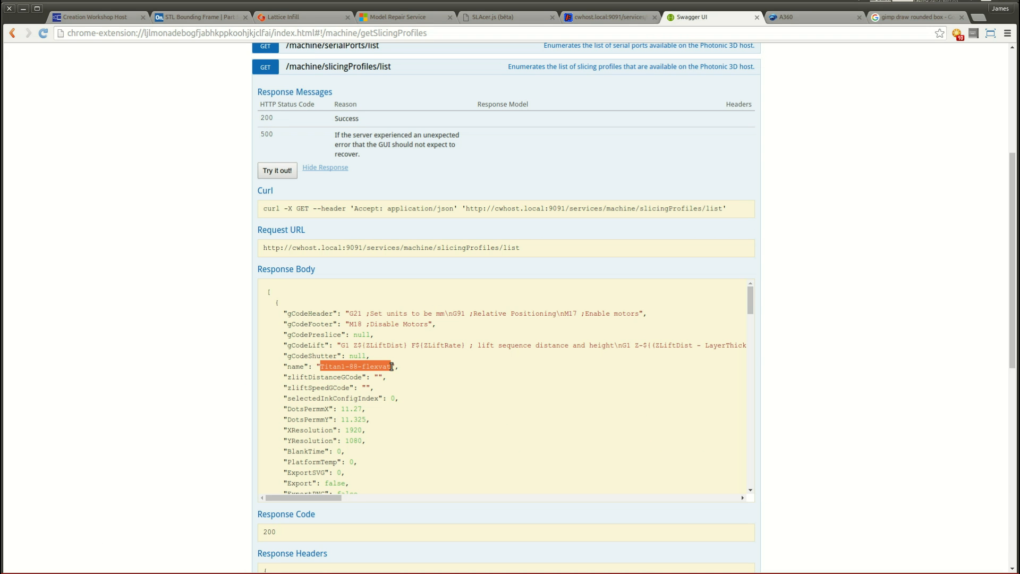
pyautogui.moveTo(750, 301); pyautogui.dragTo(748, 308)
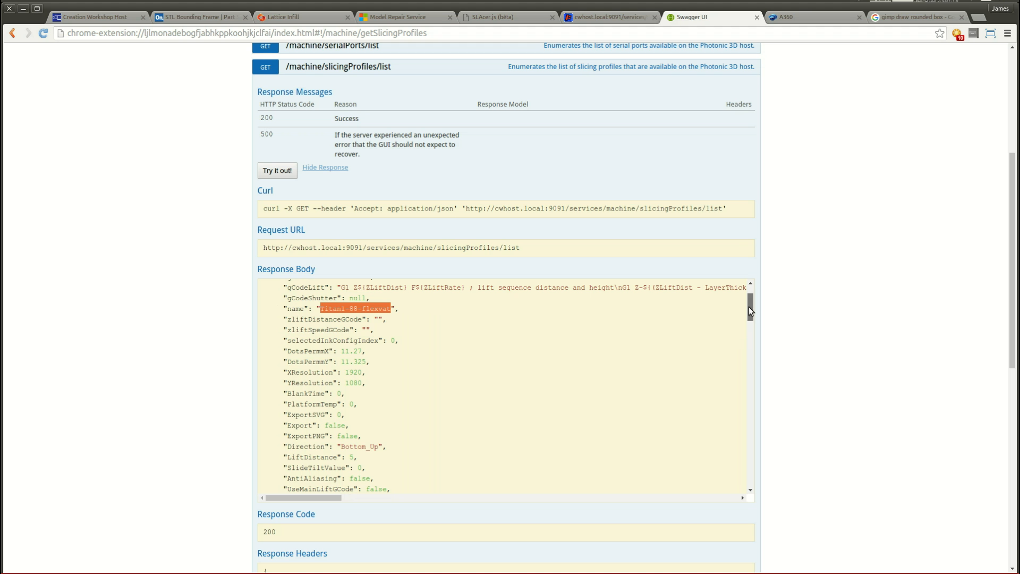
pyautogui.click(350, 351)
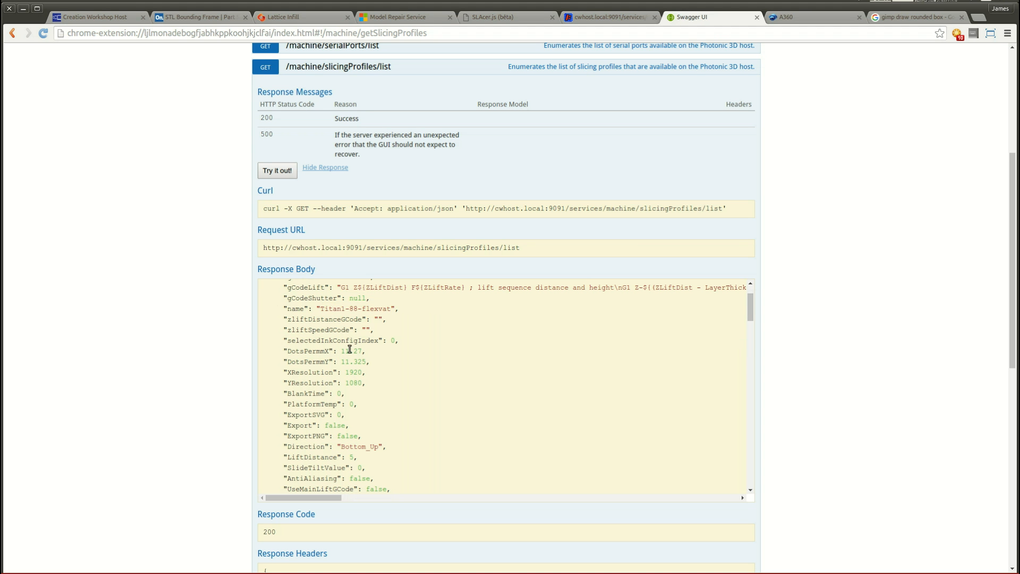
pyautogui.moveTo(350, 362); pyautogui.dragTo(353, 362)
# Switch to SLAcer.js and calculate the build volume width as 1920/11.3 in the Calculator.
pyautogui.click(605, 19)
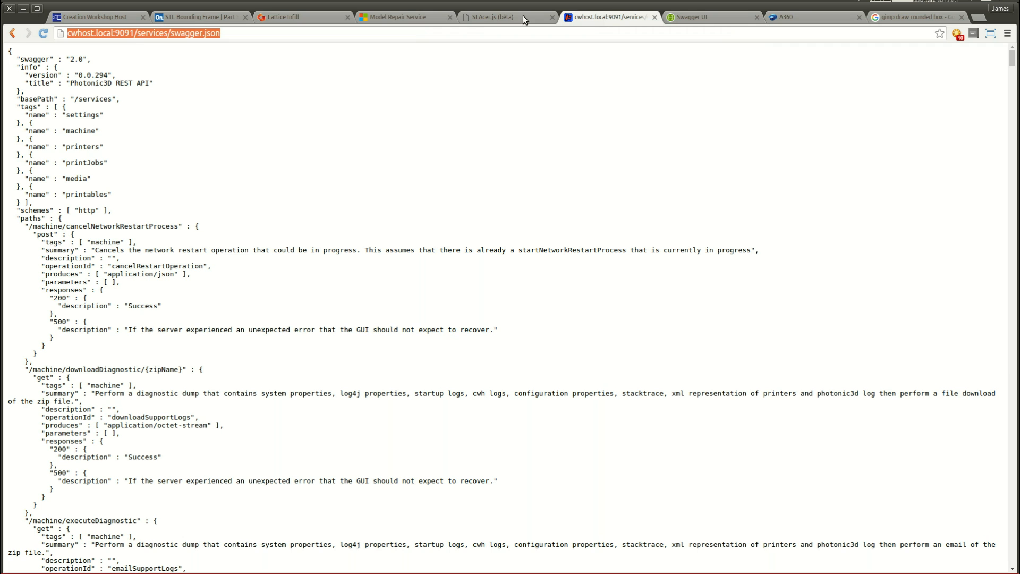
pyautogui.click(476, 19)
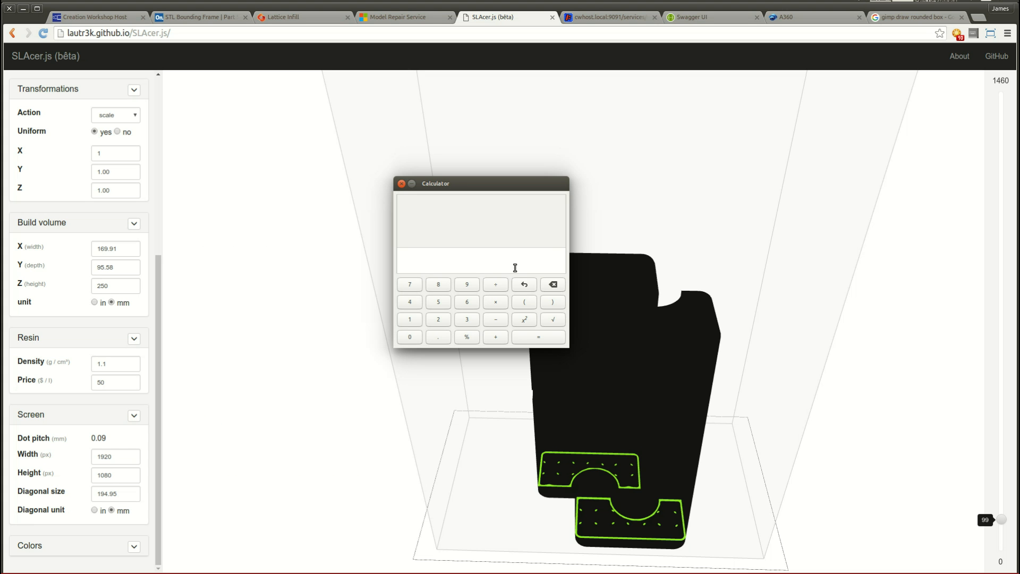
pyautogui.write('192')
pyautogui.write('0')
pyautogui.write('/')
pyautogui.write('11.3')
pyautogui.press('Return')
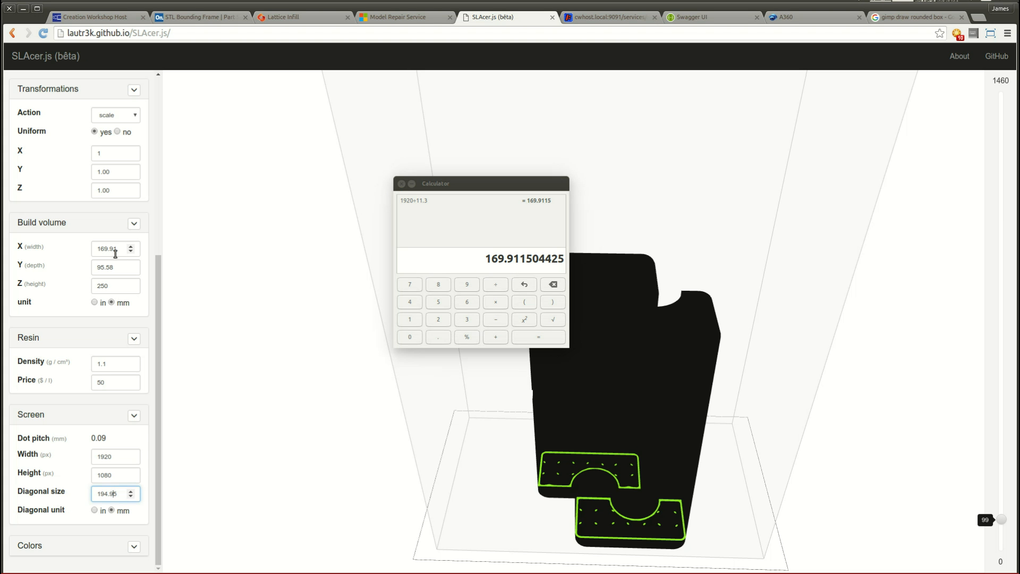
# Calculate the build volume depth as 1080/11.3 in the Calculator.
pyautogui.click(475, 255)
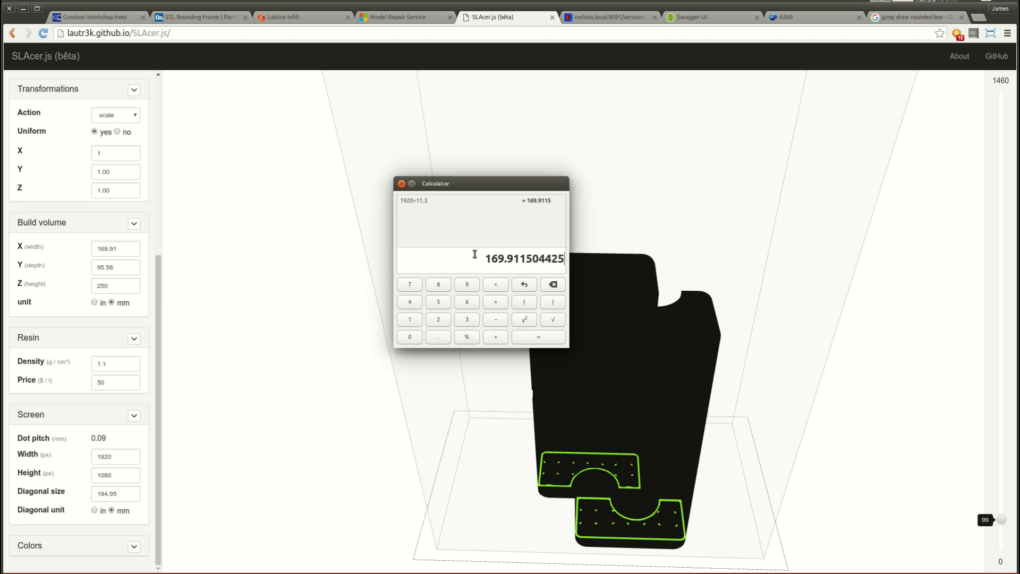
pyautogui.write('1080')
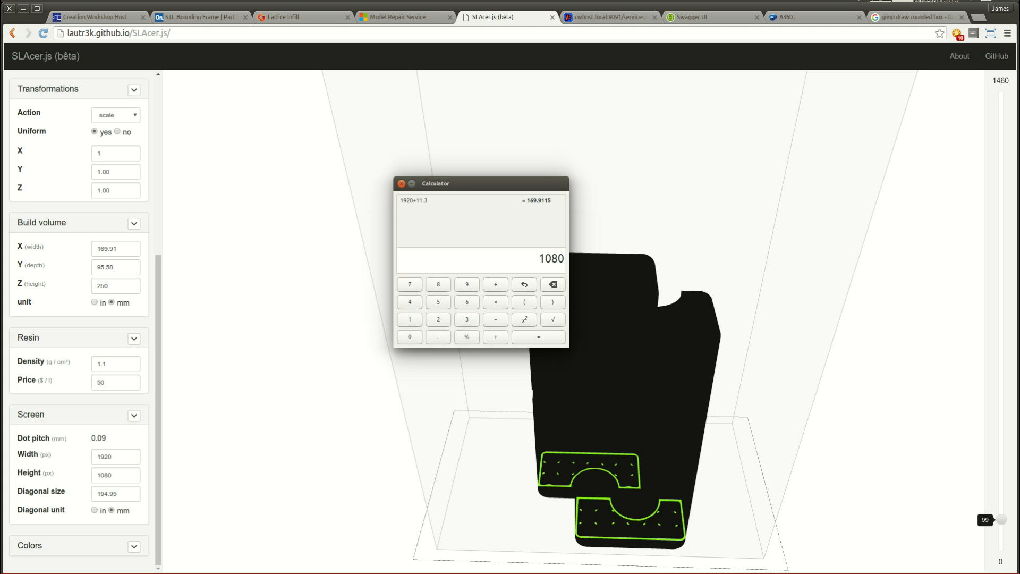
pyautogui.write('/11')
pyautogui.write('.3')
pyautogui.press('Return')
# Set the screen's diagonal size to 22 in the slicer settings.
pyautogui.hotkey('alt', 'Tab')
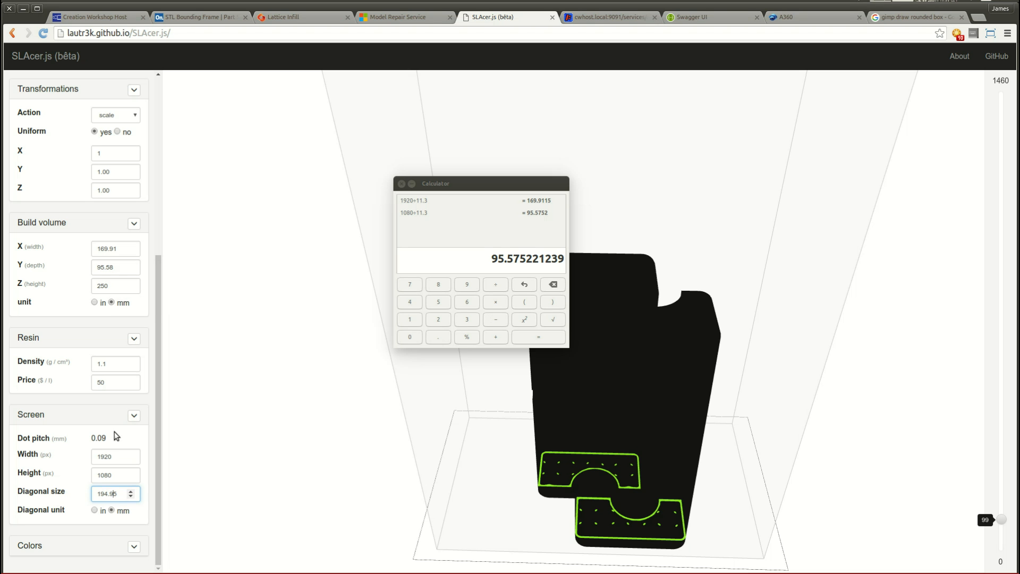
pyautogui.moveTo(121, 497); pyautogui.dragTo(87, 496)
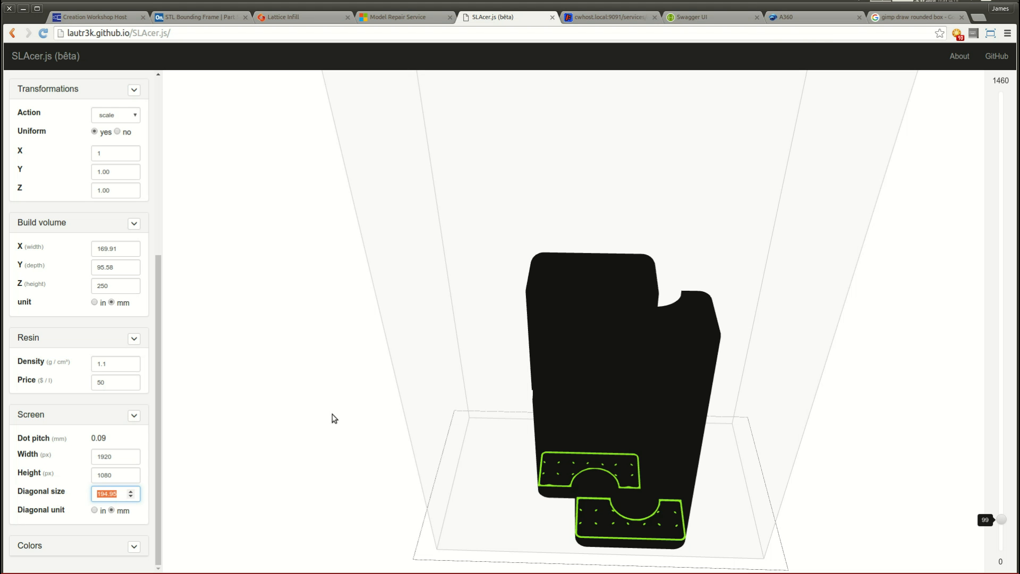
pyautogui.write('22')
# Clear the Calculator's entry and add the squares of the build volume width and depth results, 169.911504425² + 95.575221239².
pyautogui.hotkey('alt', 'Tab')
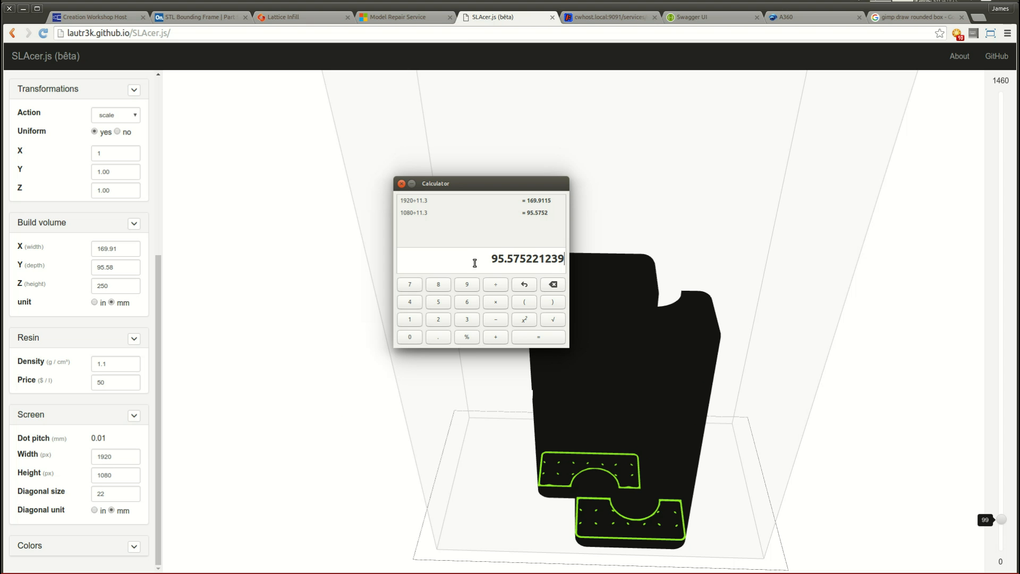
pyautogui.click(492, 259)
pyautogui.moveTo(492, 260); pyautogui.dragTo(564, 258)
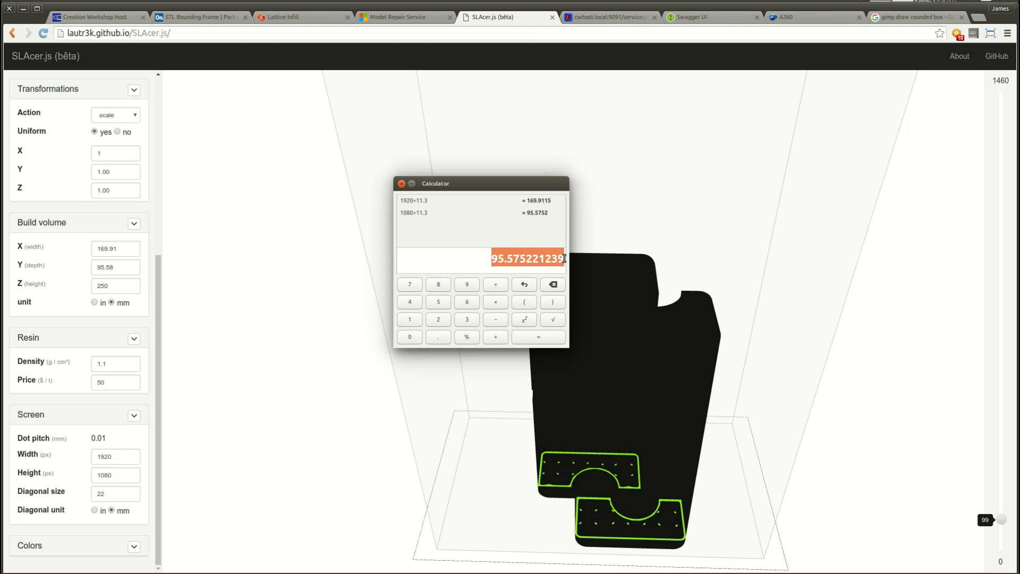
pyautogui.hotkey('ctrl', 'x')
pyautogui.click(103, 495)
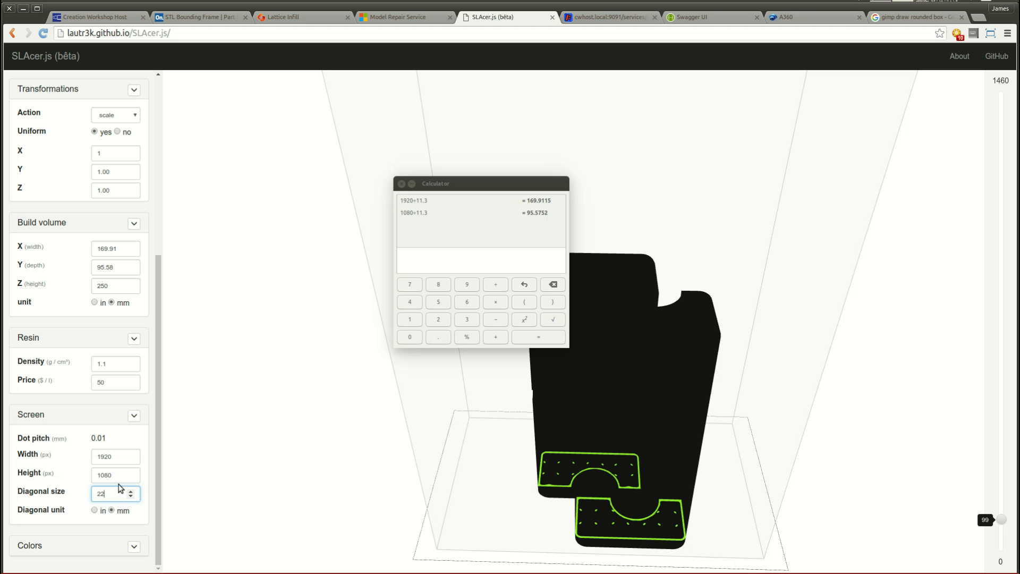
pyautogui.click(403, 252)
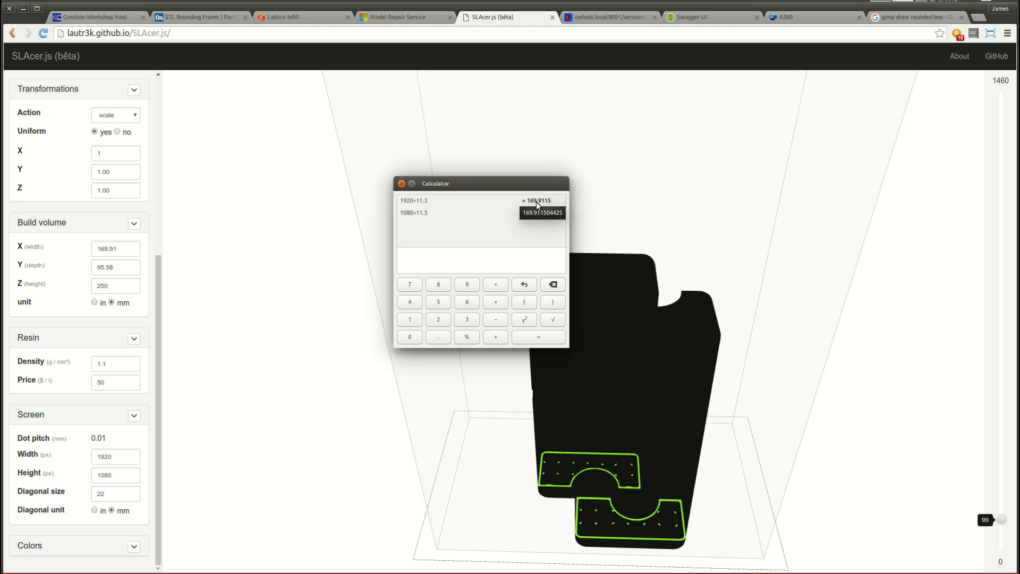
pyautogui.moveTo(533, 215)
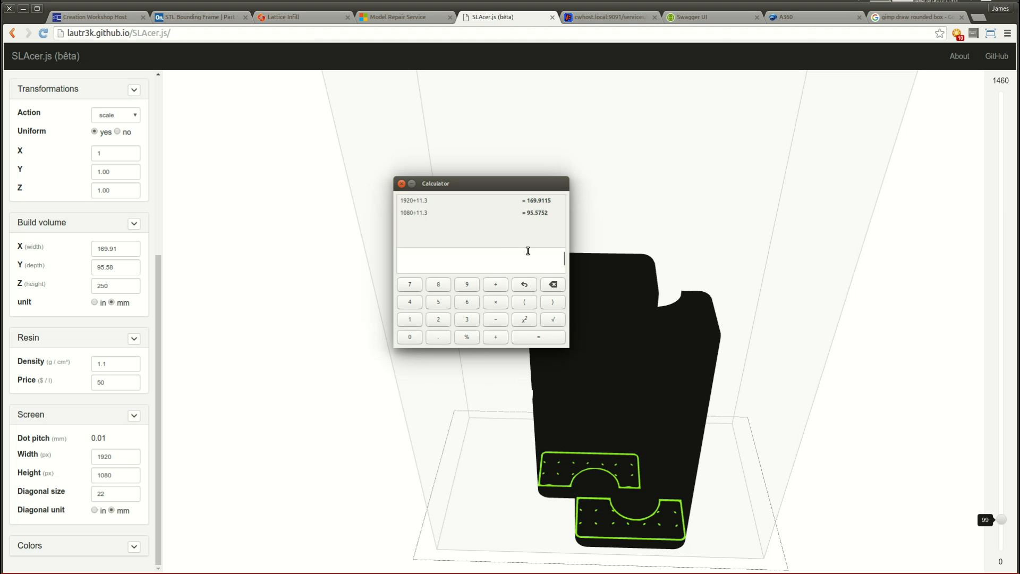
pyautogui.click(535, 201)
pyautogui.click(518, 319)
pyautogui.click(495, 338)
pyautogui.click(536, 212)
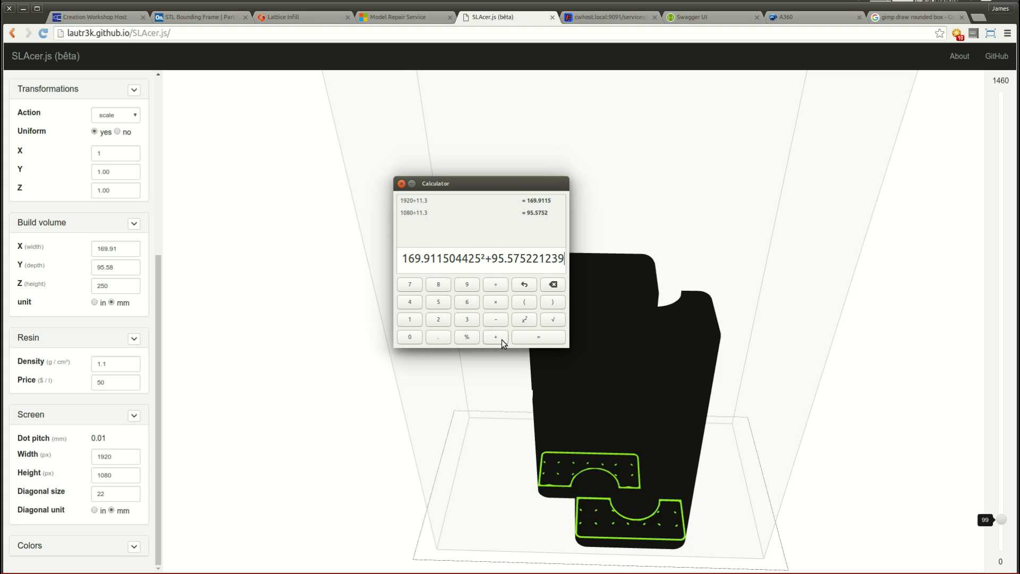
pyautogui.click(520, 325)
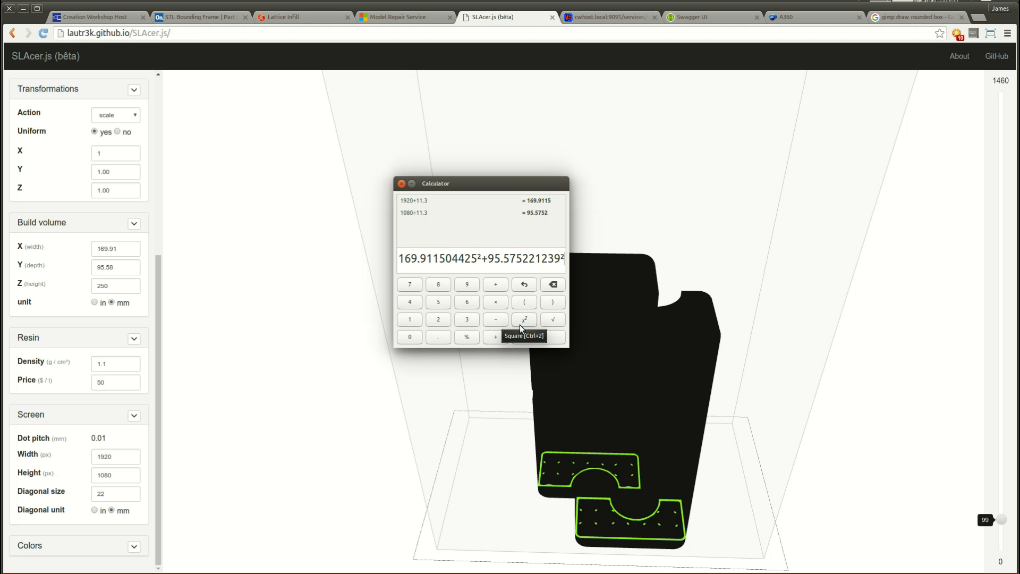
pyautogui.press('Return')
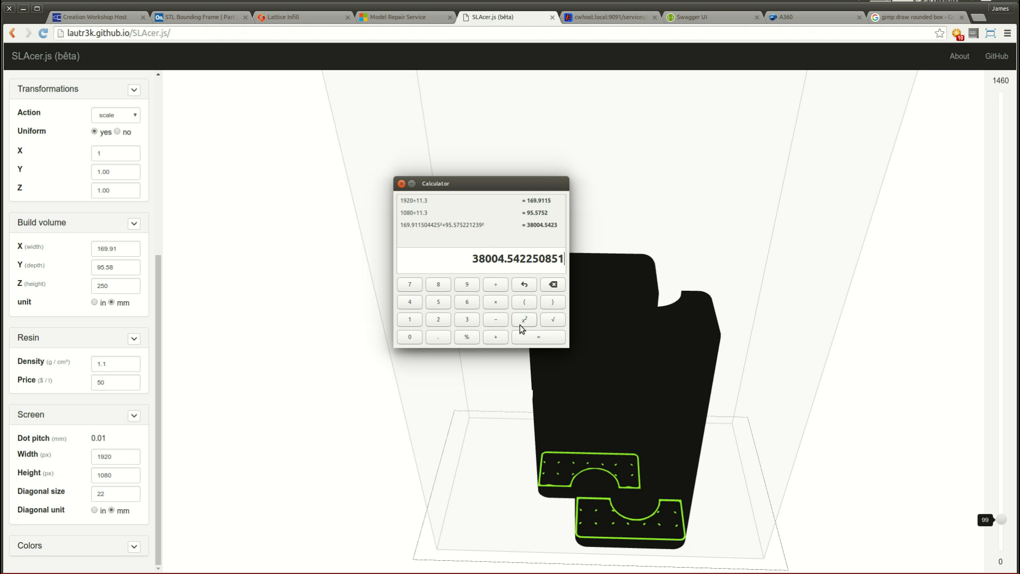
# Take the square root of the summed squares to get the screen diagonal.
pyautogui.click(551, 318)
pyautogui.press('BackSpace')
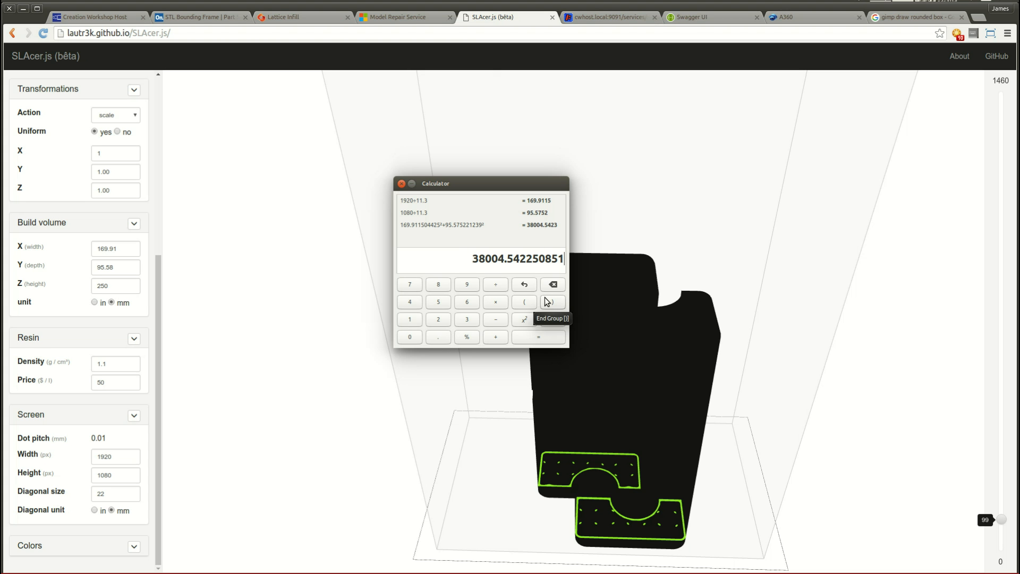
pyautogui.press('Home')
pyautogui.click(552, 320)
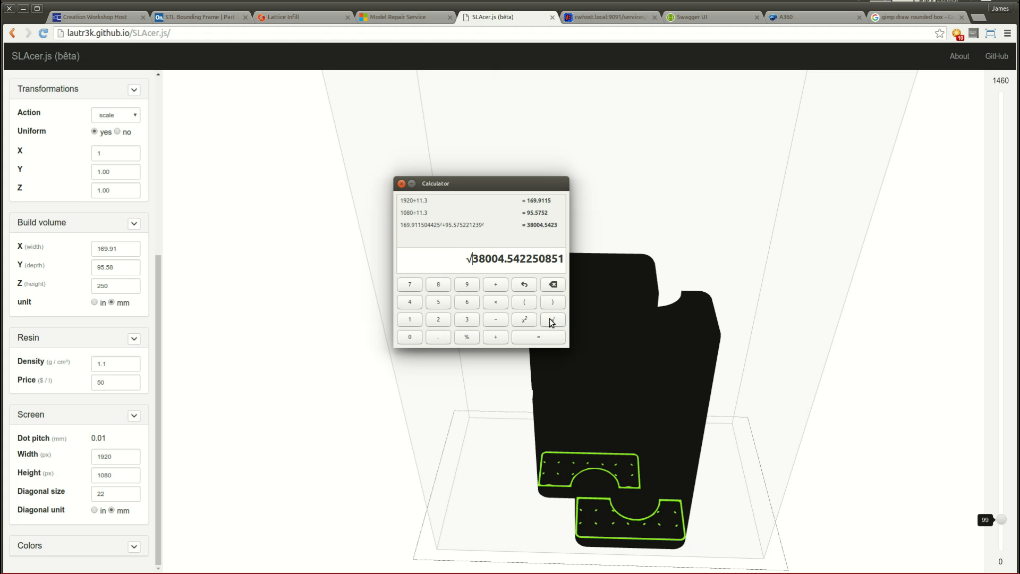
pyautogui.press('Return')
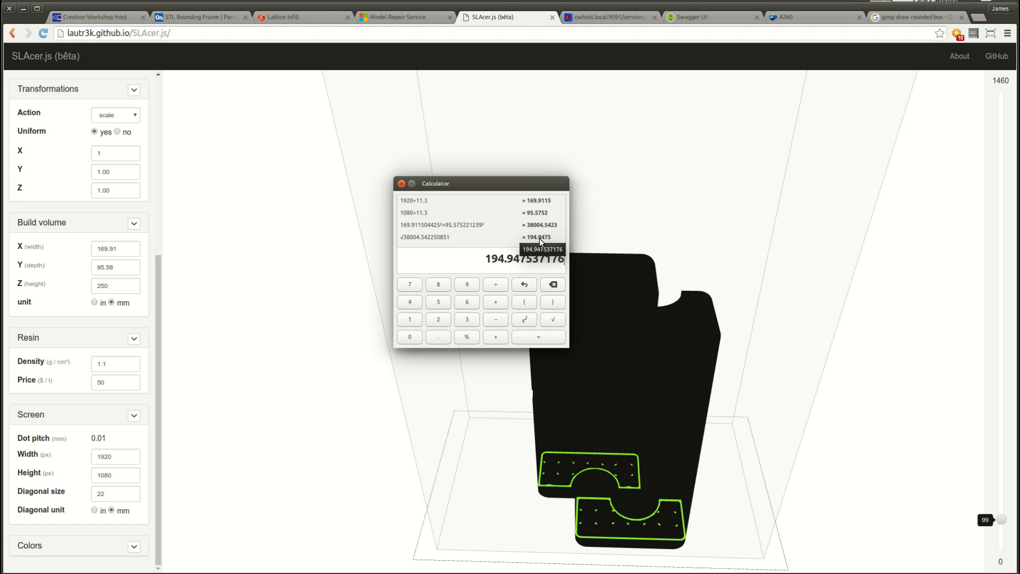
# Set the screen's diagonal size to 194.95 mm in the SLAcer.js settings.
pyautogui.doubleClick(97, 494)
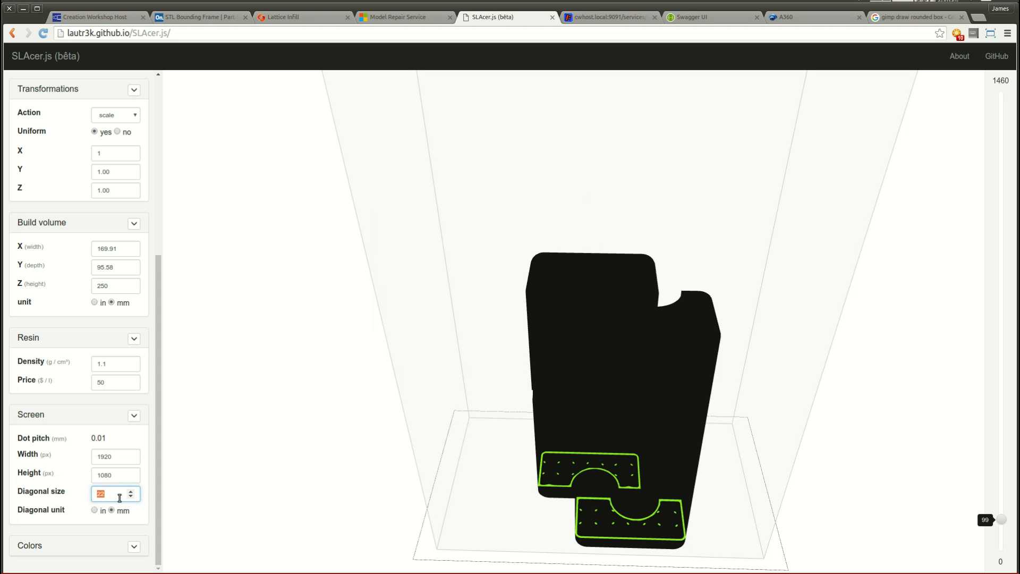
pyautogui.hotkey('alt', 'Tab')
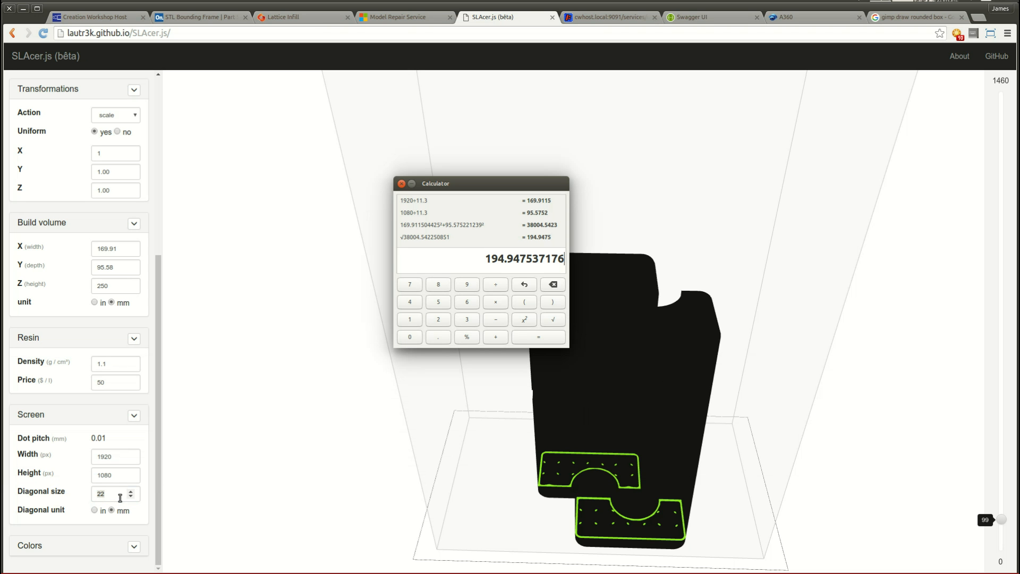
pyautogui.write('194')
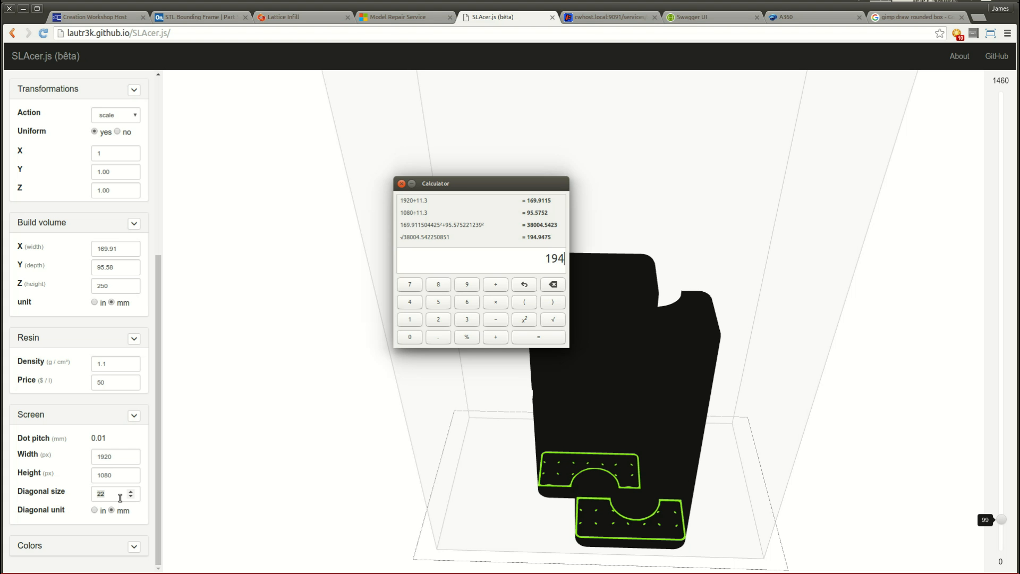
pyautogui.click(120, 498)
pyautogui.doubleClick(120, 498)
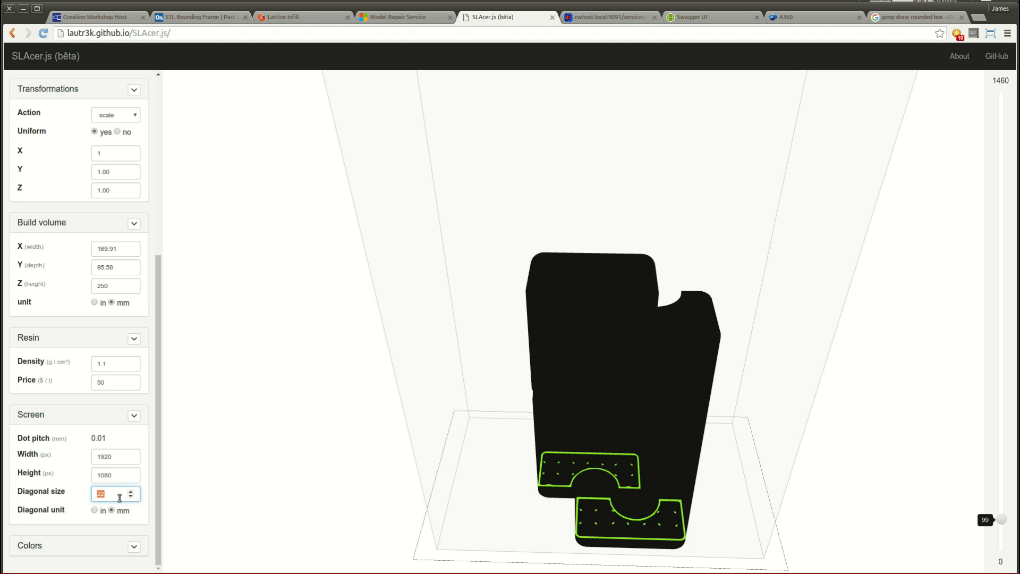
pyautogui.write('194.95')
pyautogui.press('Tab')
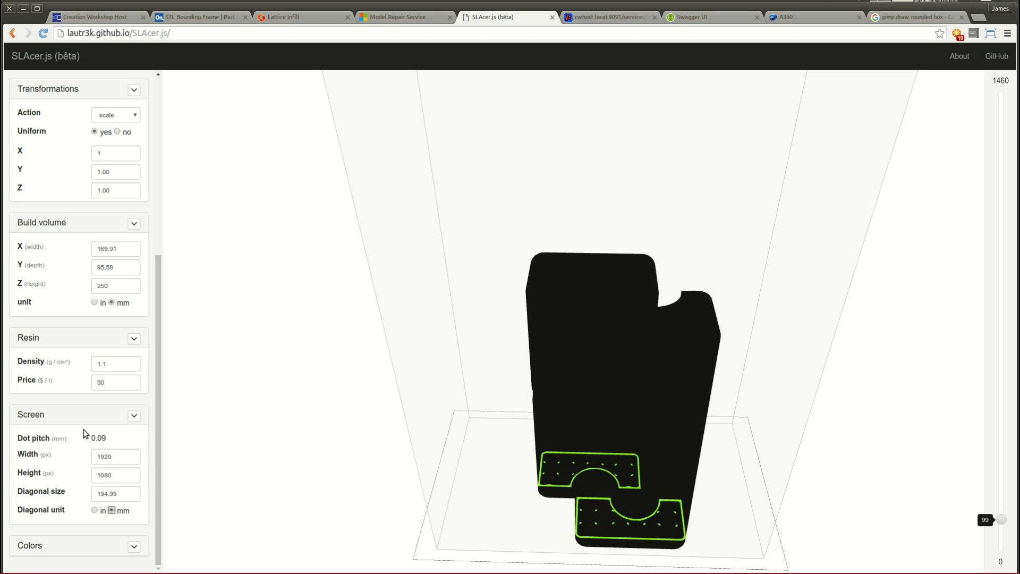
# Compare the screen's dot pitch with the Titan1-88-flexvat profile's DotsPermmX value in the Swagger UI slicing profiles response.
pyautogui.click(106, 437)
pyautogui.moveTo(106, 437); pyautogui.dragTo(88, 437)
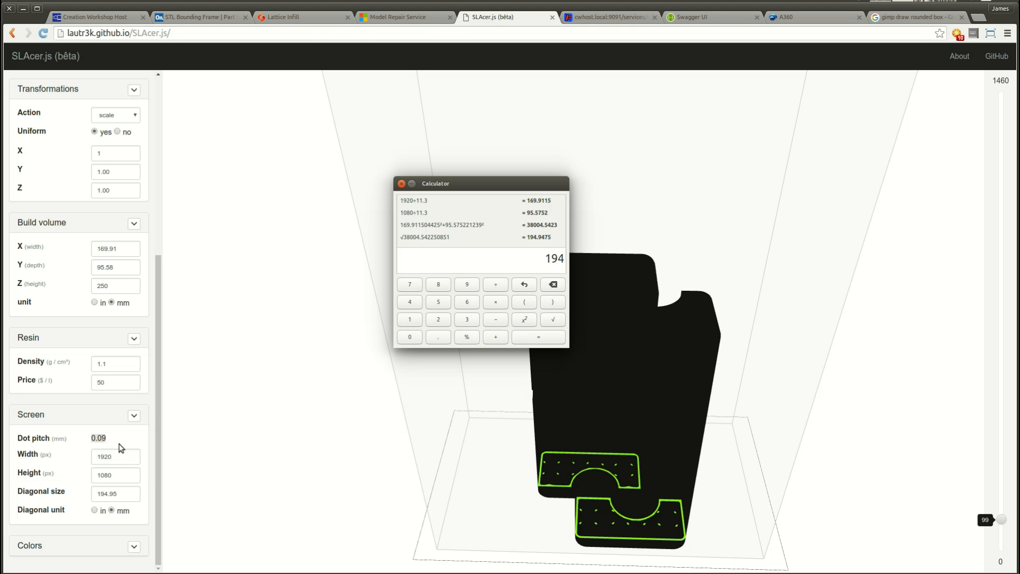
pyautogui.hotkey('alt', 'Tab')
pyautogui.hotkey('ctrl', 'Tab')
pyautogui.hotkey('ctrl', 'Tab')
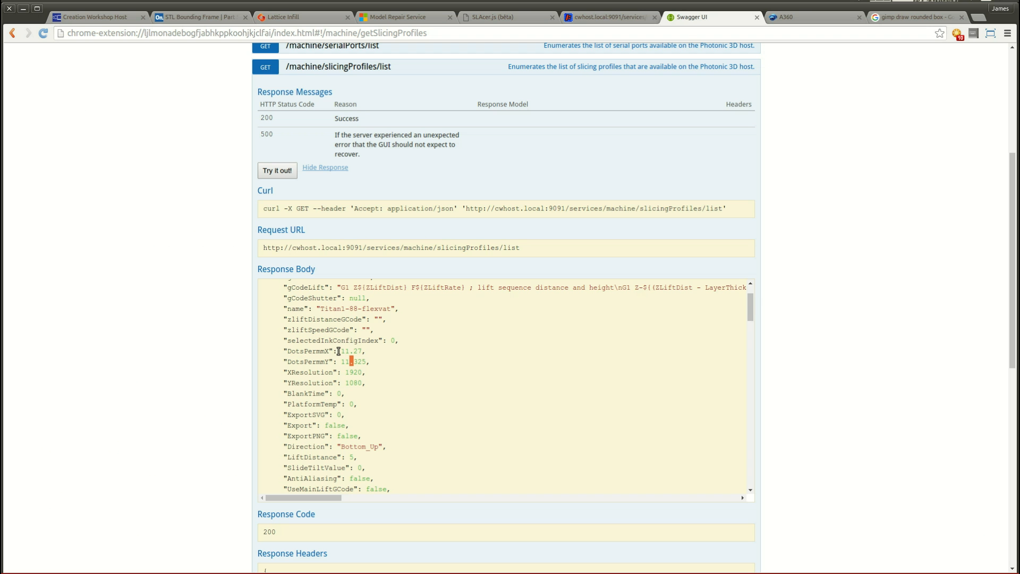
pyautogui.moveTo(342, 351); pyautogui.dragTo(361, 352)
pyautogui.hotkey('ctrl', 'shift', 'Tab')
pyautogui.hotkey('ctrl', 'Tab')
pyautogui.hotkey('ctrl', 'shift', 'Tab')
pyautogui.hotkey('ctrl', 'shift', 'Tab')
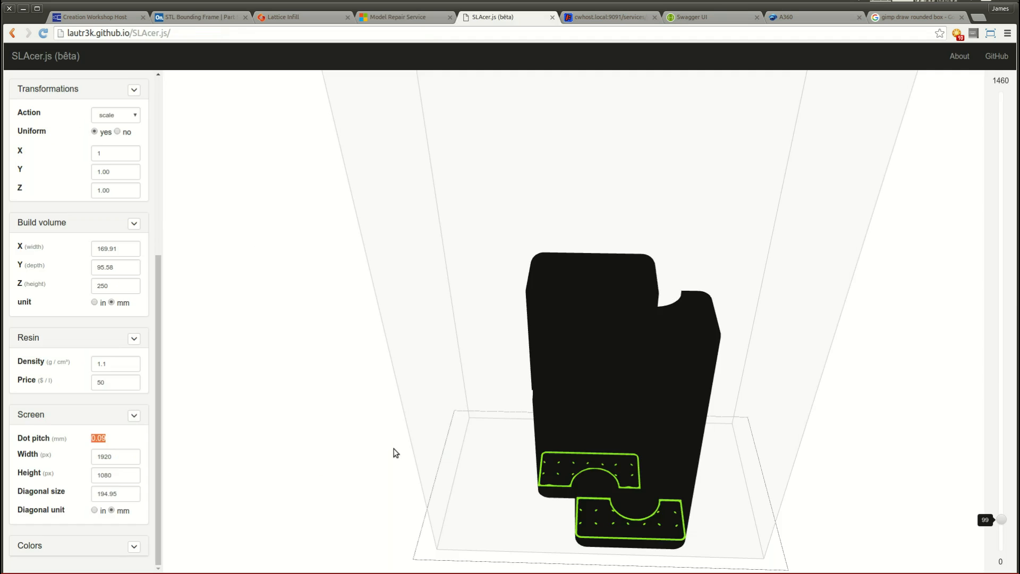
pyautogui.hotkey('ctrl', 'shift', 'Tab')
pyautogui.hotkey('ctrl', 'shift', 'Tab')
pyautogui.hotkey('ctrl', 'shift', 'Tab')
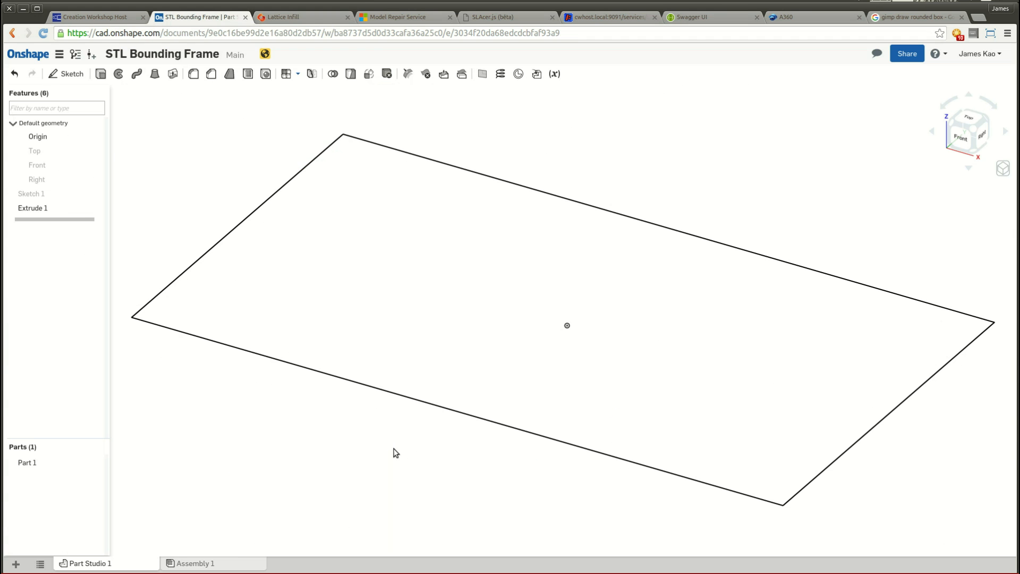
pyautogui.hotkey('ctrl', 'Tab')
pyautogui.hotkey('ctrl', 'Tab')
pyautogui.hotkey('ctrl', 'Tab')
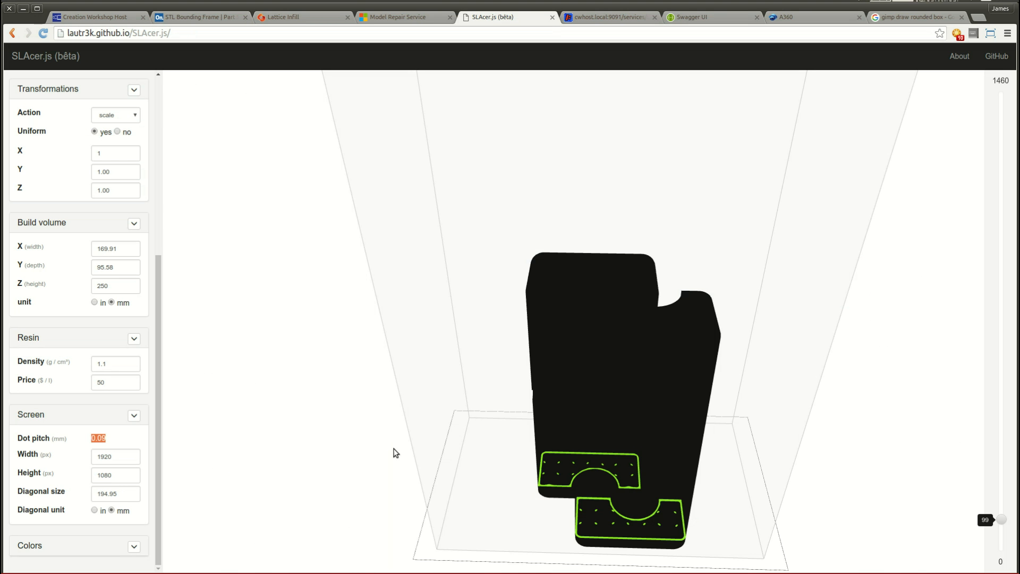
pyautogui.hotkey('ctrl', 'Tab')
pyautogui.hotkey('ctrl', 'Tab')
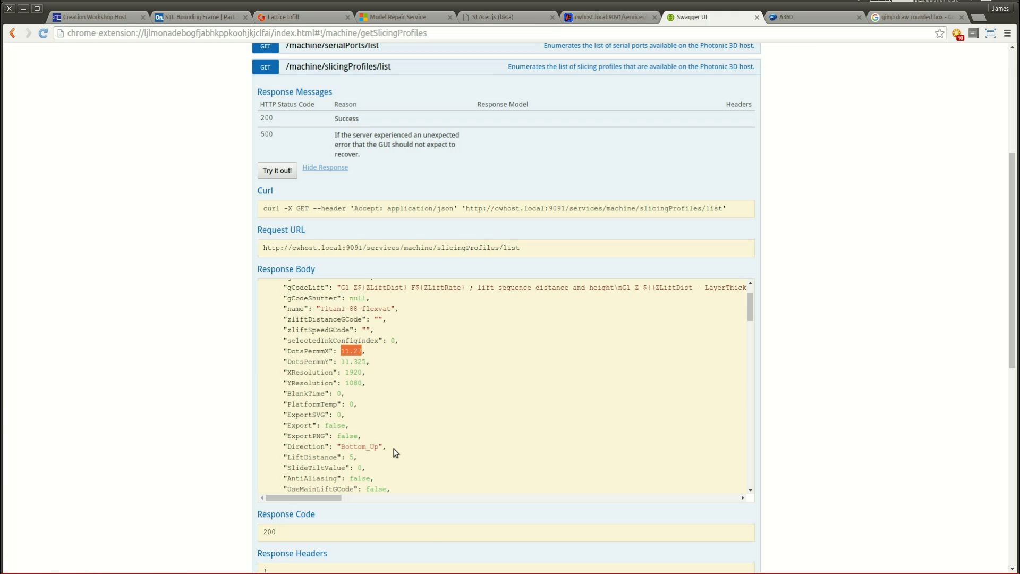
# Calculate 1/11.3 in the Calculator, check it against the SLAcer.js dot pitch, and close the Calculator.
pyautogui.hotkey('ctrl', 'shift', 'Tab')
pyautogui.hotkey('ctrl', 'shift', 'Tab')
pyautogui.hotkey('alt', 'Tab')
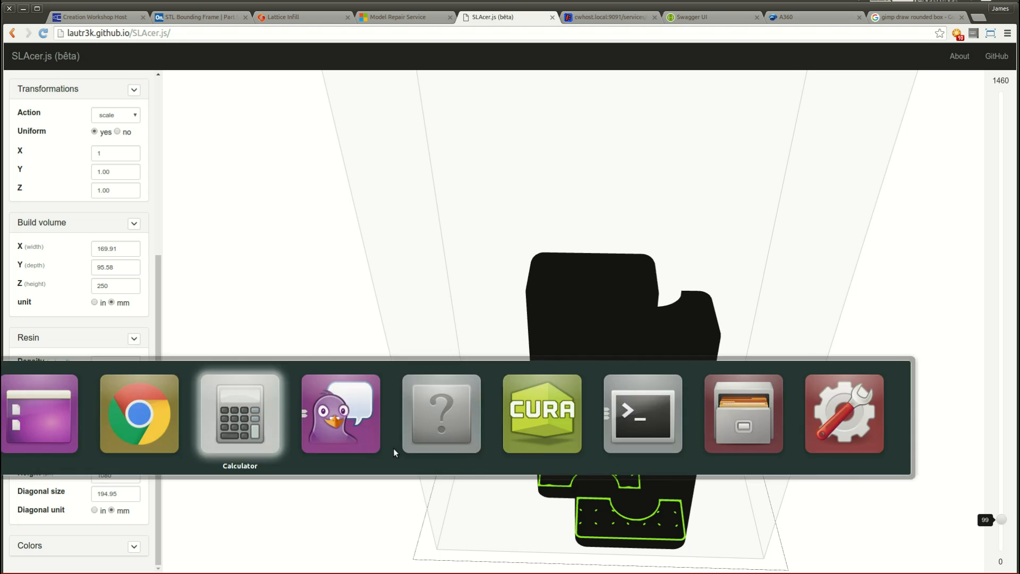
pyautogui.press('BackSpace')
pyautogui.press('BackSpace')
pyautogui.press('BackSpace')
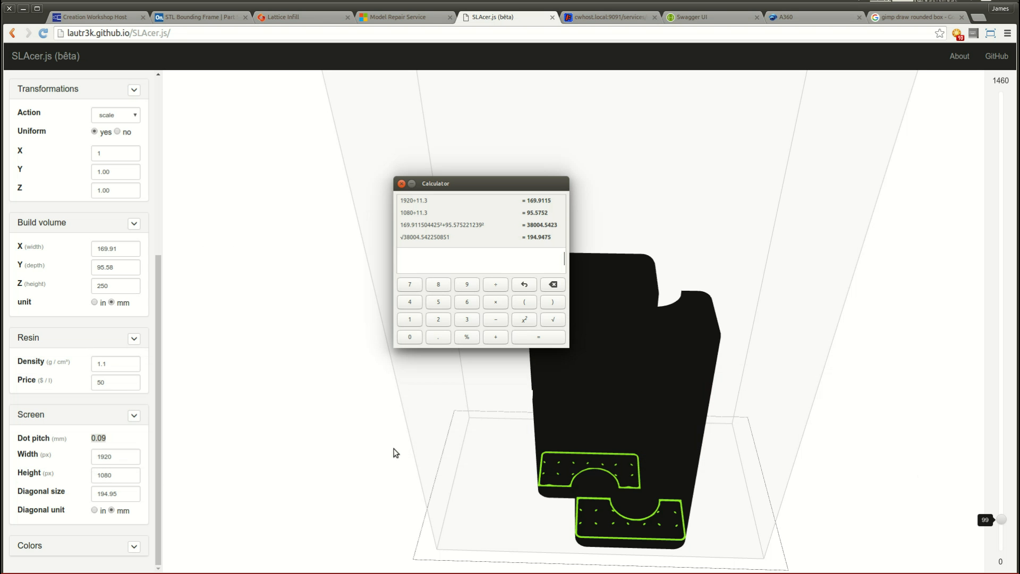
pyautogui.write('1/11.3')
pyautogui.press('Return')
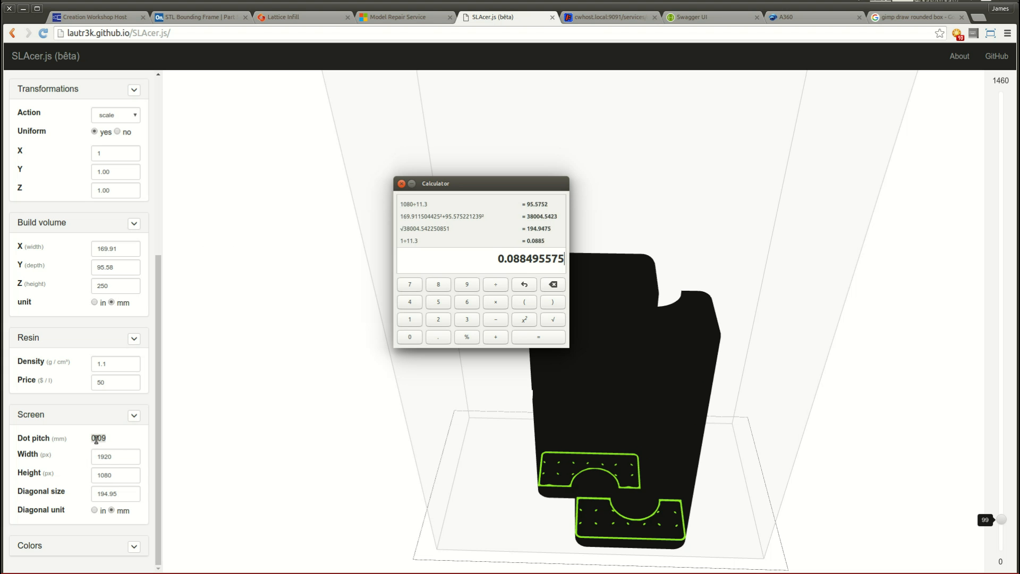
pyautogui.doubleClick(98, 438)
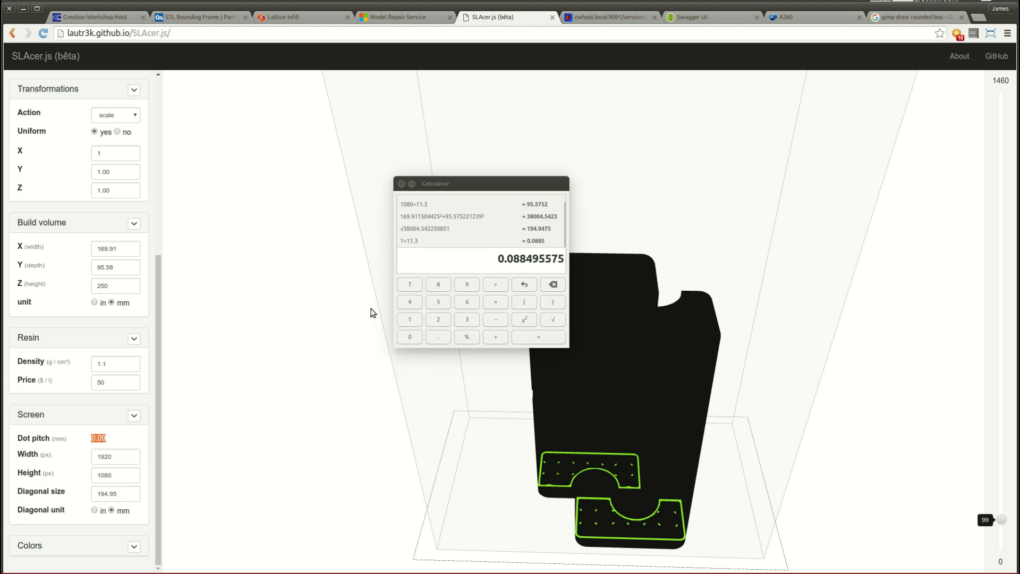
pyautogui.click(402, 200)
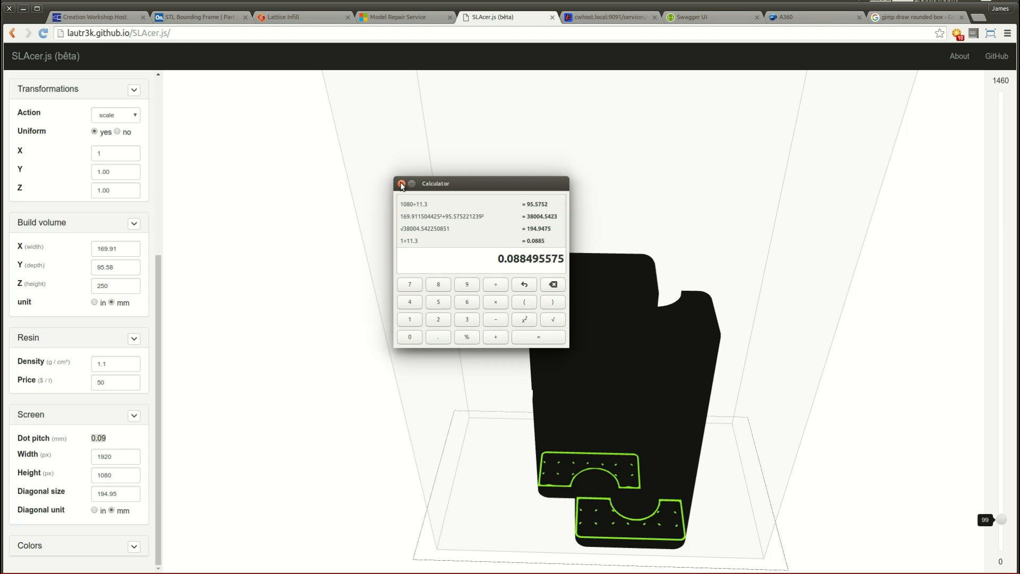
pyautogui.click(402, 185)
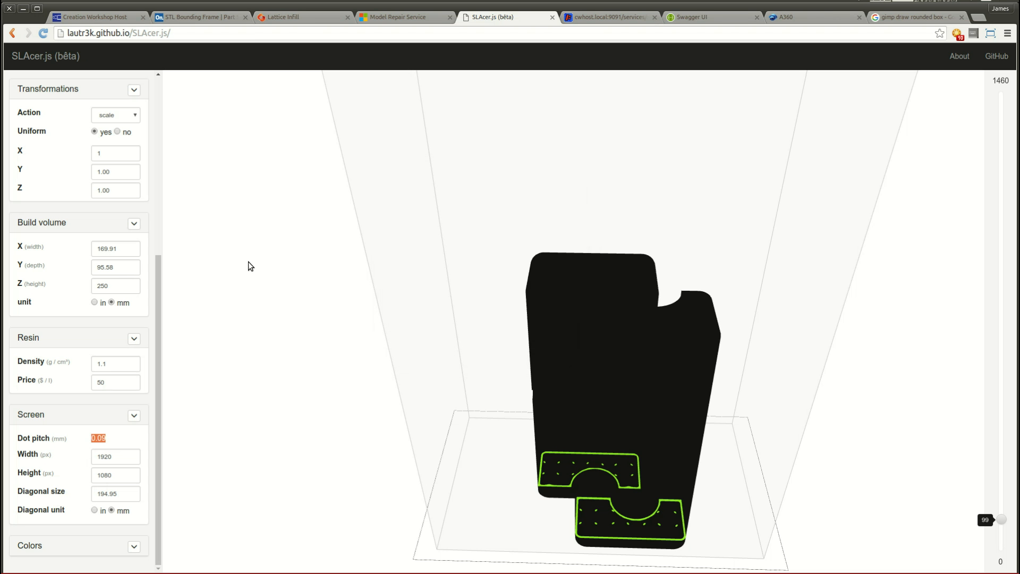
# Inspect the mold from above inside the build volume and scrub through its slices, ending at layer 0.
pyautogui.moveTo(155, 411); pyautogui.dragTo(155, 219)
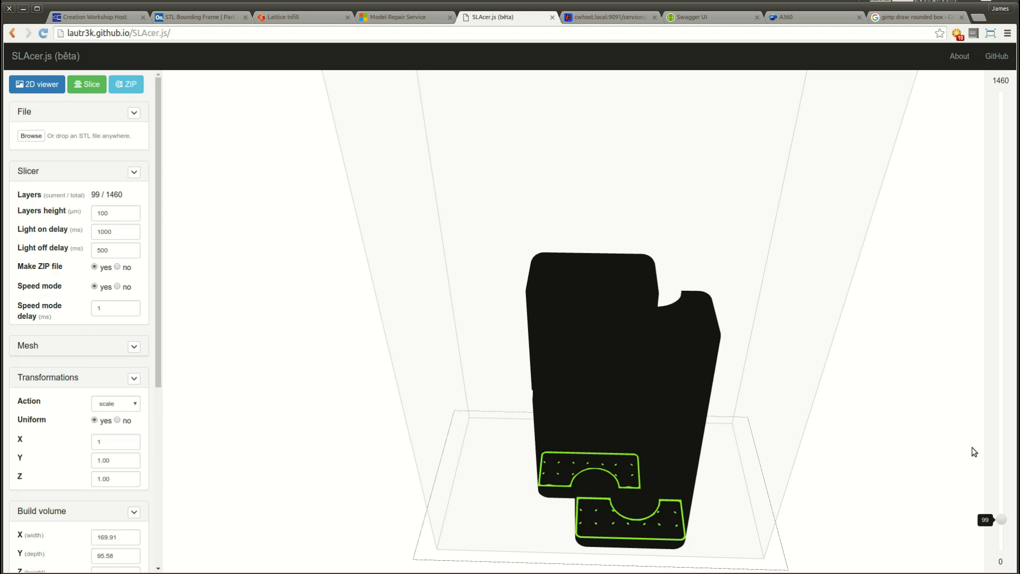
pyautogui.moveTo(915, 387); pyautogui.dragTo(917, 475)
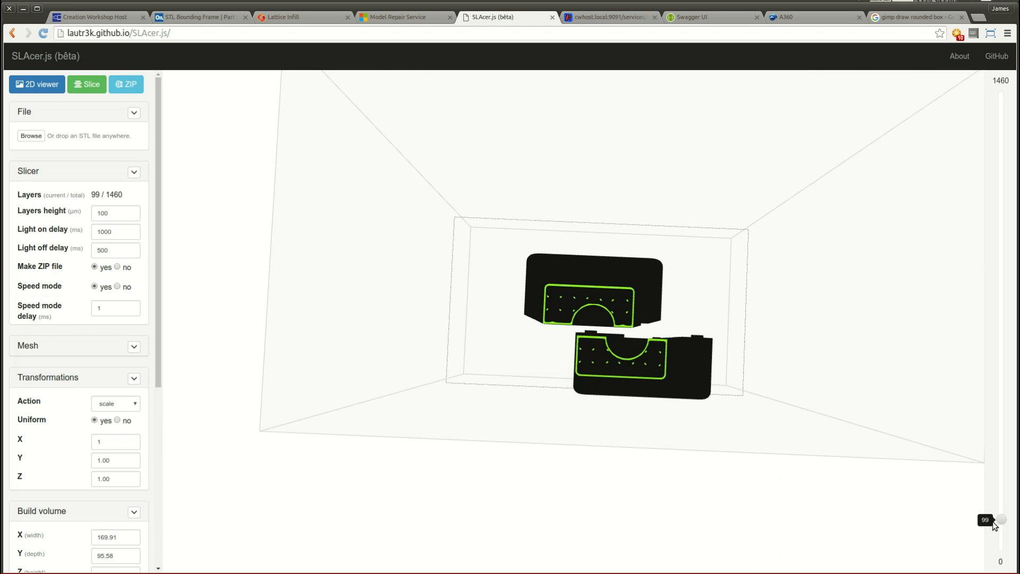
pyautogui.moveTo(556, 499); pyautogui.dragTo(564, 498)
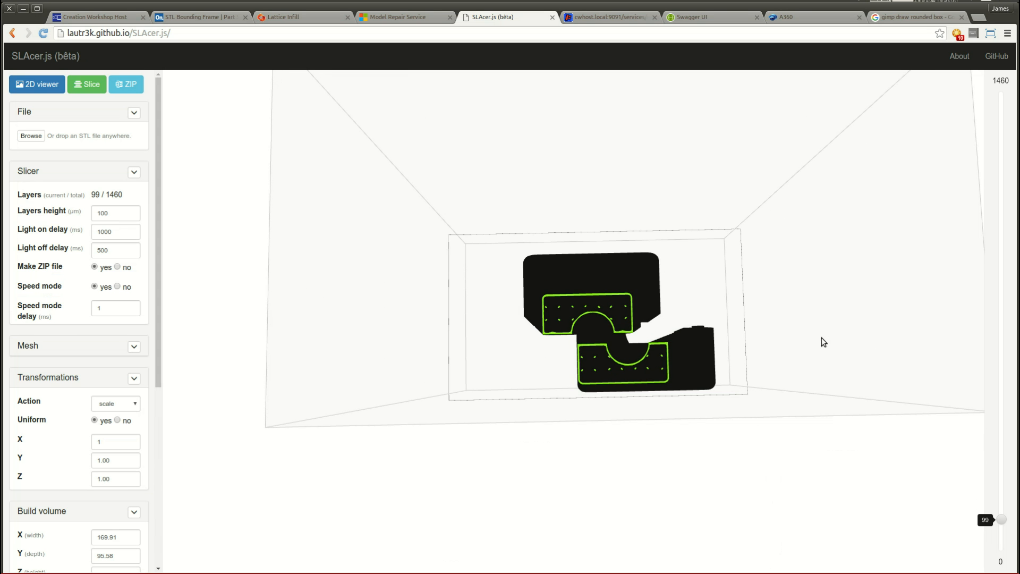
pyautogui.moveTo(1004, 523); pyautogui.dragTo(987, 93)
pyautogui.moveTo(984, 152); pyautogui.dragTo(989, 558)
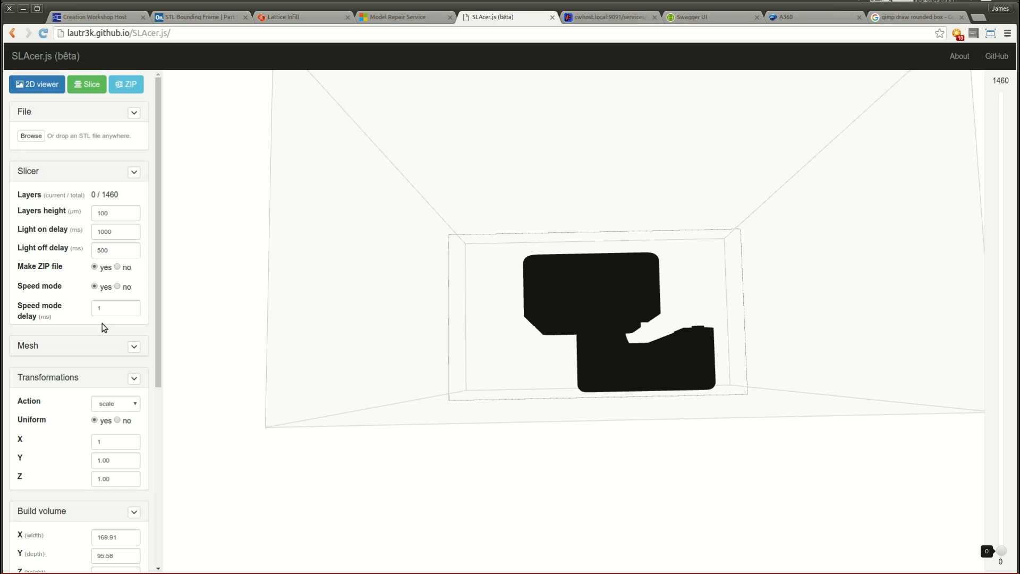
# Check the slicer's layer height, then switch to Creation Workshop Host and examine the Slice Height in the Default ink configuration.
pyautogui.doubleClick(107, 213)
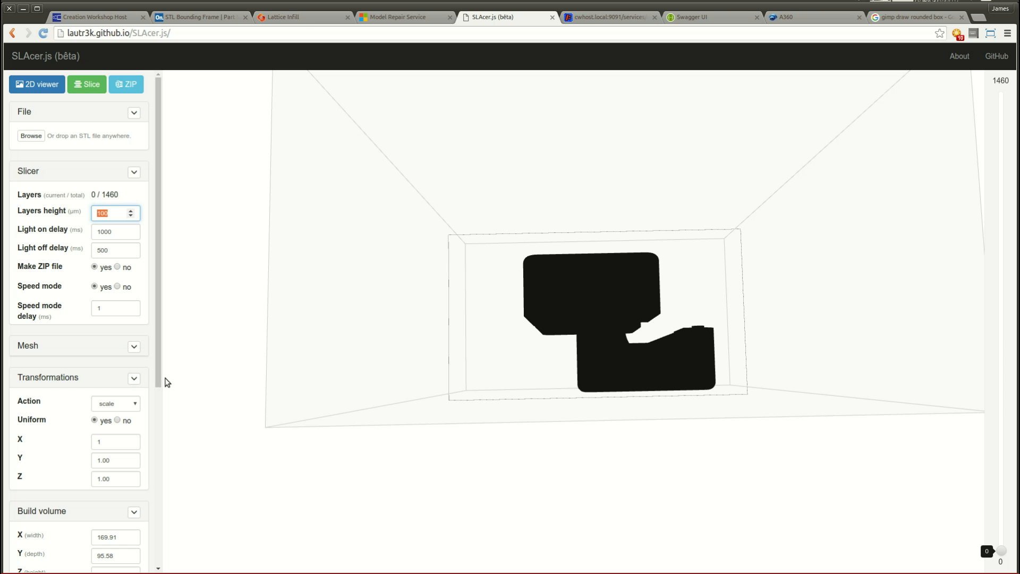
pyautogui.click(85, 17)
pyautogui.scroll(-6, 99, 443)
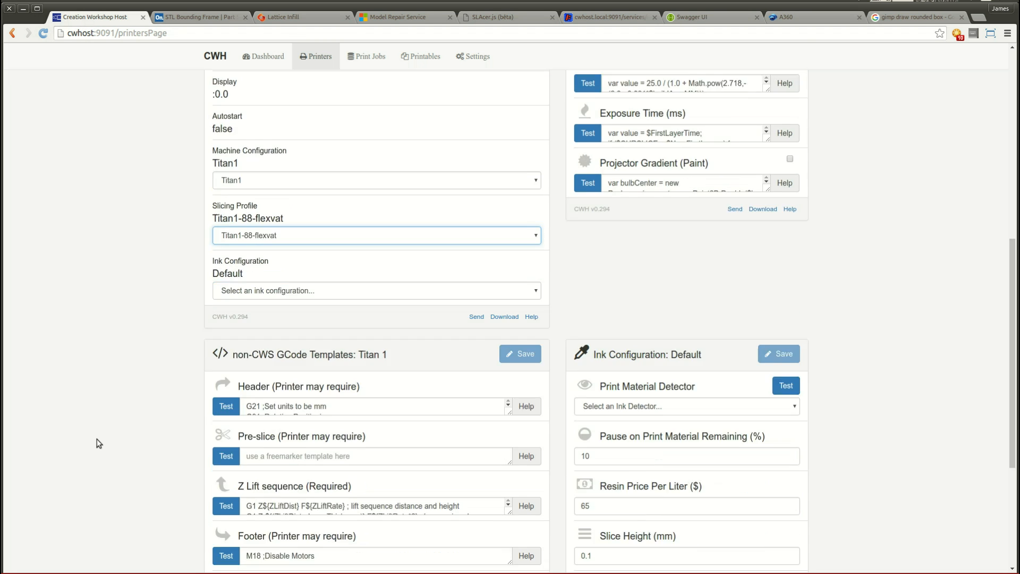
pyautogui.scroll(1, 99, 443)
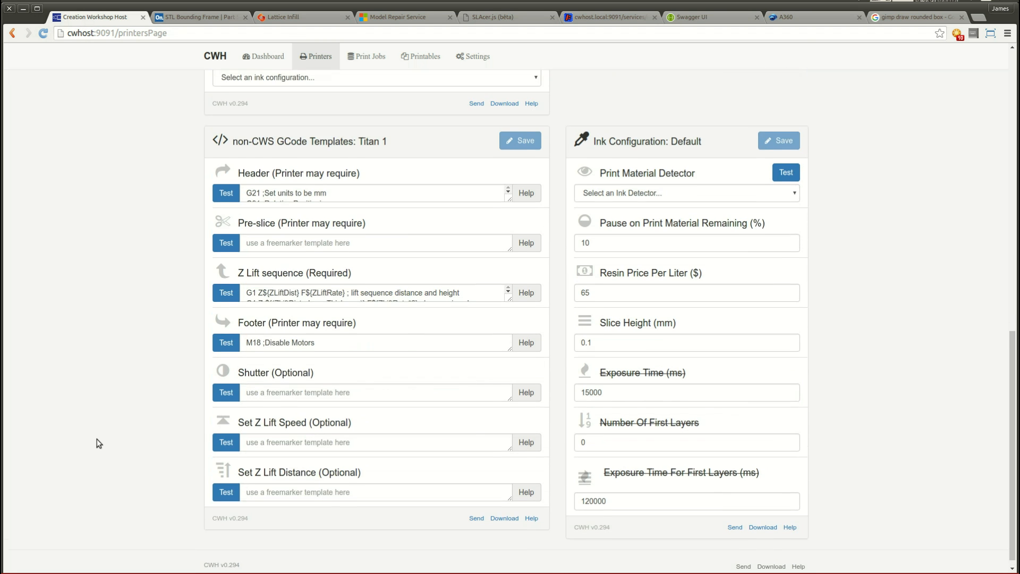
# Compare the Default ink's Slice Height with the SLAcer.js layer height, and check the light on/off delays and the Make ZIP file option.
pyautogui.moveTo(626, 360); pyautogui.dragTo(543, 357)
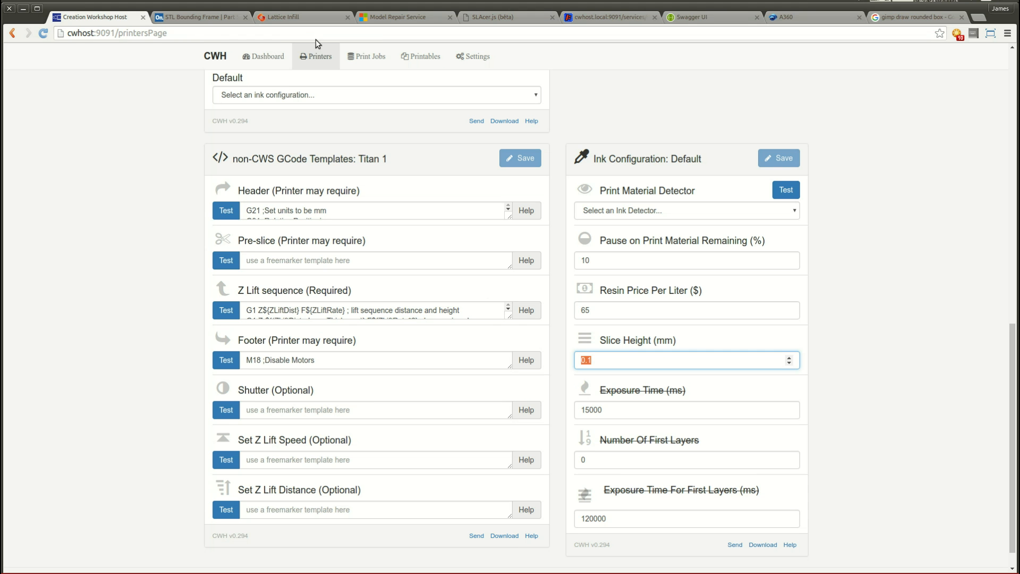
pyautogui.click(493, 18)
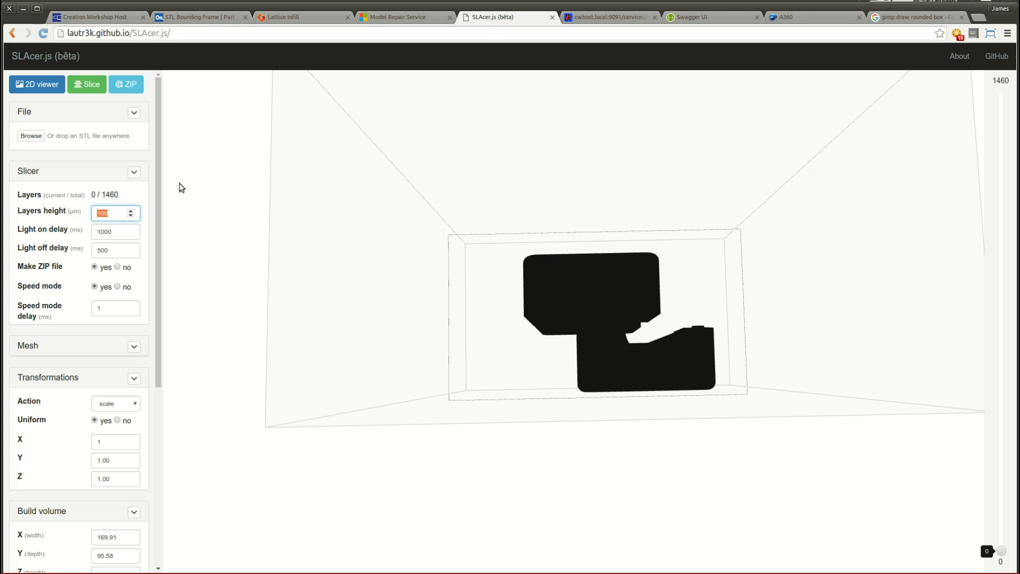
pyautogui.doubleClick(105, 214)
pyautogui.moveTo(115, 232); pyautogui.dragTo(105, 232)
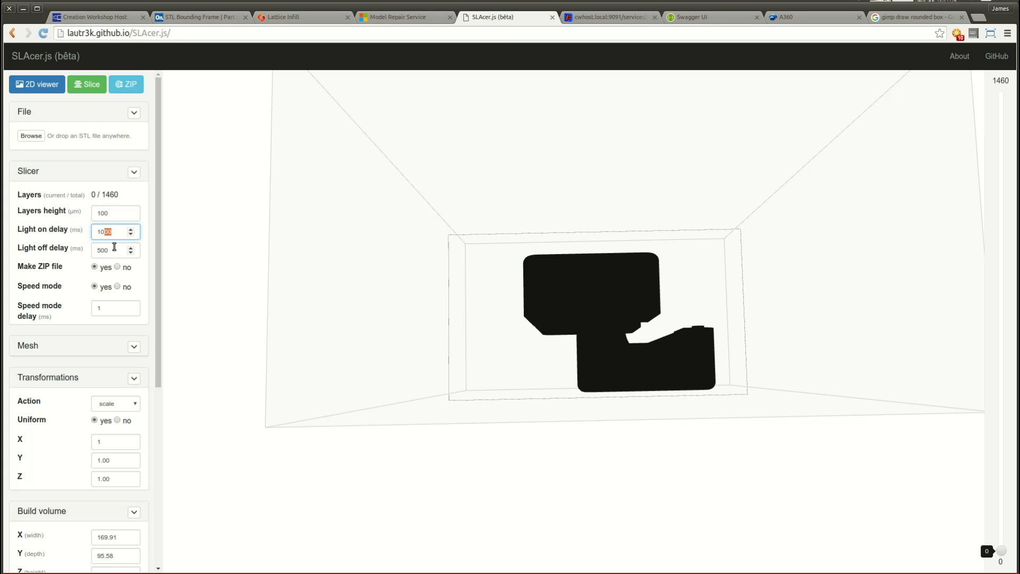
pyautogui.press('Tab')
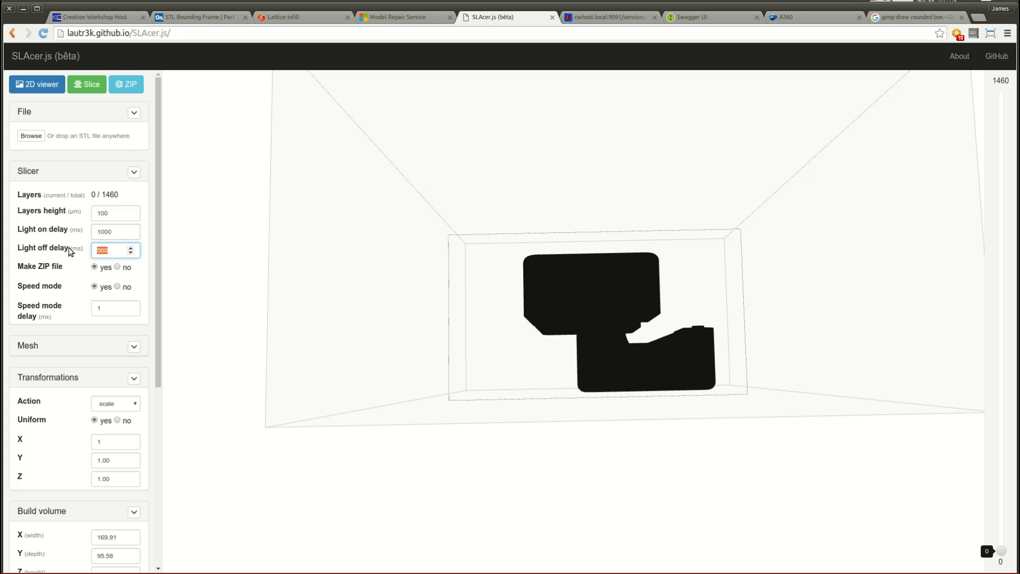
pyautogui.click(95, 267)
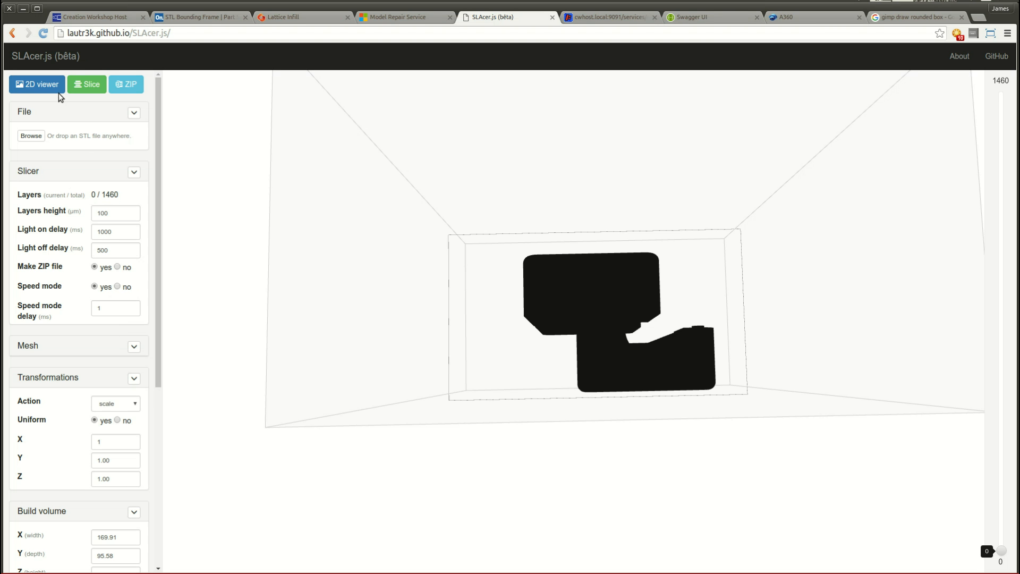
# Slice the mold through all its layers in SLAcer.js and close the leftover gimp search page.
pyautogui.click(90, 84)
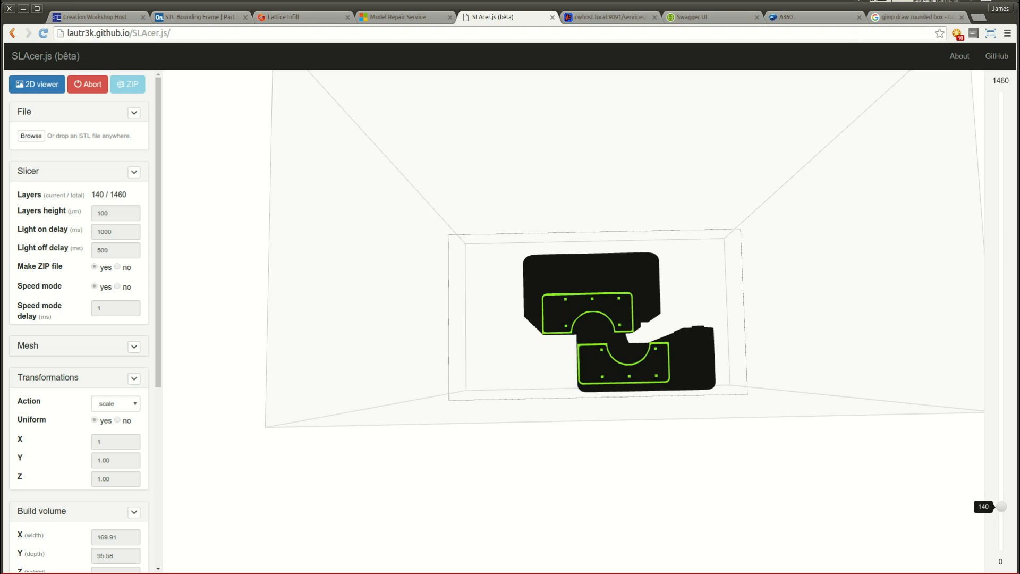
pyautogui.click(837, 1)
pyautogui.click(841, 18)
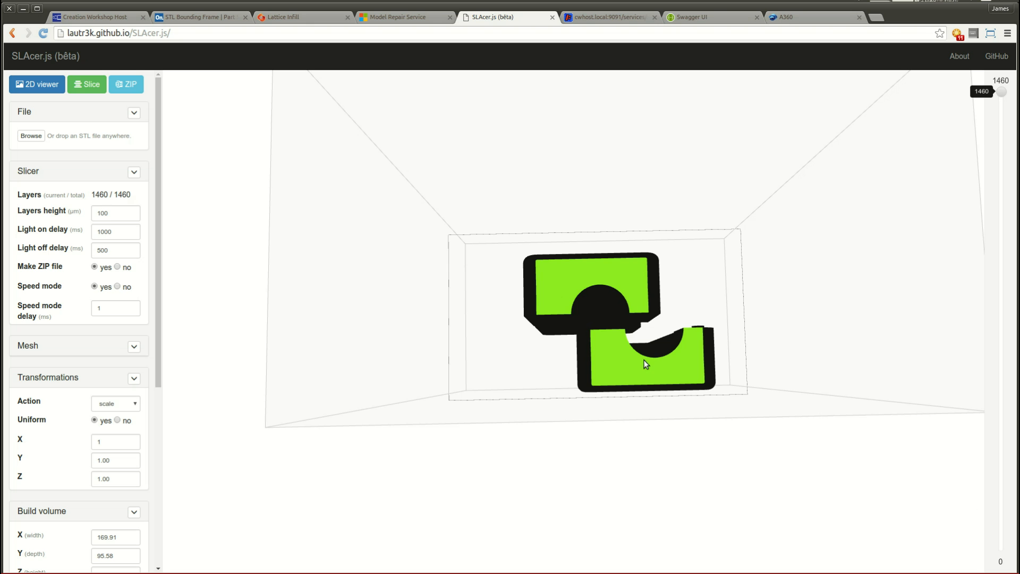
# Export the slices as a ZIP named SLAcer.zip in the titan1 models folder, replacing the existing file.
pyautogui.click(123, 87)
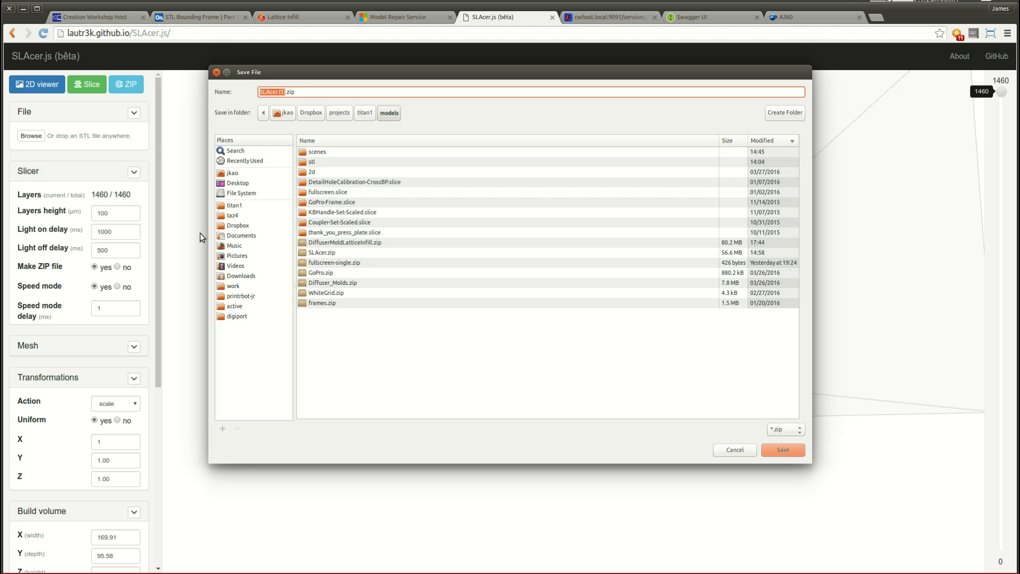
pyautogui.click(326, 254)
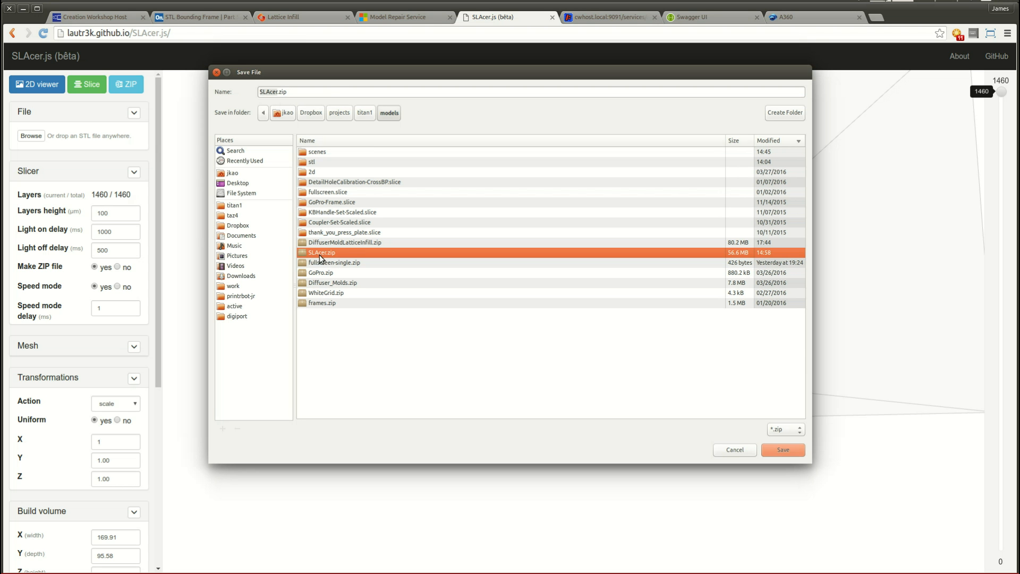
pyautogui.click(349, 243)
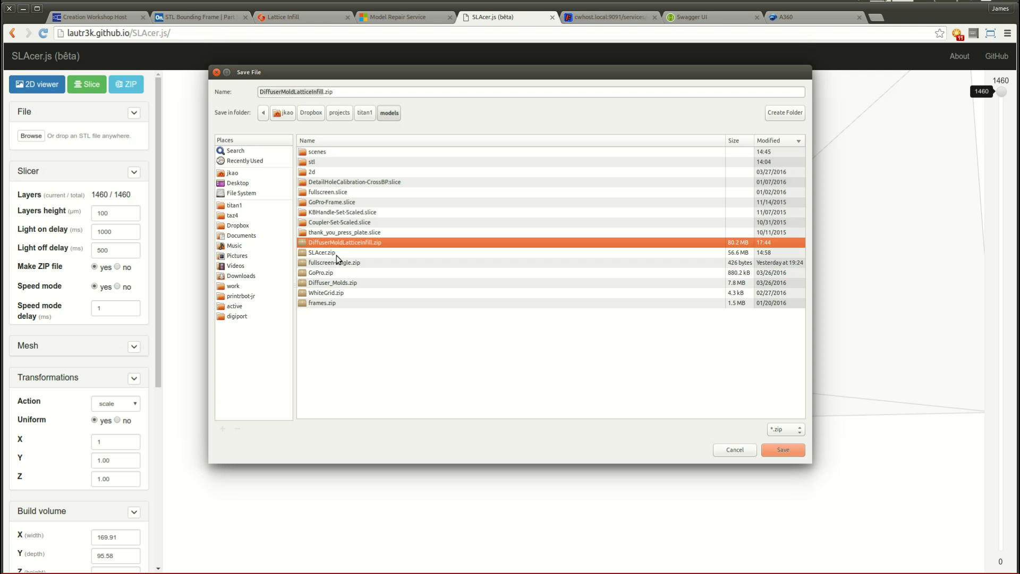
pyautogui.click(335, 256)
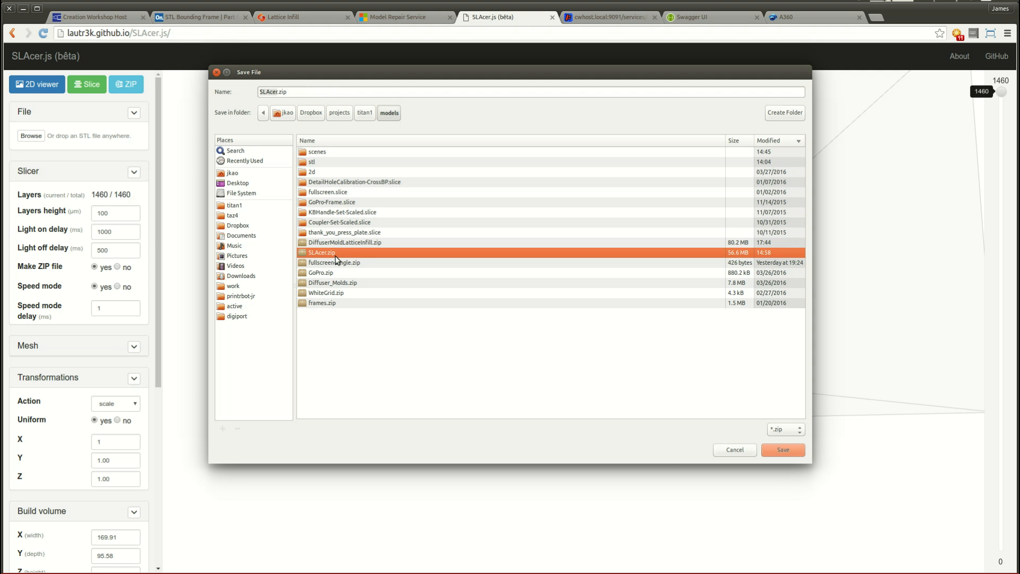
pyautogui.click(775, 451)
pyautogui.click(586, 313)
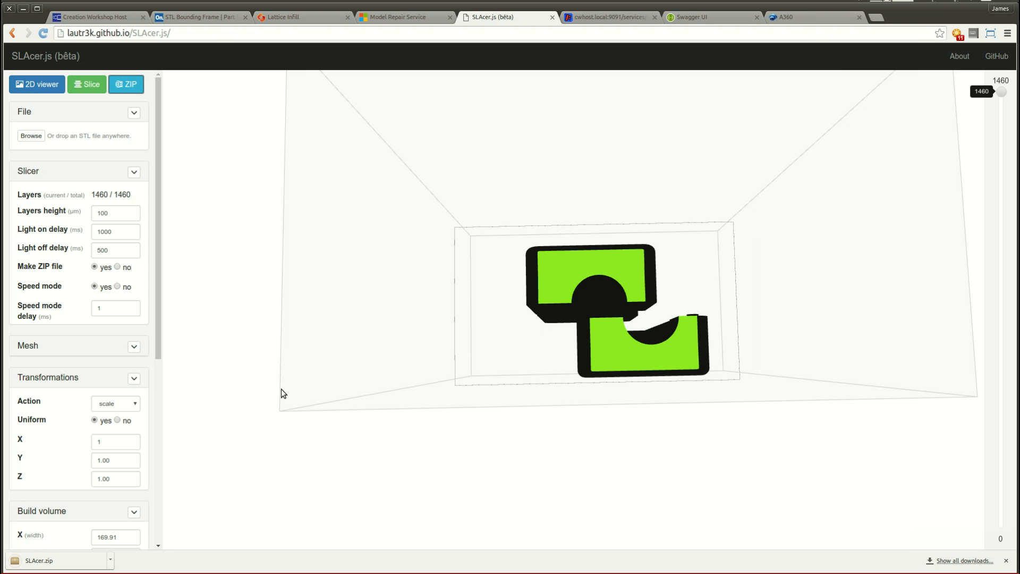
# Open the downloaded SLAcer.zip and examine the PNG images in its slices folder.
pyautogui.click(69, 561)
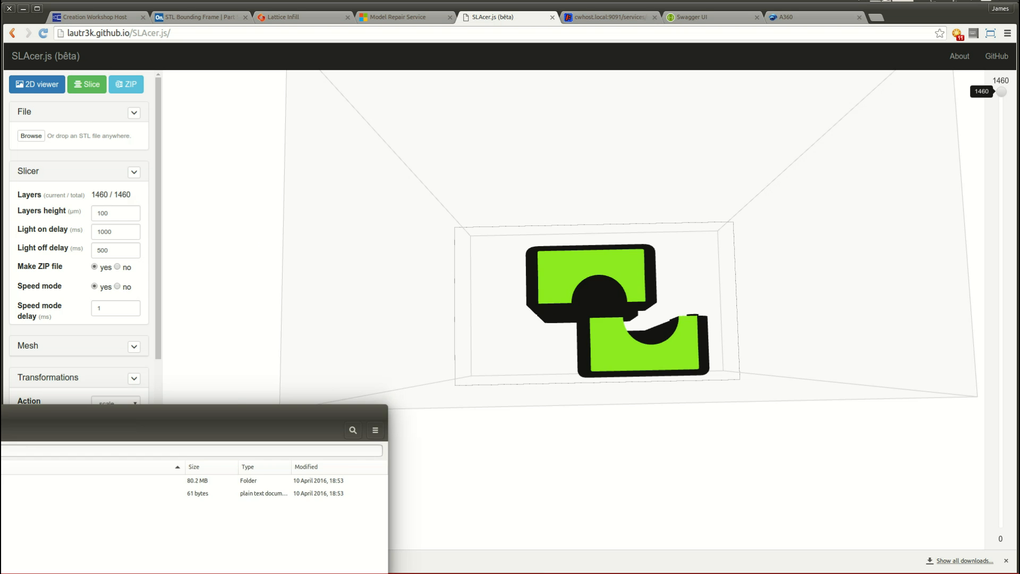
pyautogui.moveTo(1, 412); pyautogui.dragTo(447, 95)
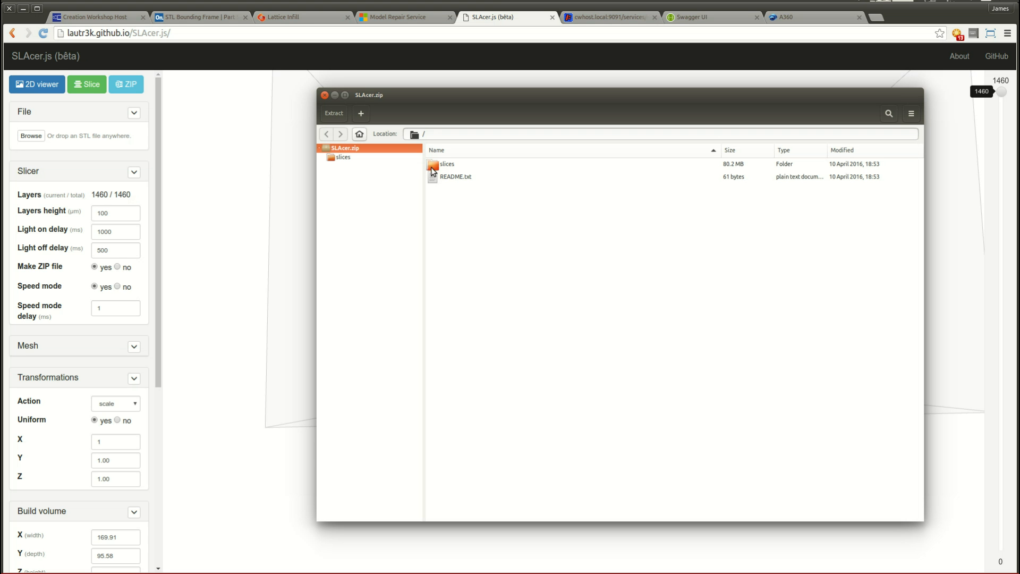
pyautogui.doubleClick(435, 166)
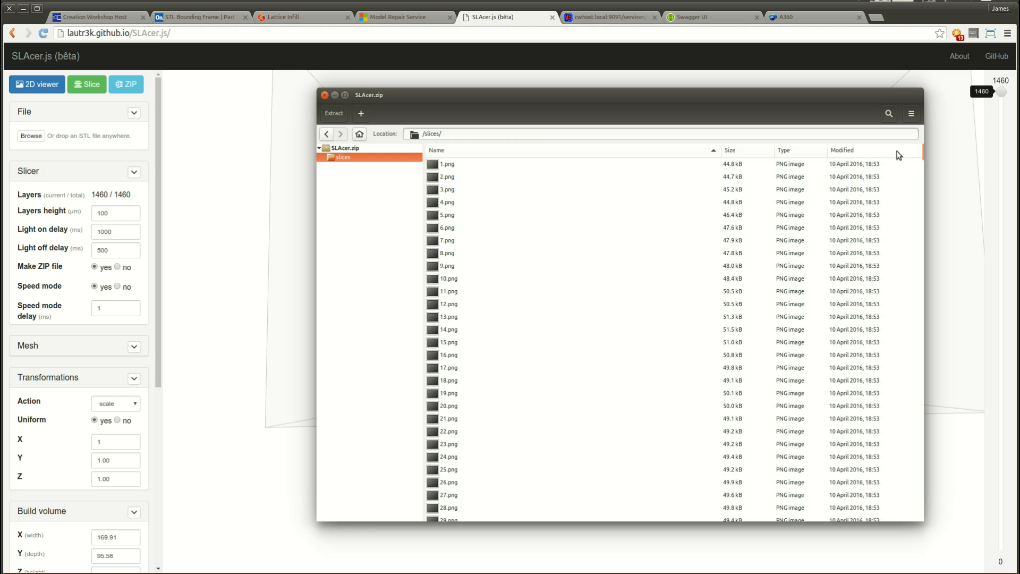
pyautogui.moveTo(921, 154); pyautogui.dragTo(899, 111)
# Switch to Creation Workshop Host and check the details of the DiffuserMoldLatticeInfill.zip print job.
pyautogui.click(107, 17)
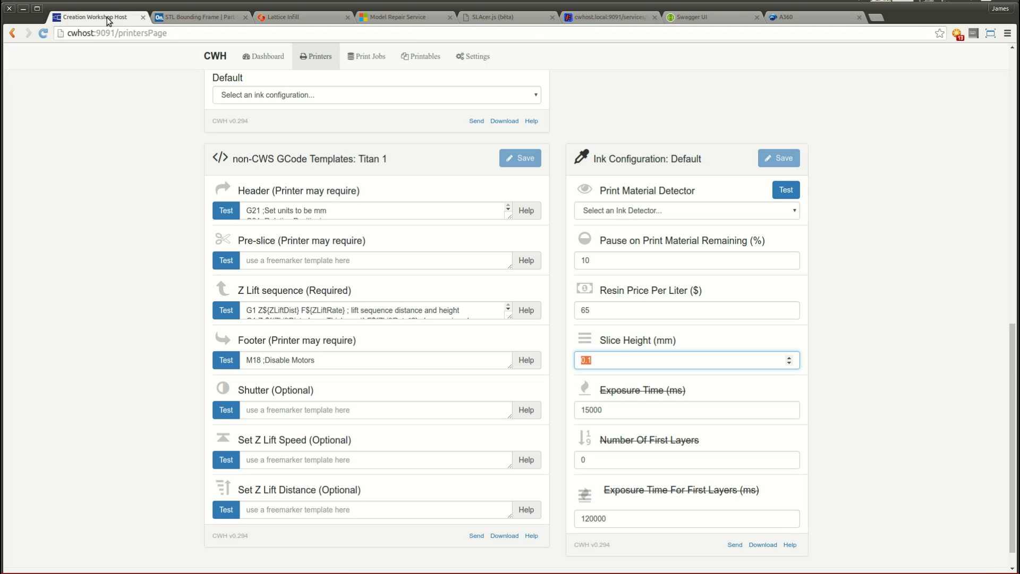
pyautogui.click(370, 57)
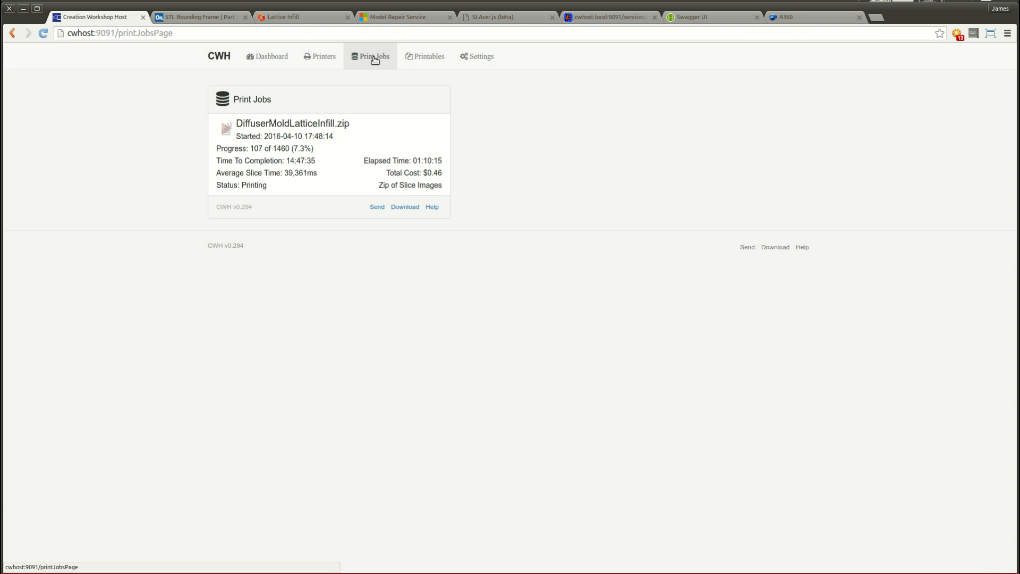
pyautogui.click(309, 137)
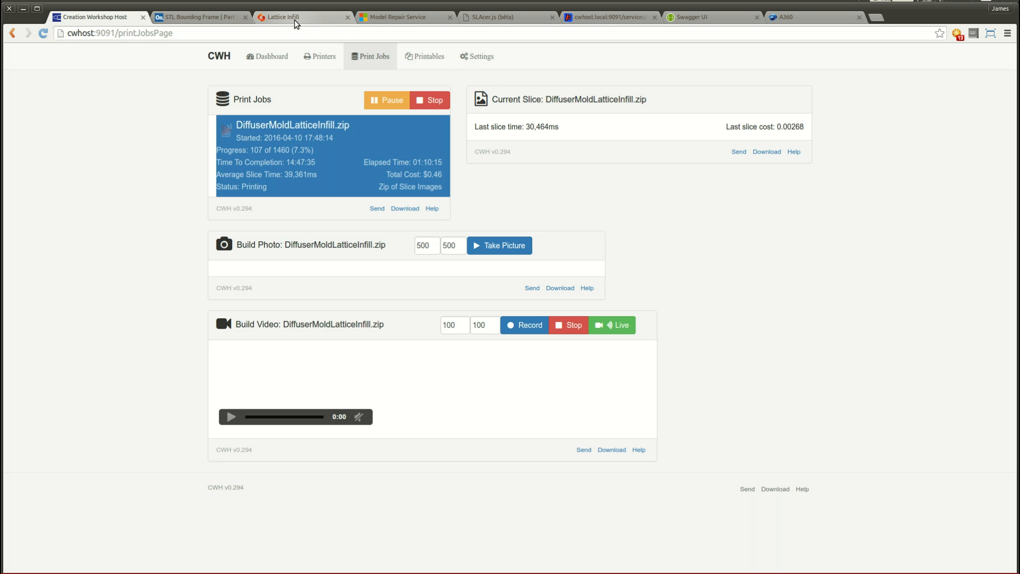
pyautogui.click(475, 19)
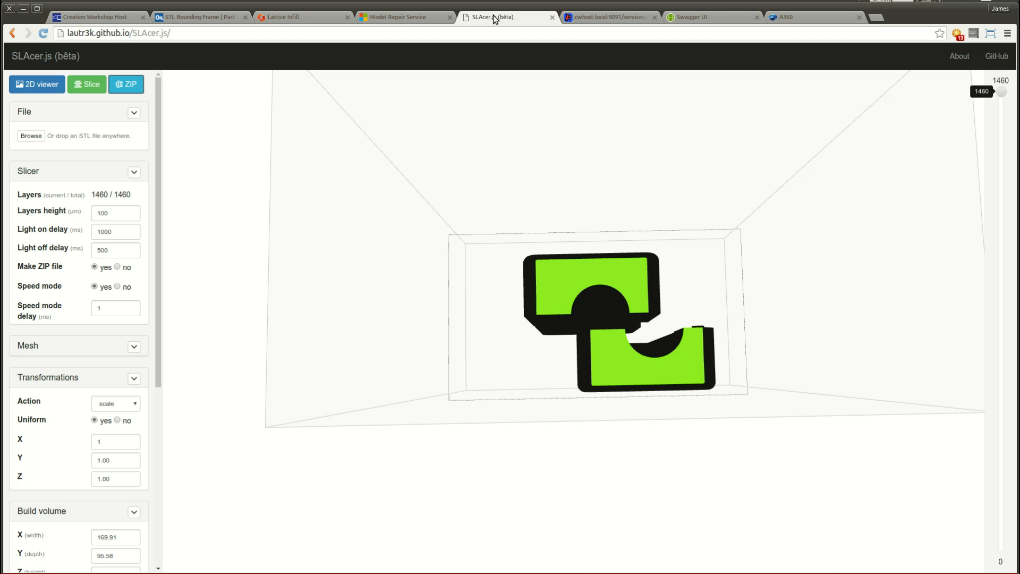
pyautogui.click(306, 17)
pyautogui.click(181, 17)
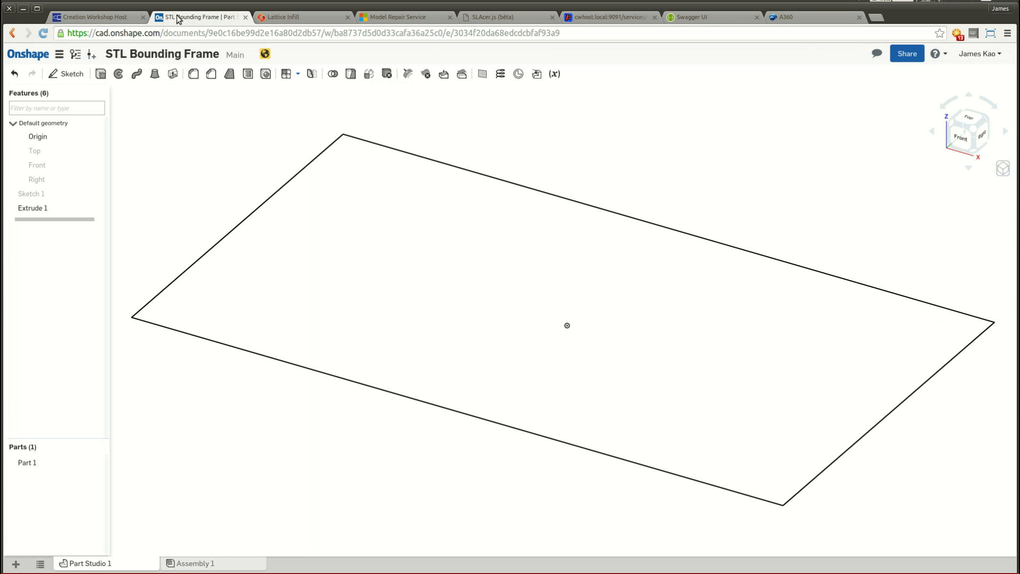
pyautogui.click(267, 18)
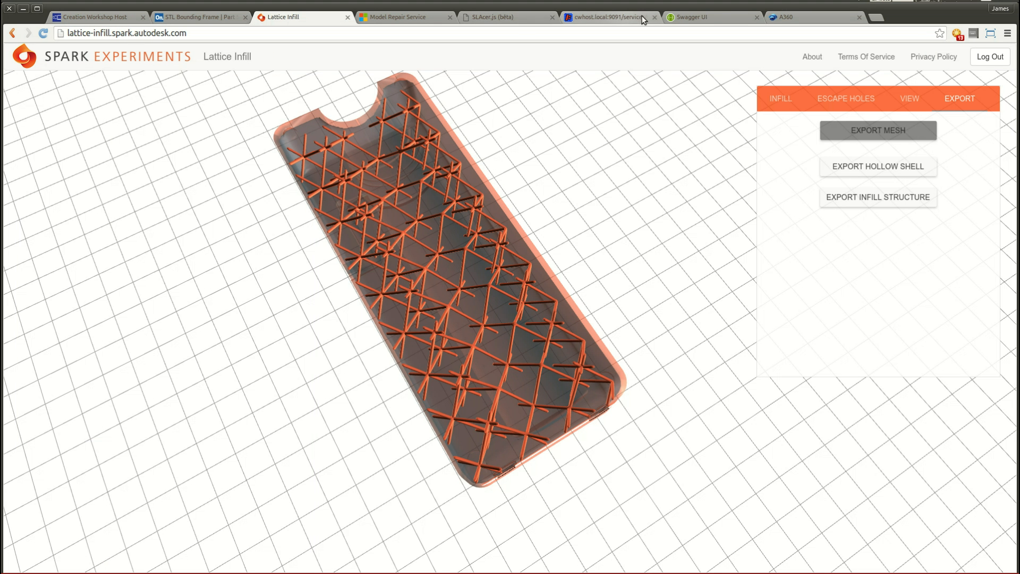
# Return to the SLAcer.zip archive, inspect the first slice image, 1.png, and close the image viewer.
pyautogui.hotkey('alt', 'Tab')
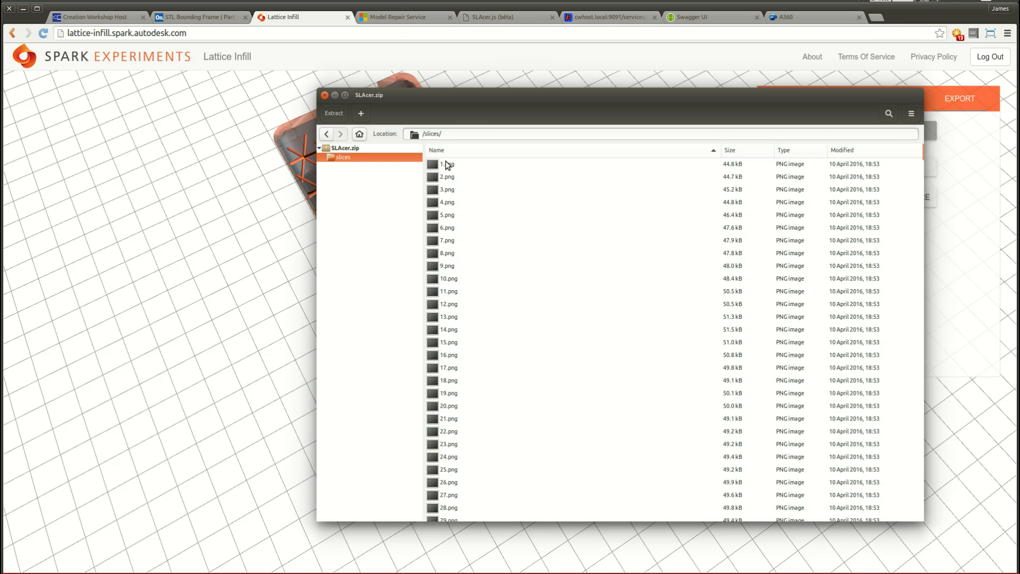
pyautogui.click(447, 164)
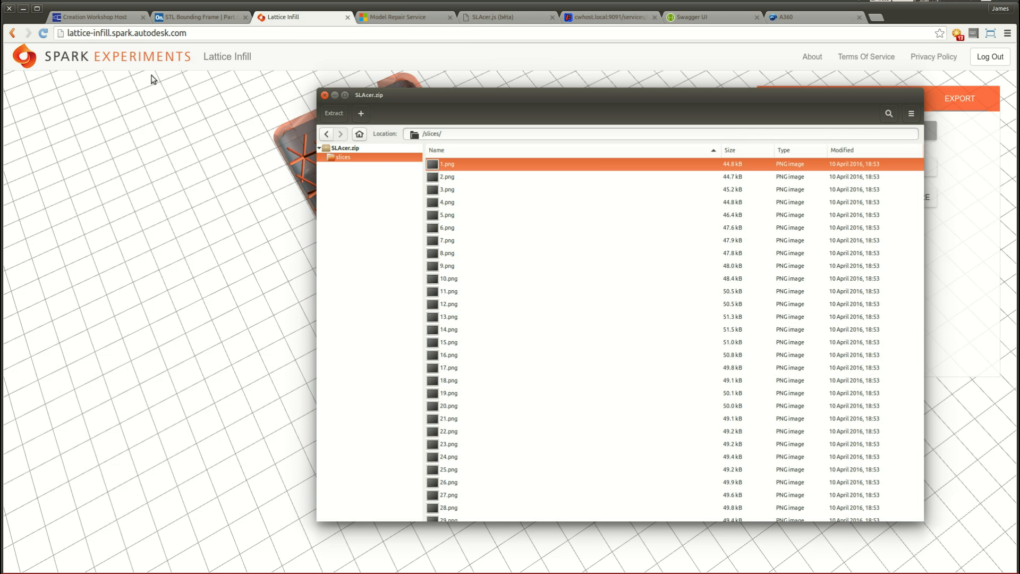
pyautogui.press('Return')
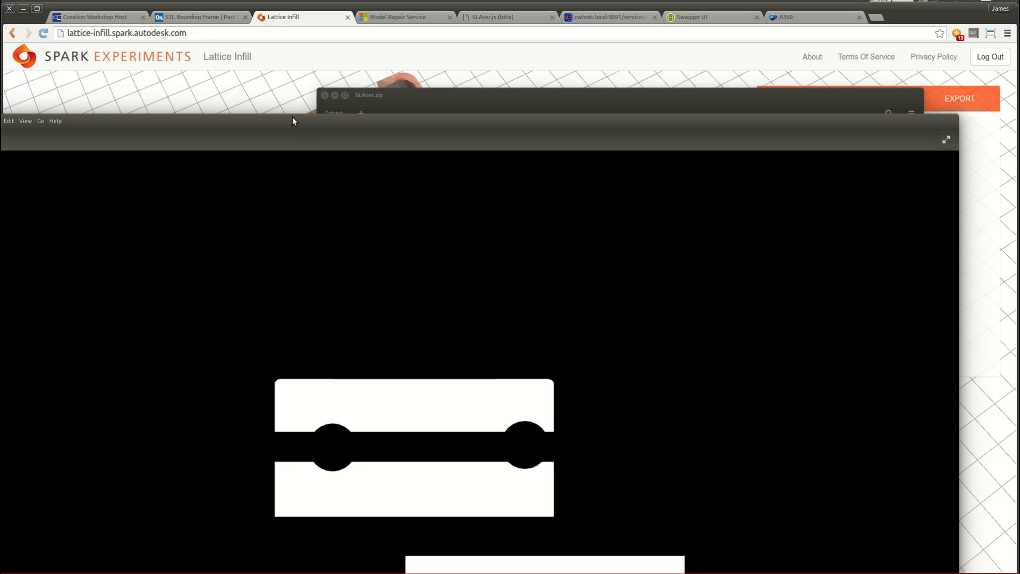
pyautogui.moveTo(292, 121); pyautogui.dragTo(355, 64)
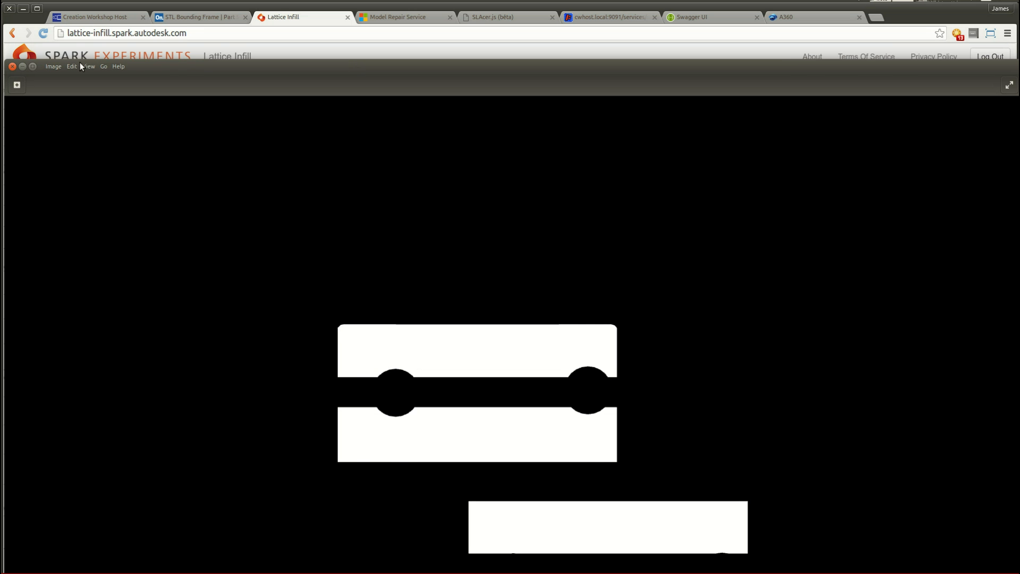
pyautogui.click(11, 67)
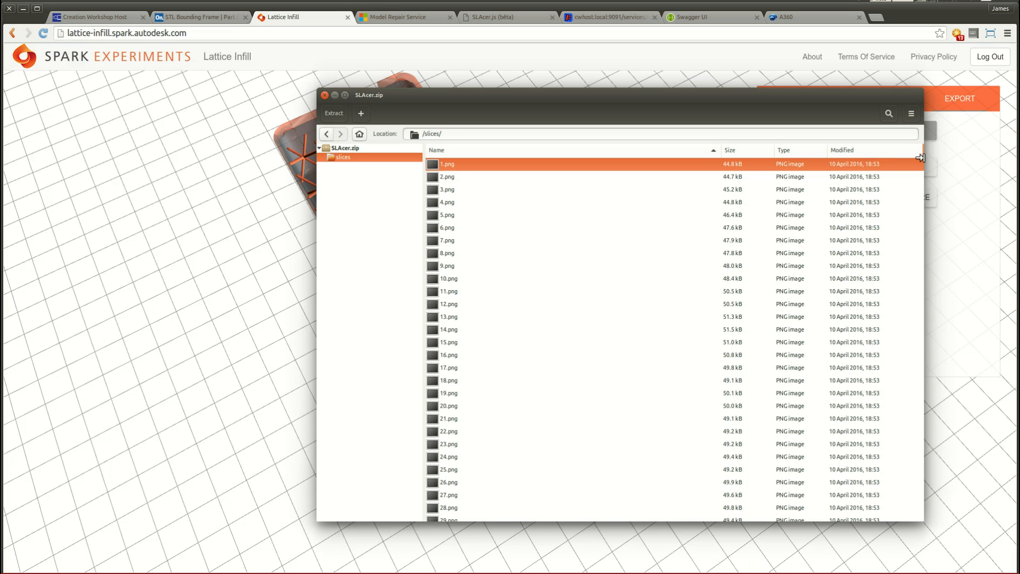
# Inspect the last slice image, 1460.png, close the image viewer and go back to the first slice in the archive.
pyautogui.moveTo(922, 160); pyautogui.dragTo(372, 537)
pyautogui.click(445, 515)
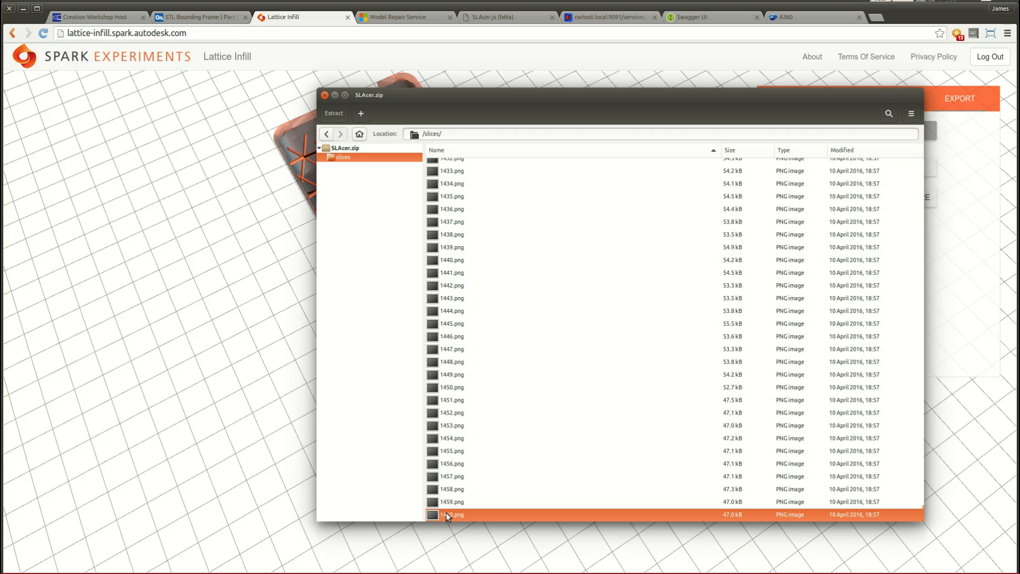
pyautogui.doubleClick(446, 513)
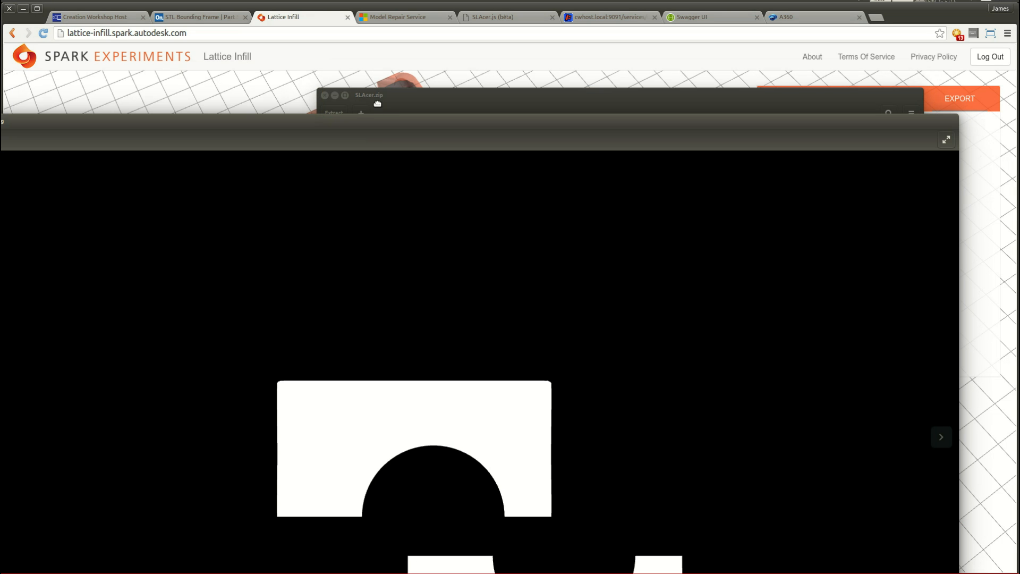
pyautogui.moveTo(376, 122); pyautogui.dragTo(401, 46)
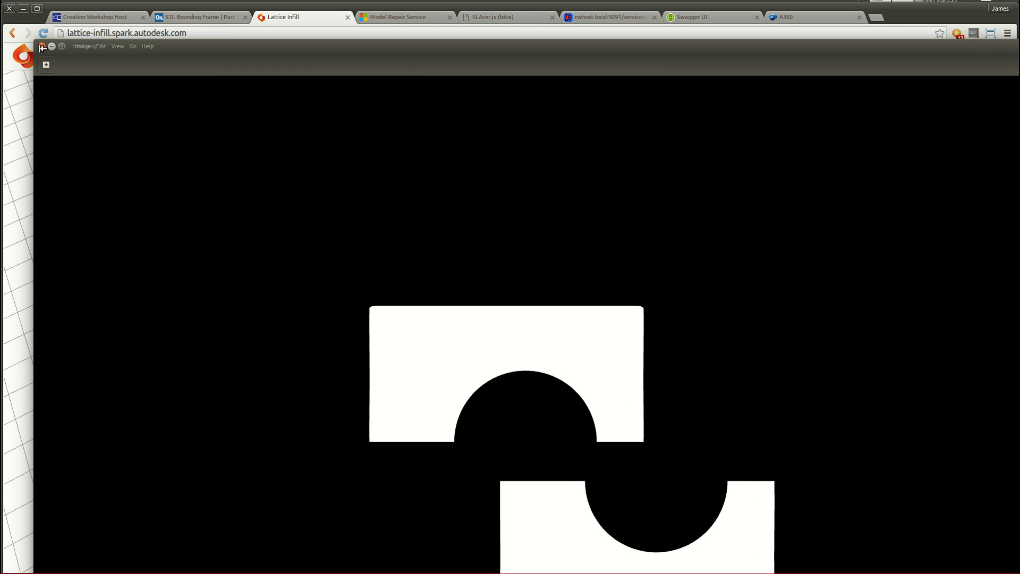
pyautogui.click(41, 46)
pyautogui.click(598, 107)
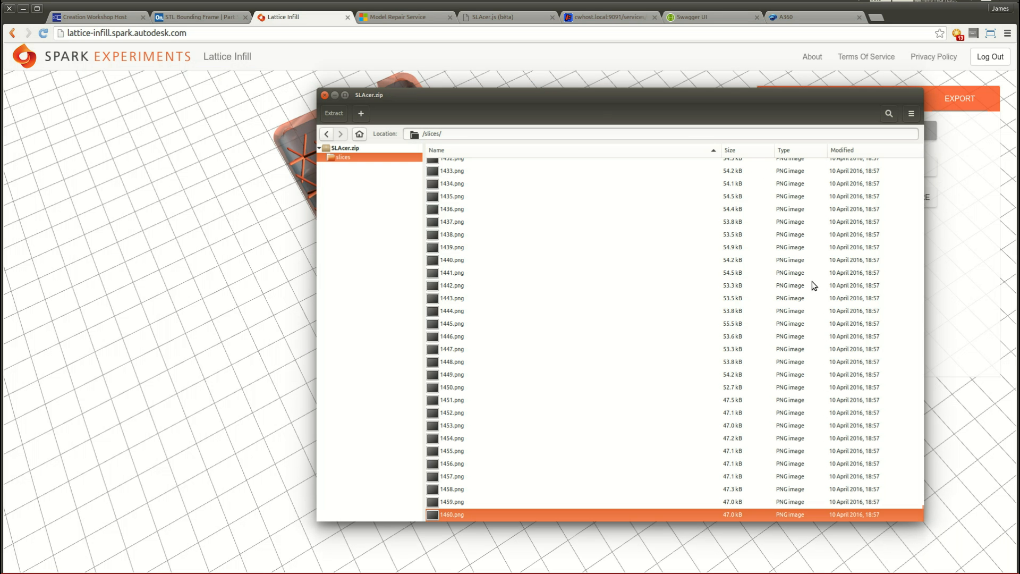
pyautogui.click(521, 297)
pyautogui.press('Home')
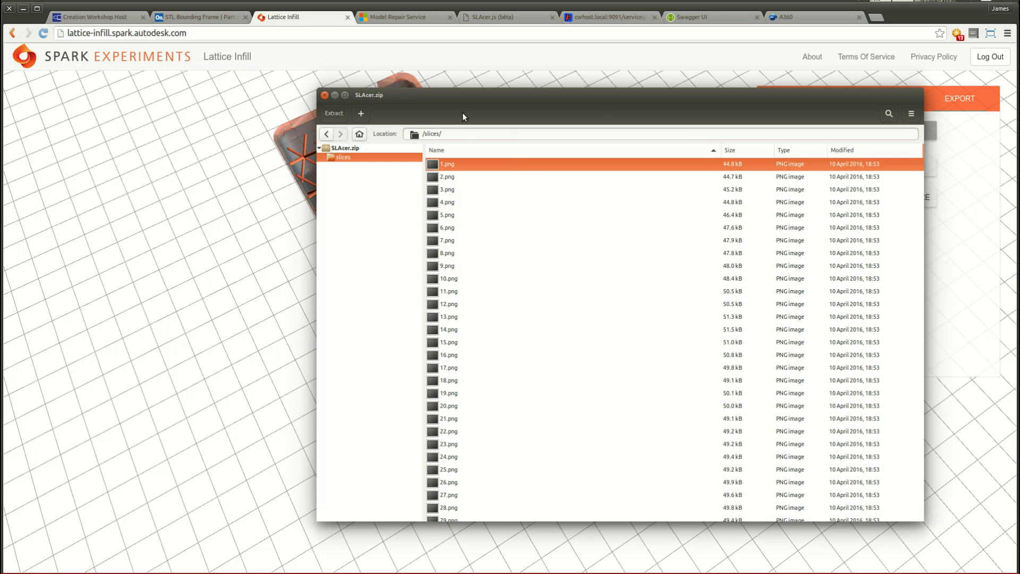
# Move the archive window aside and switch to the Files window showing the titan1/models/stl folder, placing it in front.
pyautogui.moveTo(470, 100); pyautogui.dragTo(546, 107)
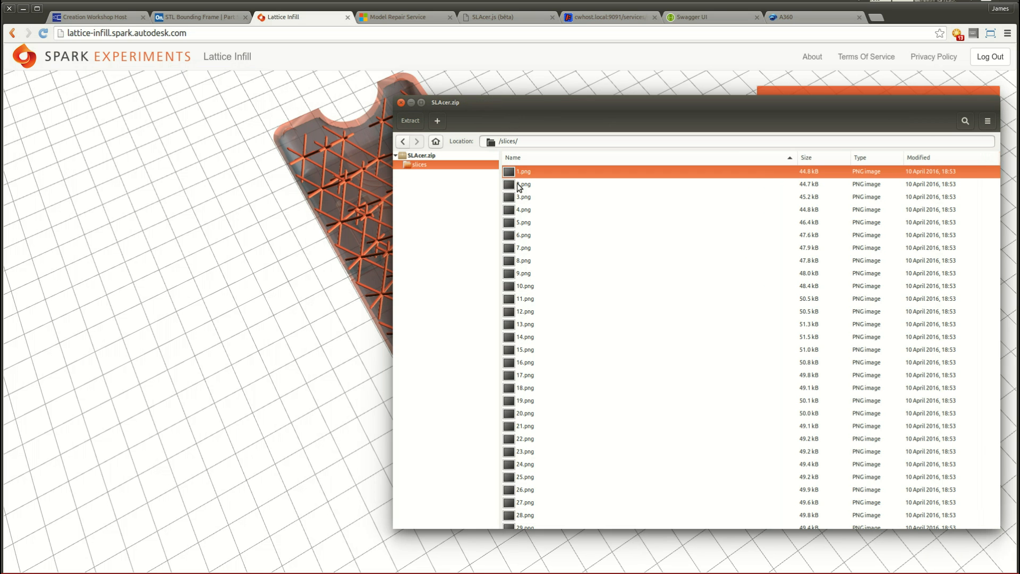
pyautogui.hotkey('alt', 'Tab')
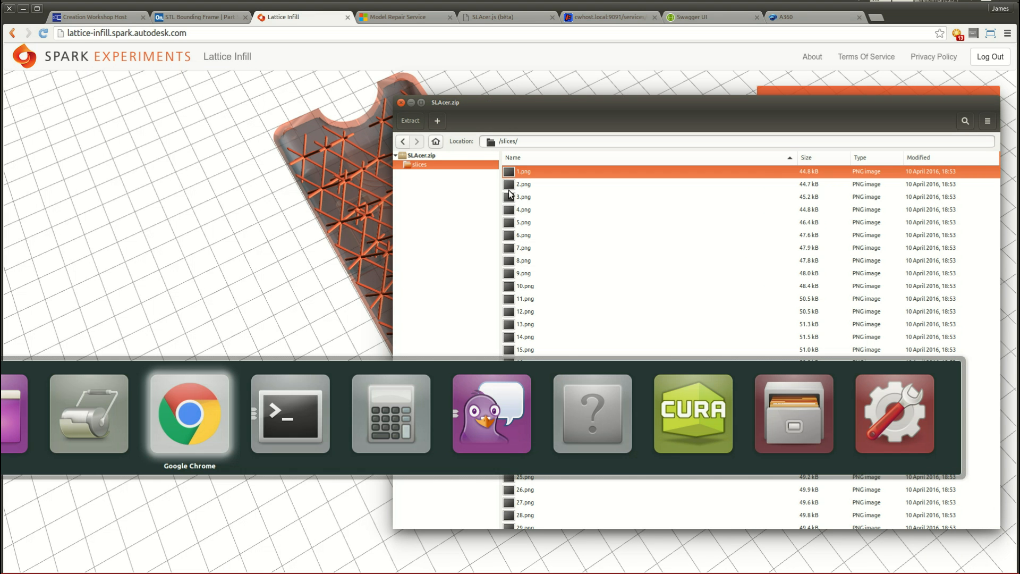
pyautogui.hotkey('alt', 'Tab')
pyautogui.hotkey('alt', 'Tab')
pyautogui.hotkey('alt', 'Tab')
pyautogui.hotkey('alt', 'Tab')
pyautogui.hotkey('alt', 'Tab')
pyautogui.hotkey('alt', 'Tab')
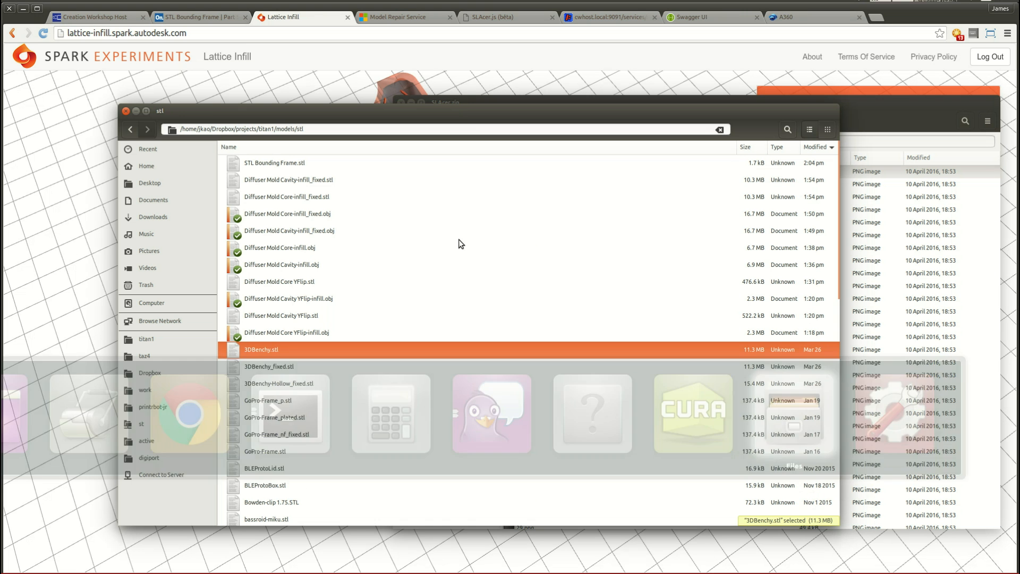
pyautogui.moveTo(467, 112); pyautogui.dragTo(421, 78)
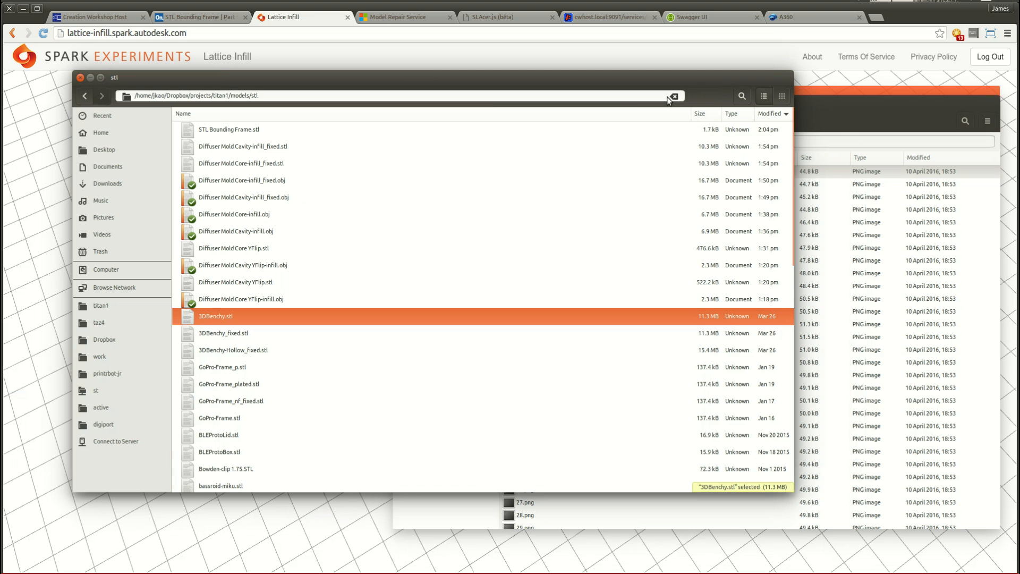
# Go back to the titan1/models folder and show its contents as icons.
pyautogui.click(85, 96)
pyautogui.scroll(-3, 405, 404)
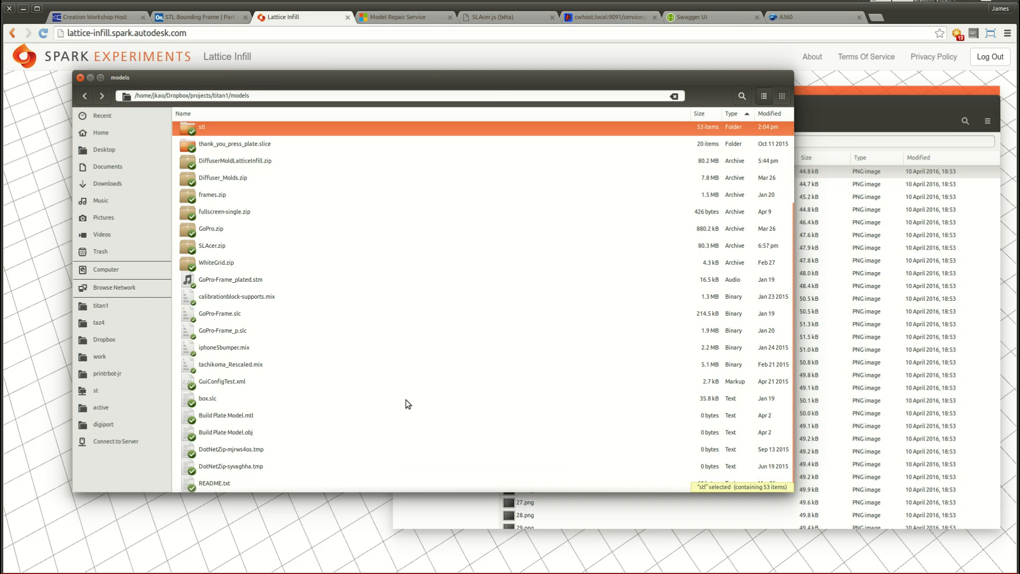
pyautogui.scroll(3, 405, 404)
pyautogui.click(782, 96)
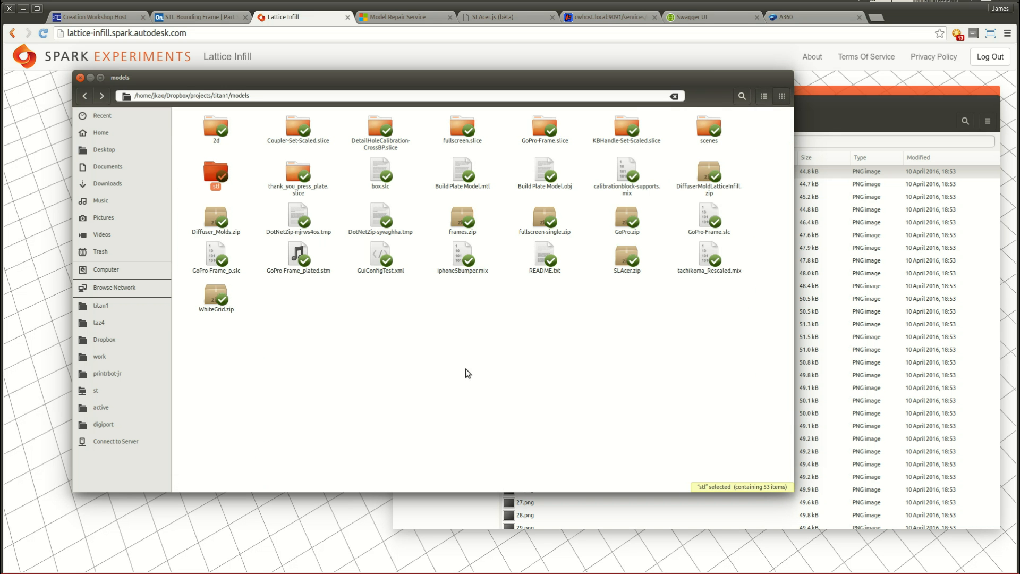
# Extract 1.png from the slices folder of SLAcer.zip into the titan1/models folder and bring that folder to the front.
pyautogui.click(871, 112)
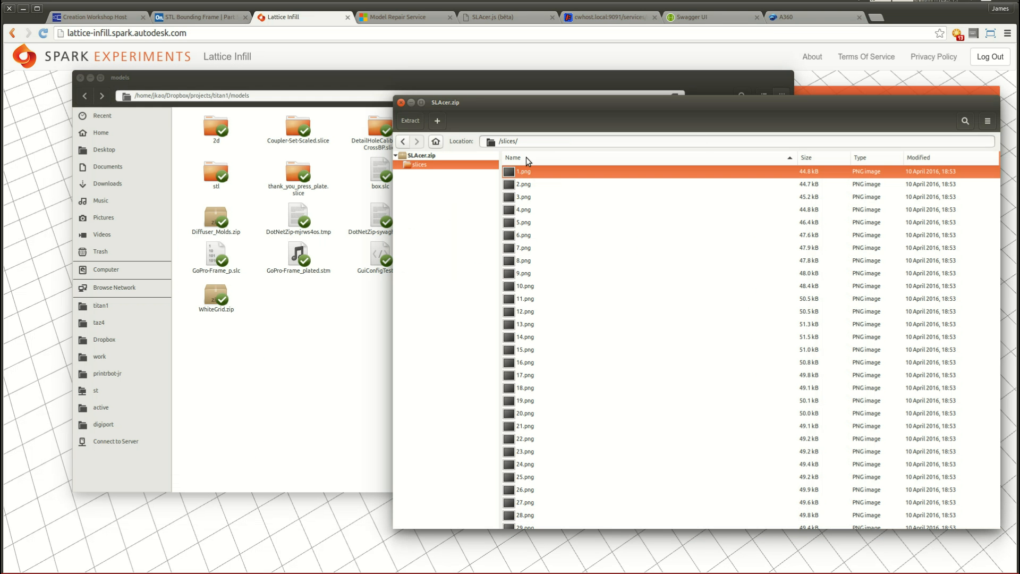
pyautogui.moveTo(523, 174); pyautogui.dragTo(308, 354)
pyautogui.click(308, 355)
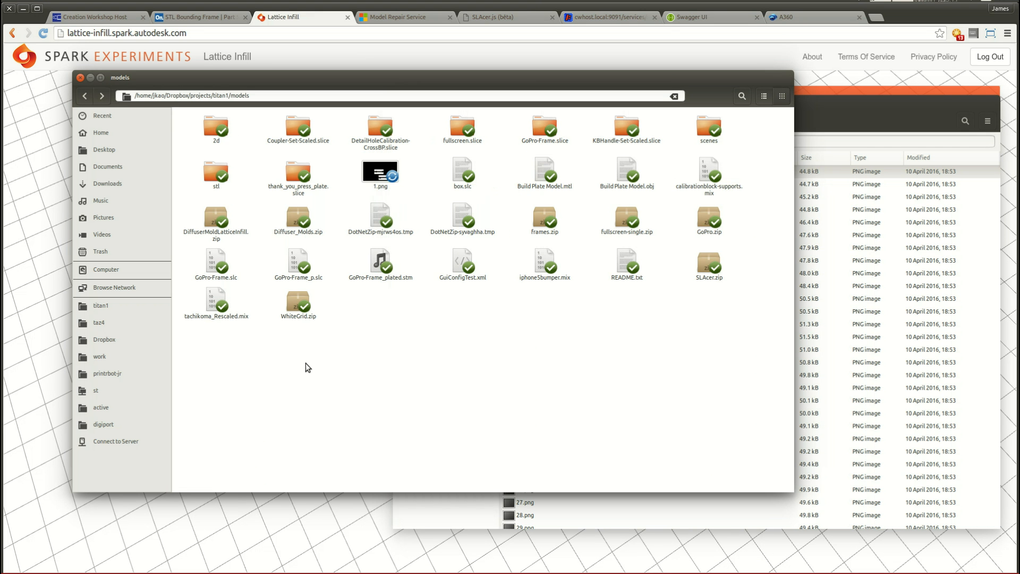
# Open the extracted 1.png in GIMP Image Editor and move the image window so that more of the slice is visible.
pyautogui.rightClick(374, 181)
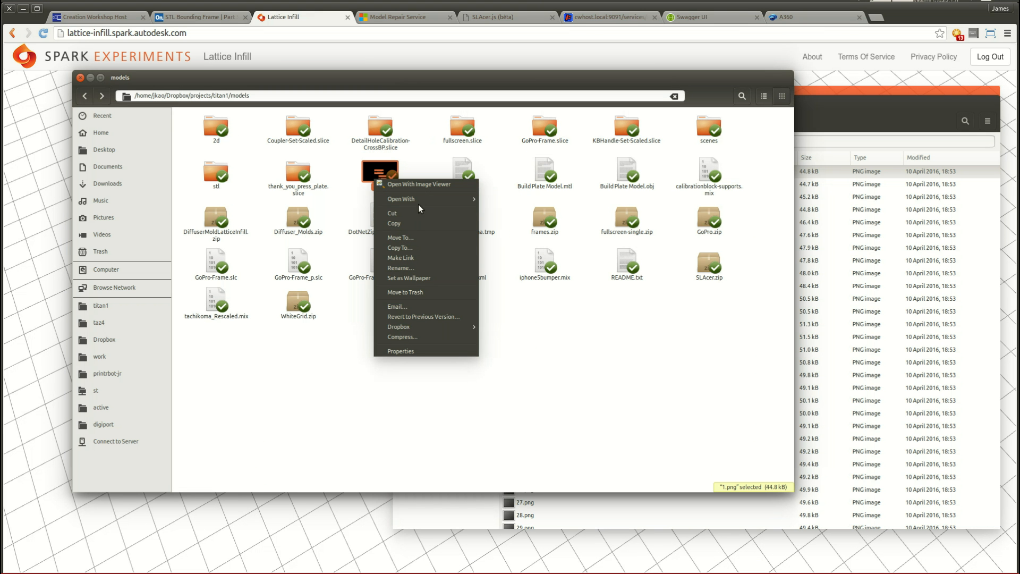
pyautogui.moveTo(439, 202)
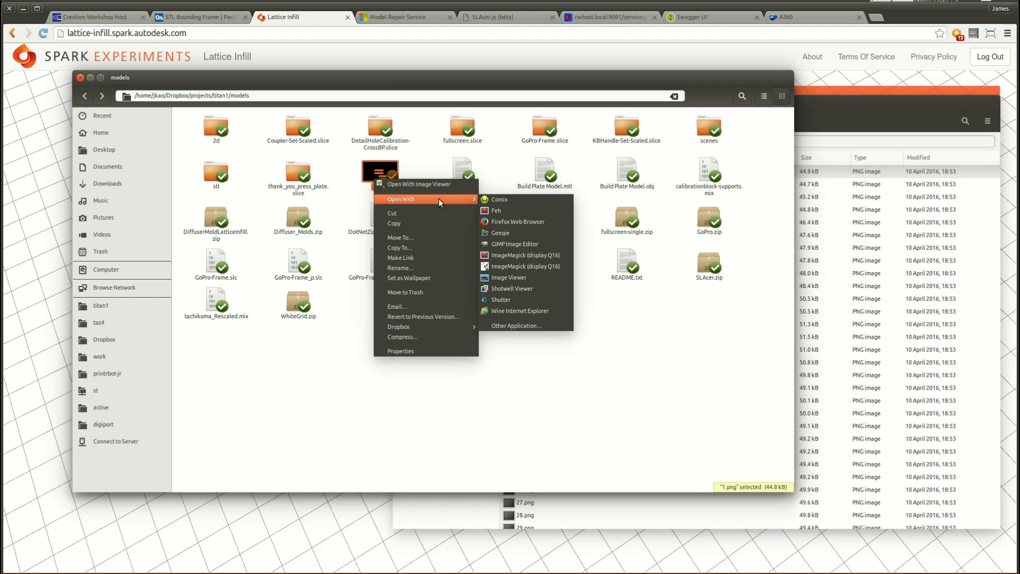
pyautogui.click(518, 244)
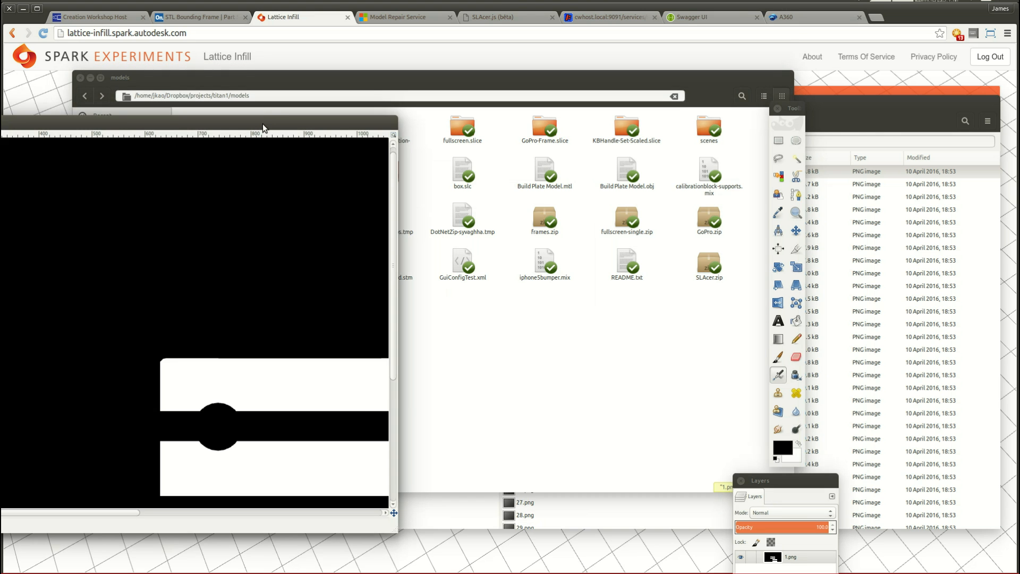
pyautogui.moveTo(263, 124); pyautogui.dragTo(468, 30)
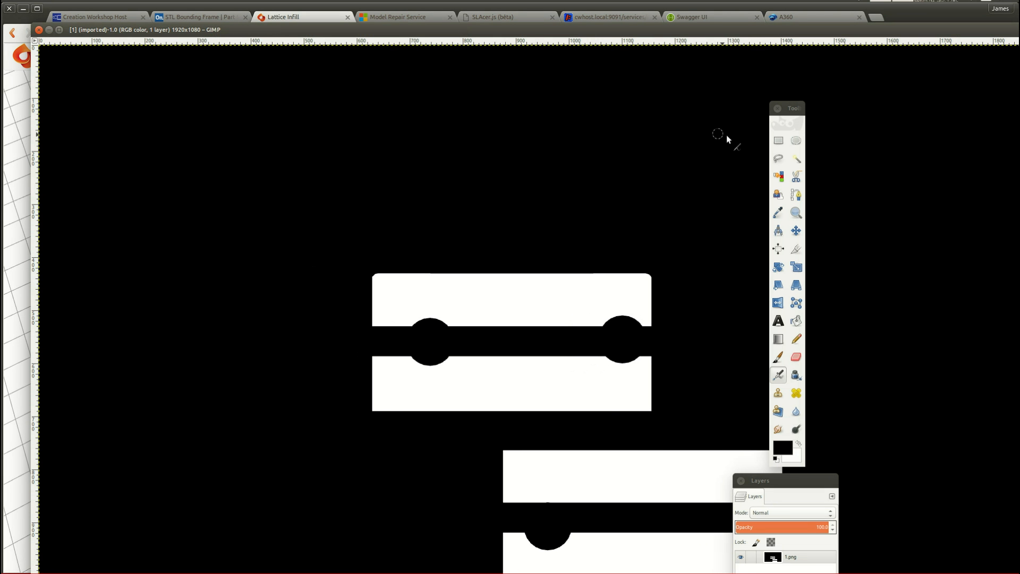
# Clear a rectangle slightly wider than the uppermost white bar and bucket-fill it with white as the foreground color.
pyautogui.click(778, 140)
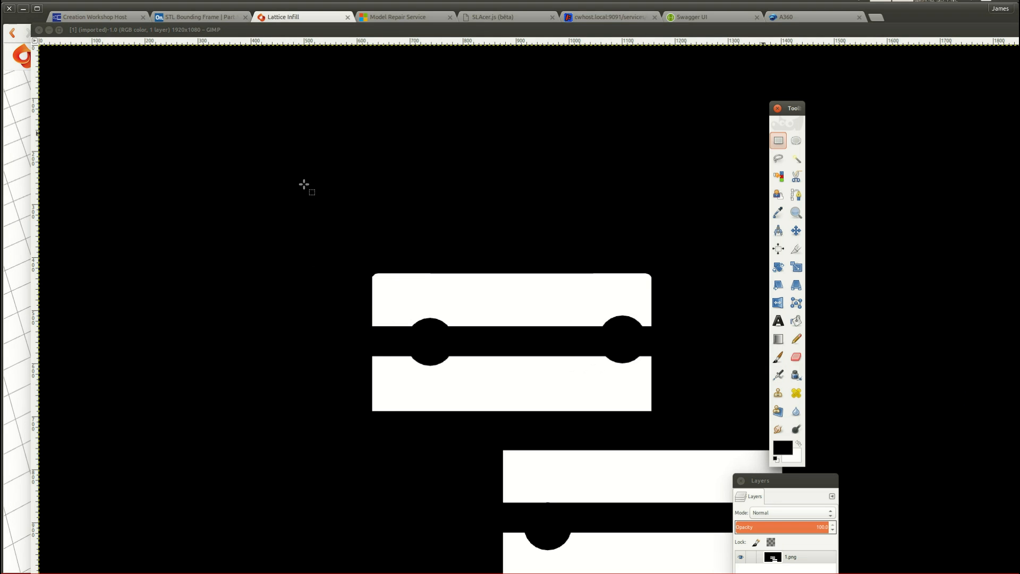
pyautogui.moveTo(347, 257); pyautogui.dragTo(676, 315)
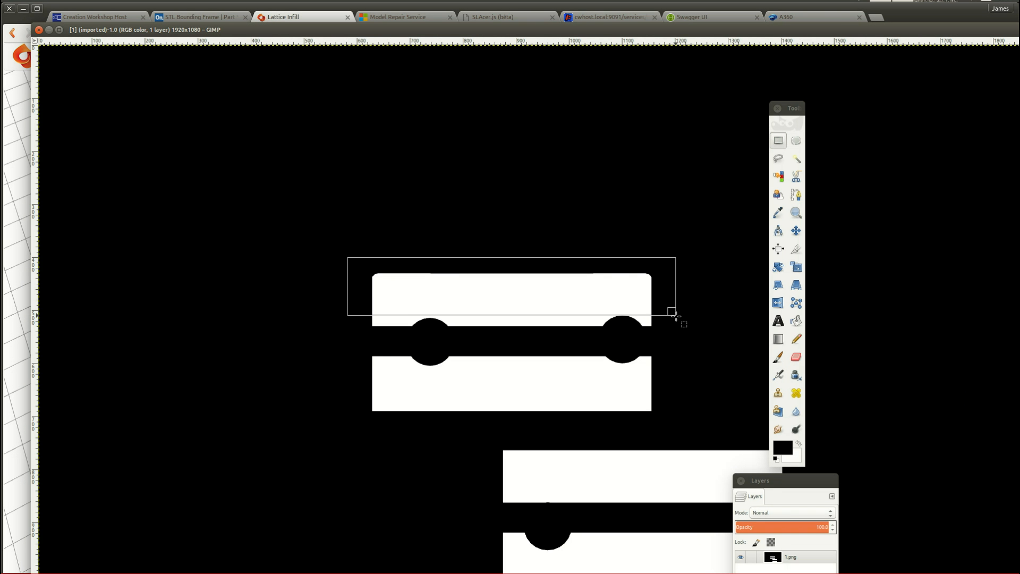
pyautogui.press('Delete')
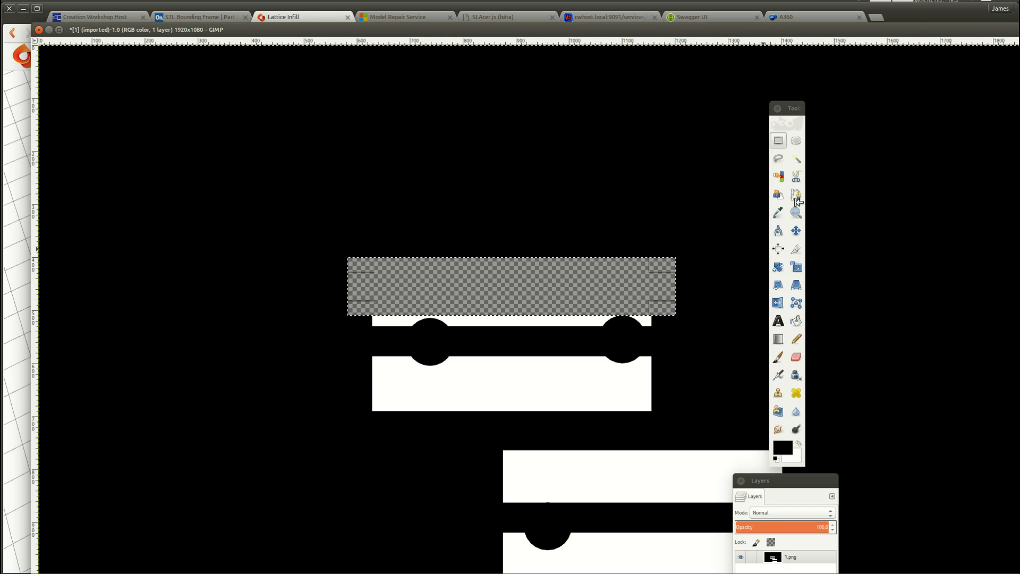
pyautogui.click(799, 444)
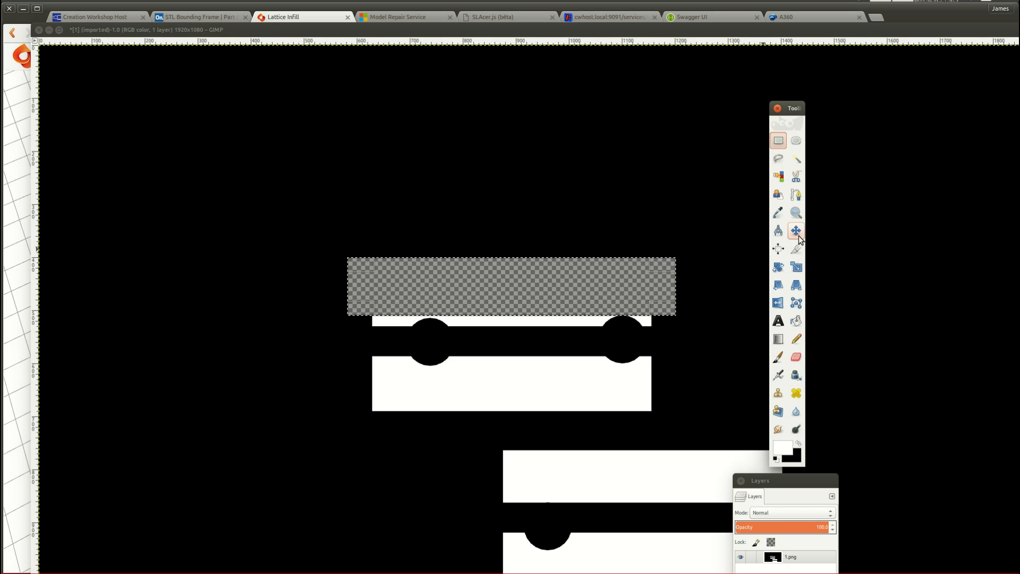
pyautogui.click(796, 321)
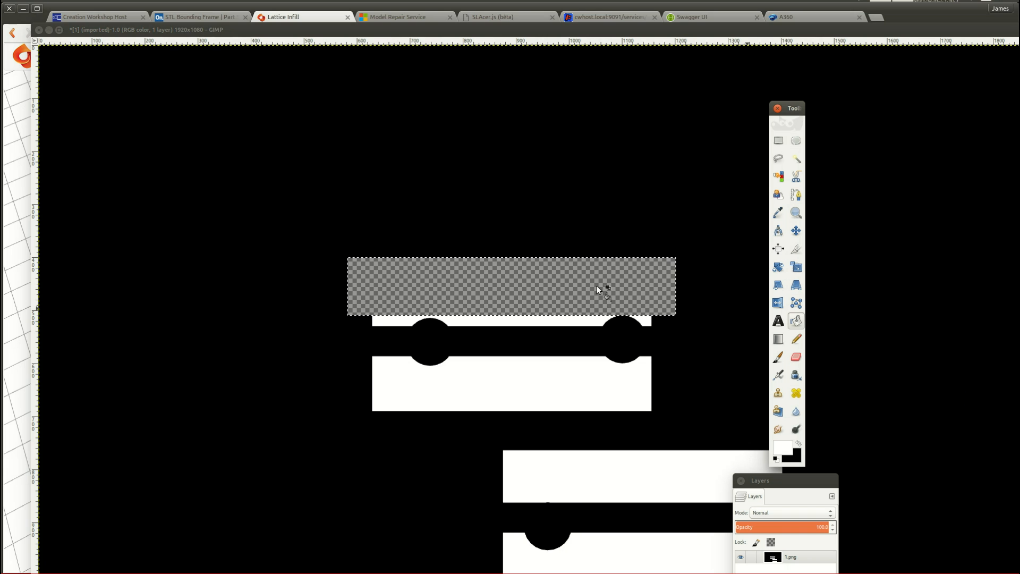
pyautogui.click(597, 287)
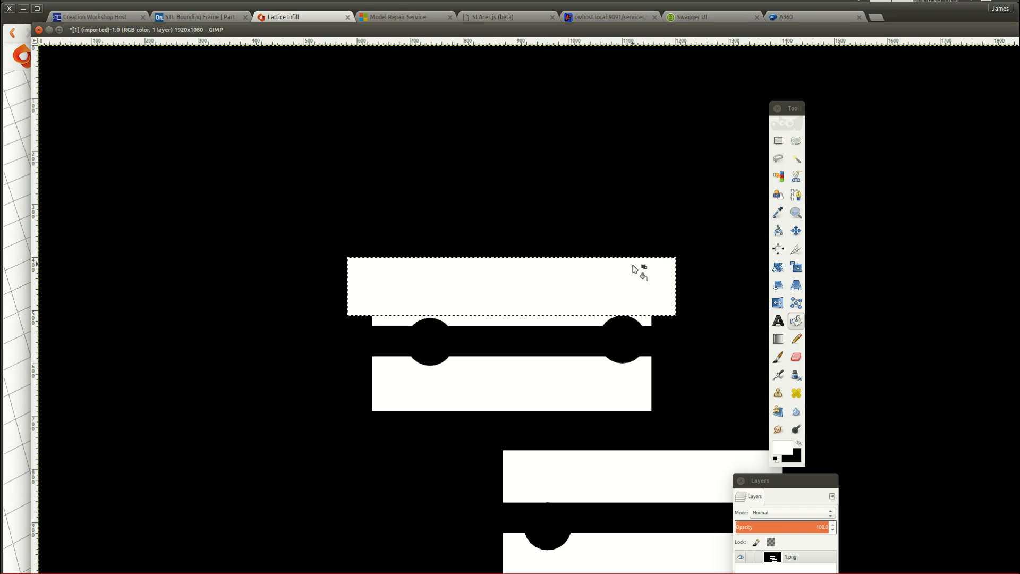
# Clear a wide rectangle spanning the gap between the upper and lower mold shapes, extended on its left side, and fill it white.
pyautogui.click(779, 145)
pyautogui.moveTo(333, 372); pyautogui.dragTo(836, 497)
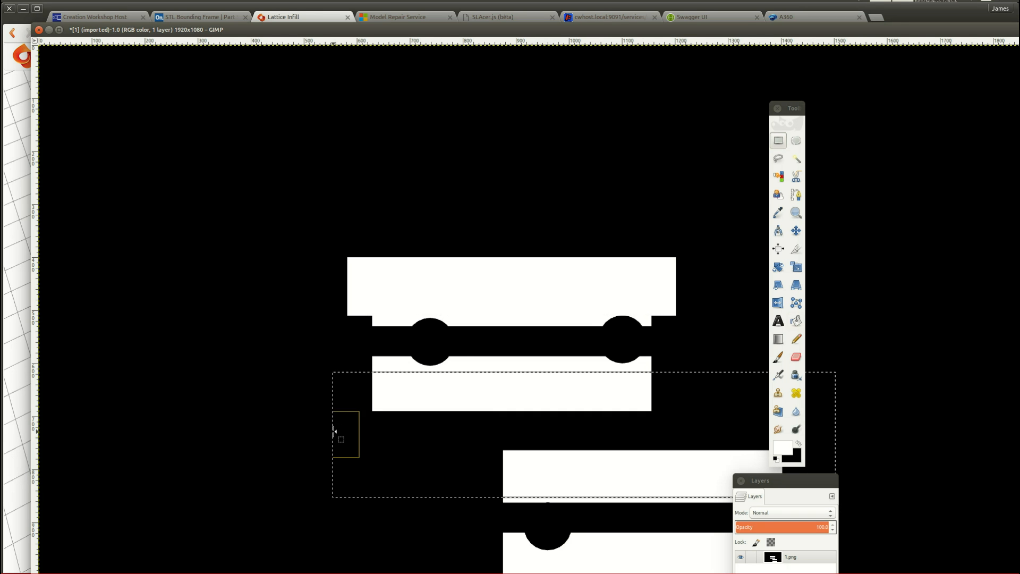
pyautogui.moveTo(336, 393); pyautogui.dragTo(276, 392)
pyautogui.press('Delete')
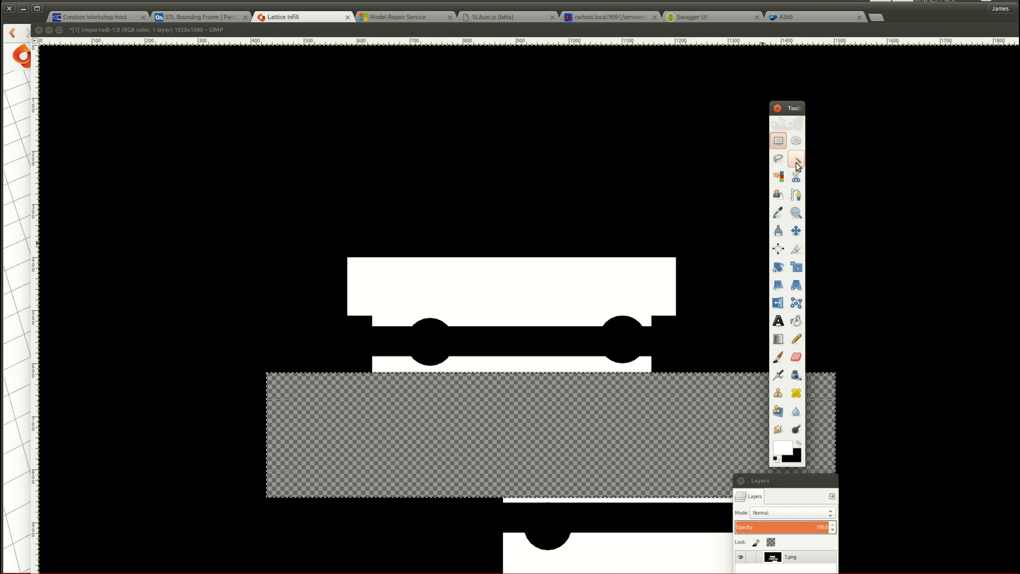
pyautogui.click(796, 321)
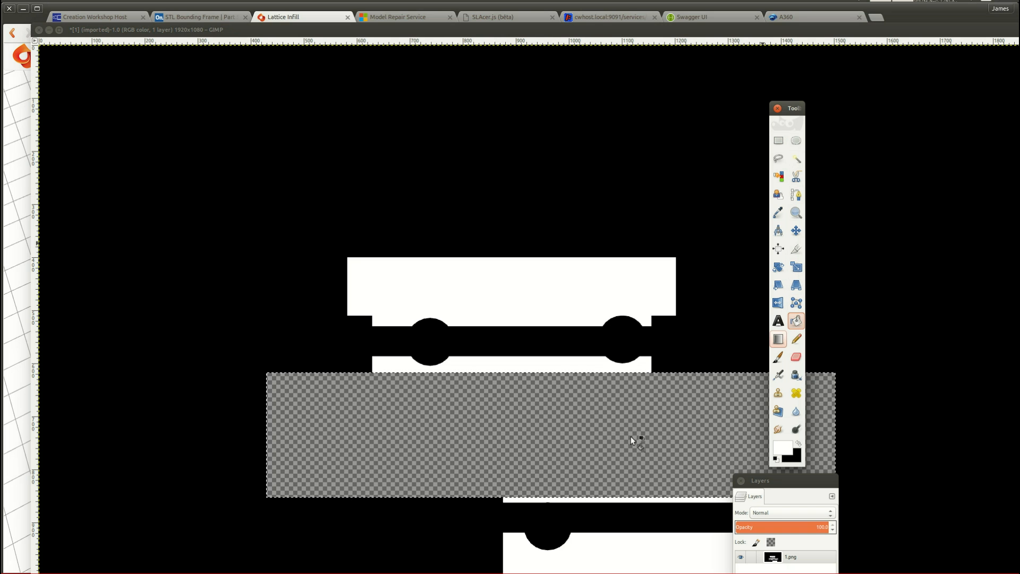
pyautogui.click(630, 436)
# Clear a third rectangle across the lower mold shape, wider than the shape on both sides, and bucket-fill it white.
pyautogui.click(778, 141)
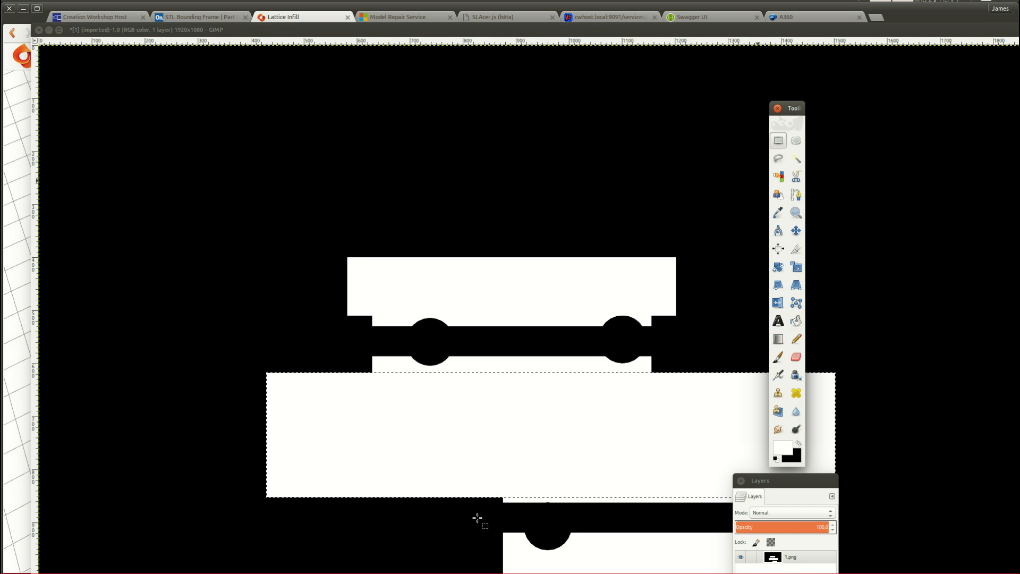
pyautogui.moveTo(445, 553); pyautogui.dragTo(730, 572)
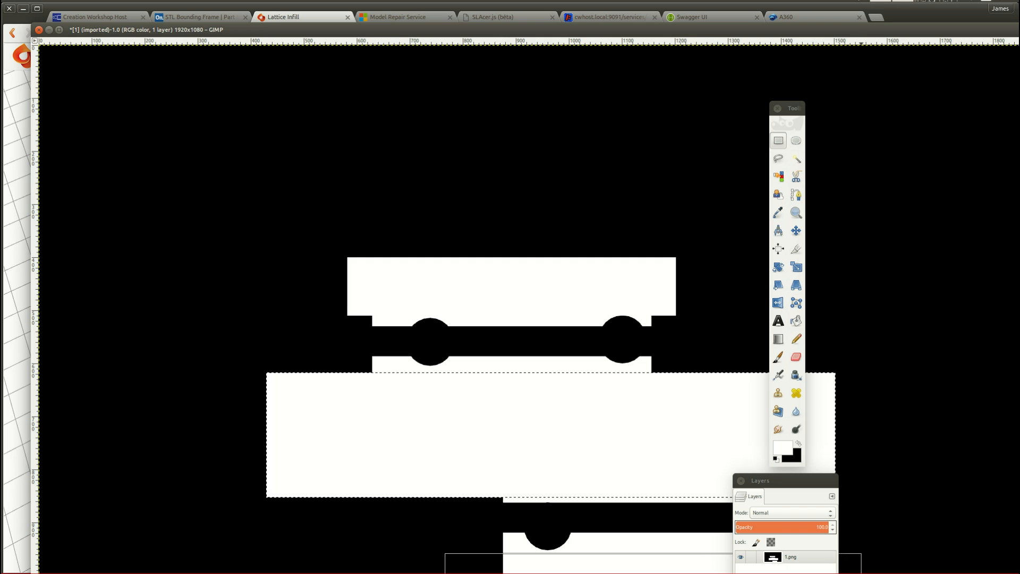
pyautogui.moveTo(862, 573); pyautogui.dragTo(859, 573)
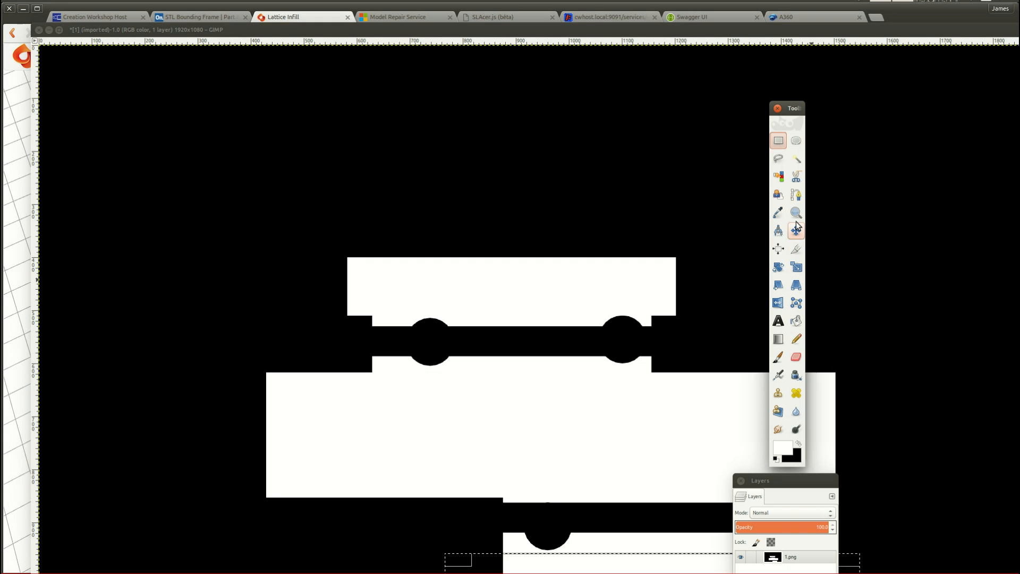
pyautogui.click(796, 320)
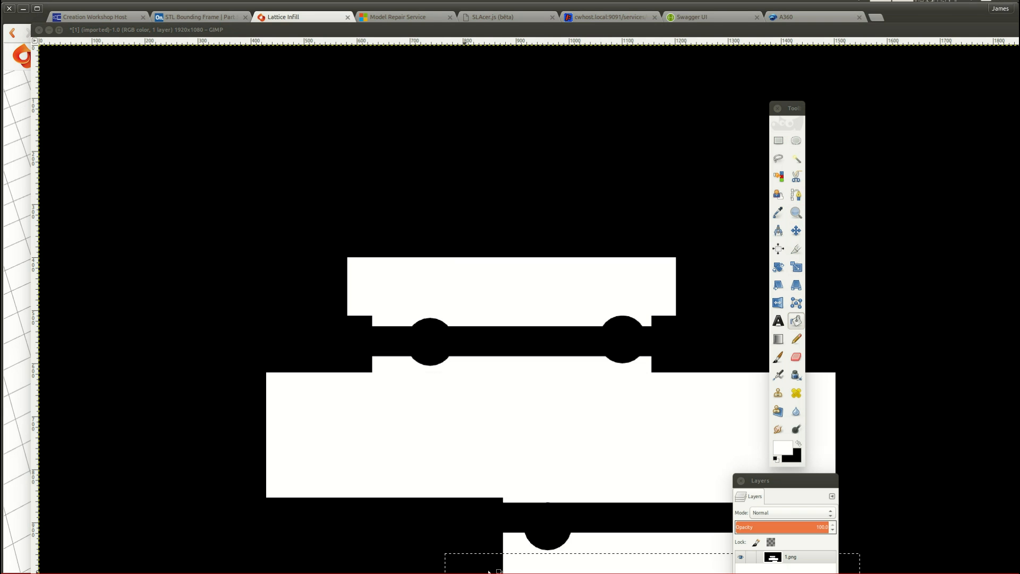
pyautogui.click(535, 557)
pyautogui.press('Delete')
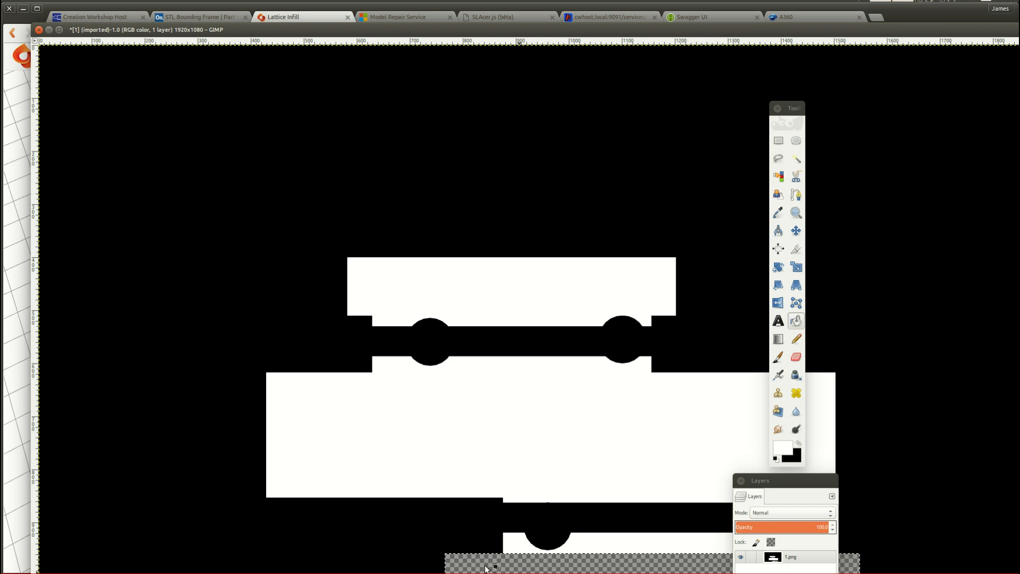
pyautogui.click(796, 321)
pyautogui.click(538, 567)
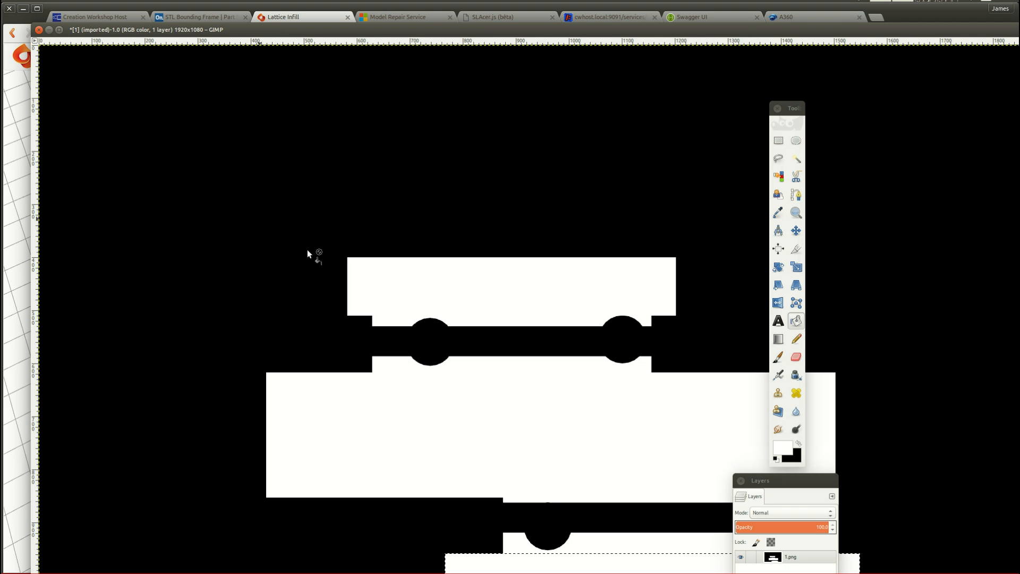
# Close the Layers window and overwrite 1.png with the edited slice image.
pyautogui.click(741, 480)
pyautogui.click(39, 29)
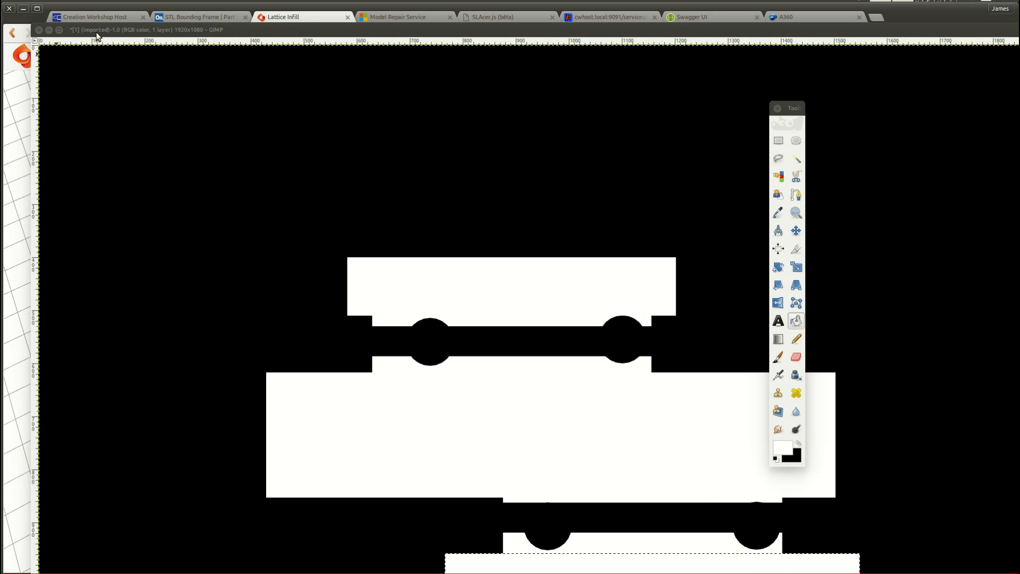
pyautogui.click(159, 28)
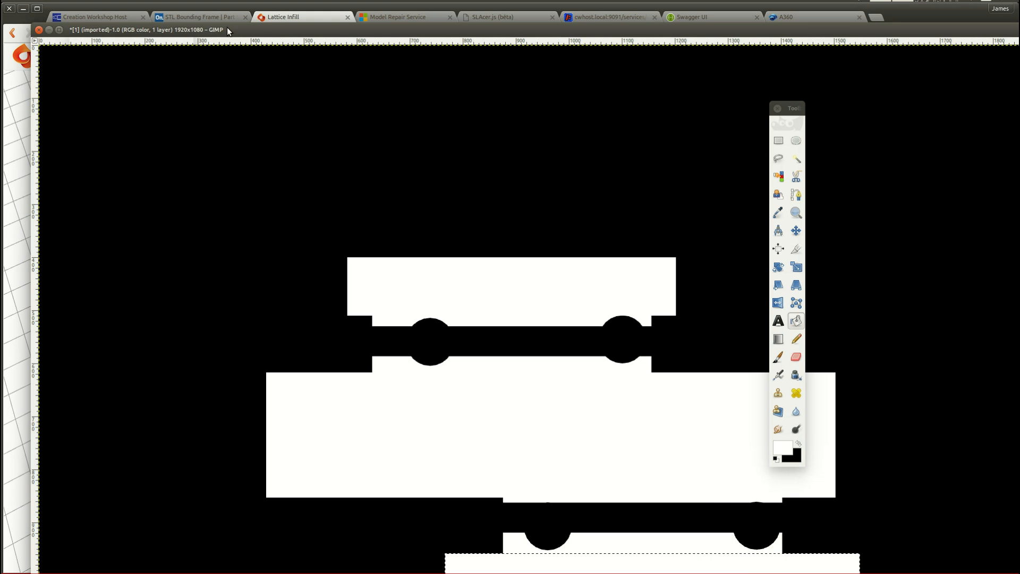
pyautogui.click(240, 28)
pyautogui.click(78, 30)
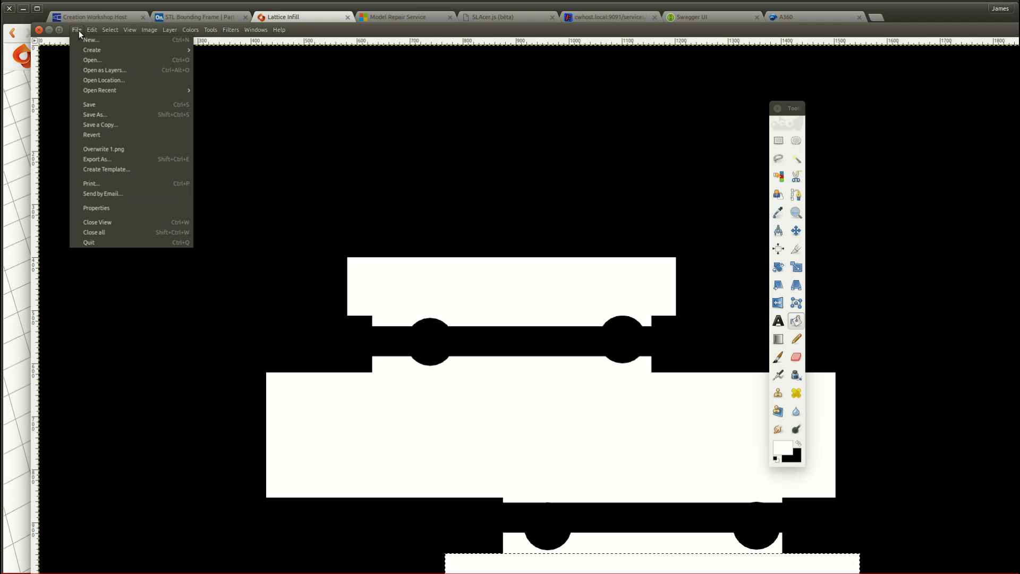
pyautogui.click(115, 148)
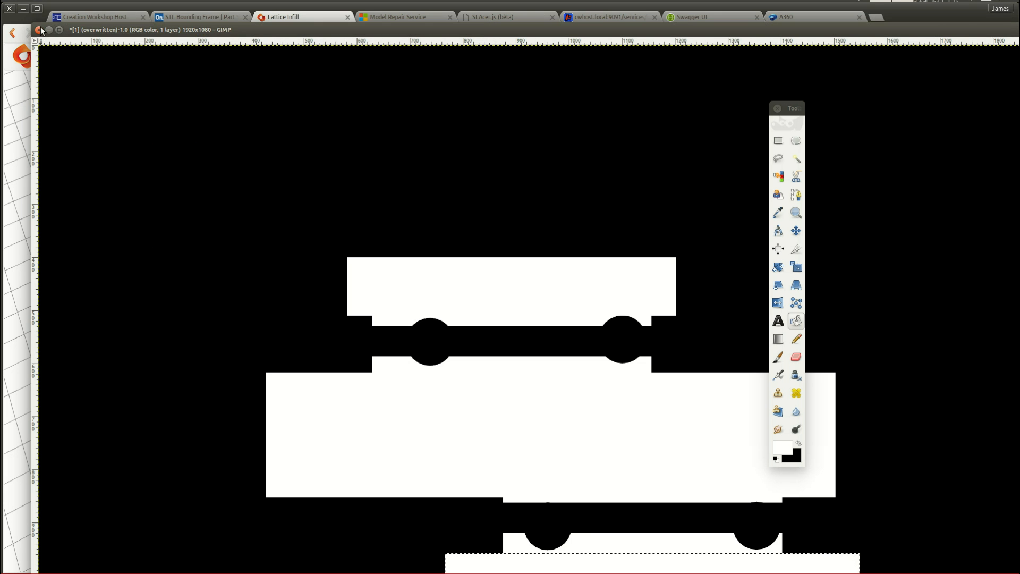
# Close the image without saving a GIMP copy and quit GIMP.
pyautogui.hotkey('ctrl', 'w')
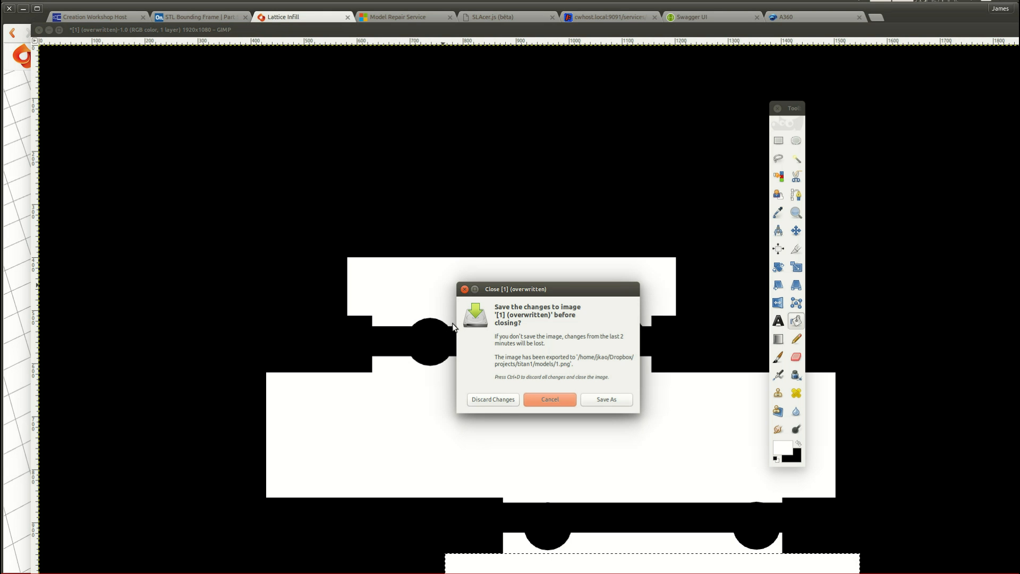
pyautogui.click(493, 401)
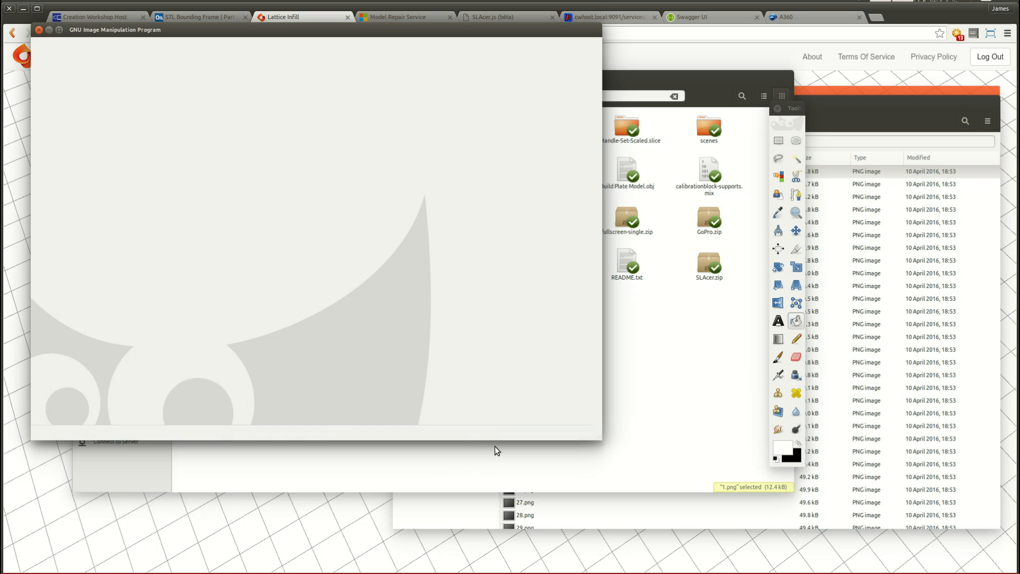
pyautogui.click(38, 30)
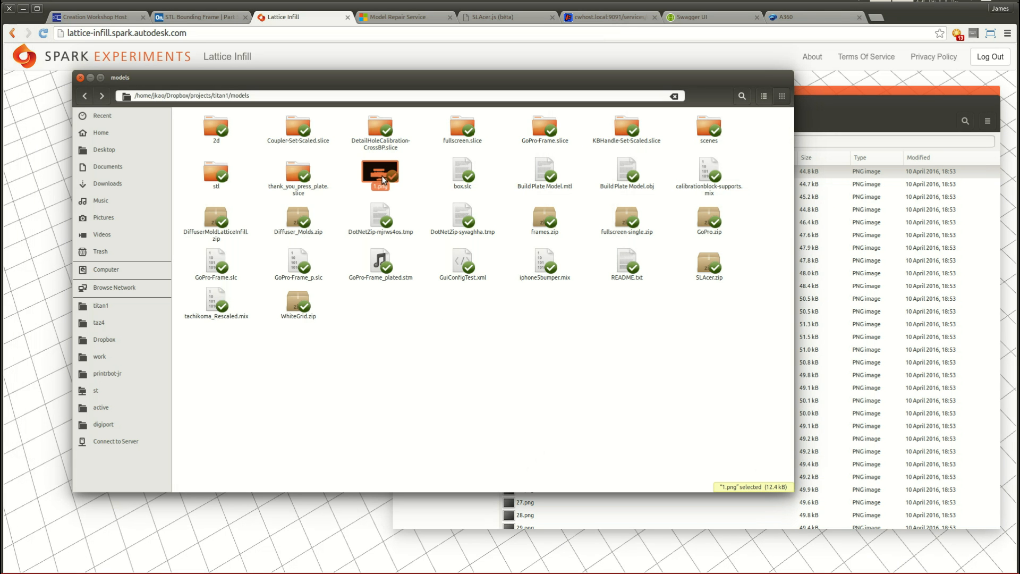
# Replace 1.png in the slices folder of SLAcer.zip with the edited 1.png from the models folder, then close the archive.
pyautogui.click(402, 328)
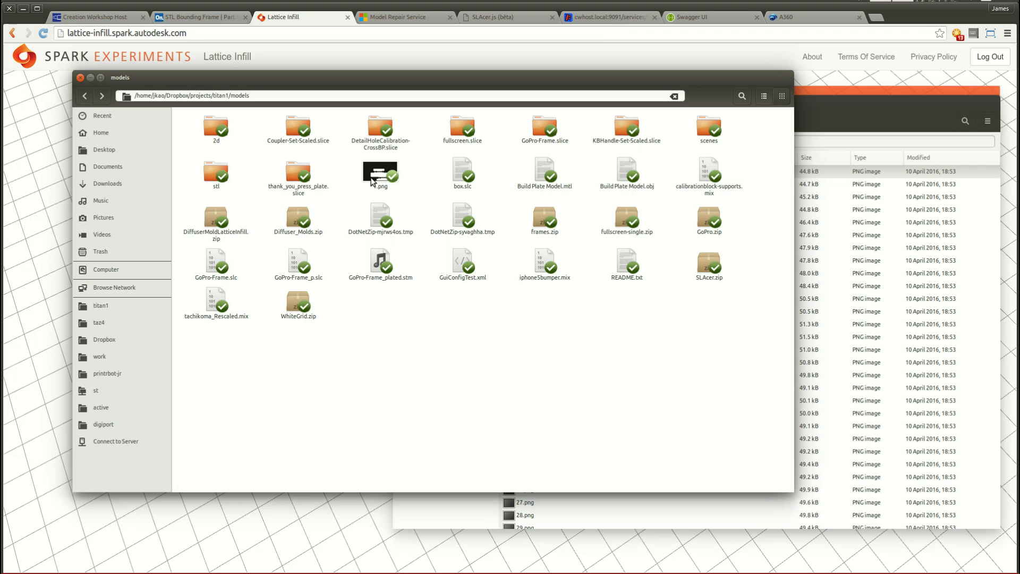
pyautogui.doubleClick(376, 178)
pyautogui.moveTo(966, 191); pyautogui.dragTo(916, 180)
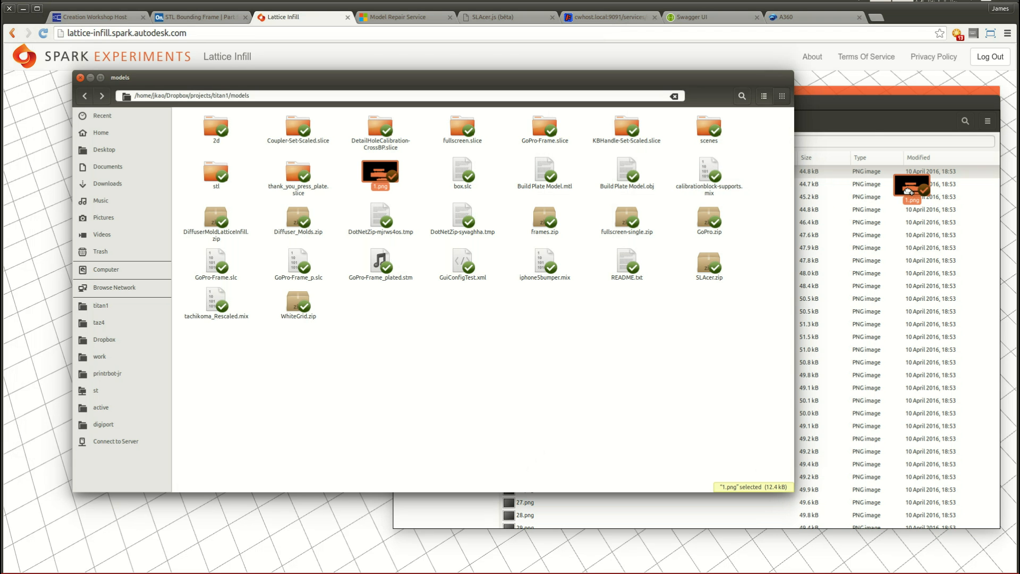
pyautogui.click(872, 129)
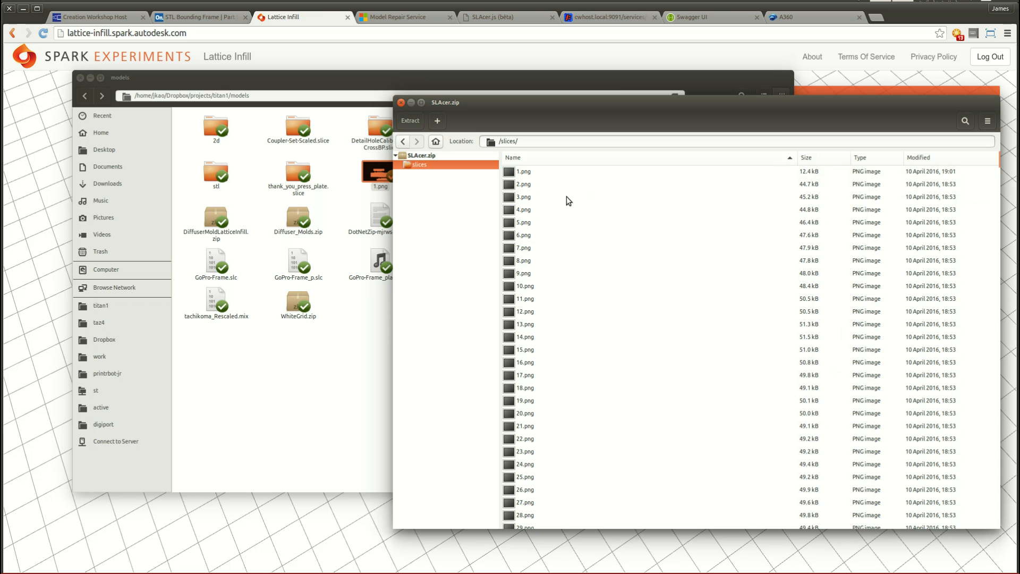
pyautogui.click(537, 172)
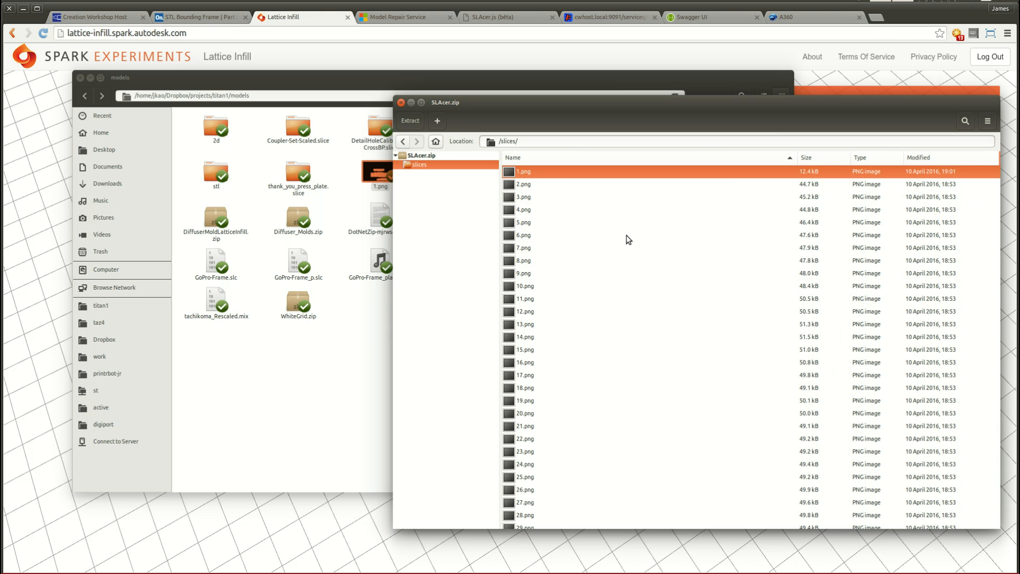
pyautogui.click(402, 103)
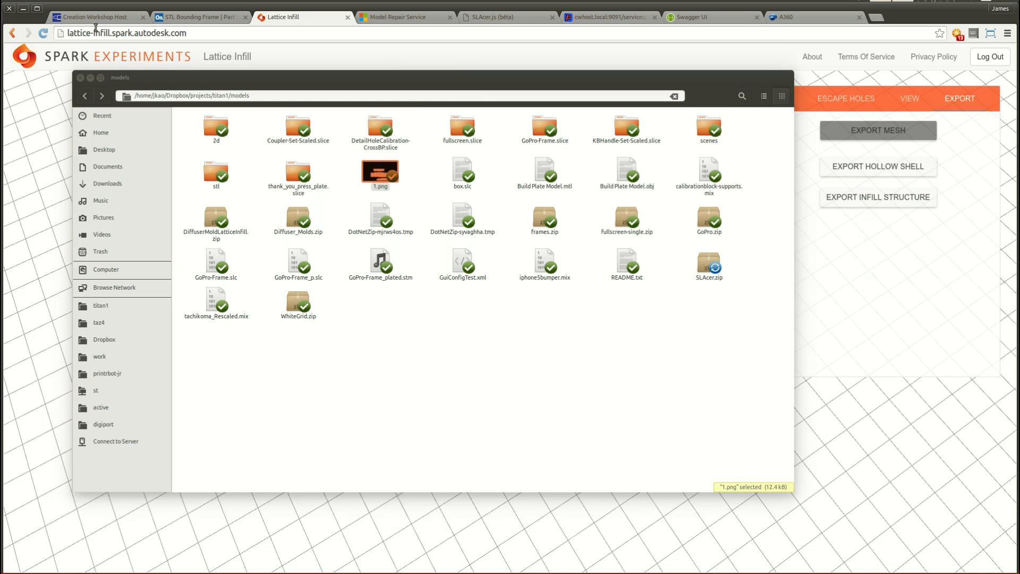
# Switch to Creation Workshop Host and upload SLAcer.zip from the models folder as a printable file.
pyautogui.click(96, 19)
pyautogui.click(411, 62)
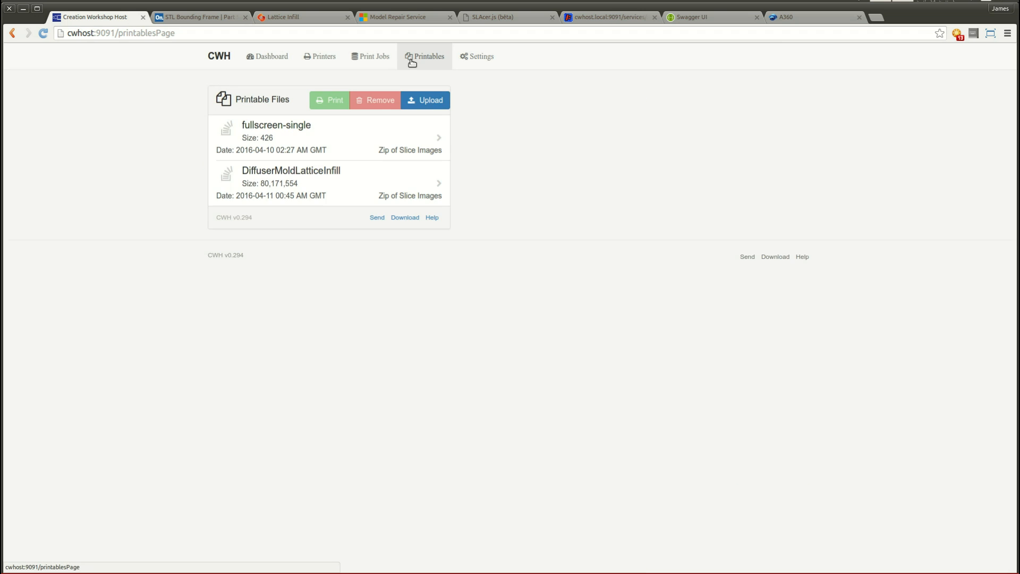
pyautogui.click(425, 100)
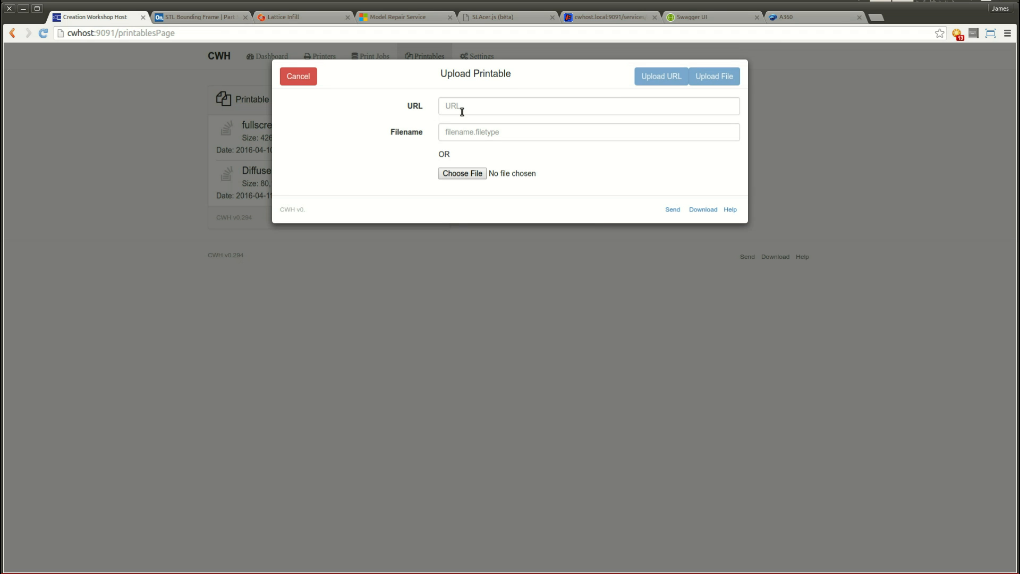
pyautogui.click(480, 173)
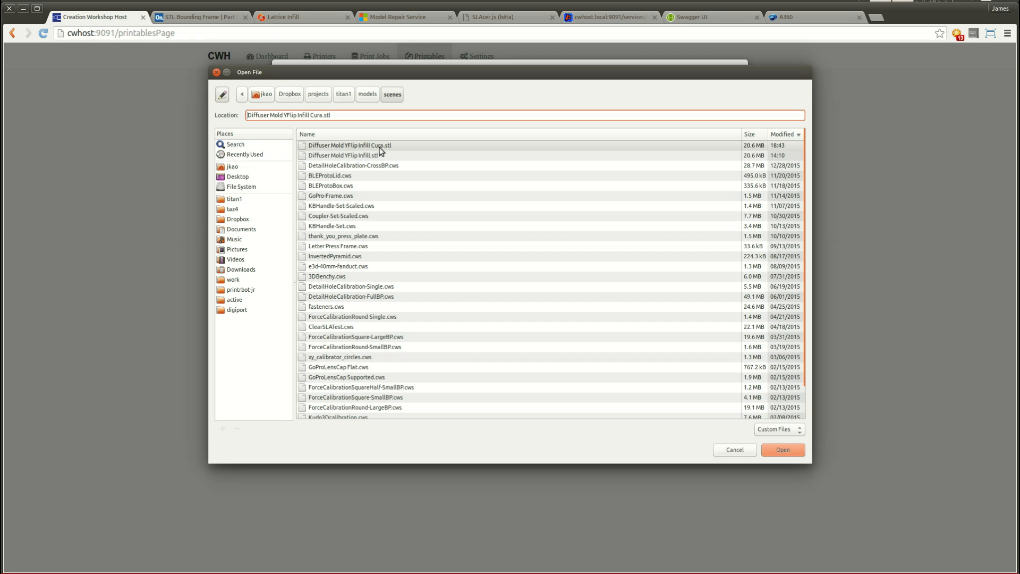
pyautogui.click(367, 95)
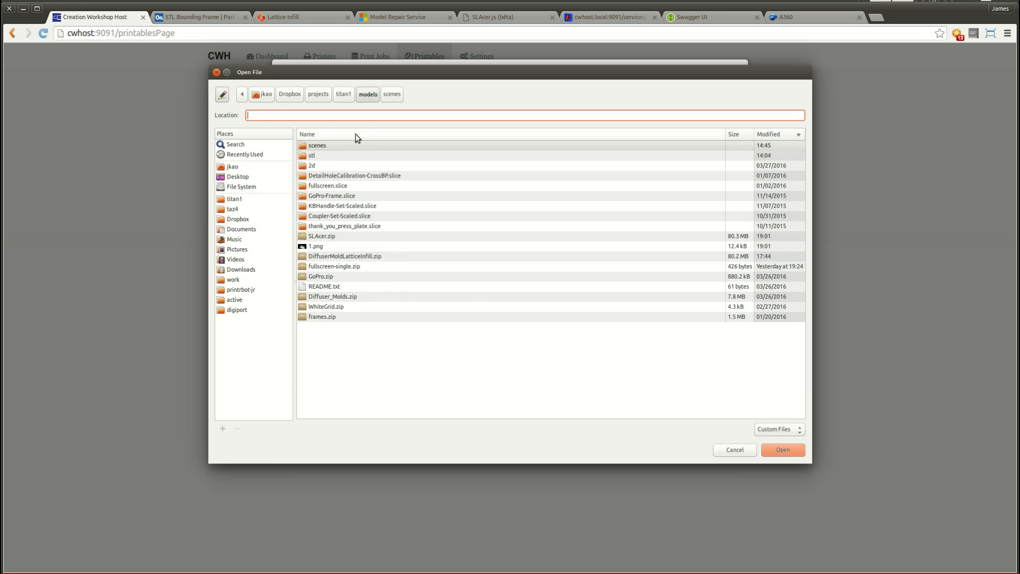
pyautogui.click(338, 237)
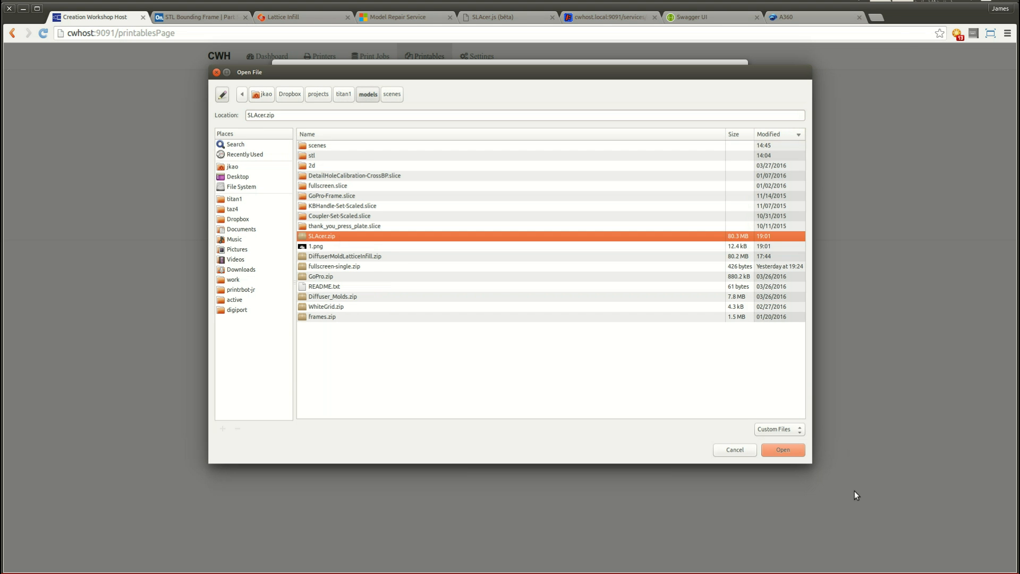
pyautogui.click(792, 451)
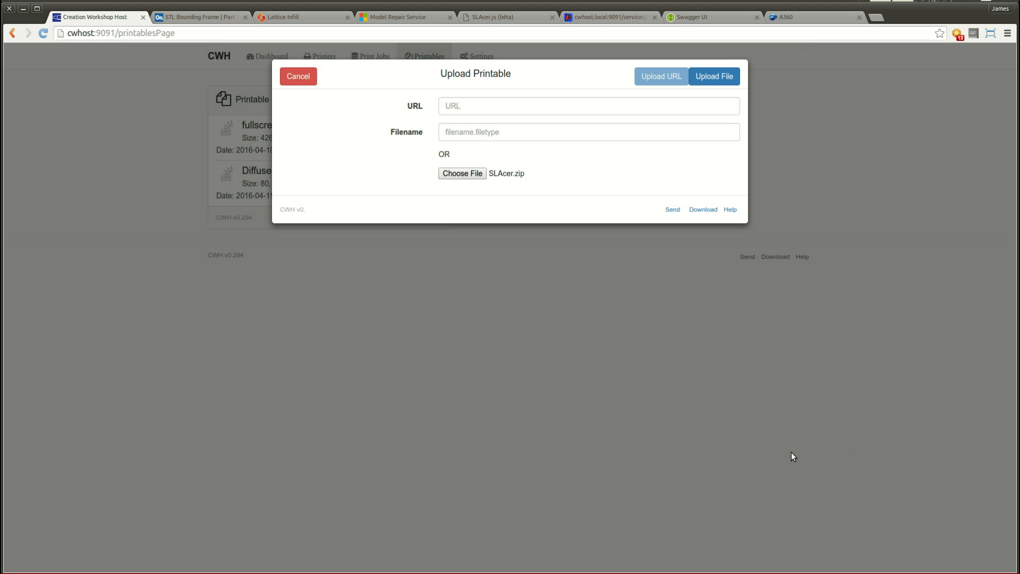
pyautogui.click(715, 77)
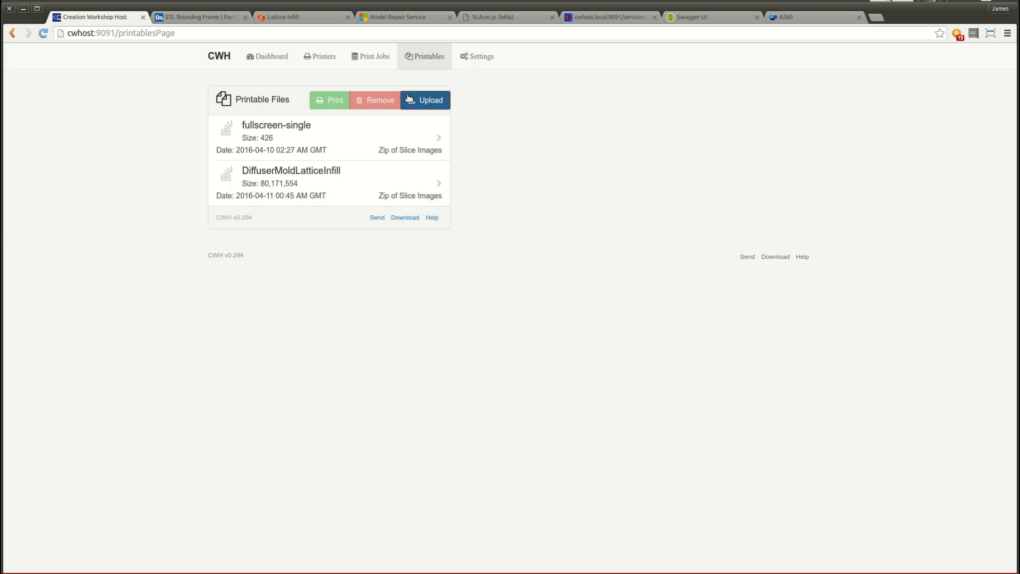
# Open the Titan 1 printer's settings and look through its printer setup, G-code template and ink configuration sections.
pyautogui.click(334, 69)
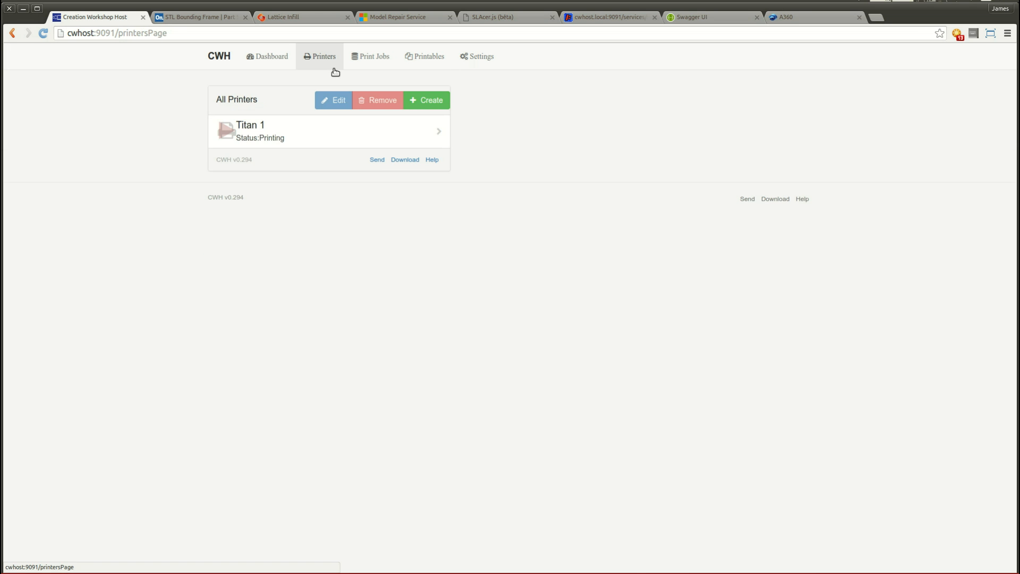
pyautogui.click(314, 133)
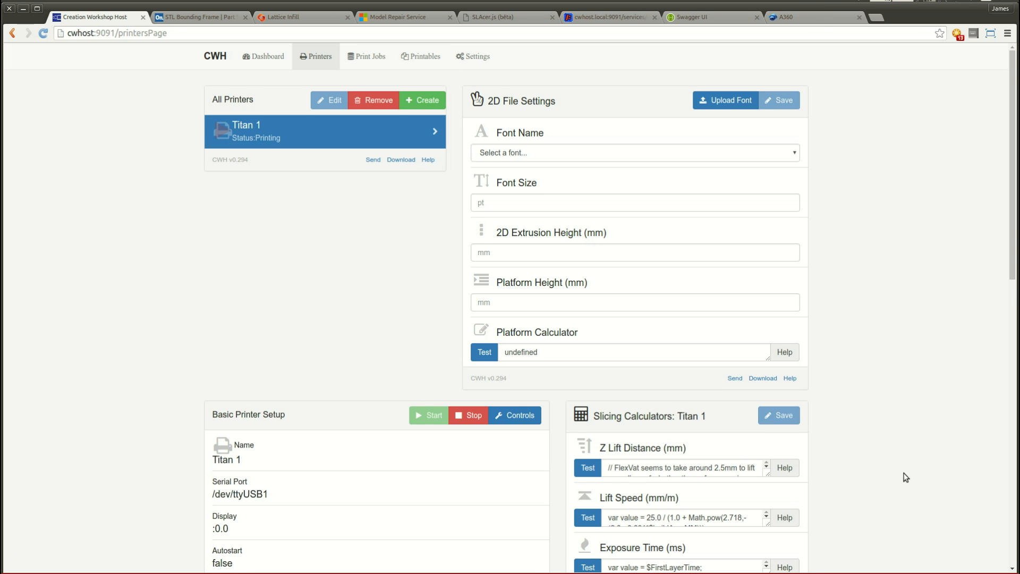
pyautogui.scroll(-5, 906, 476)
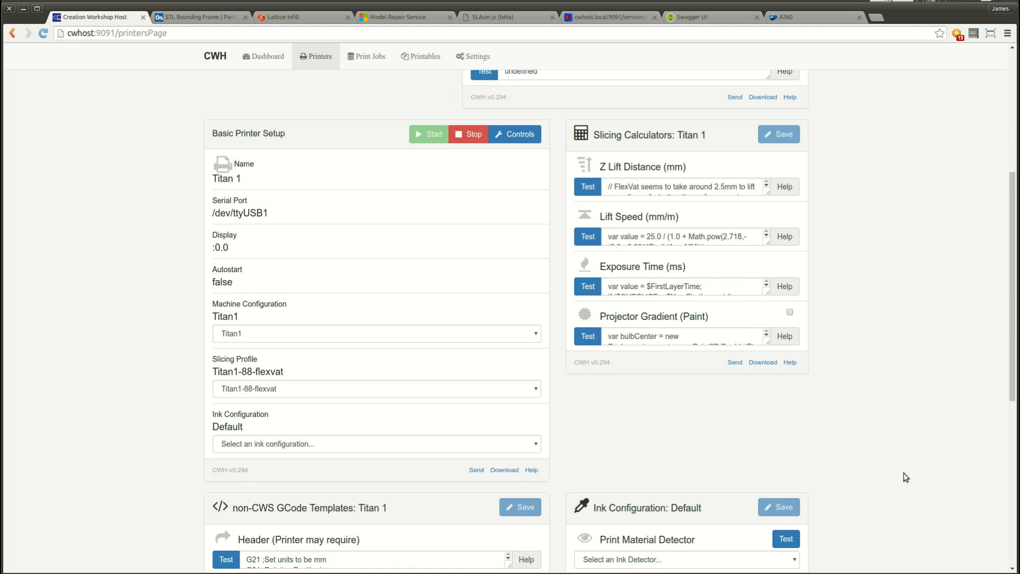
pyautogui.scroll(-4, 906, 477)
pyautogui.scroll(-2, 906, 477)
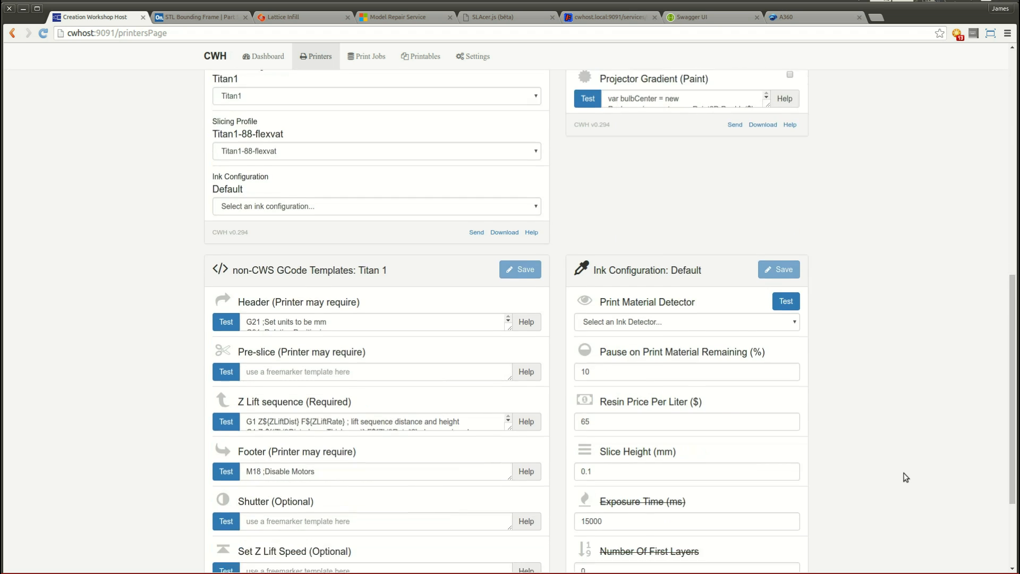
# Examine the Z Lift Distance, Lift Speed and Exposure Time scripts in Titan 1's slicing calculators.
pyautogui.scroll(5, 906, 477)
pyautogui.scroll(1, 906, 477)
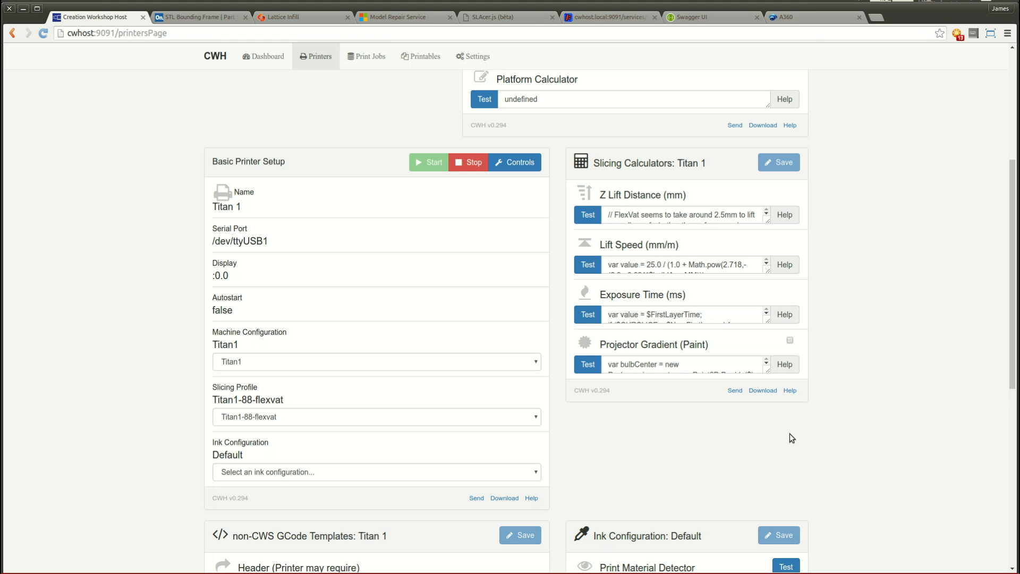
pyautogui.click(697, 212)
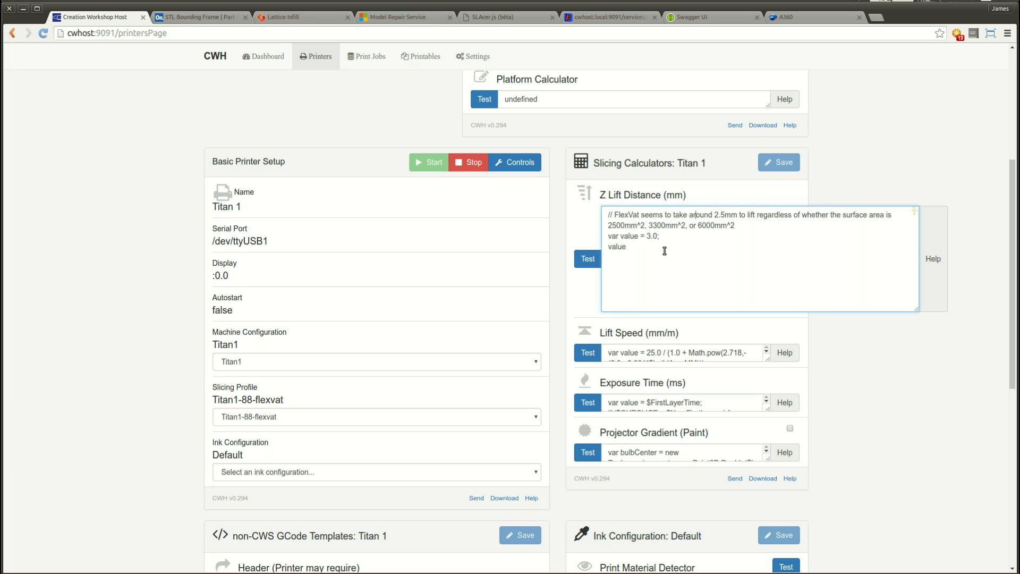
pyautogui.click(676, 355)
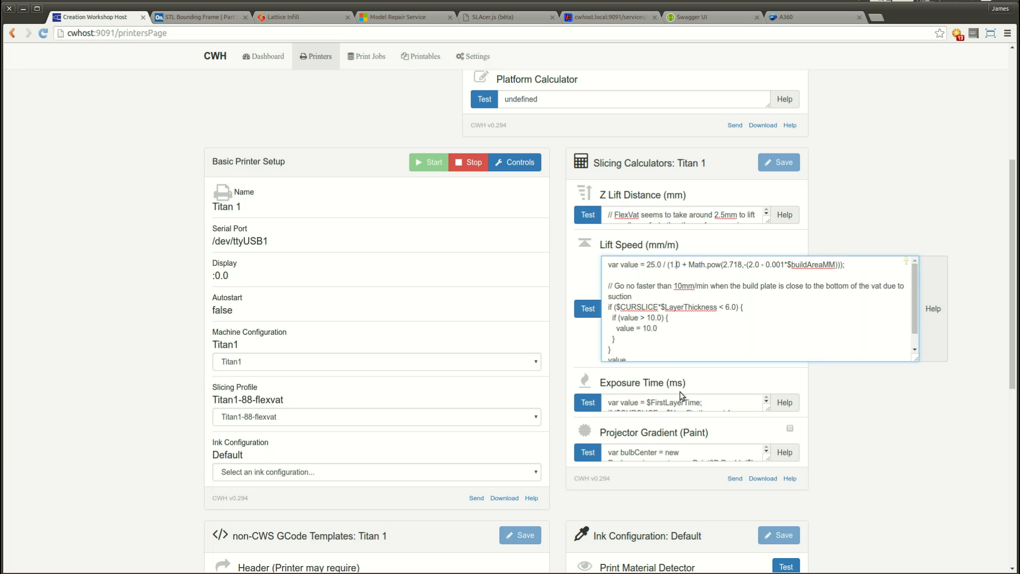
pyautogui.click(683, 396)
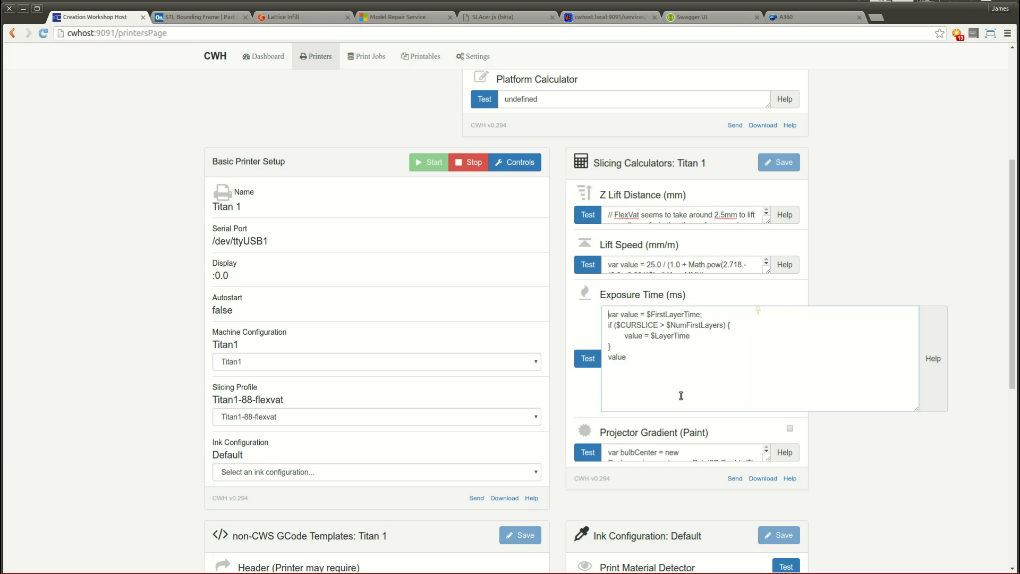
pyautogui.click(847, 507)
# Check the first-layer exposure time, number of first layers and exposure time in the Default ink configuration.
pyautogui.scroll(-8, 849, 509)
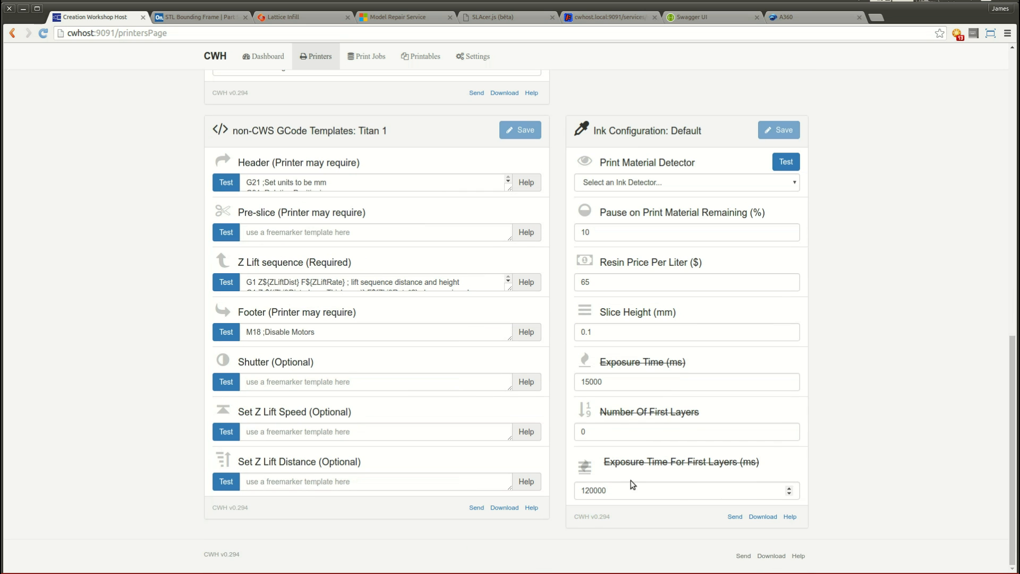
pyautogui.click(615, 488)
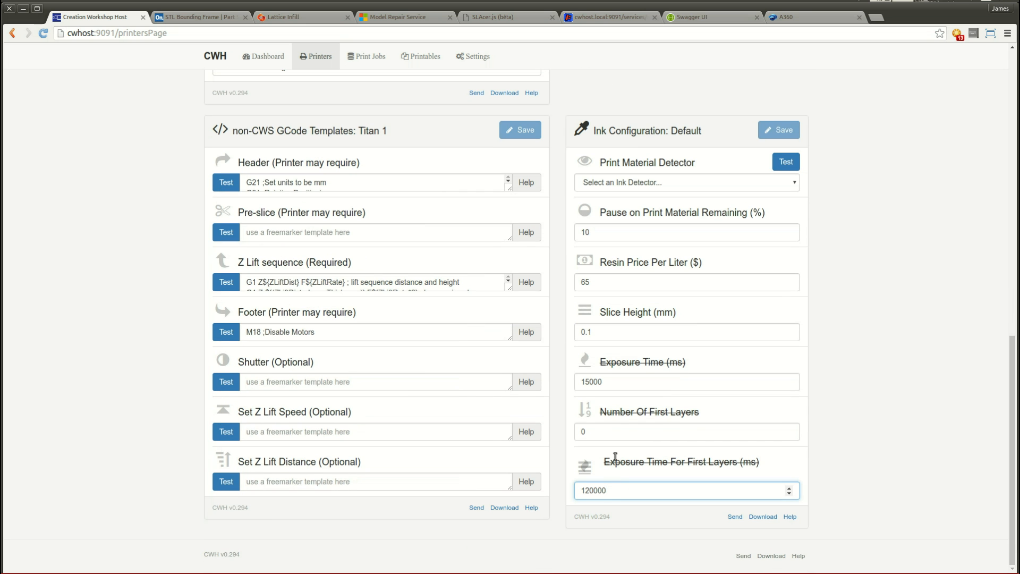
pyautogui.click(603, 438)
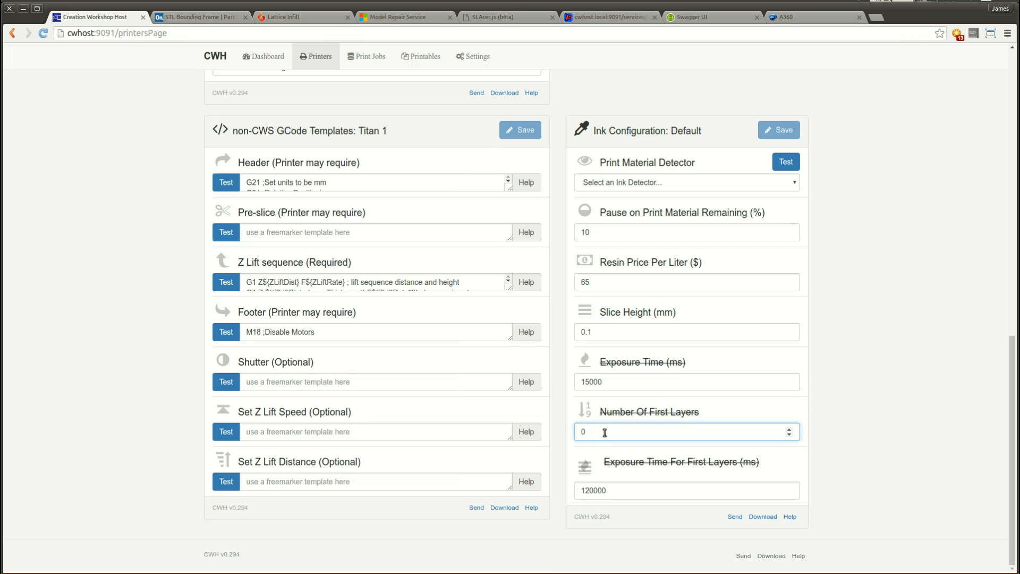
pyautogui.click(605, 379)
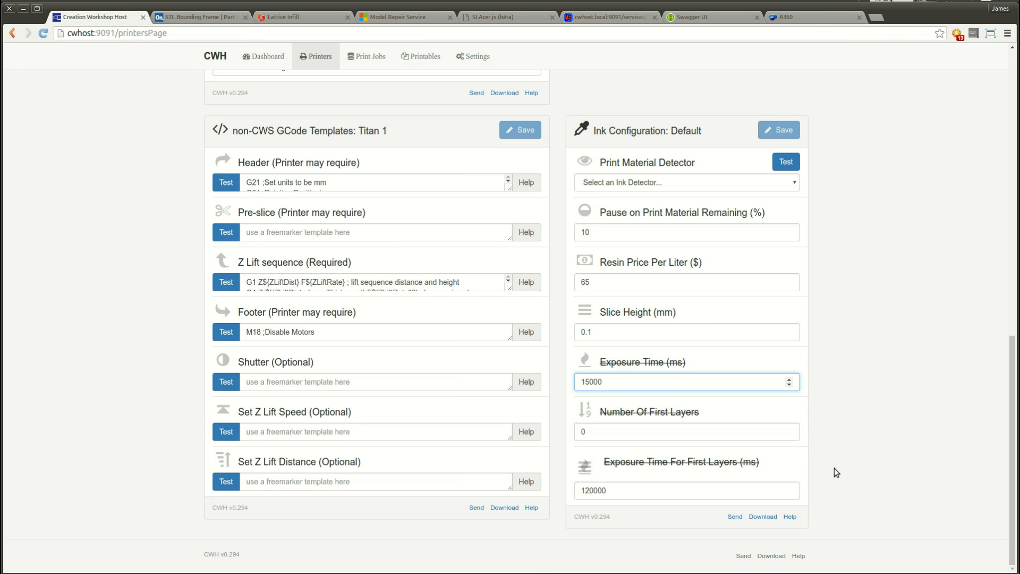
# Compare the Exposure Time calculator's first-layer condition with the exposure fields of the ink configuration.
pyautogui.scroll(9, 847, 484)
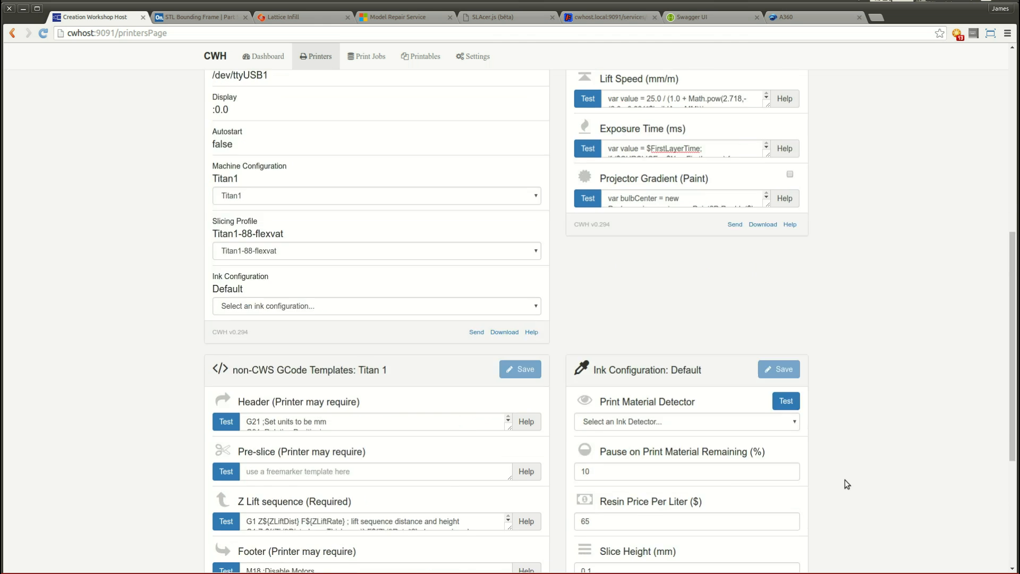
pyautogui.click(681, 365)
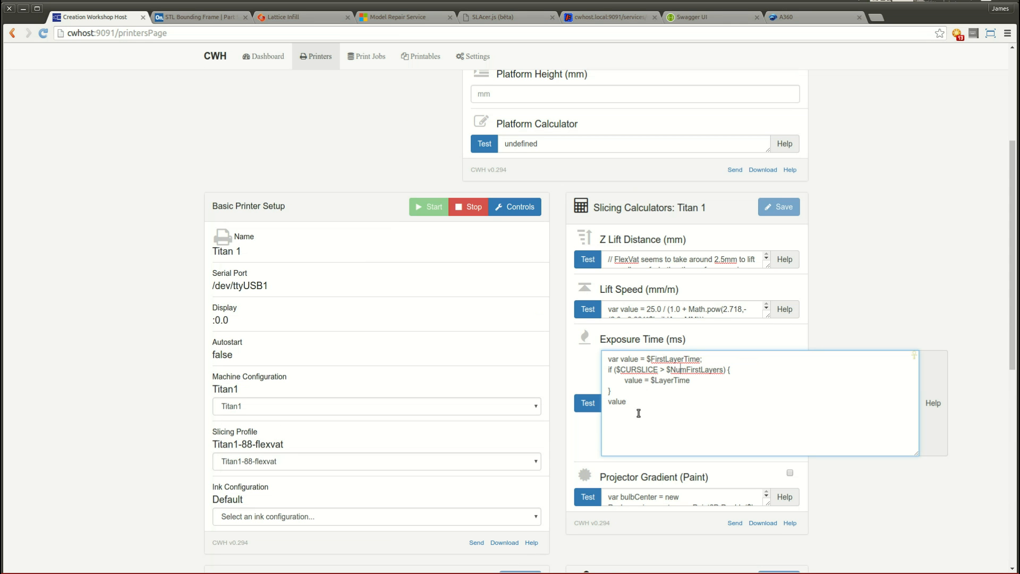
pyautogui.click(851, 305)
pyautogui.scroll(-10, 855, 425)
pyautogui.scroll(-3, 850, 523)
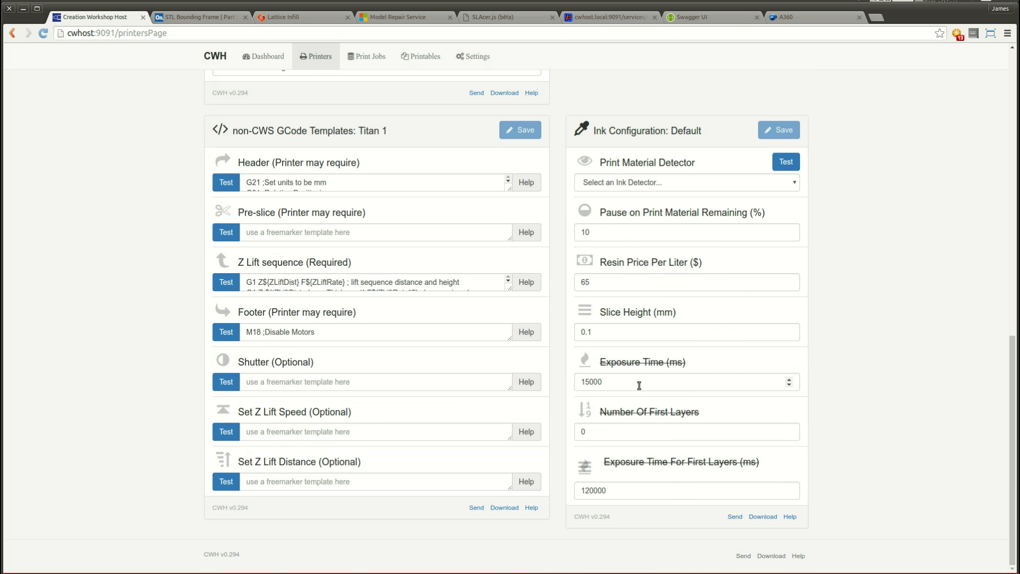
# Examine the Lift Speed formula, test it to view its chart by build area, and close the chart.
pyautogui.scroll(8, 836, 452)
pyautogui.scroll(2, 835, 451)
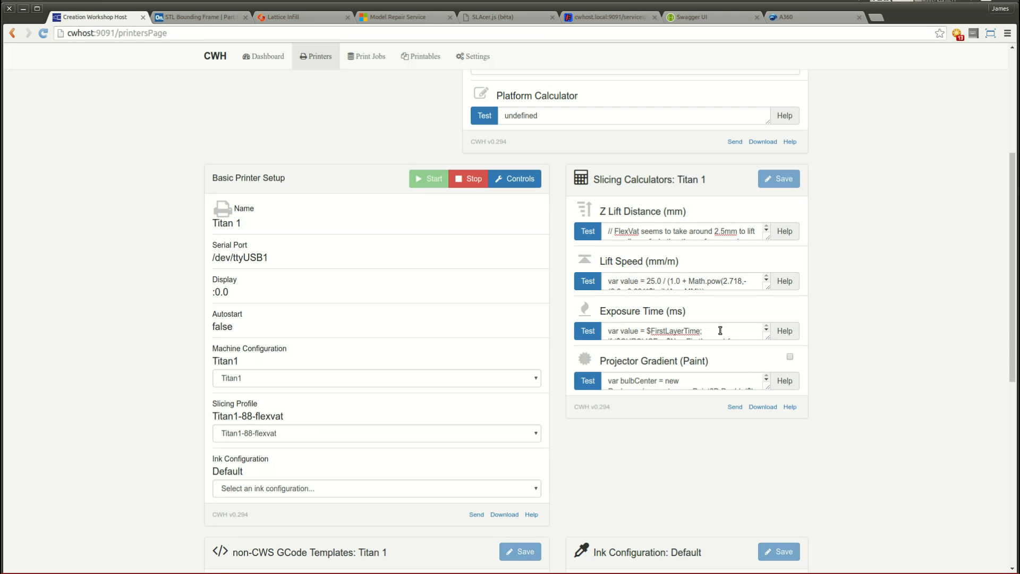
pyautogui.click(706, 289)
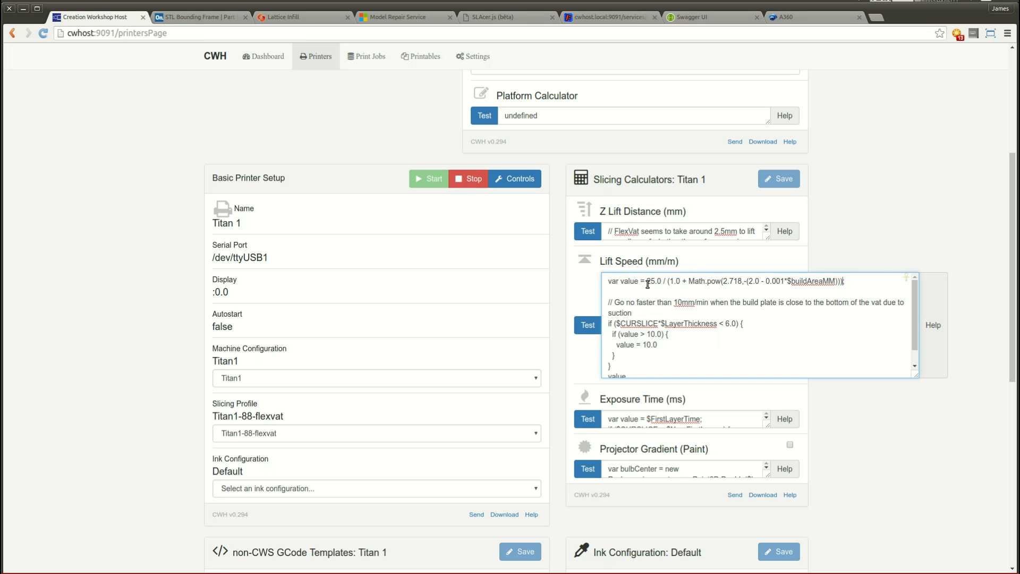
pyautogui.moveTo(647, 282); pyautogui.dragTo(728, 283)
pyautogui.click(882, 236)
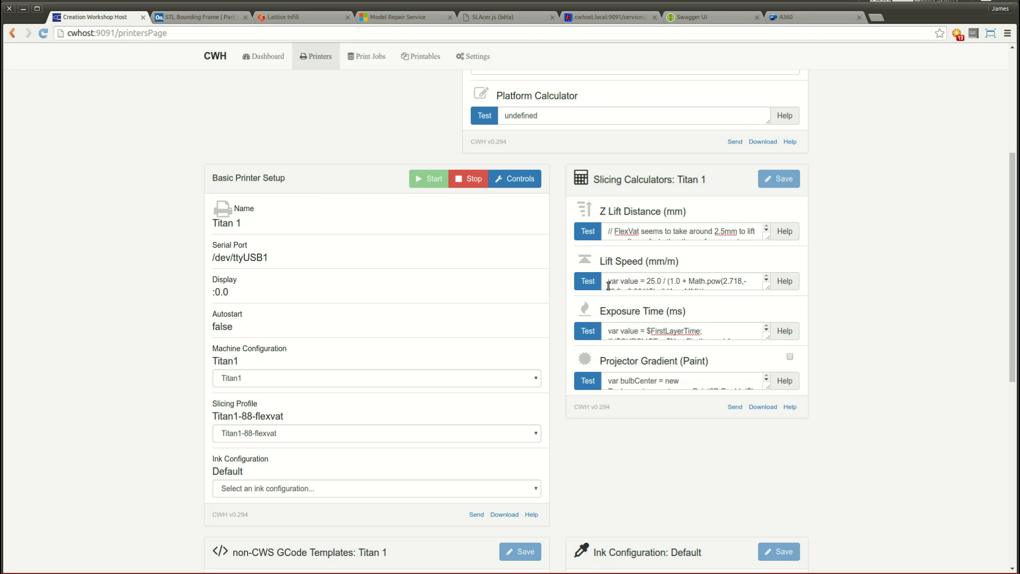
pyautogui.click(584, 286)
pyautogui.click(585, 287)
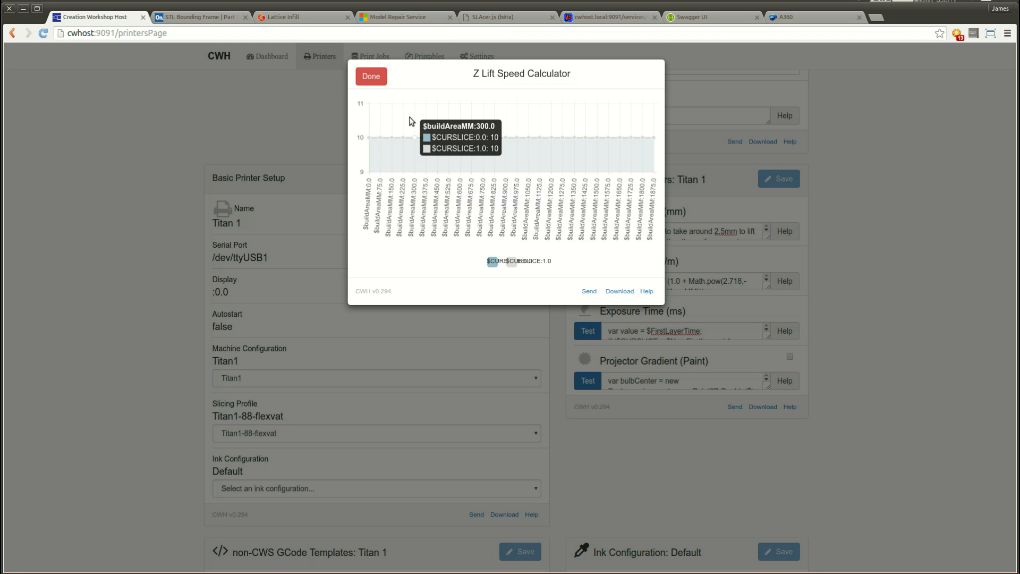
pyautogui.click(372, 77)
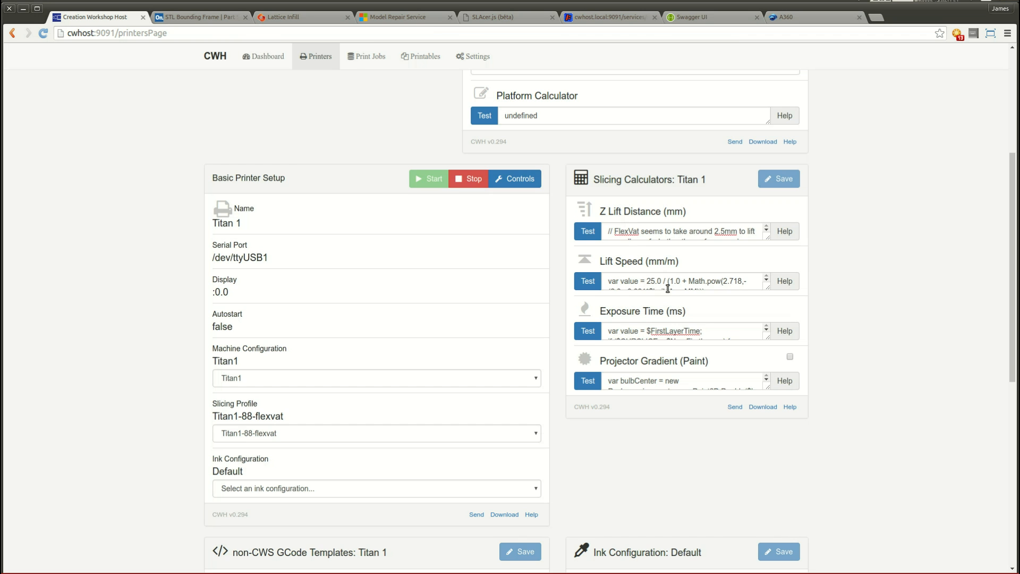
# Inspect the $buildAreaMM term in the Lift Speed formula without editing the script.
pyautogui.click(667, 286)
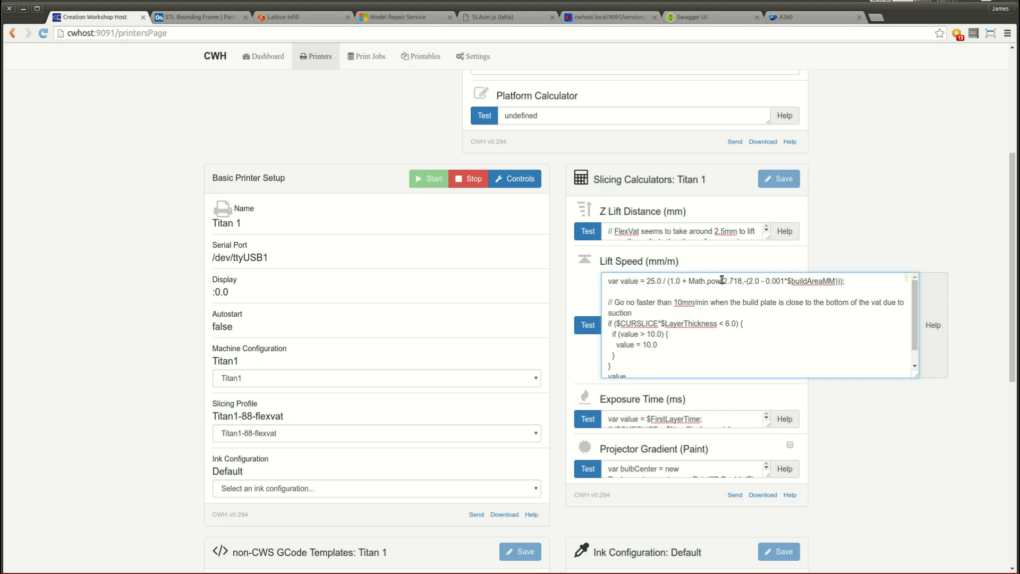
pyautogui.doubleClick(795, 281)
pyautogui.click(734, 218)
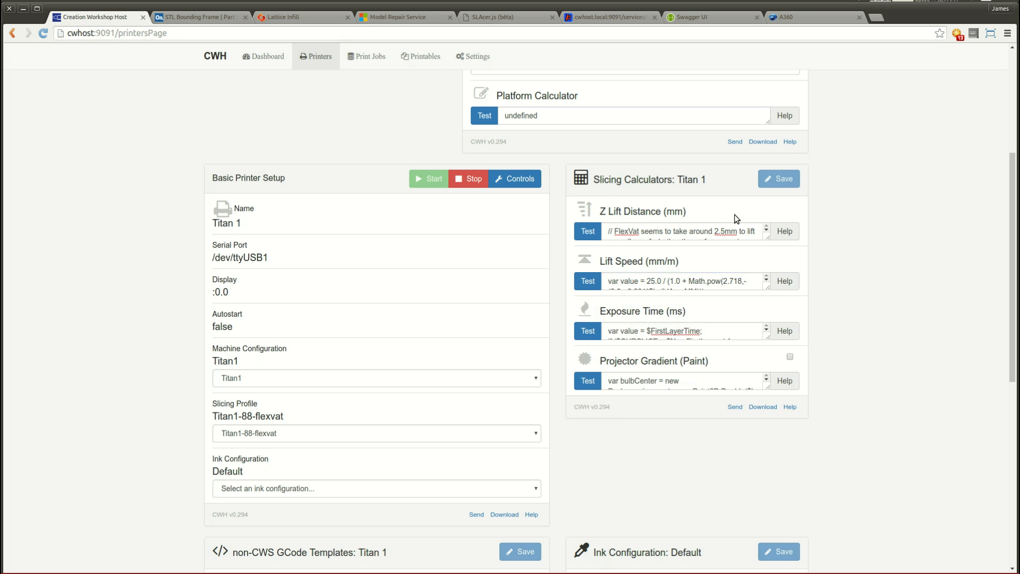
# Read the FlexVat comment and the value assignment in the Z Lift Distance script, leaving it unedited.
pyautogui.click(705, 235)
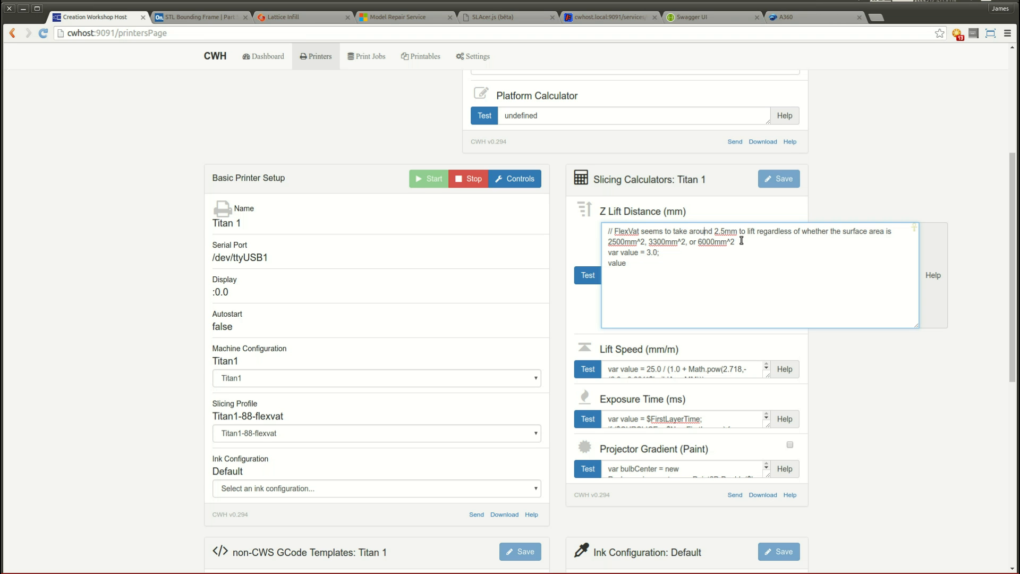
pyautogui.moveTo(741, 240); pyautogui.dragTo(709, 232)
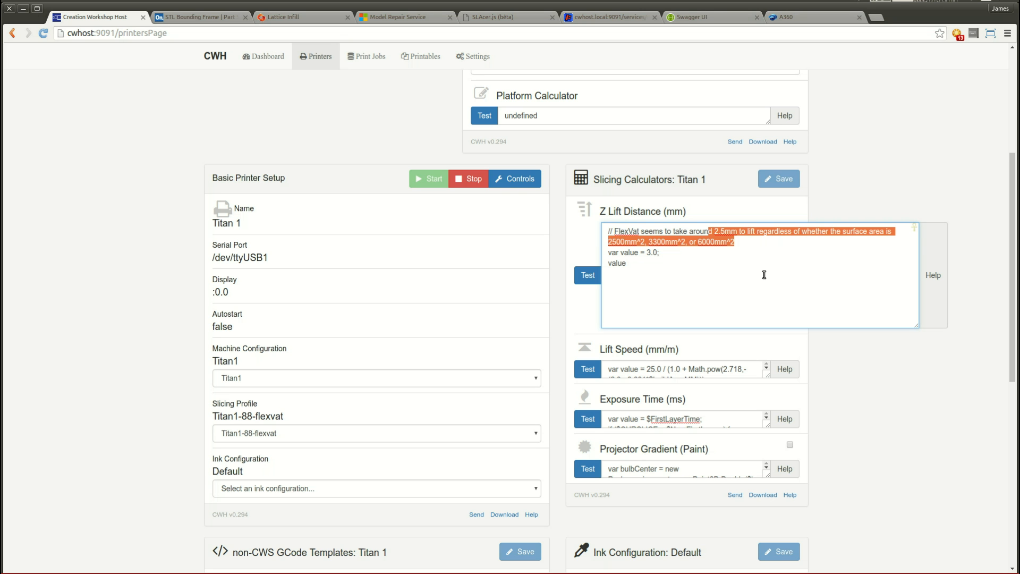
pyautogui.click(660, 266)
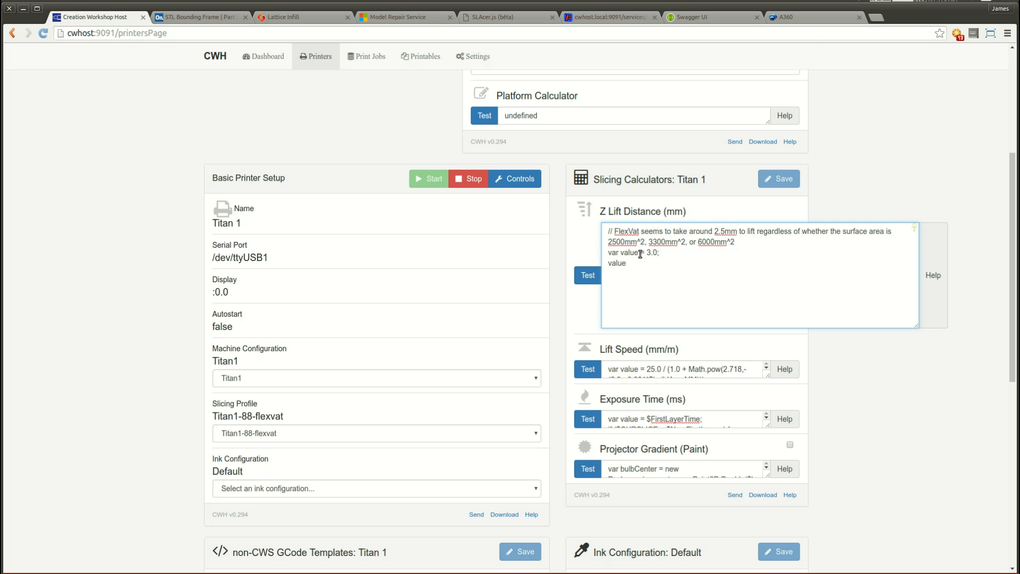
pyautogui.click(938, 423)
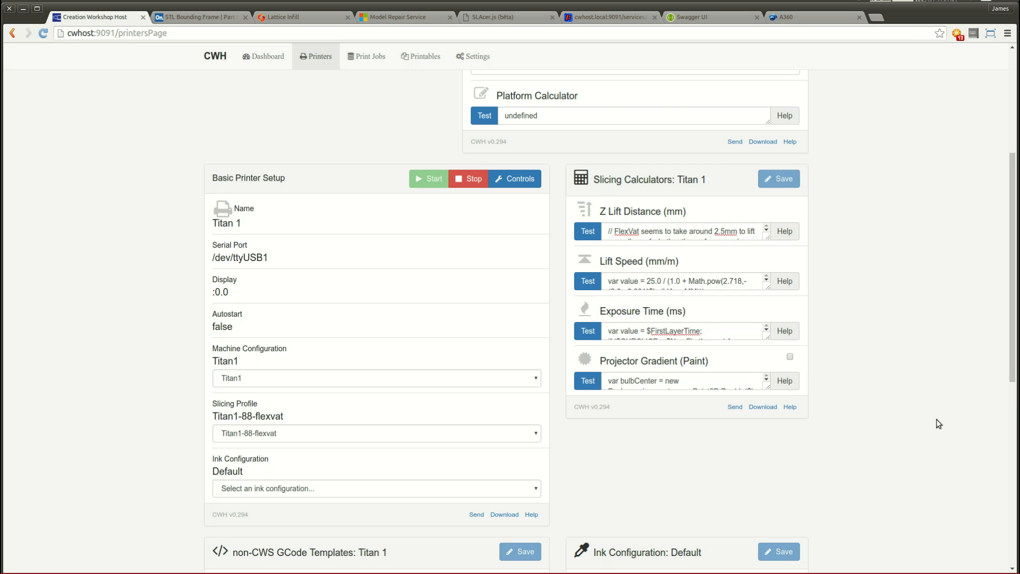
# Examine the Header and Z Lift sequence G-code templates of Titan 1, including the G4 S2 dwell command, without editing them.
pyautogui.scroll(-7, 938, 424)
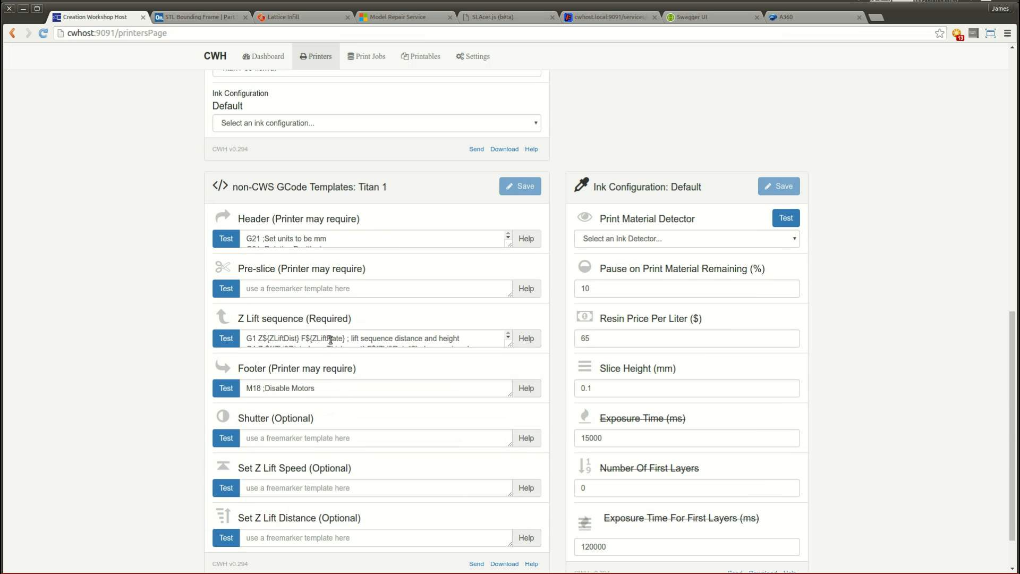
pyautogui.click(314, 235)
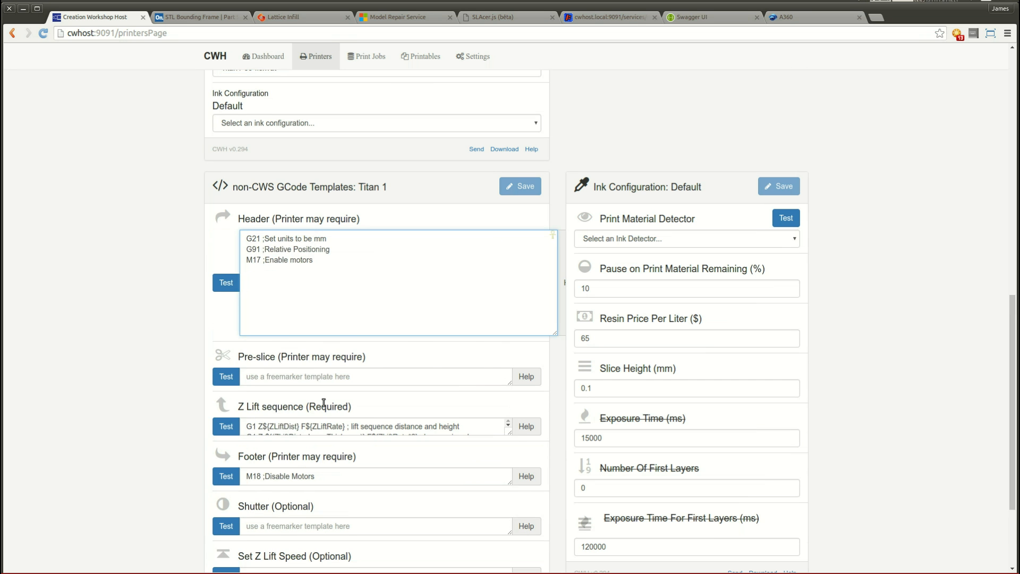
pyautogui.click(327, 425)
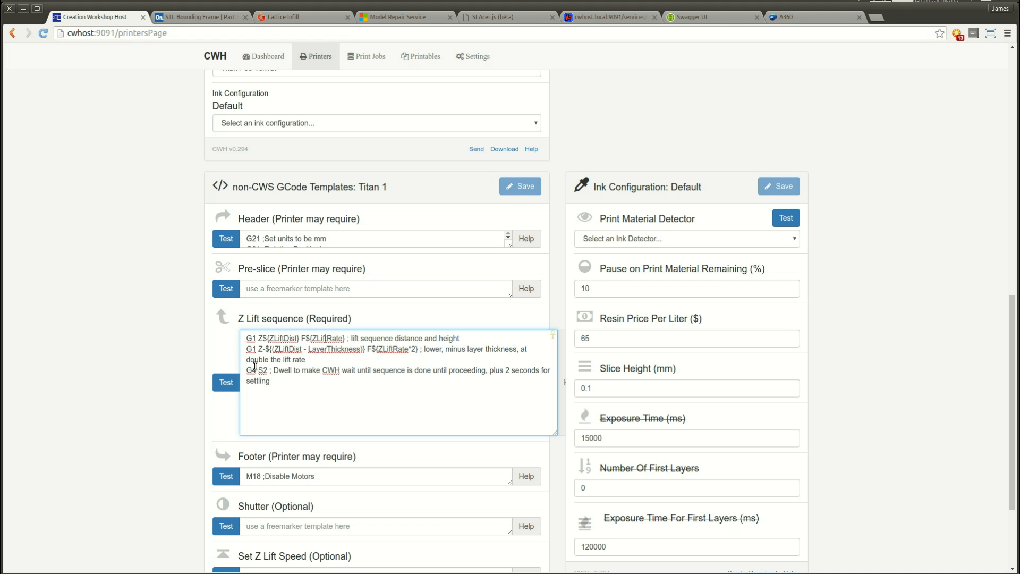
pyautogui.moveTo(272, 372); pyautogui.dragTo(246, 371)
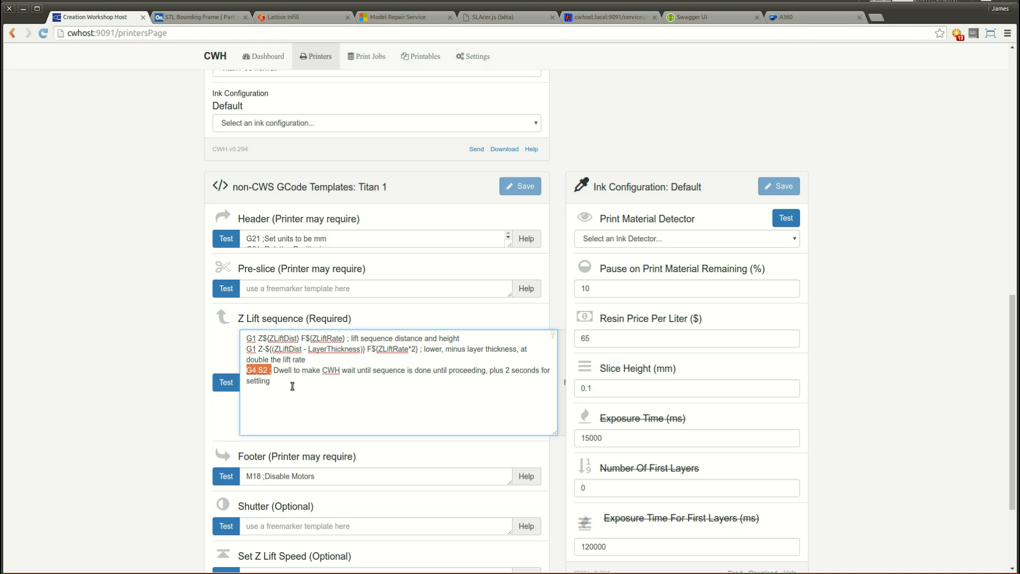
pyautogui.click(351, 397)
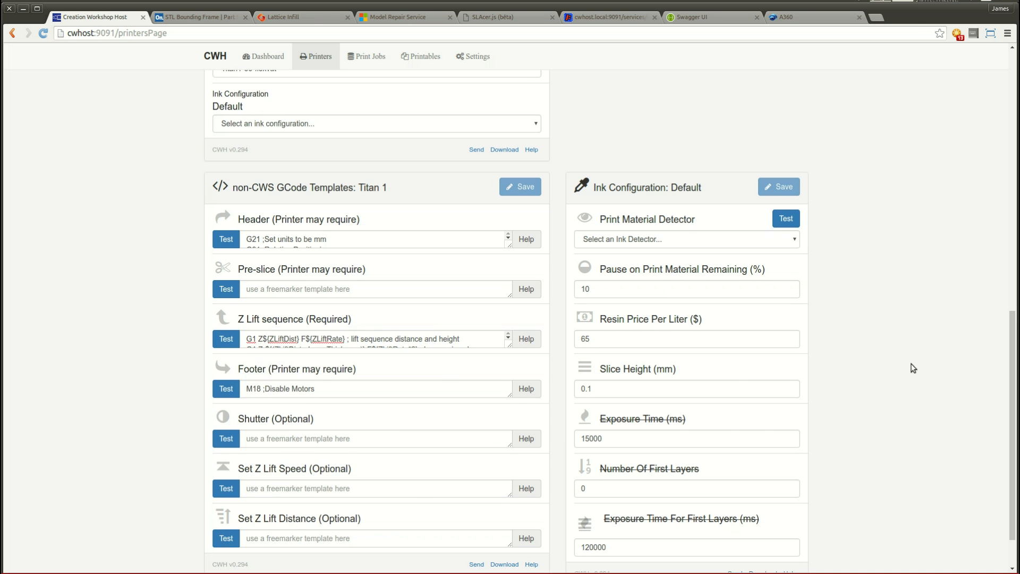
# Go to the printable files and select the SLAcer zip of slice images.
pyautogui.scroll(10, 913, 367)
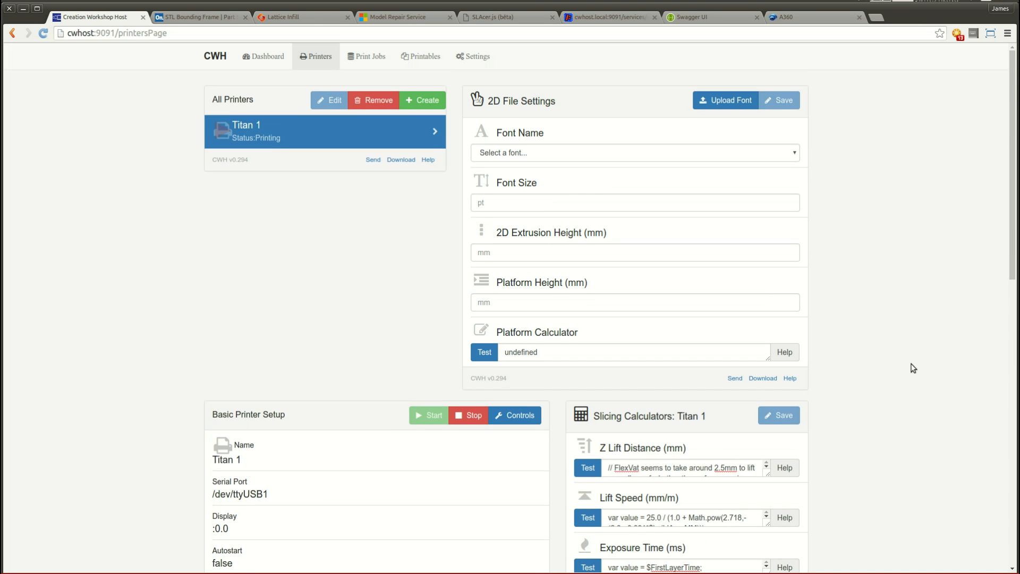
pyautogui.click(422, 57)
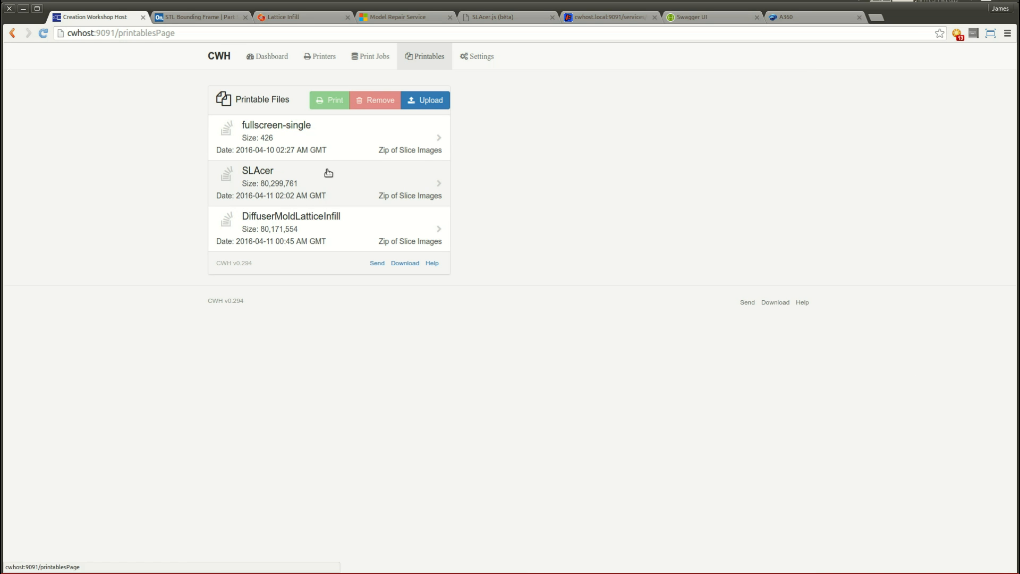
pyautogui.click(301, 191)
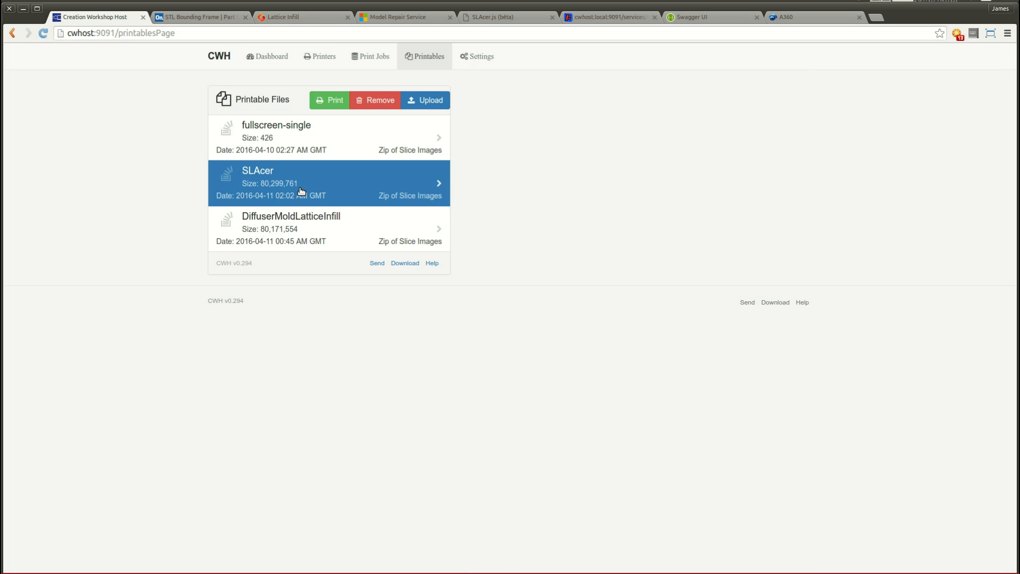
# Return to the printers page, select Titan 1 and look over its basic setup and slicing calculators.
pyautogui.click(324, 57)
pyautogui.click(312, 135)
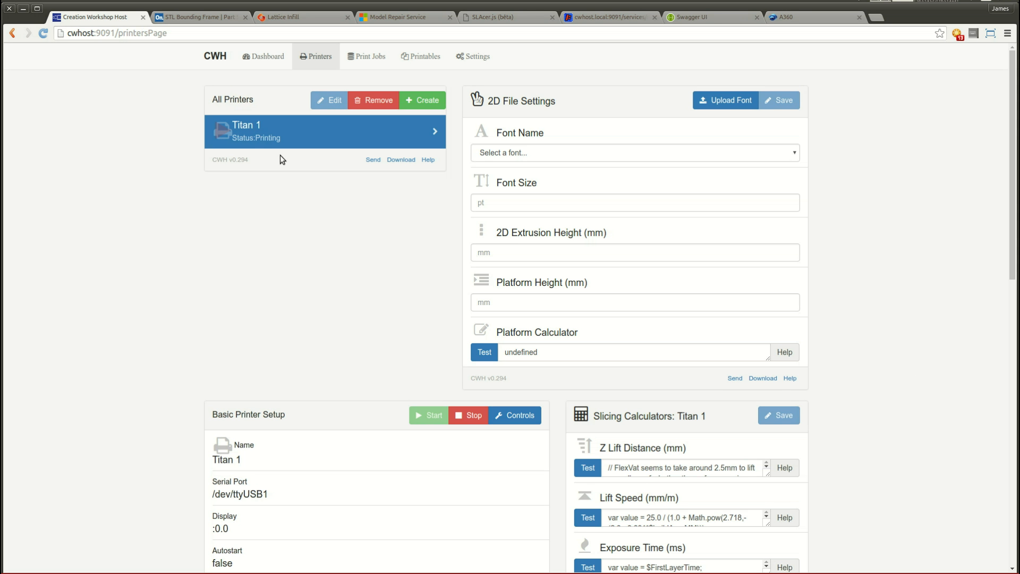
pyautogui.scroll(-2, 853, 410)
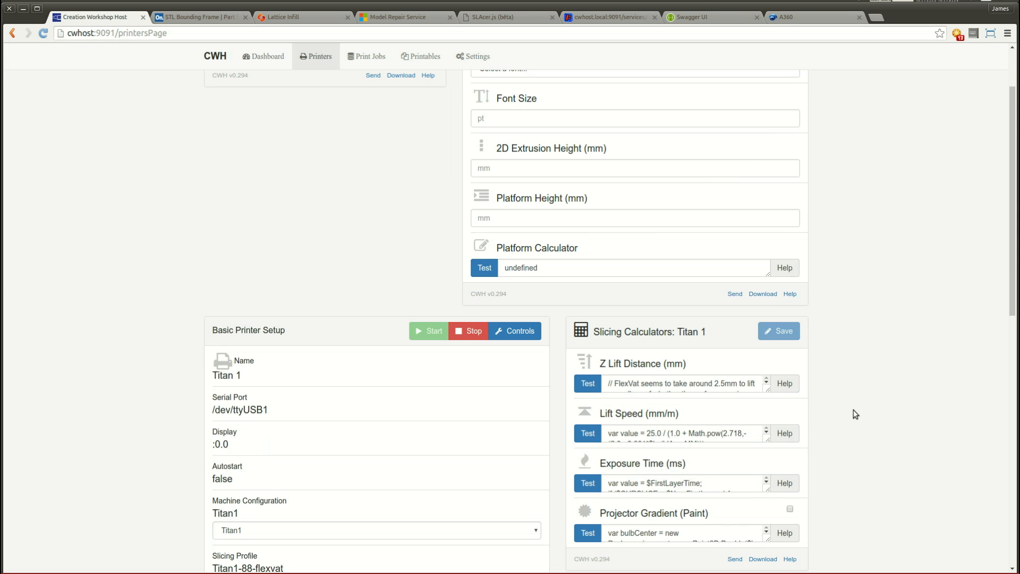
pyautogui.scroll(3, 854, 410)
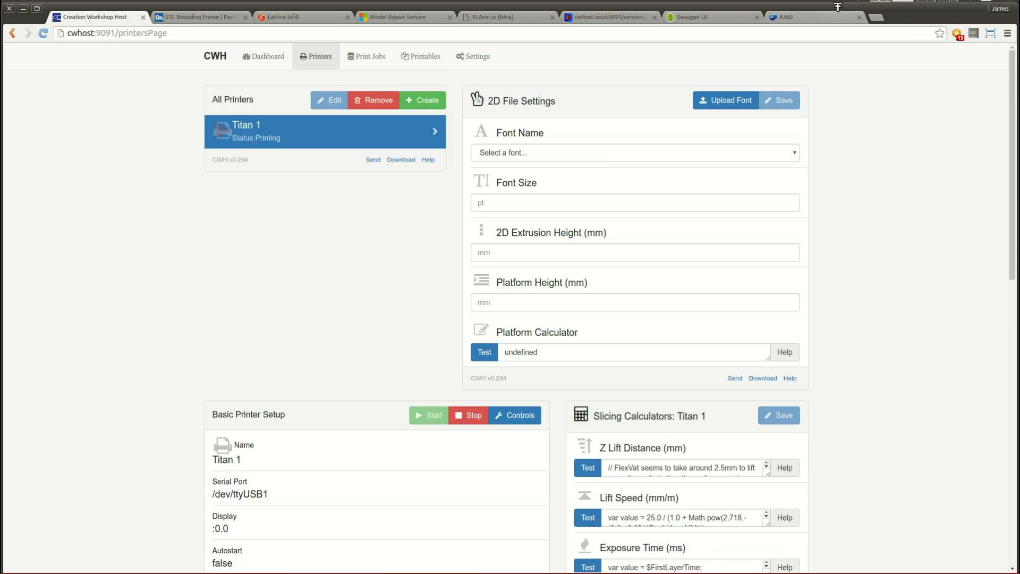